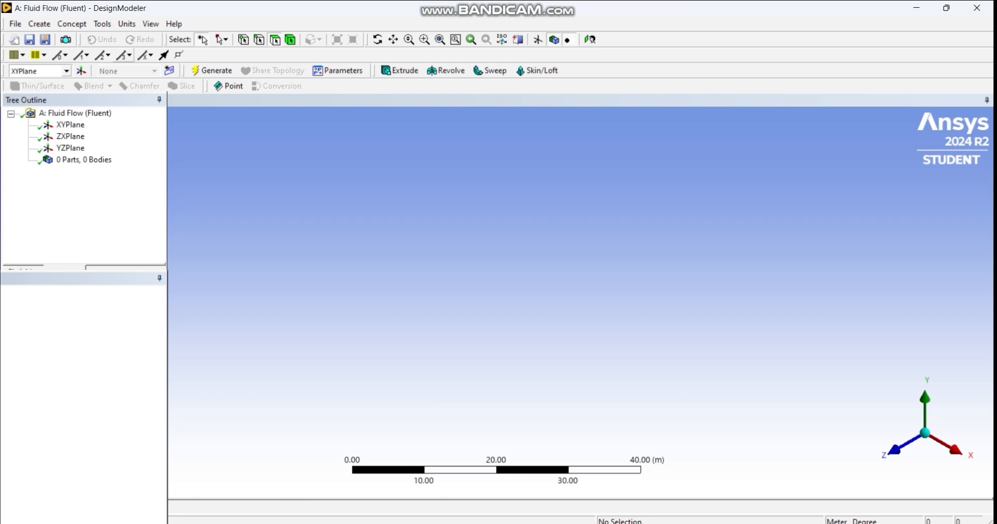
click(127, 24)
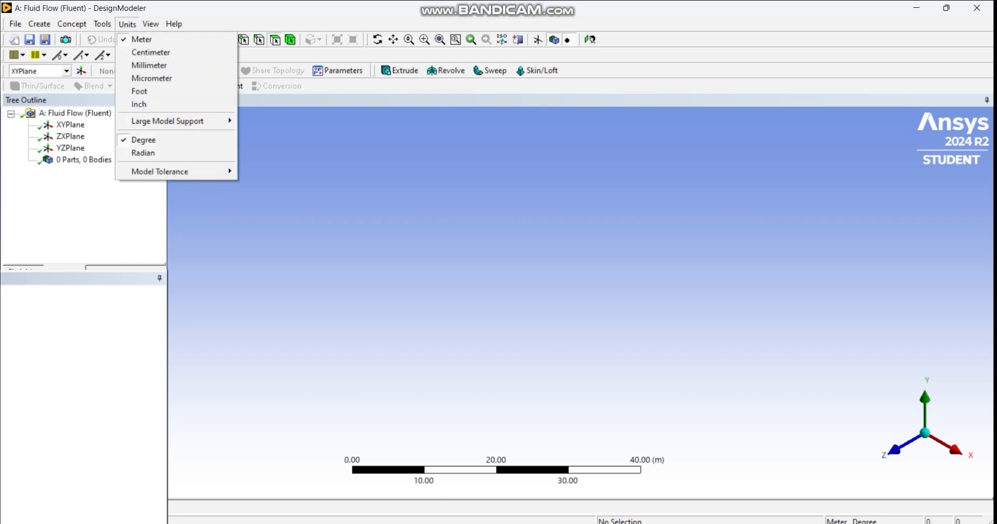
click(127, 24)
click(127, 24)
click(127, 24)
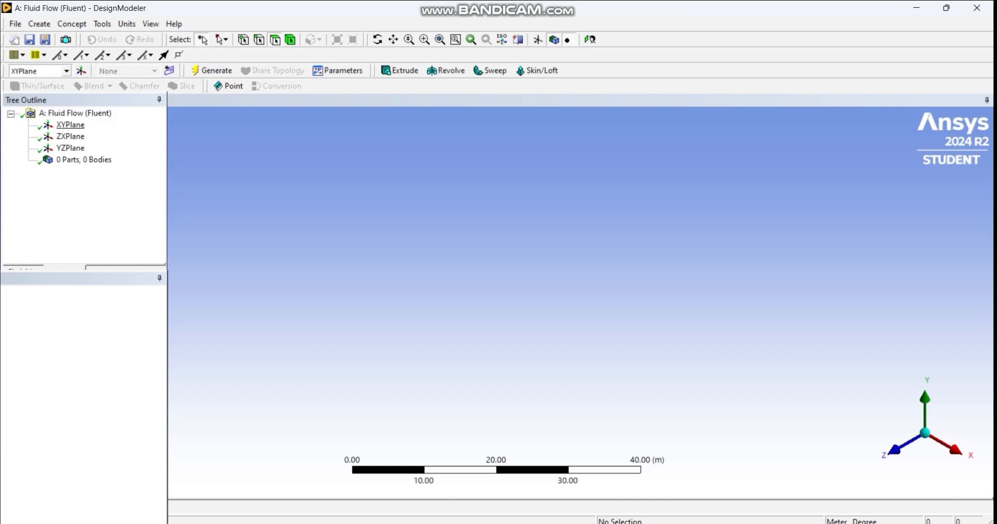
Step: View the XYPlane face-on and add a cylinder primitive based on it
click(70, 125)
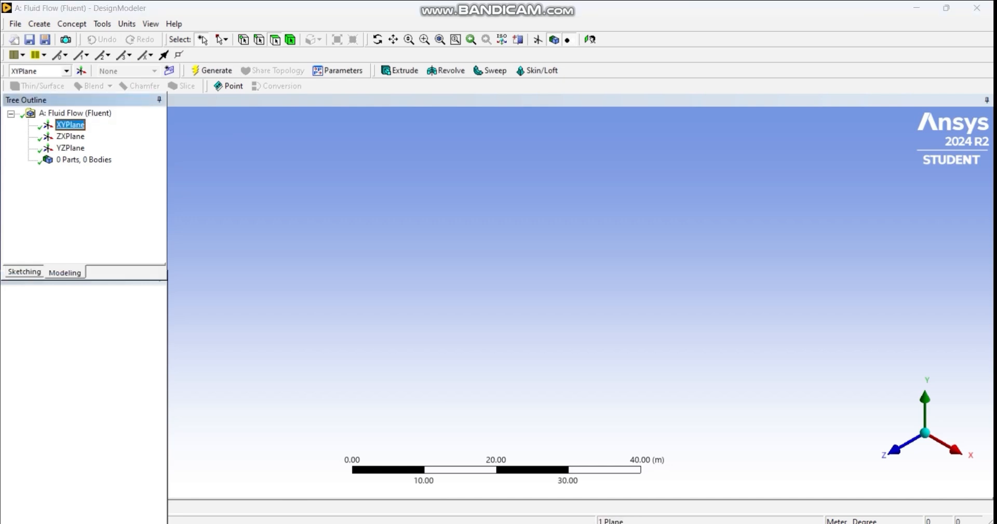
click(590, 39)
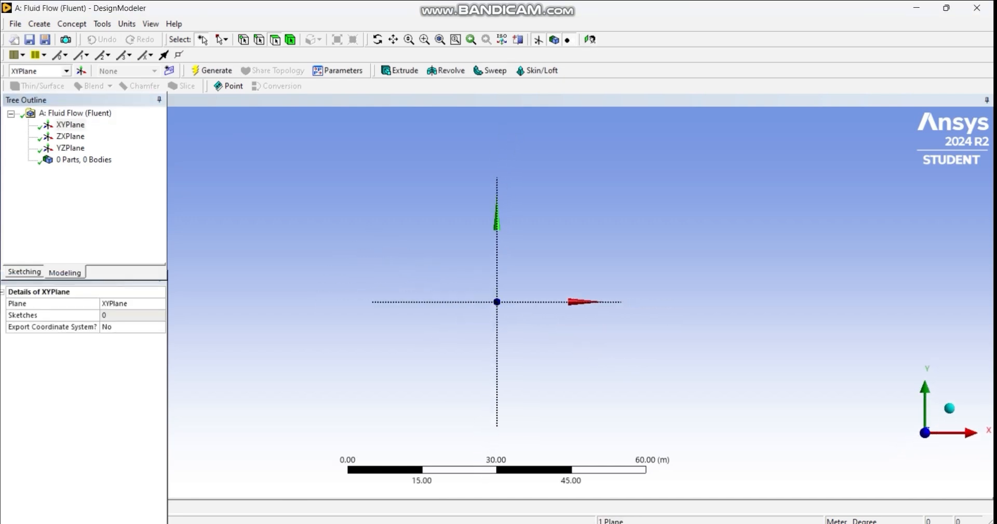
click(39, 24)
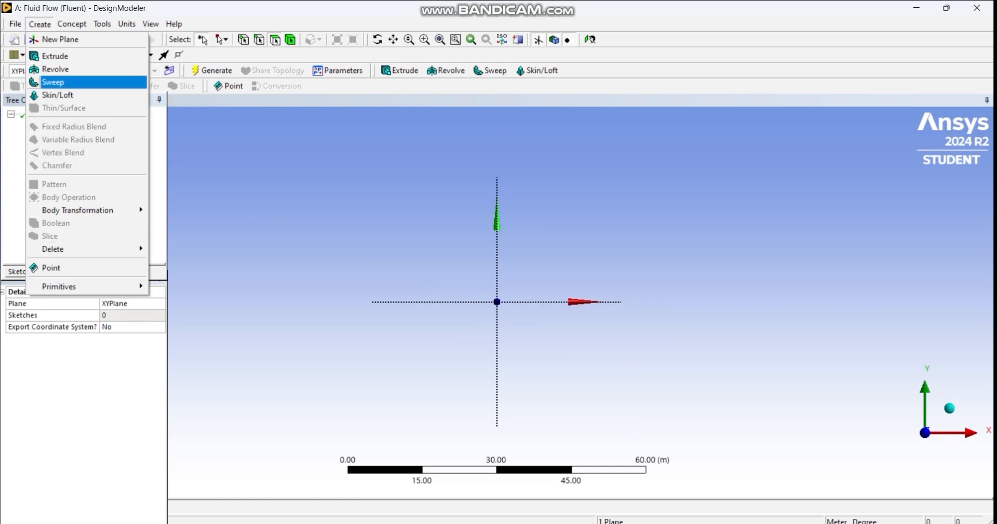
click(39, 24)
click(39, 24)
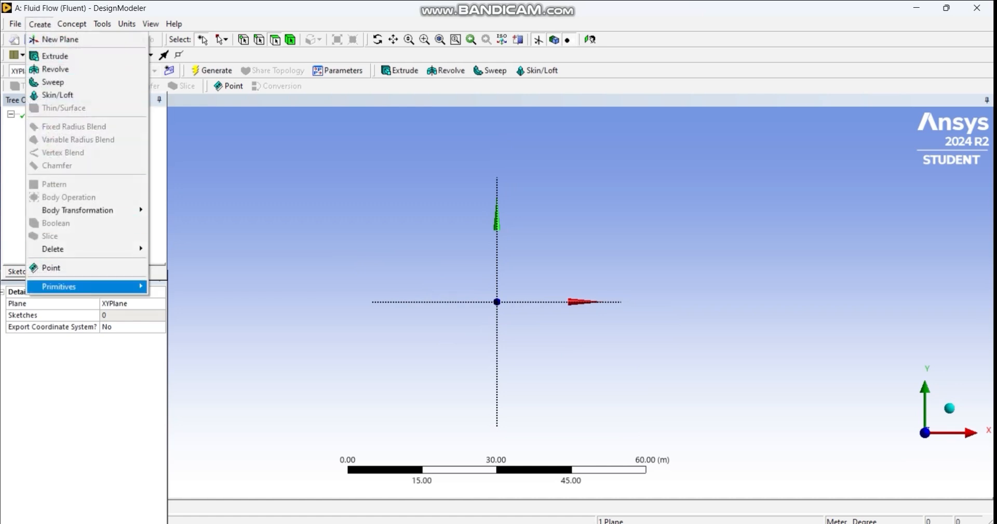
mouse_move(59, 286)
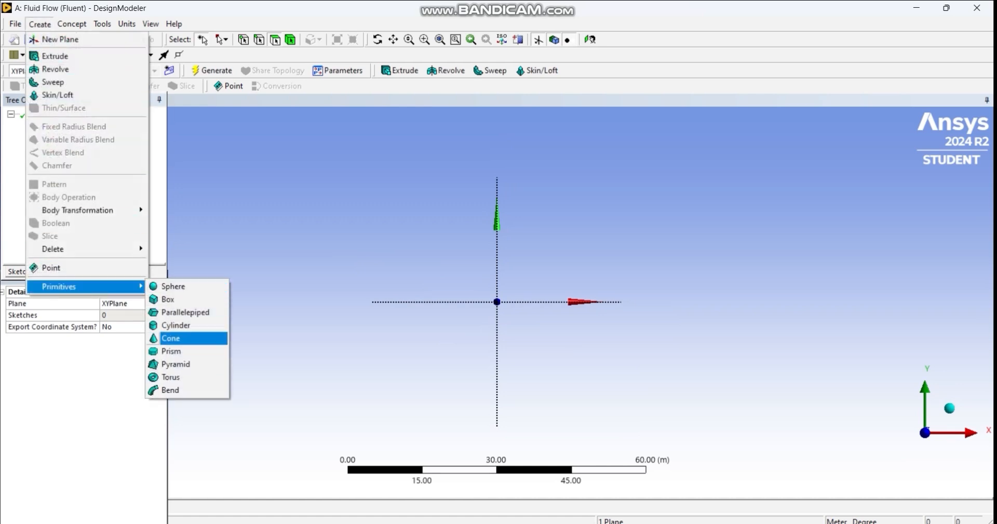
click(176, 326)
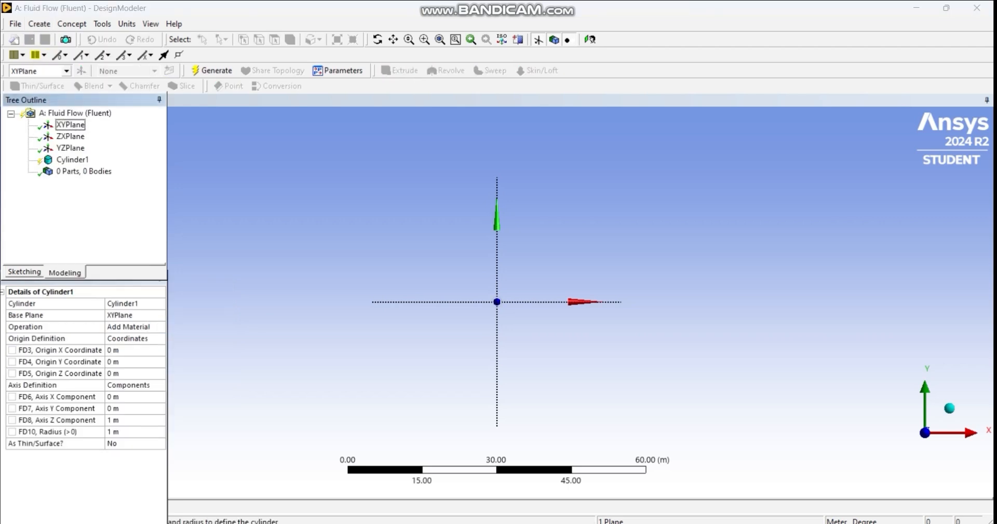
Step: Set the cylinder's axis Z component to 1.25 m and its radius to 0.025 m, and generate it
click(378, 39)
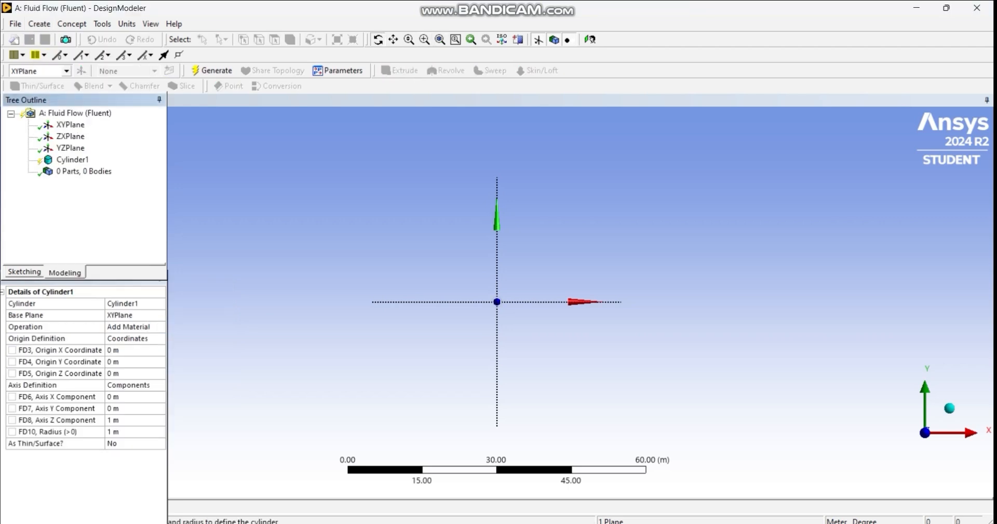
mouse_move(509, 291)
mouse_down()
mouse_move(410, 295)
mouse_move(397, 343)
mouse_up()
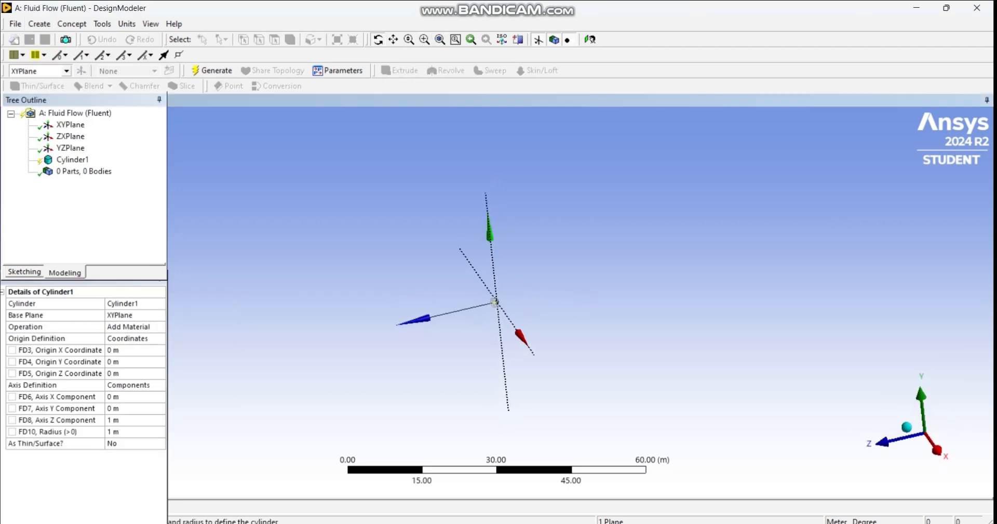
scroll(497, 302, up, 1)
scroll(497, 301, up, 2)
drag(497, 302, 494, 283)
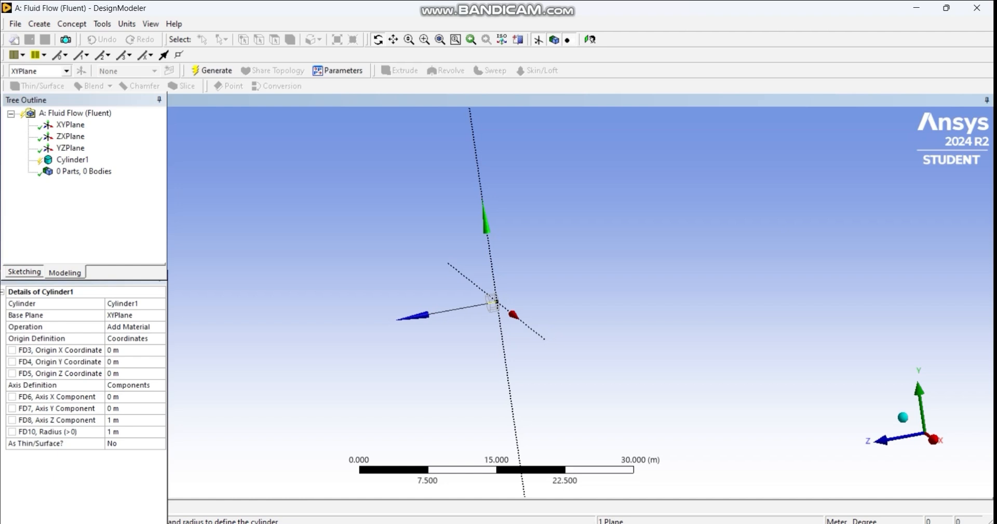
click(125, 420)
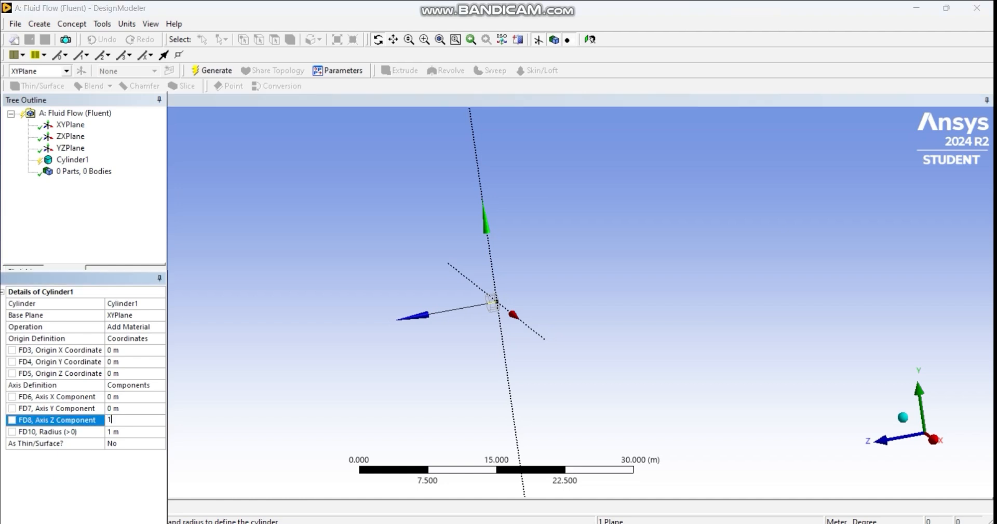
text(.25)
key(Return)
text(0)
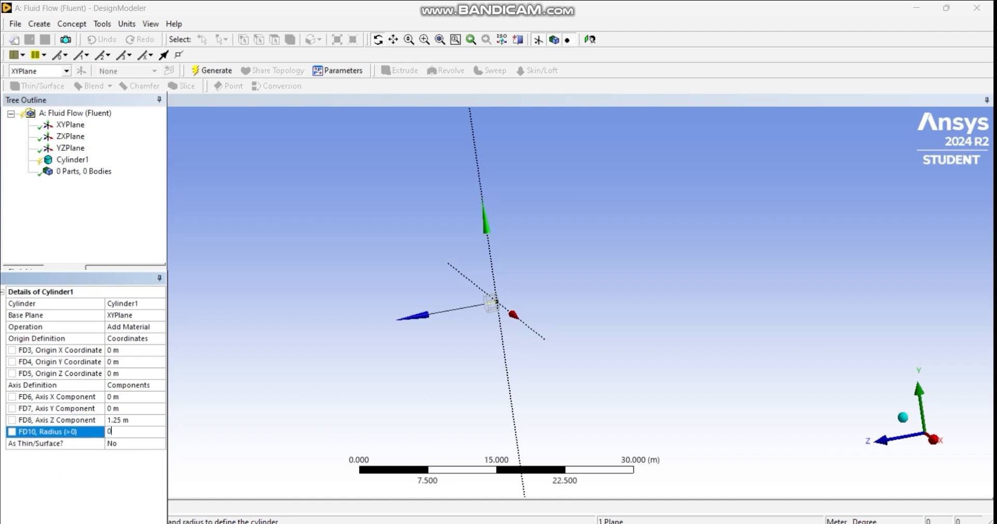
text(.025)
click(212, 71)
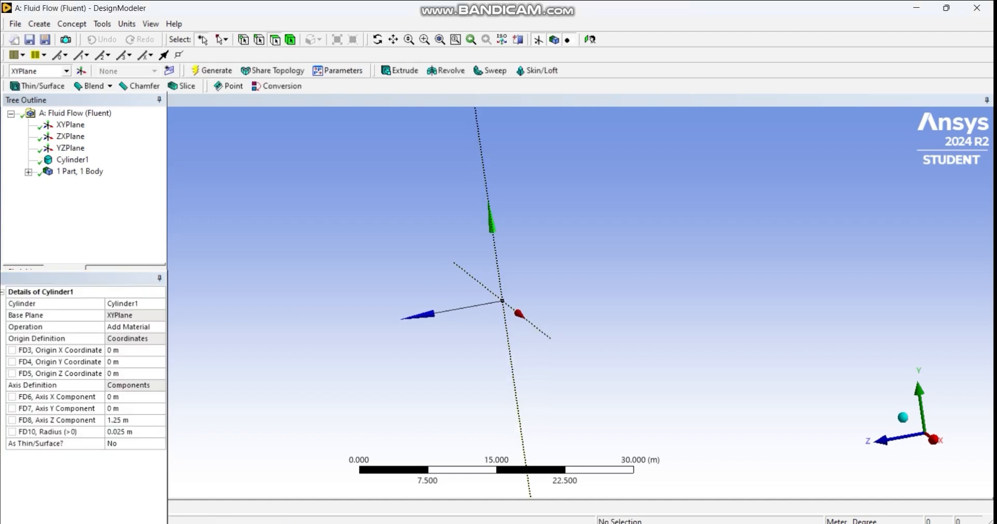
scroll(497, 300, up, 4)
scroll(497, 300, up, 15)
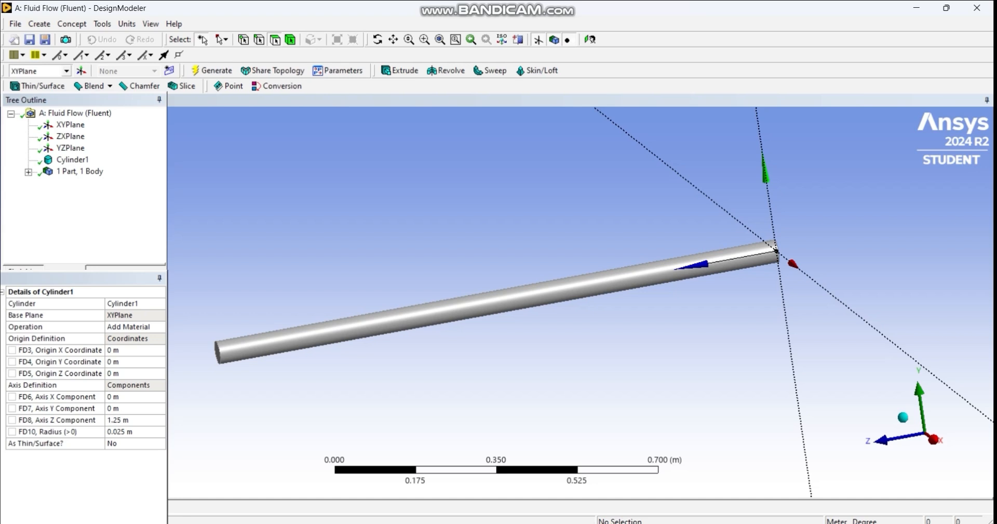
Step: Add a second cylinder primitive with origin Z coordinate 0.2 m and axis Z component 0.75 m, and generate it
click(39, 24)
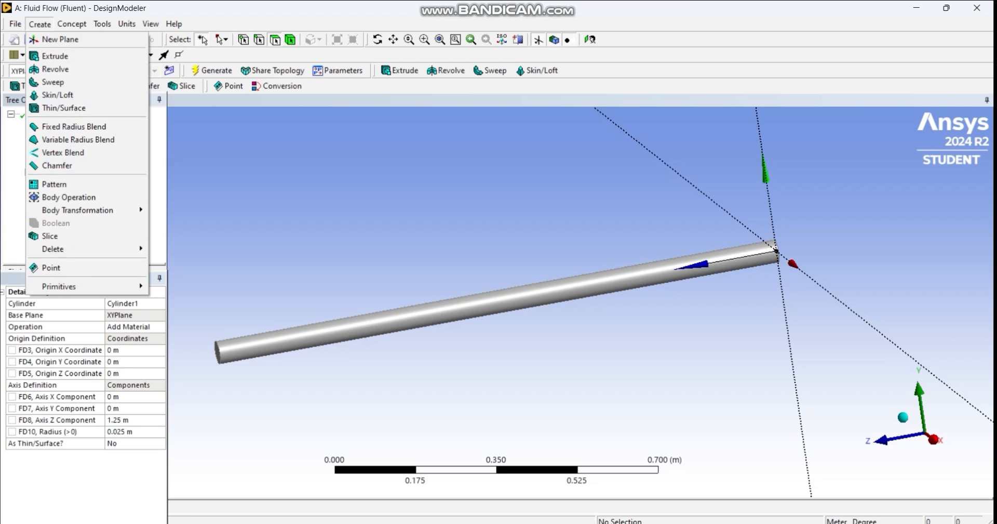
mouse_move(78, 286)
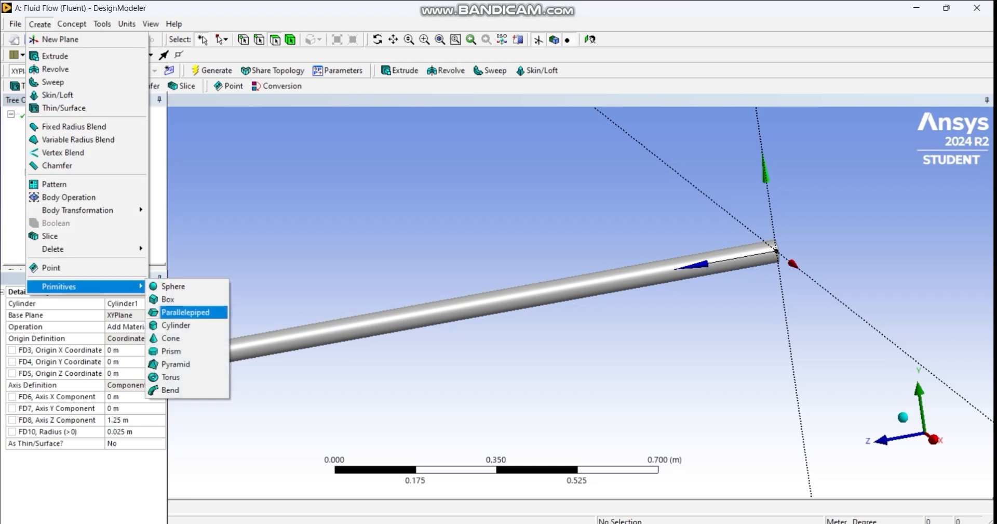
click(176, 325)
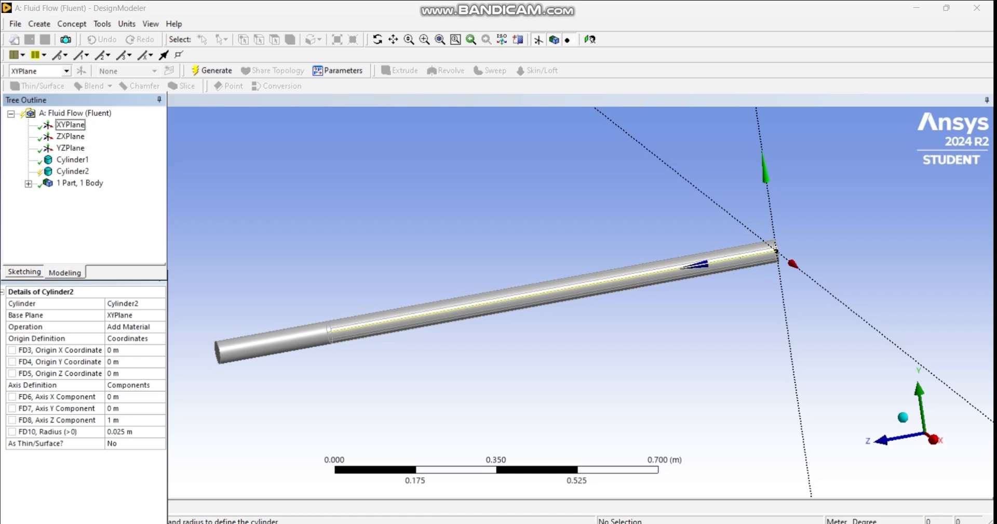
click(127, 373)
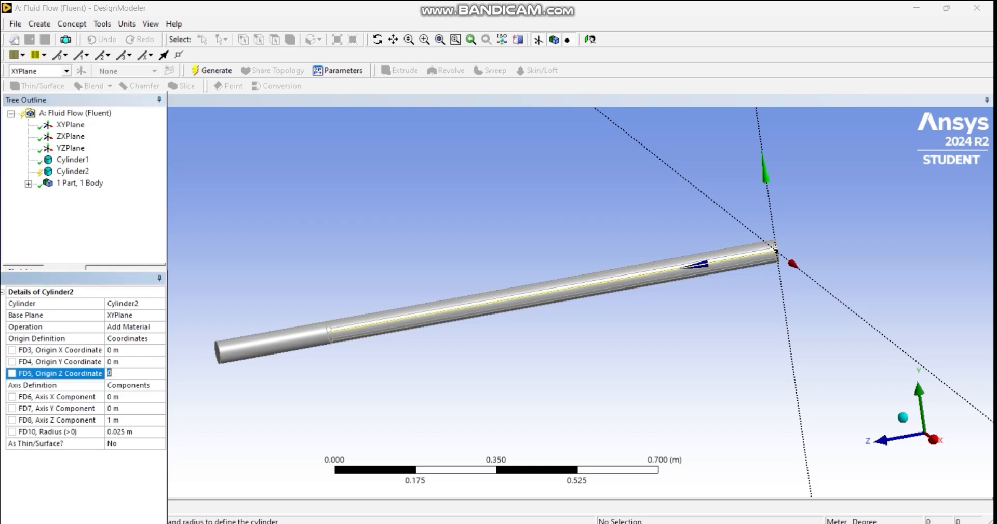
text(0.2)
click(128, 420)
text(0.75)
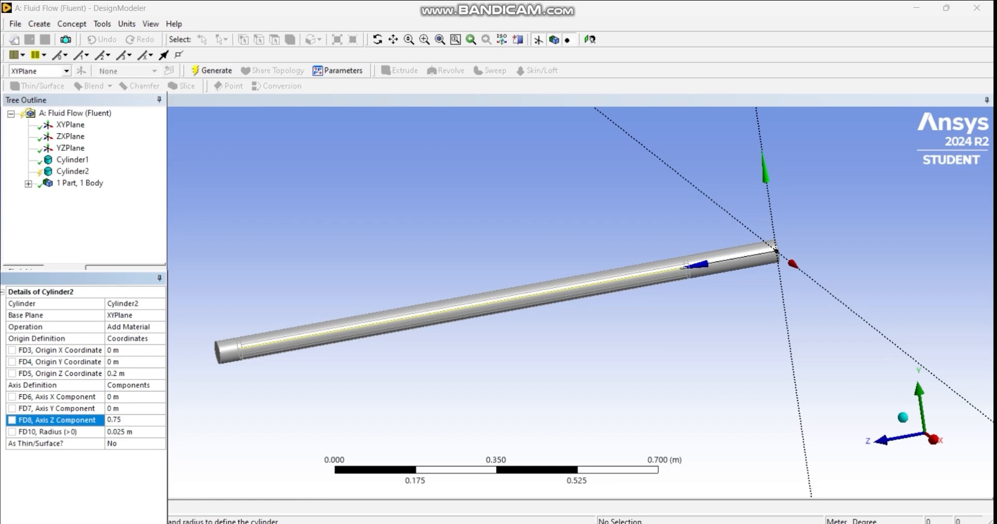
click(211, 71)
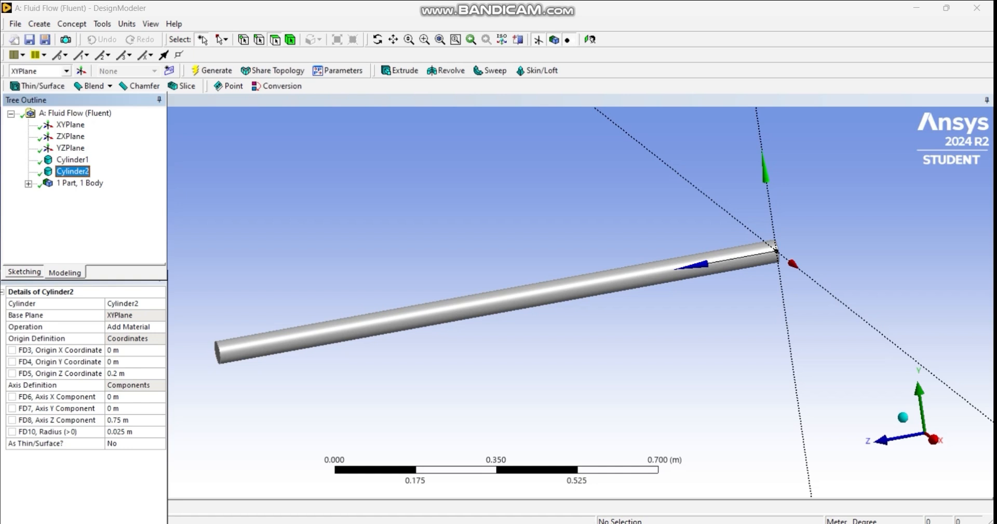
Step: Change the second cylinder's operation to Add Frozen and regenerate the model
click(133, 327)
click(160, 327)
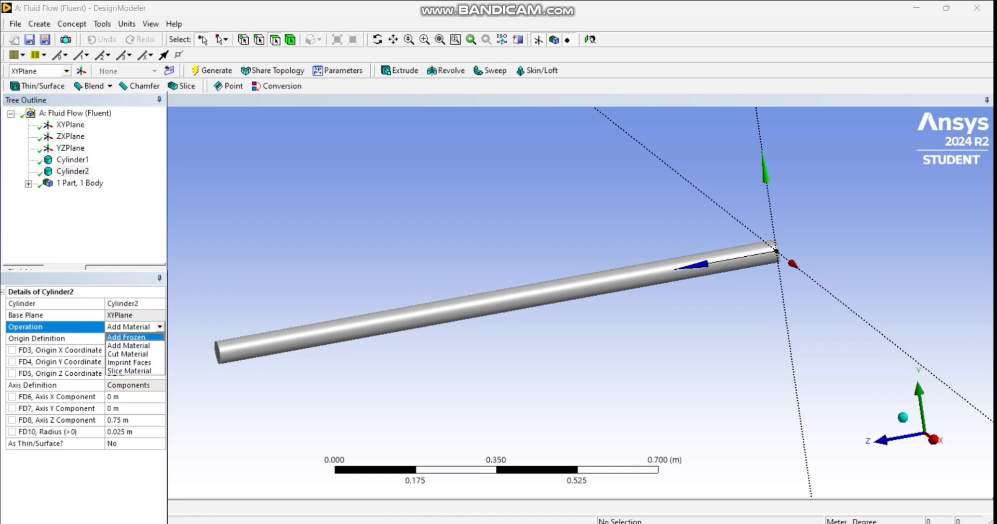
click(126, 337)
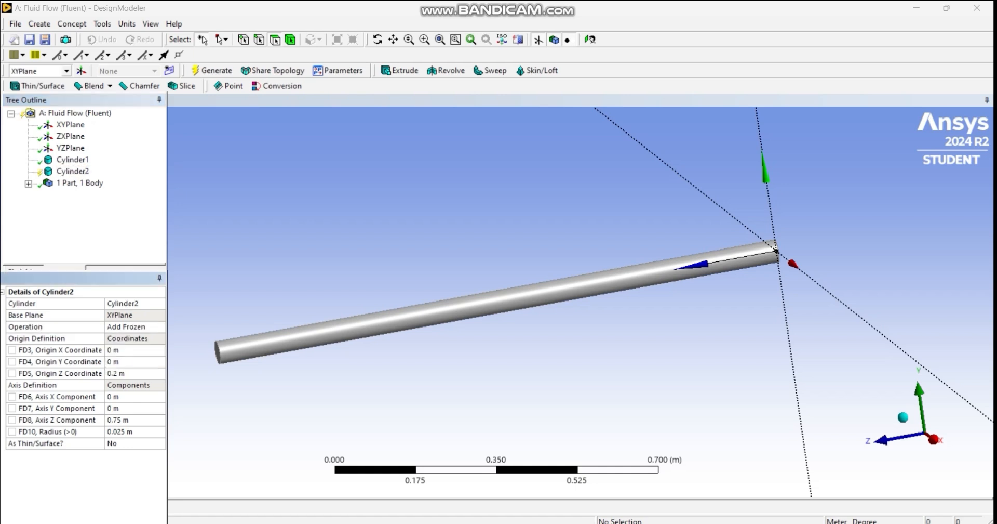
click(212, 70)
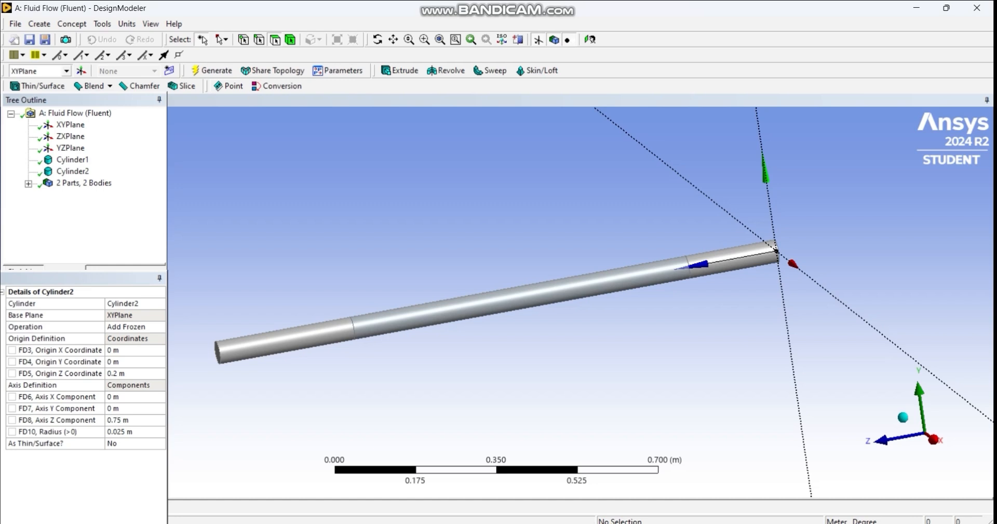
scroll(497, 301, up, 5)
scroll(497, 302, down, 3)
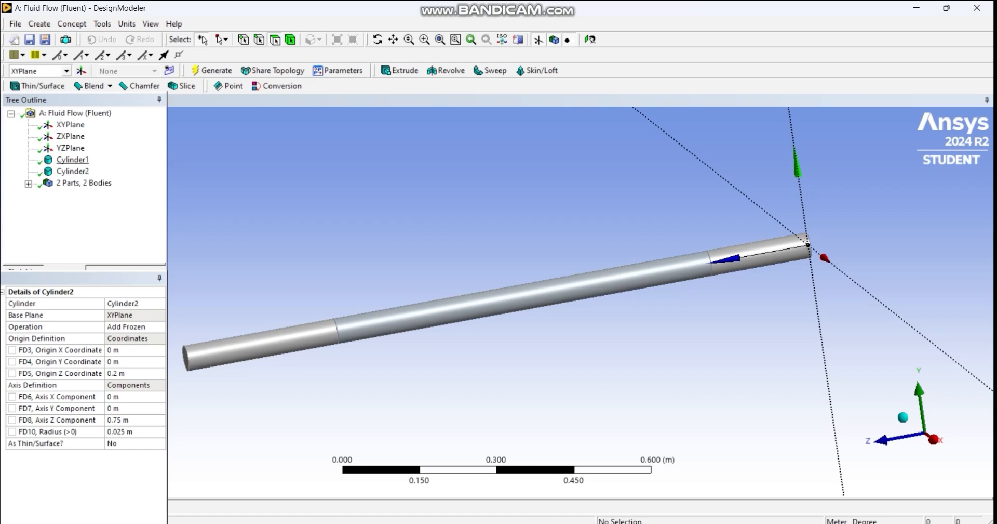
Step: Highlight the first and second cylinders in turn to examine which portions of the pipe each one covers
click(72, 160)
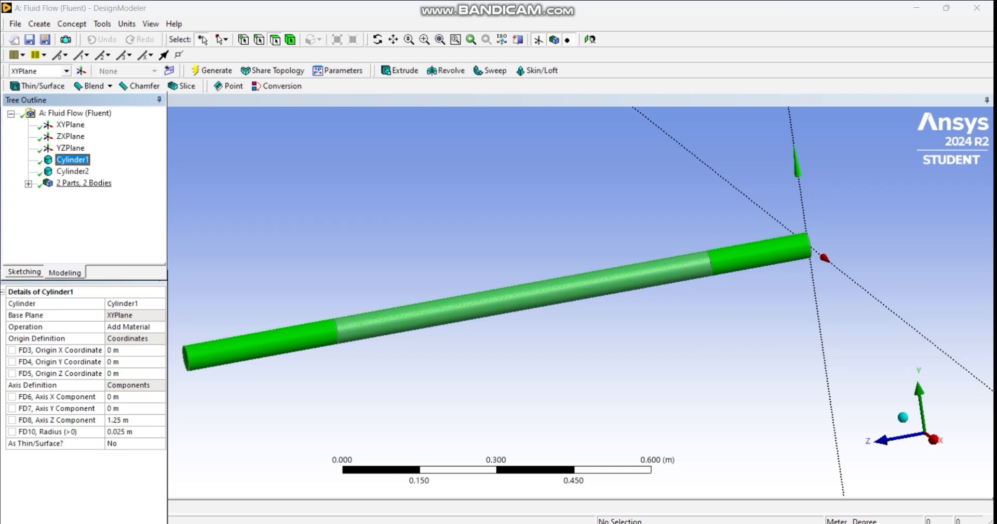
click(72, 172)
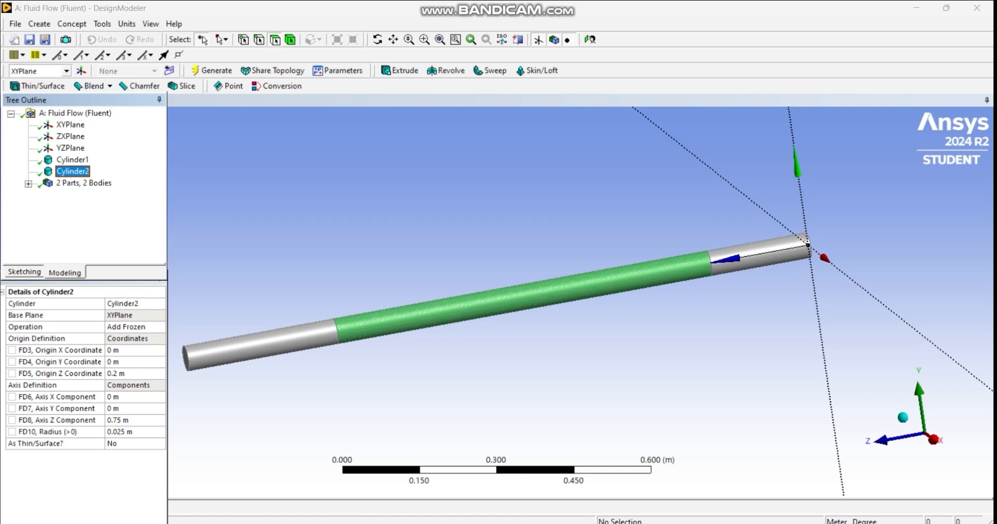
click(519, 374)
scroll(497, 301, up, 1)
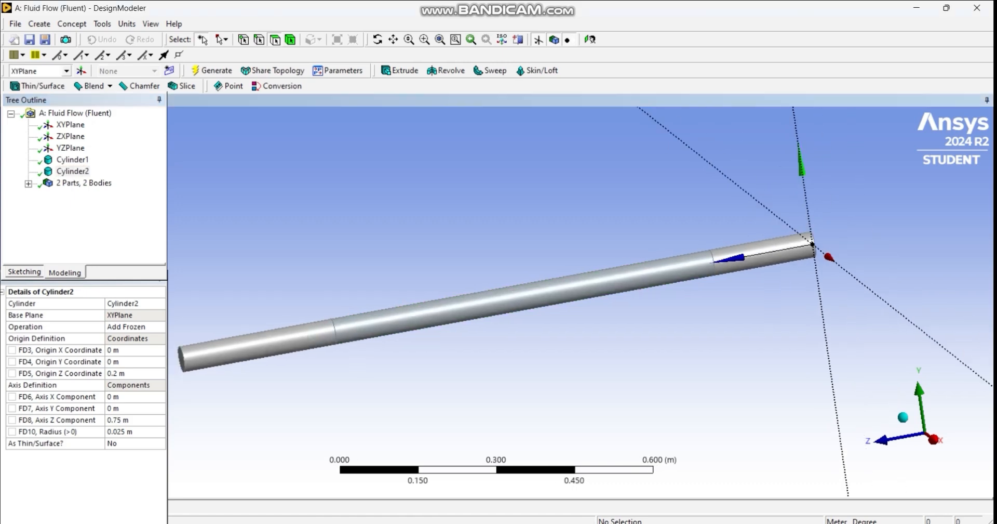
scroll(497, 301, down, 5)
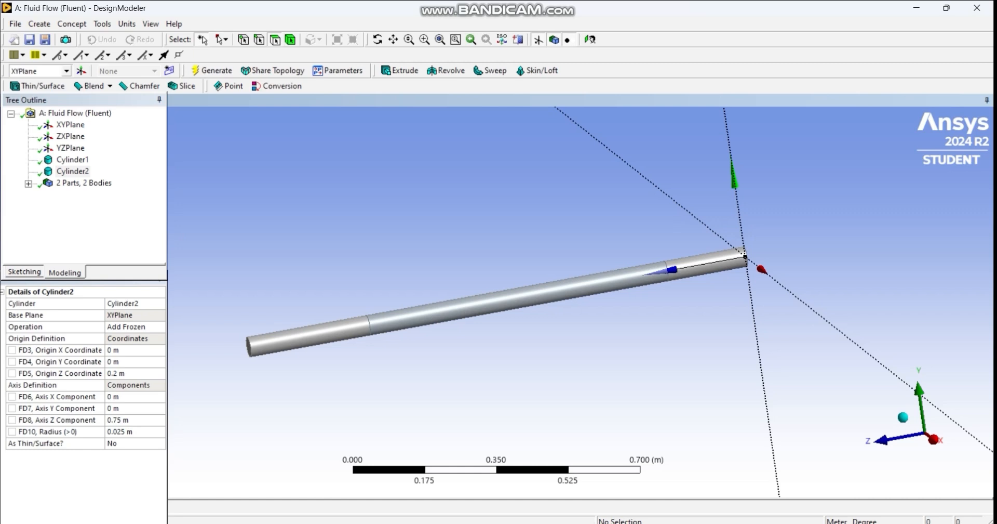
scroll(497, 302, up, 3)
scroll(497, 301, down, 2)
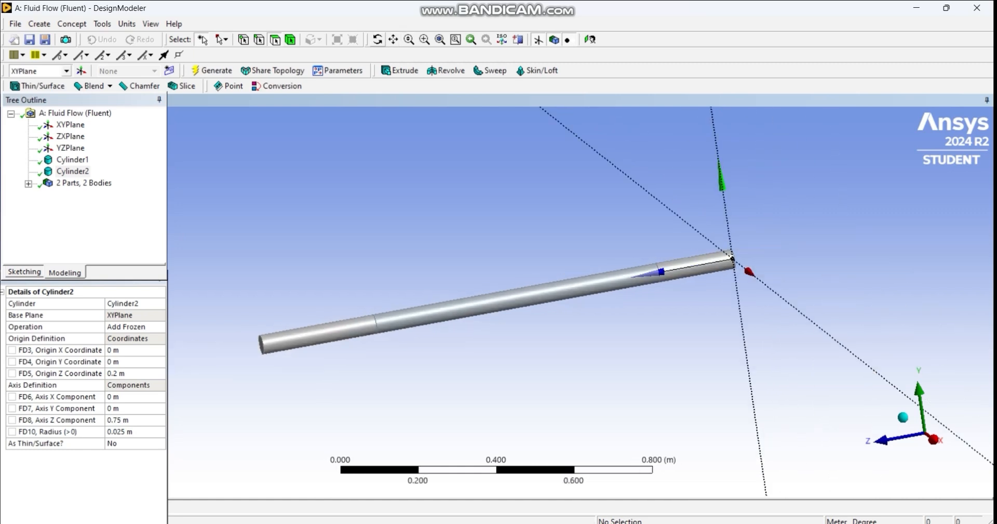
Step: Create a named selection called inlet on the pipe's circular end face at the origin
click(378, 40)
drag(499, 311, 530, 307)
middle_drag(530, 306, 426, 299)
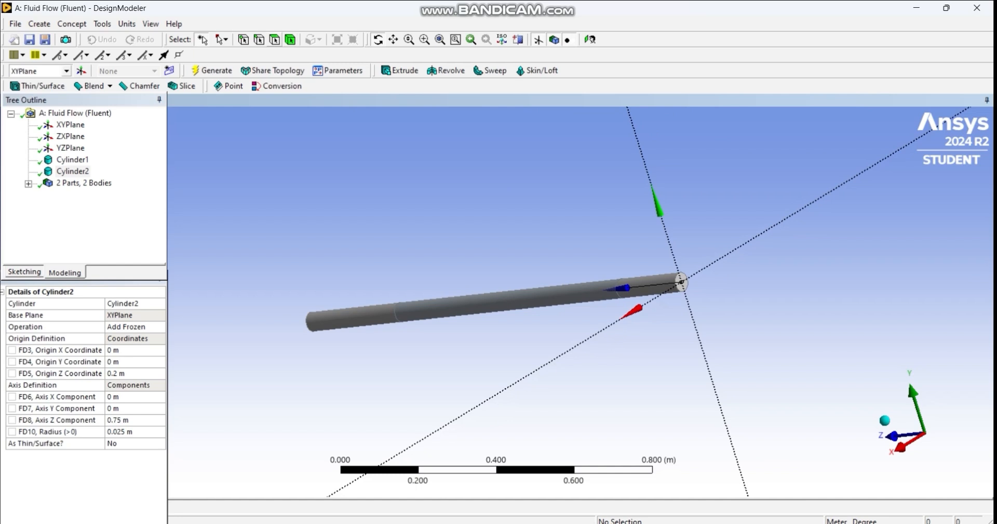
scroll(497, 301, up, 4)
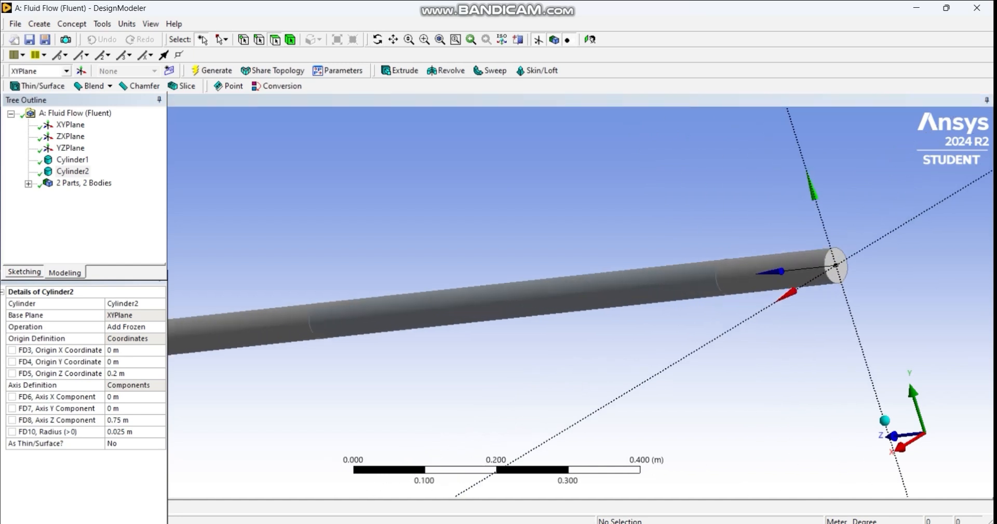
click(836, 268)
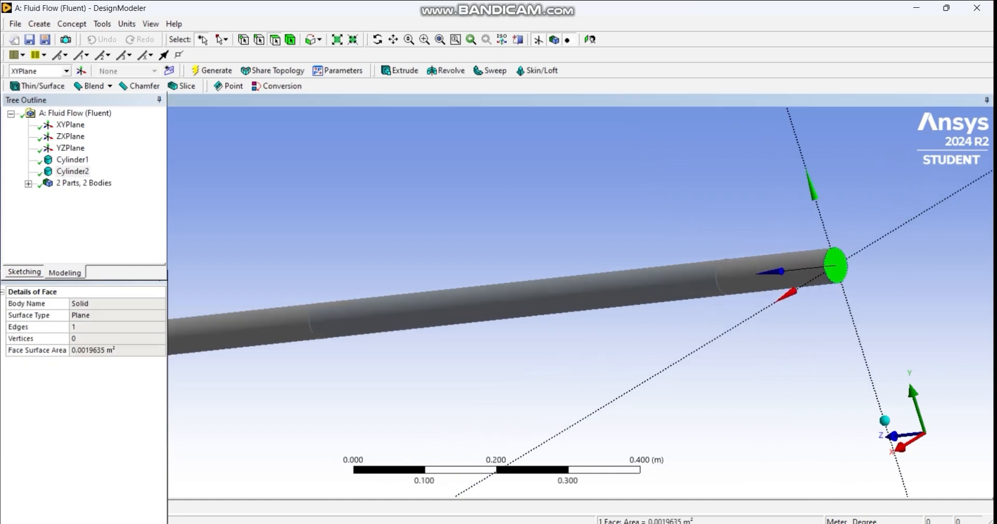
right_click(835, 268)
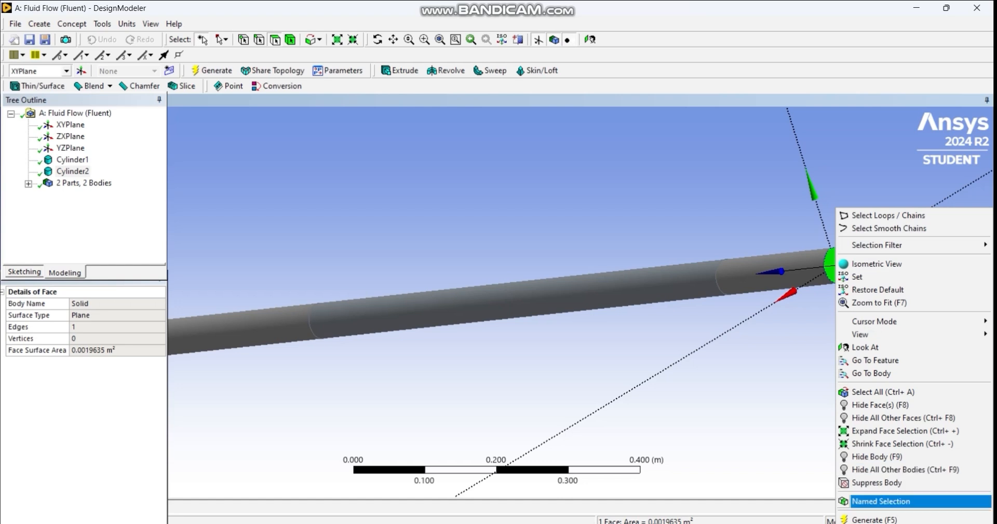
click(883, 501)
click(98, 304)
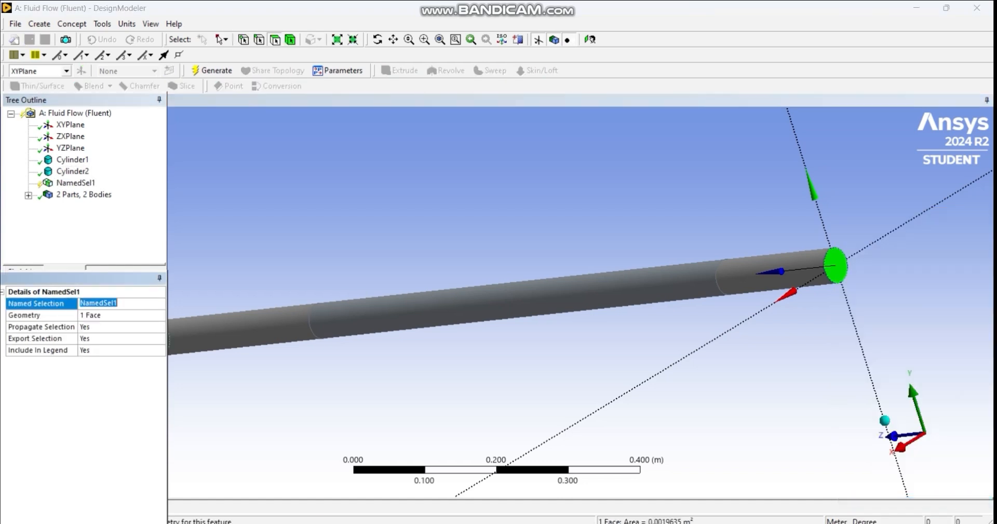
text(inlet)
key(Return)
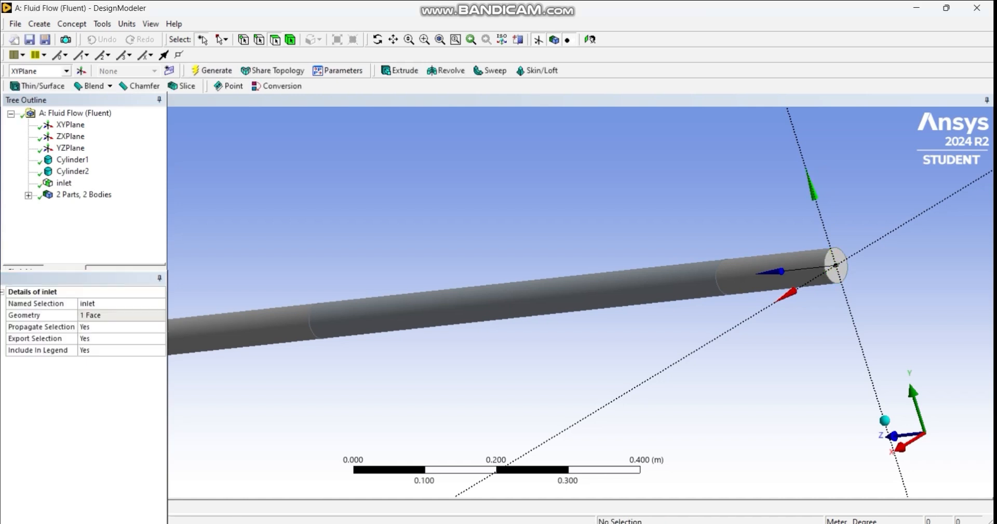
Step: Create a named selection called outlet on the circular end face farthest from the origin and generate it
scroll(580, 302, up, 4)
scroll(581, 301, down, 7)
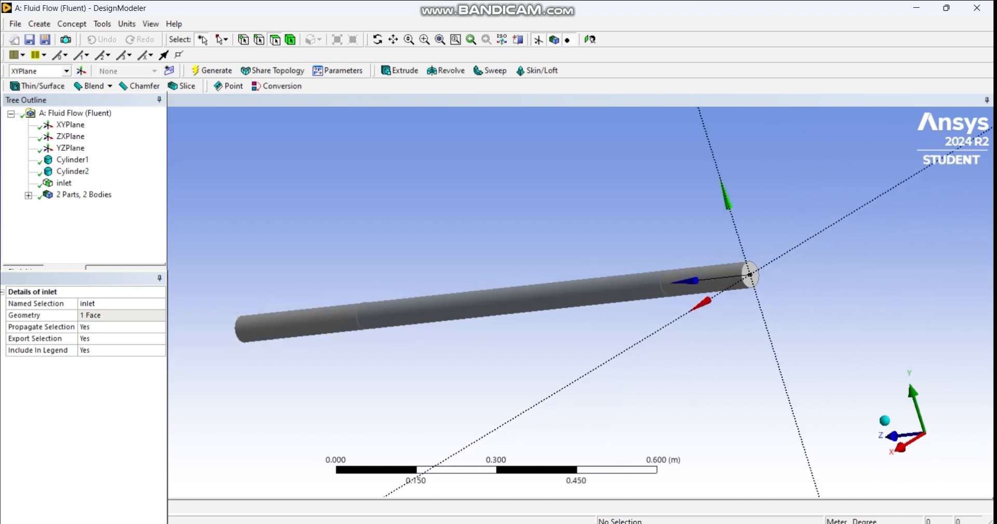
scroll(580, 302, up, 2)
click(379, 39)
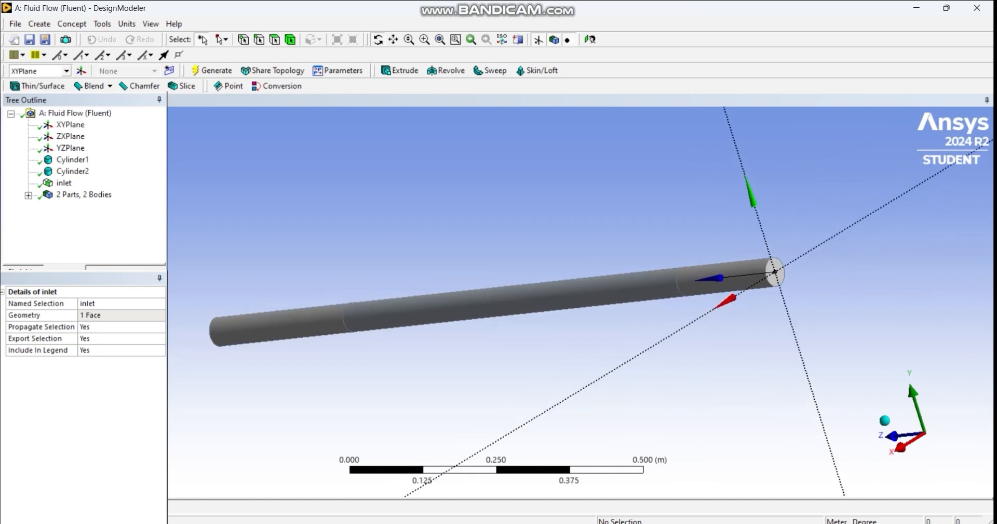
drag(499, 311, 631, 307)
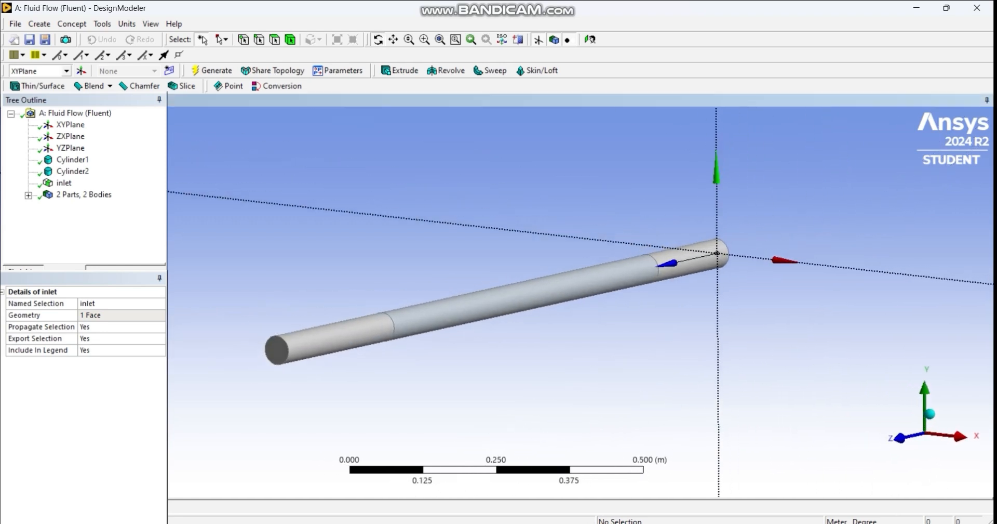
click(275, 40)
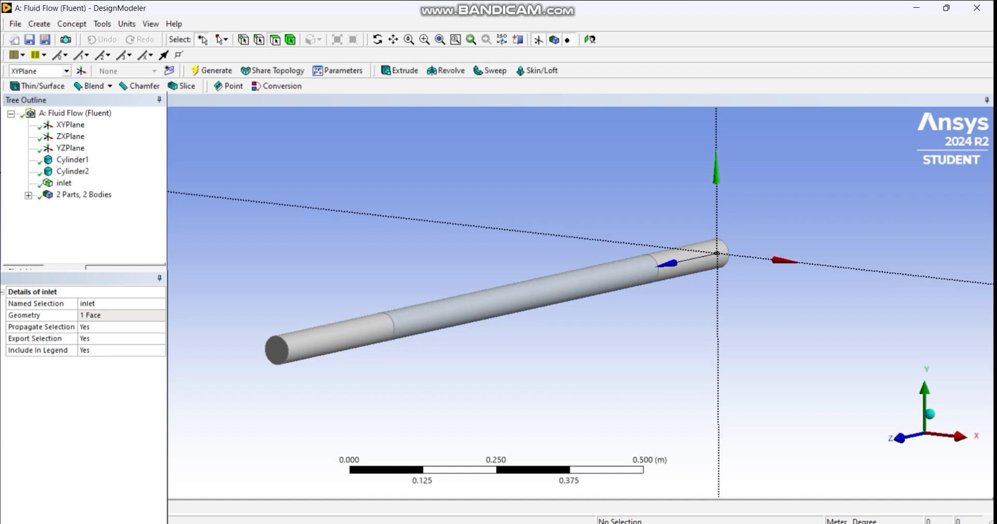
click(277, 349)
right_click(278, 354)
click(322, 326)
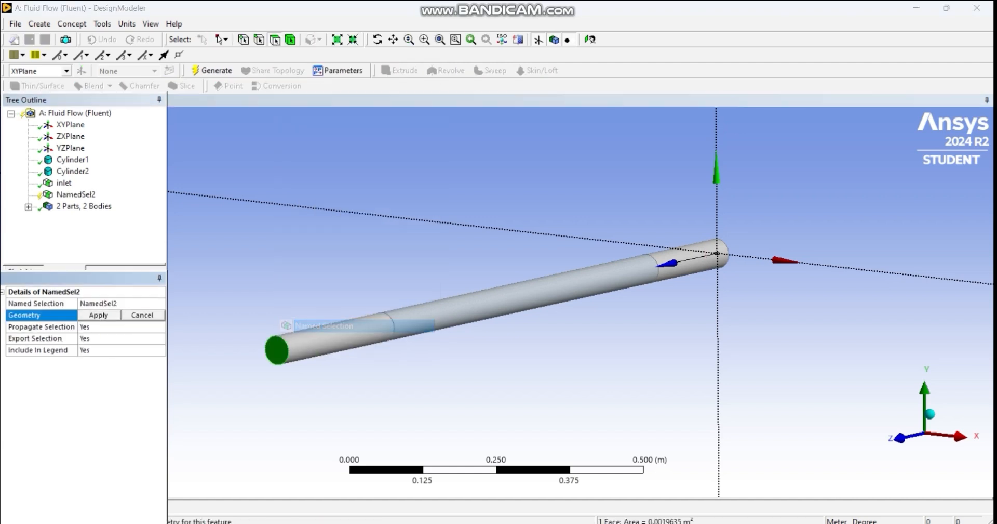
click(98, 315)
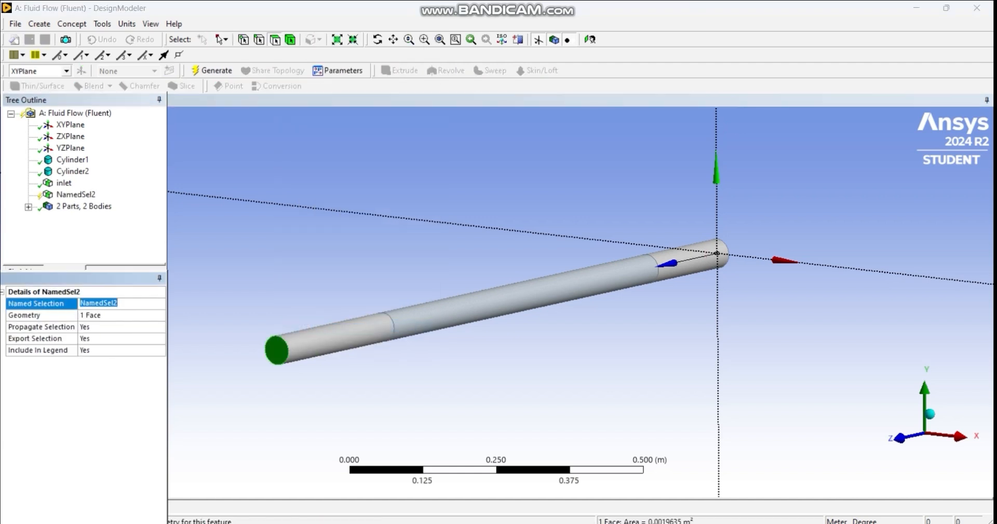
text(outlet)
click(212, 71)
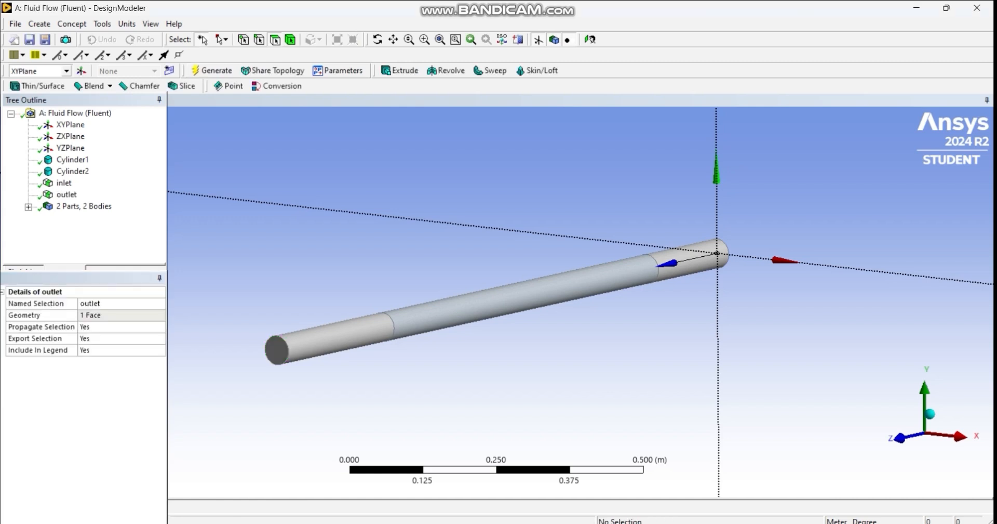
Step: Create a named selection called wall on the outer cylindrical face of the full-length pipe and generate it
click(379, 39)
drag(499, 322, 420, 286)
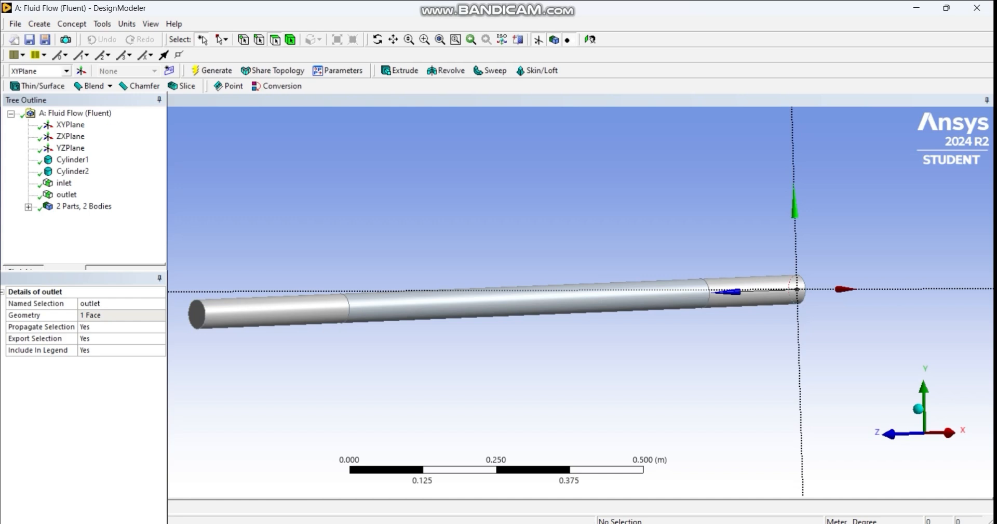
click(276, 311)
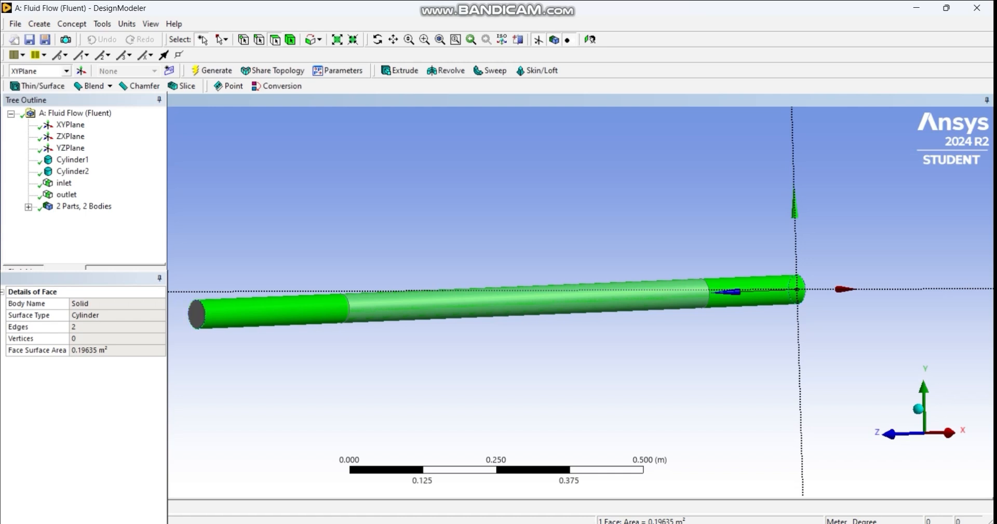
right_click(305, 209)
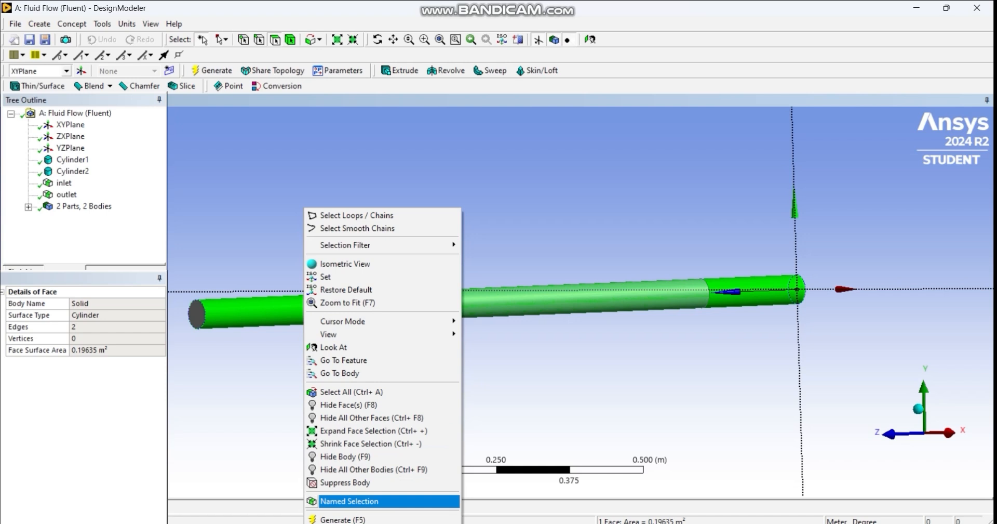
click(349, 501)
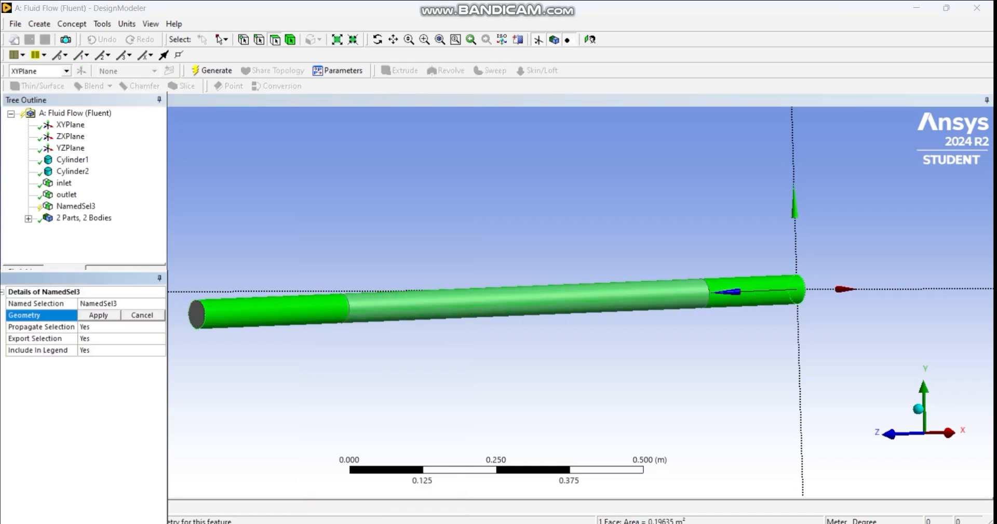
click(98, 315)
text(wa)
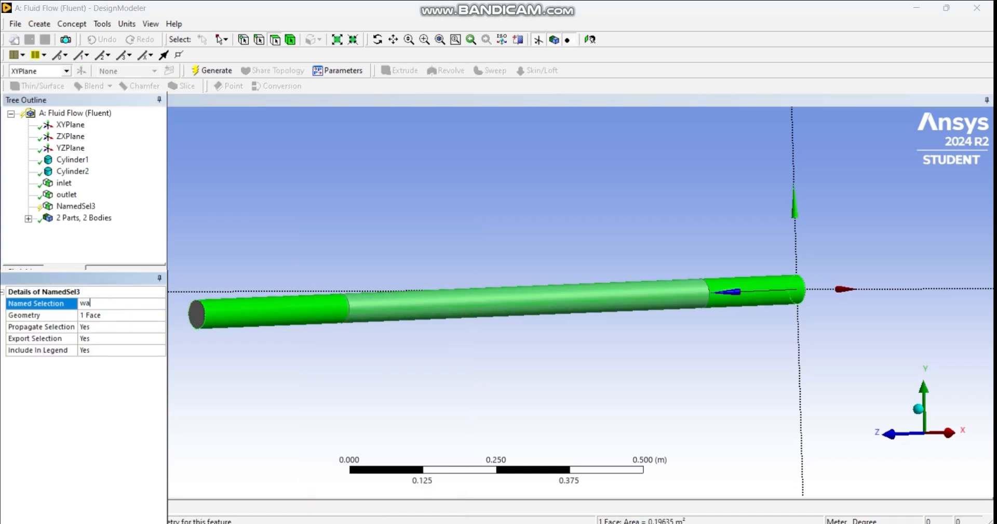
text(ll)
click(211, 70)
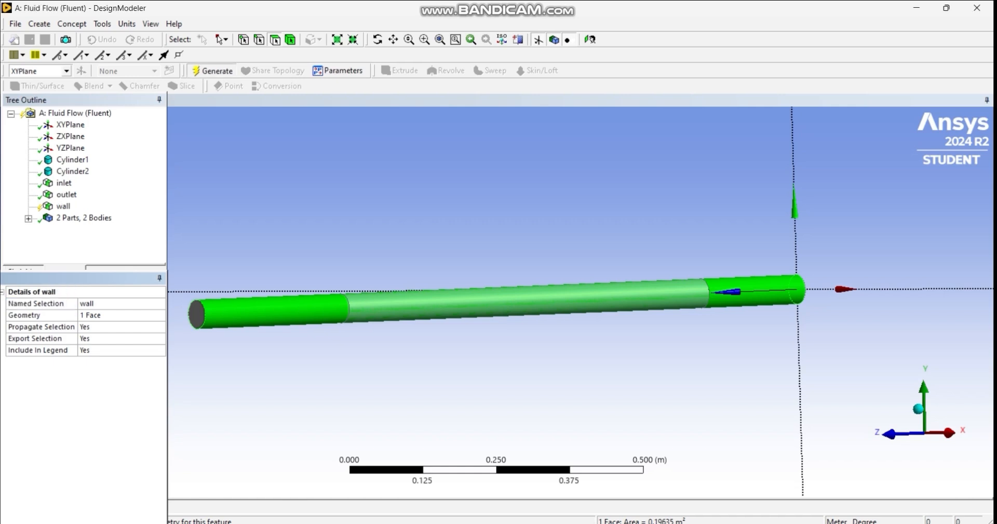
Step: Create a named selection called catvolum from the solid body of the pipe's middle section and generate it
click(290, 39)
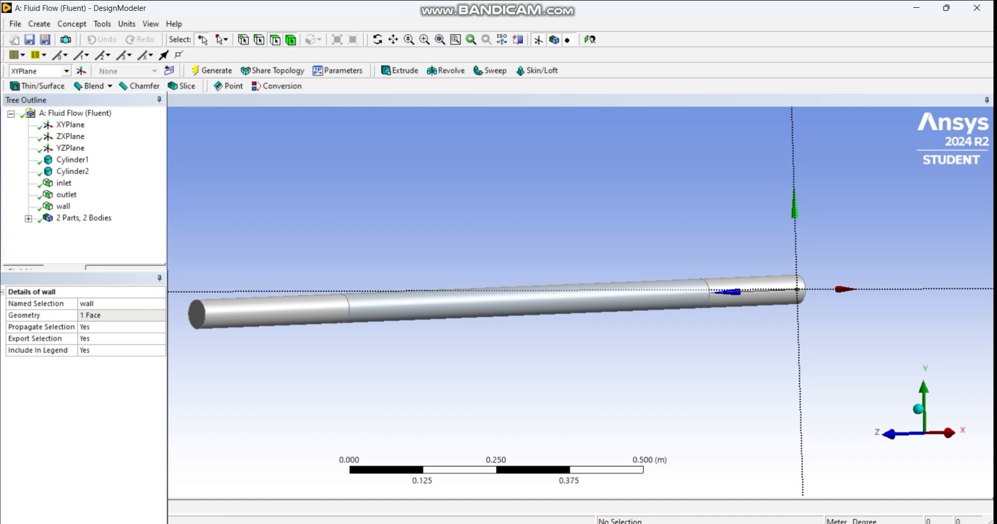
scroll(581, 301, up, 3)
scroll(580, 302, up, 1)
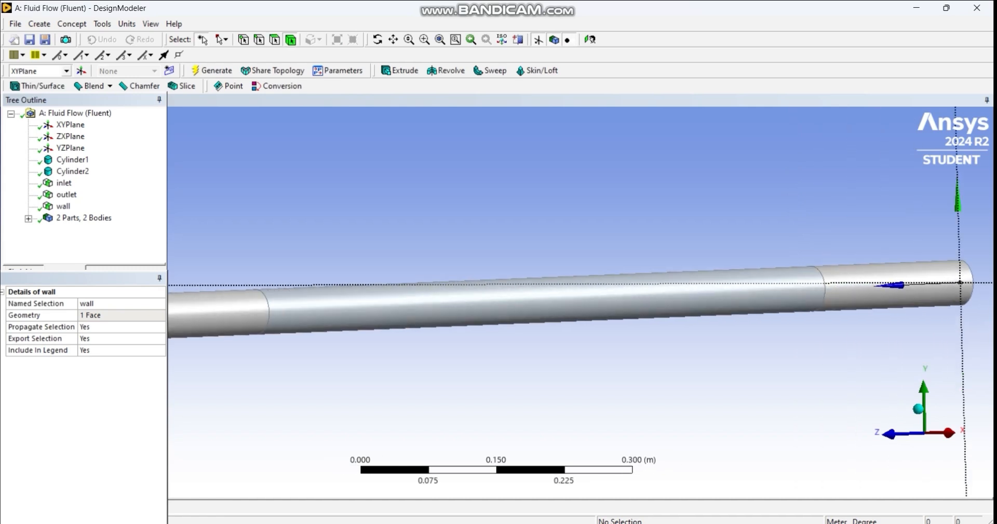
click(580, 302)
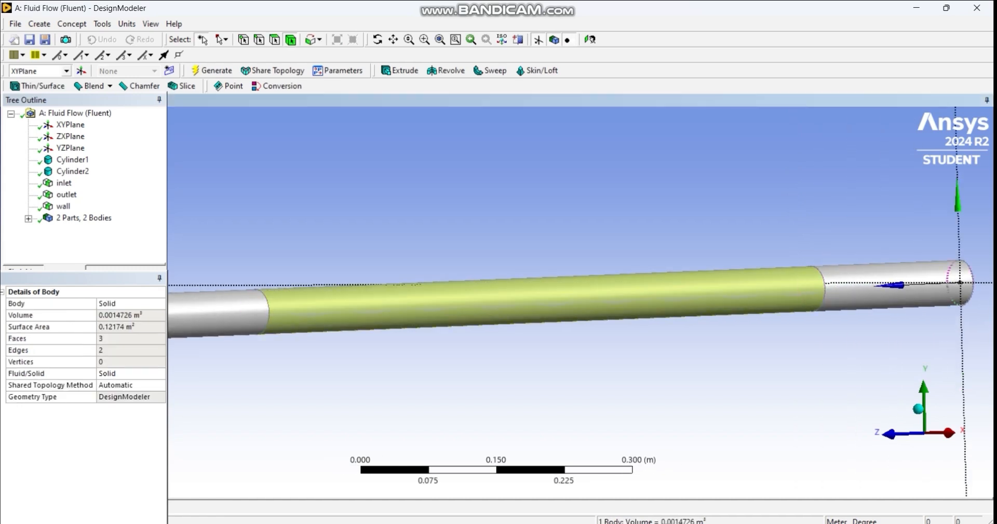
scroll(496, 298, up, 1)
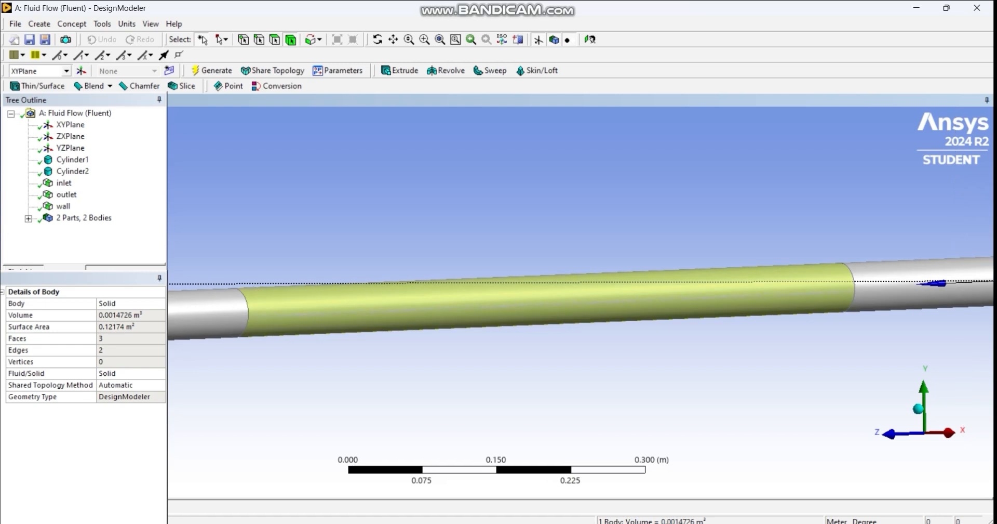
scroll(469, 299, down, 1)
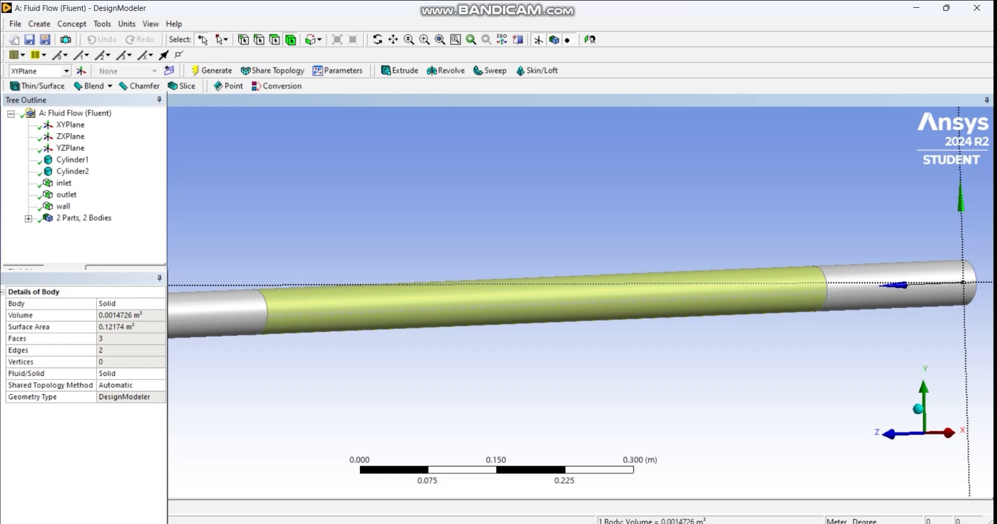
right_click(520, 298)
click(567, 268)
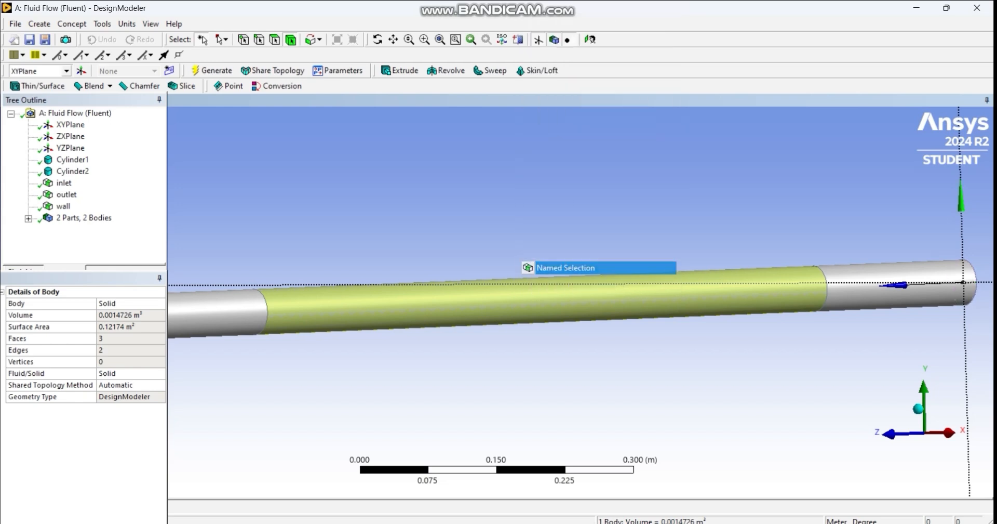
click(104, 304)
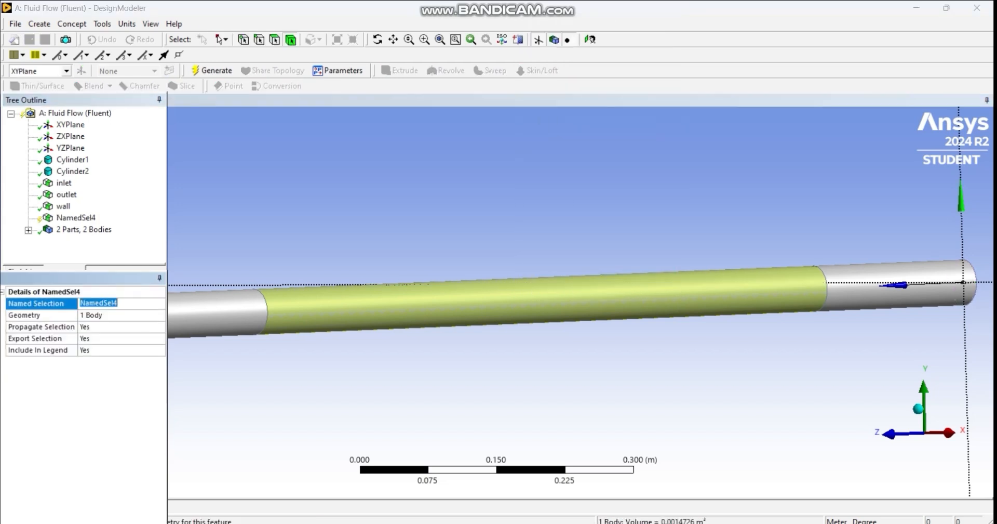
text(catva)
key(BackSpace)
key(BackSpace)
text(volum)
click(213, 71)
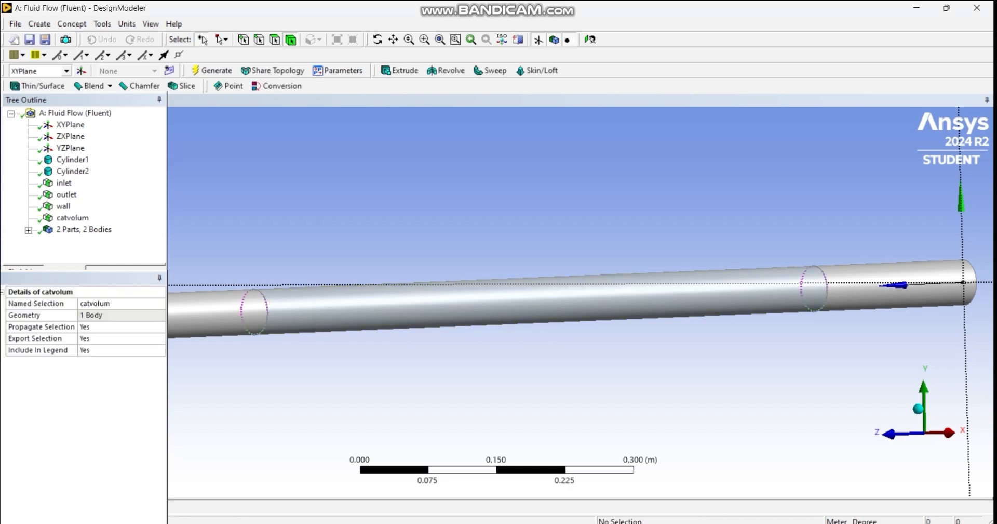
scroll(581, 303, up, 2)
scroll(603, 301, down, 3)
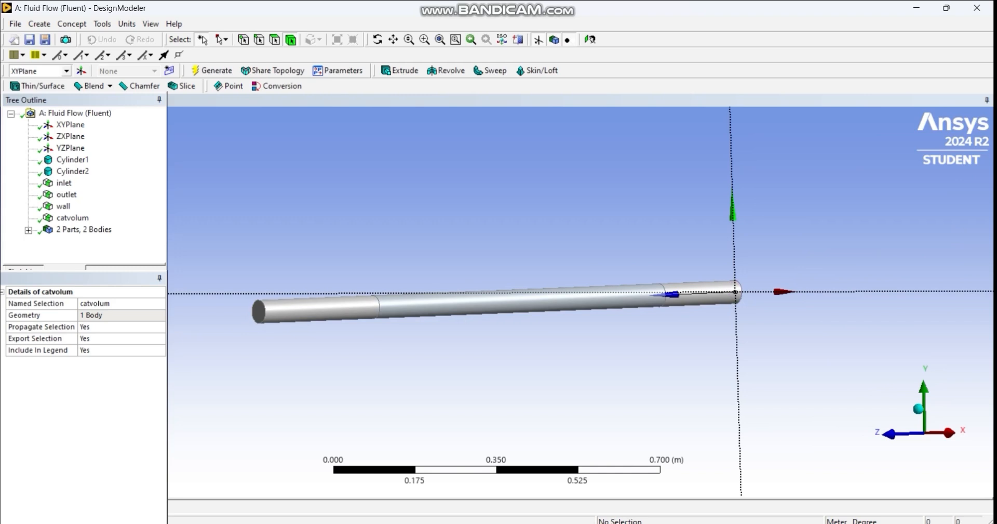
click(379, 40)
drag(520, 322, 467, 335)
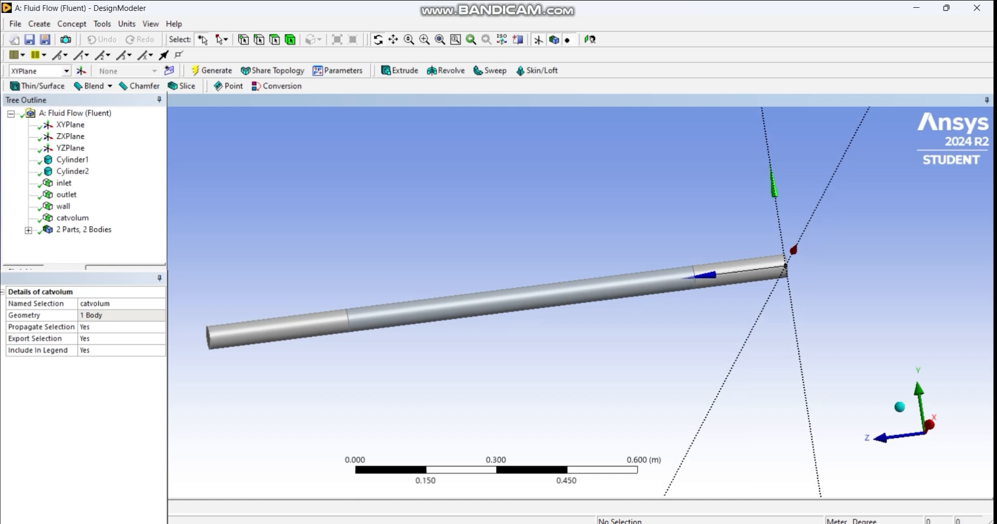
scroll(496, 302, down, 3)
scroll(498, 287, up, 1)
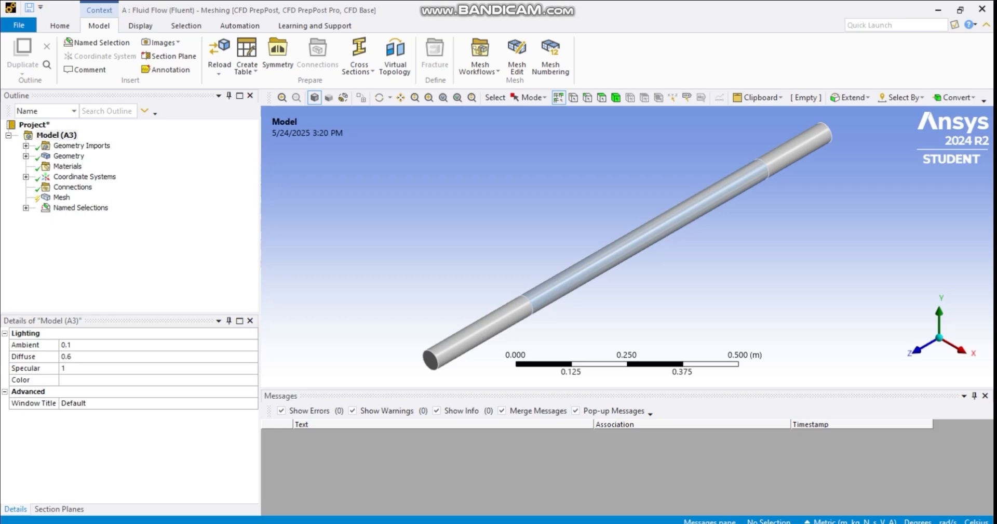
Step: Set the global mesh element size to 0.004 m, expand the sizing settings, and generate the mesh
click(62, 198)
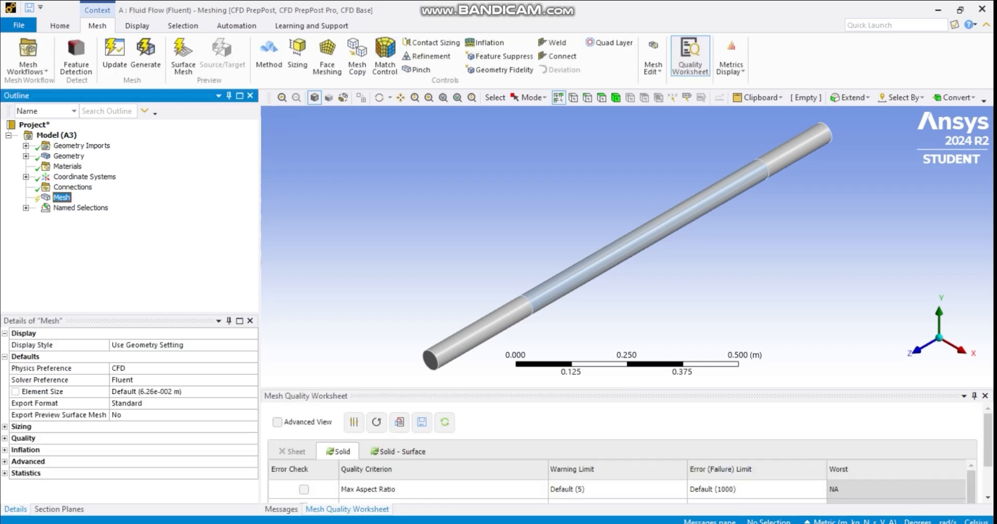
click(146, 391)
text(0.)
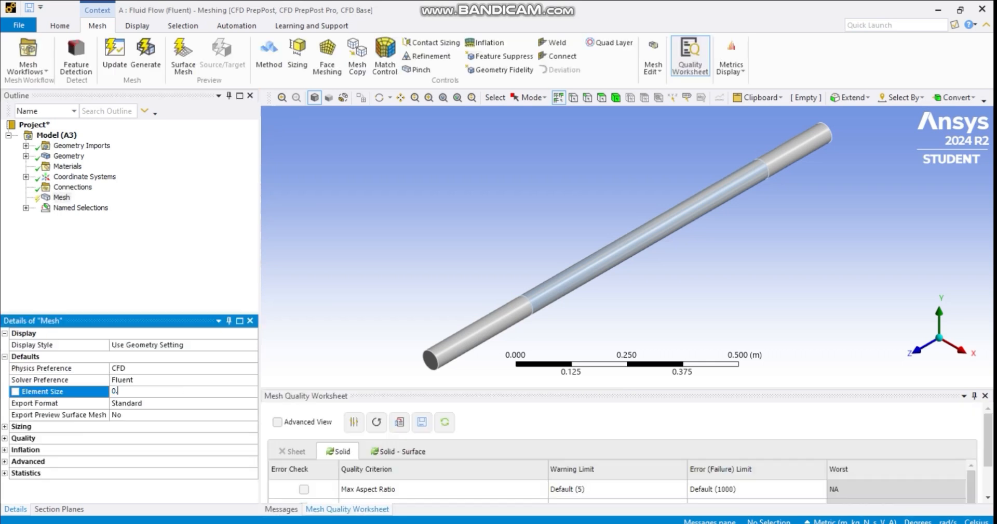
text(004)
click(4, 427)
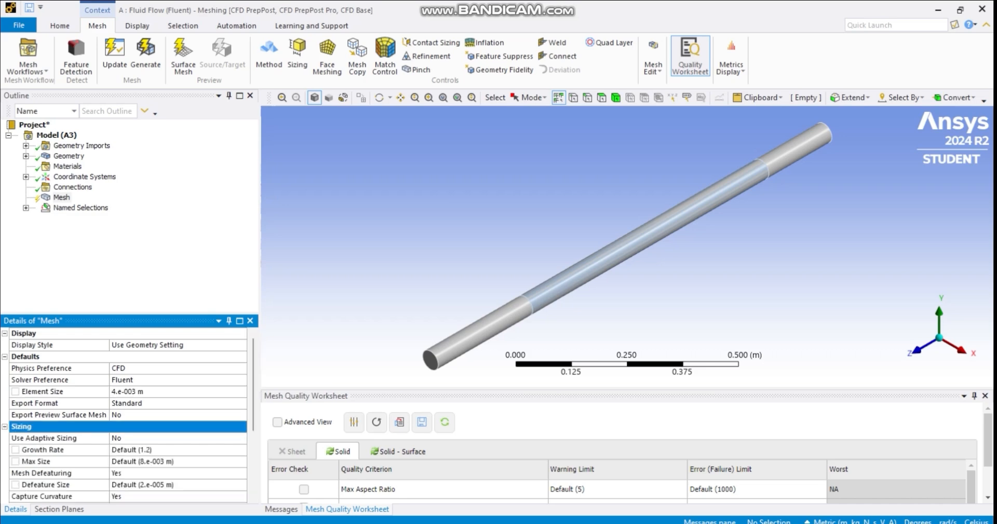
scroll(128, 415, down, 1)
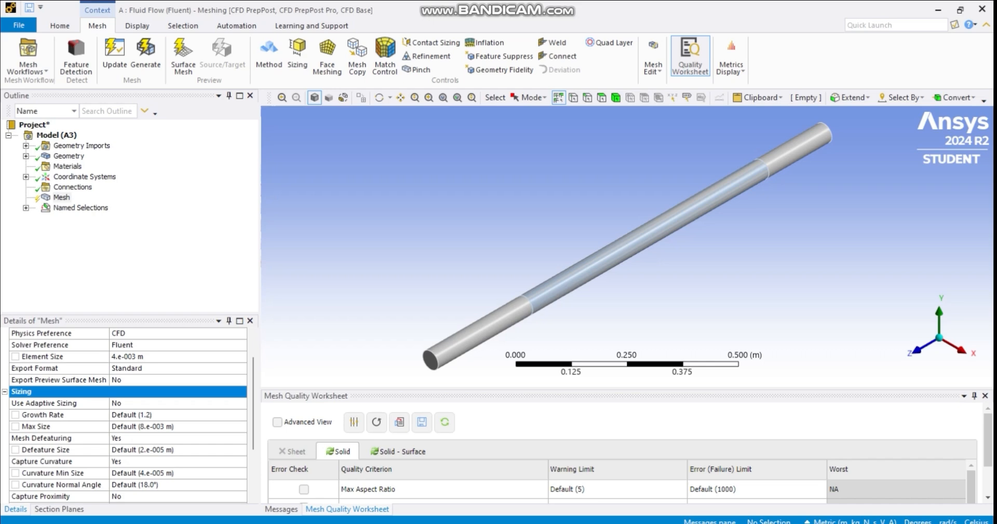
click(146, 55)
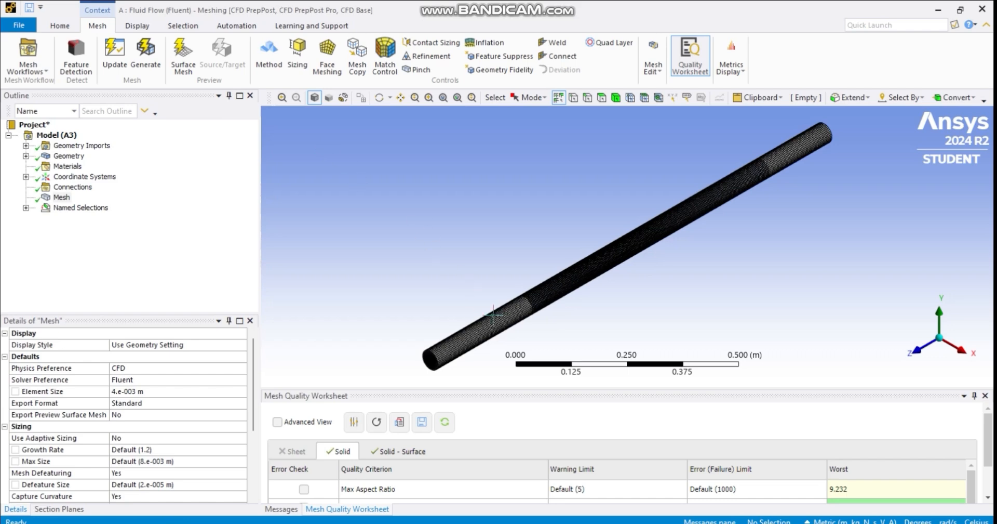
Step: Review the solid mesh quality criteria from aspect ratio to skewness and examine the mesh on the pipe's surface and circular end face
scroll(618, 478, down, 1)
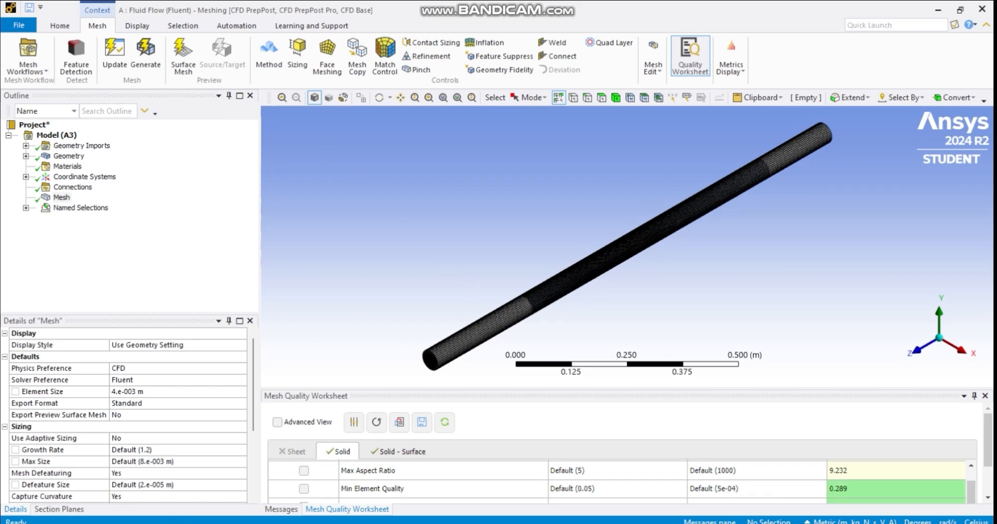
scroll(571, 342, up, 2)
scroll(528, 328, down, 3)
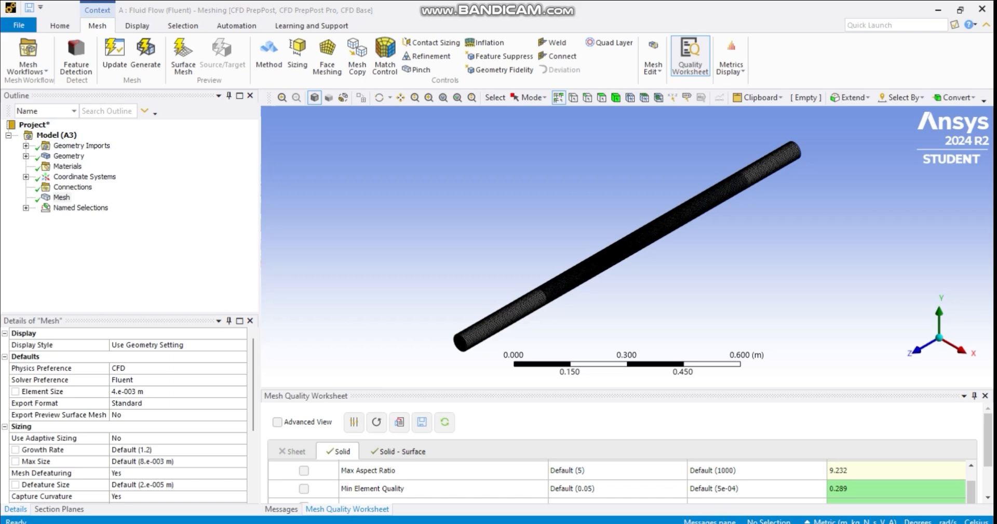
scroll(624, 452, down, 3)
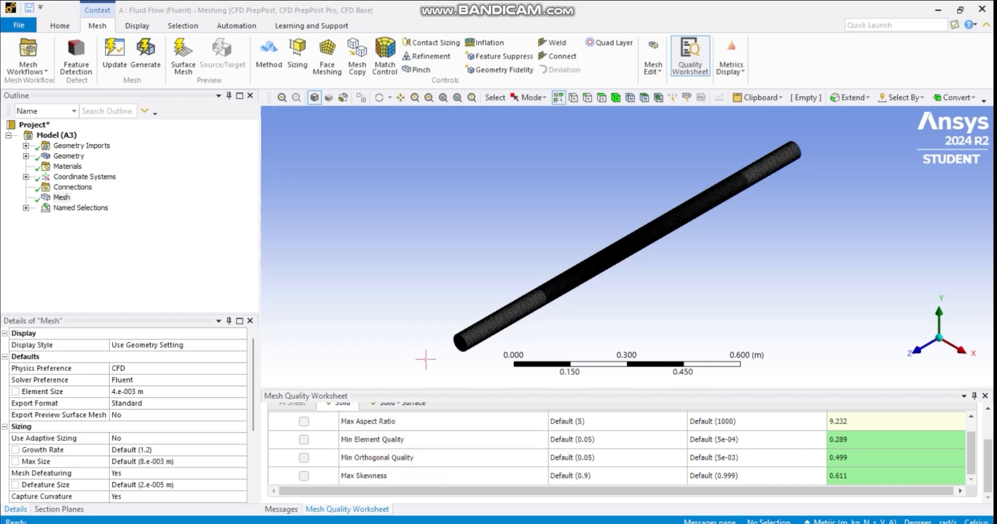
scroll(525, 274, up, 3)
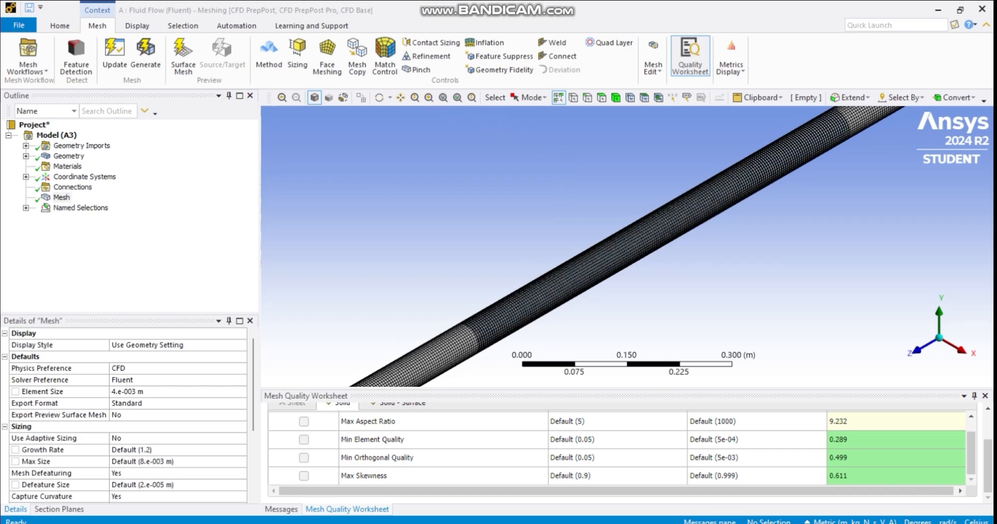
click(380, 98)
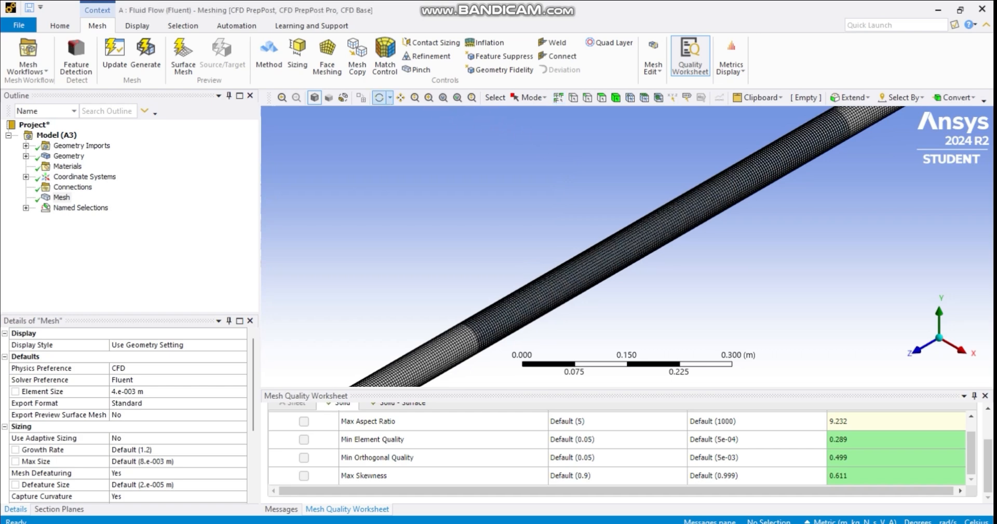
drag(458, 237, 485, 232)
scroll(447, 240, up, 3)
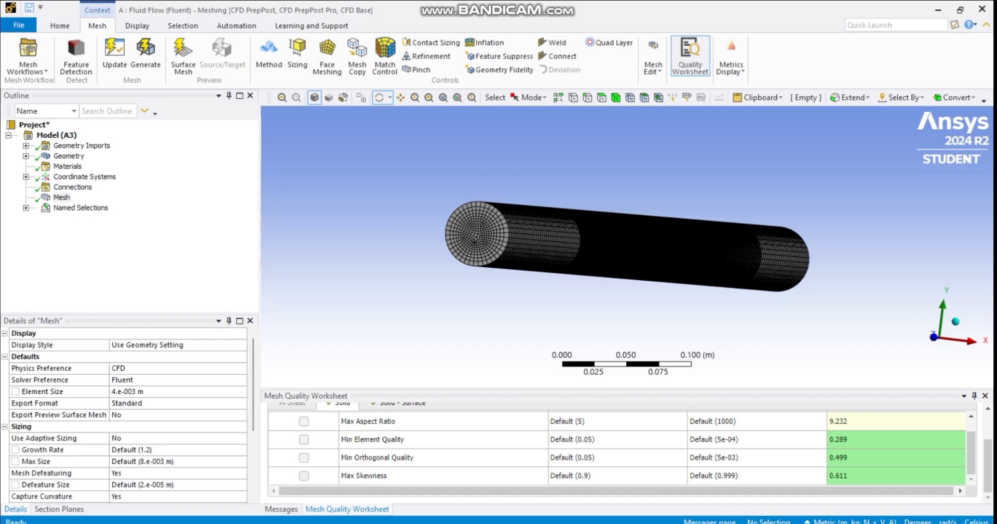
Step: Add a mesh method scoped to the full-length pipe body and set it to MultiZone
click(269, 53)
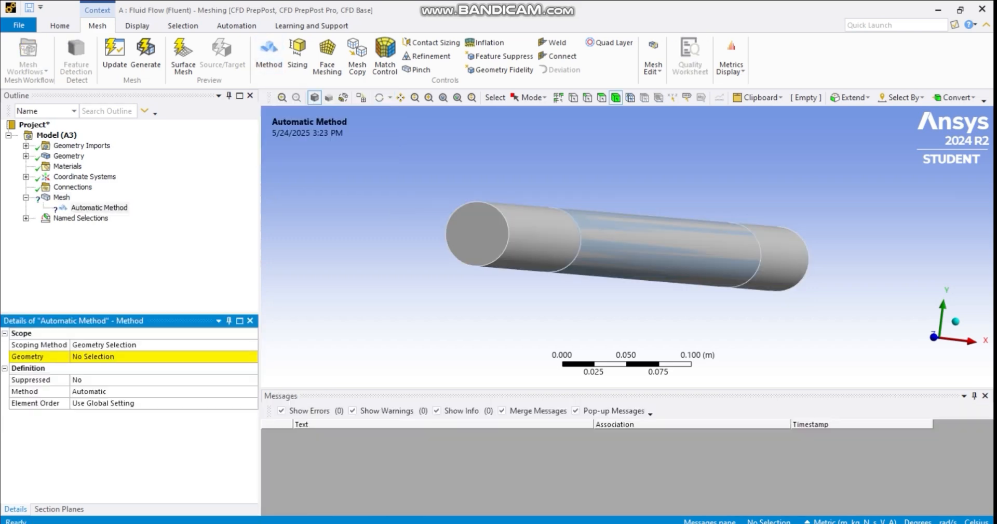
click(670, 257)
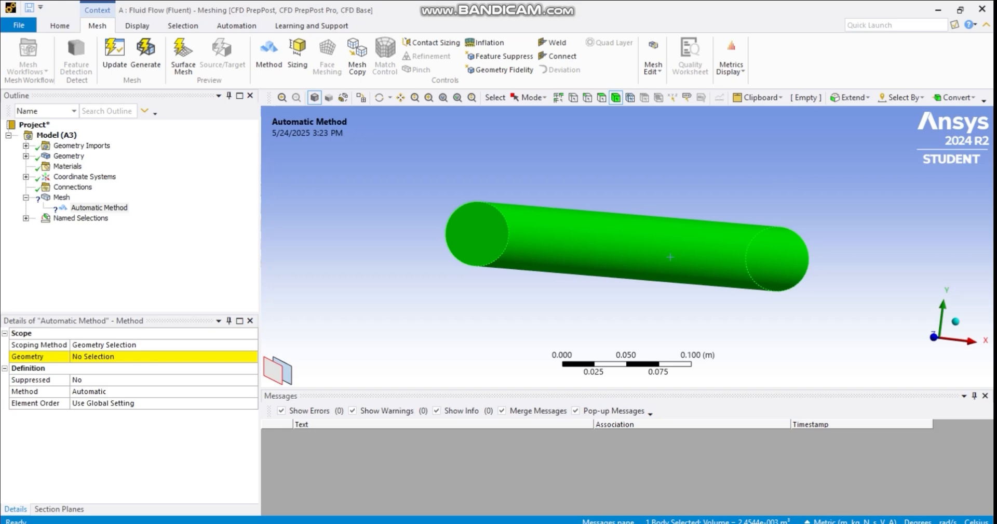
click(92, 356)
click(166, 355)
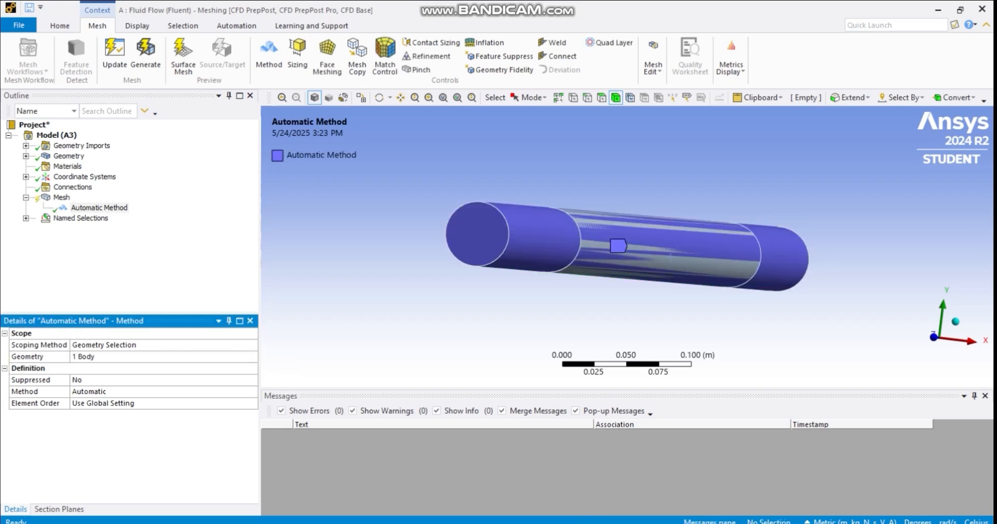
click(156, 391)
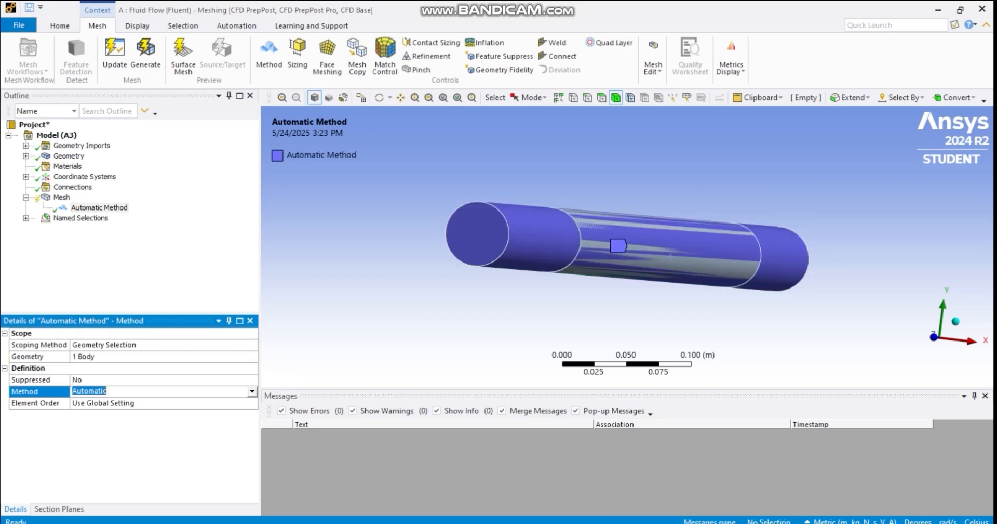
click(252, 391)
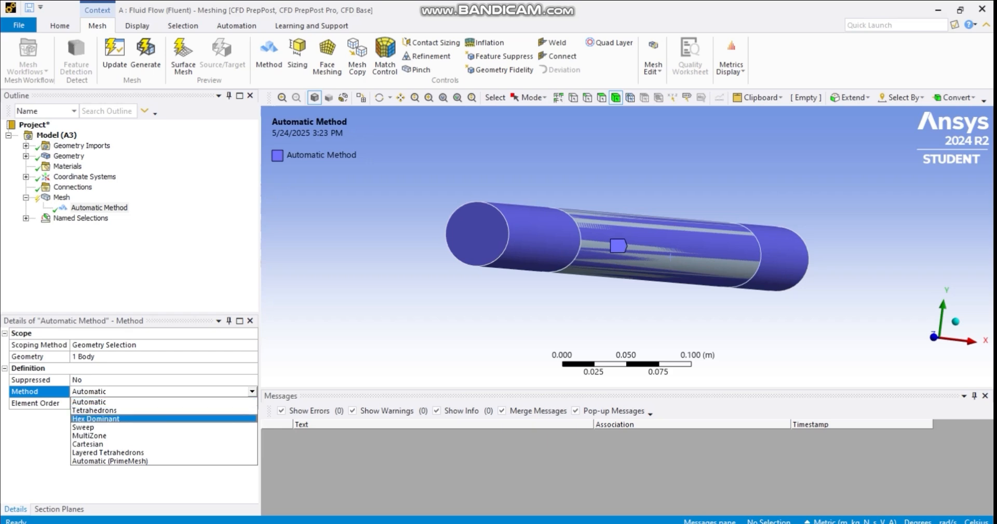
click(104, 435)
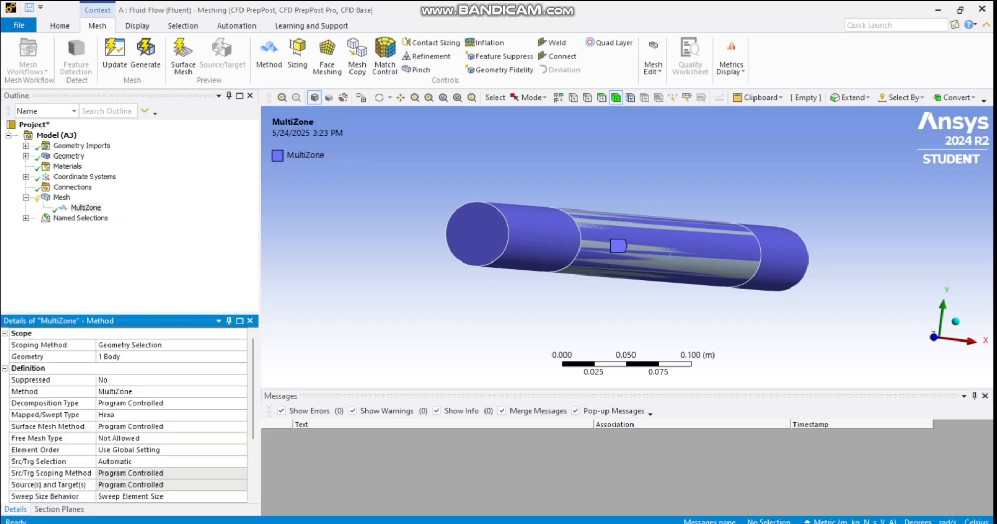
Step: Generate the MultiZone mesh and display it to inspect the pipe's end face and outer surface
click(146, 52)
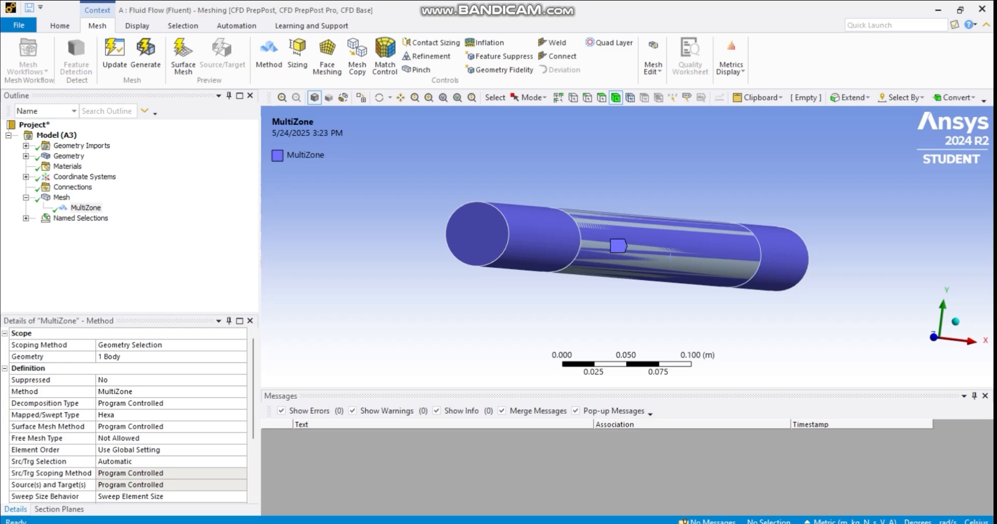
click(61, 197)
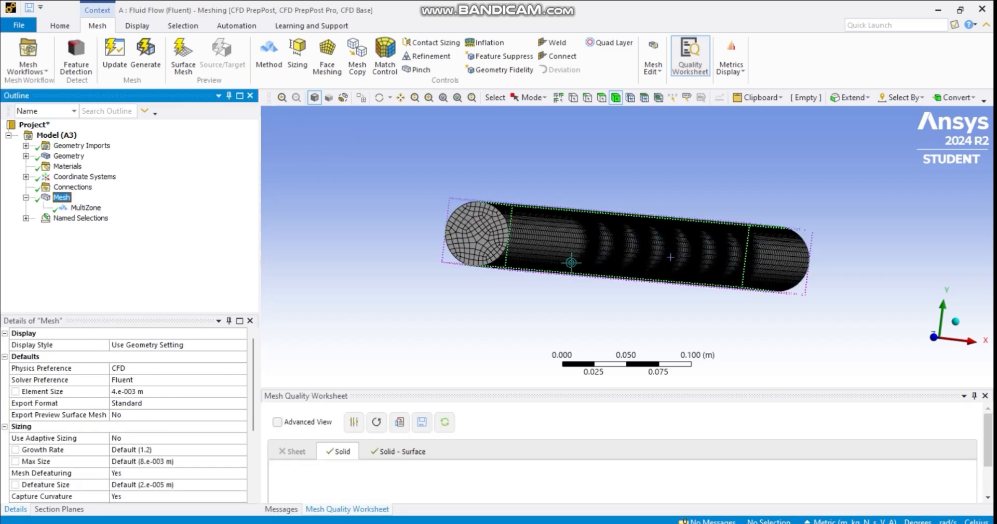
scroll(627, 247, up, 5)
scroll(707, 266, down, 1)
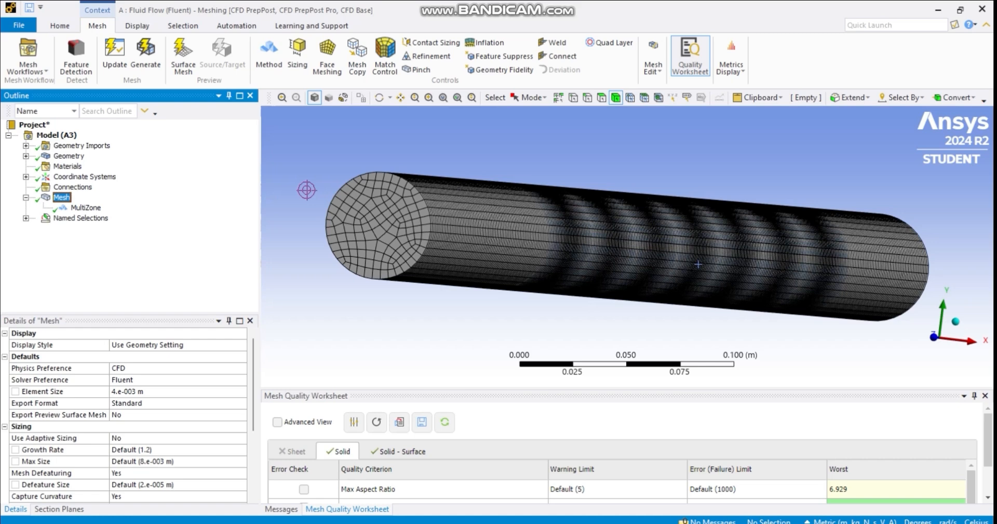
scroll(698, 264, down, 1)
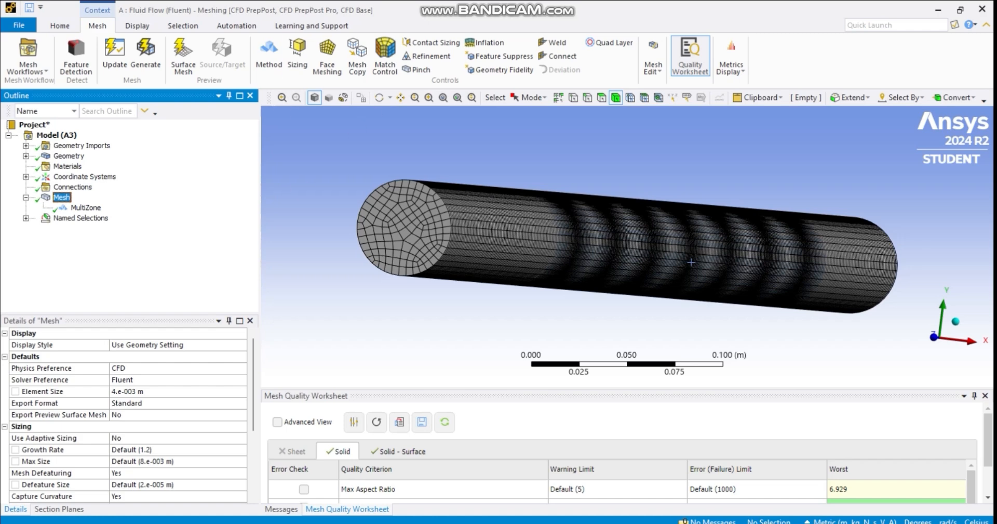
Step: Add a mapped face meshing control on the circular end face at the pipe's +Z end and generate the mesh
click(327, 57)
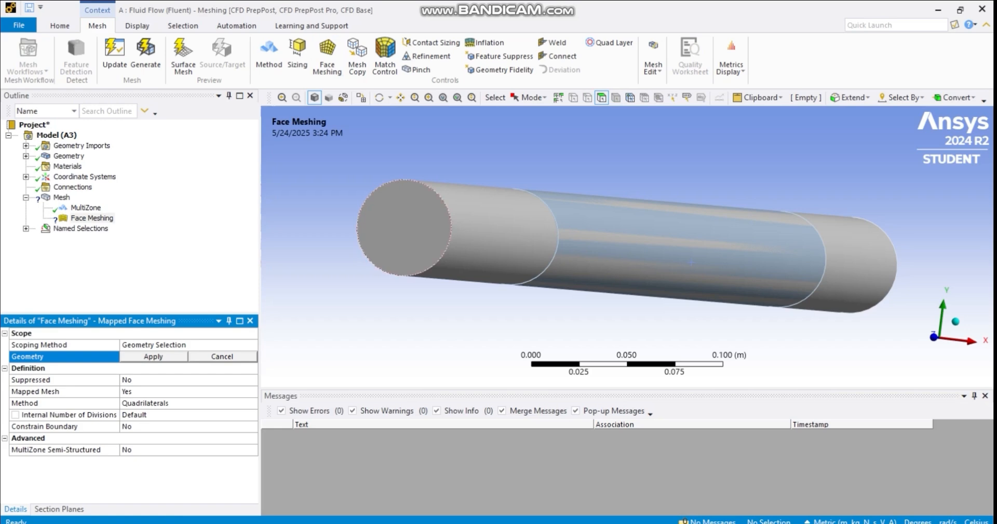
click(424, 221)
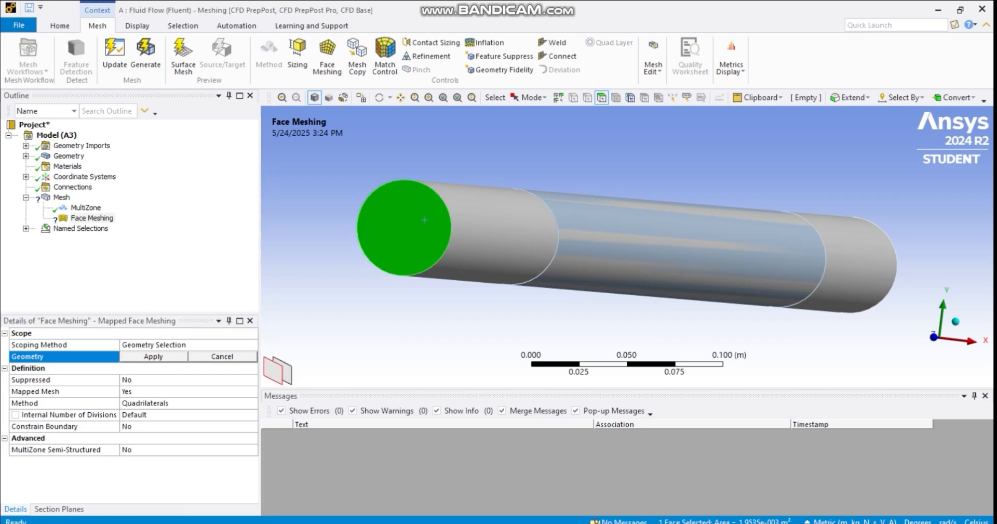
click(153, 356)
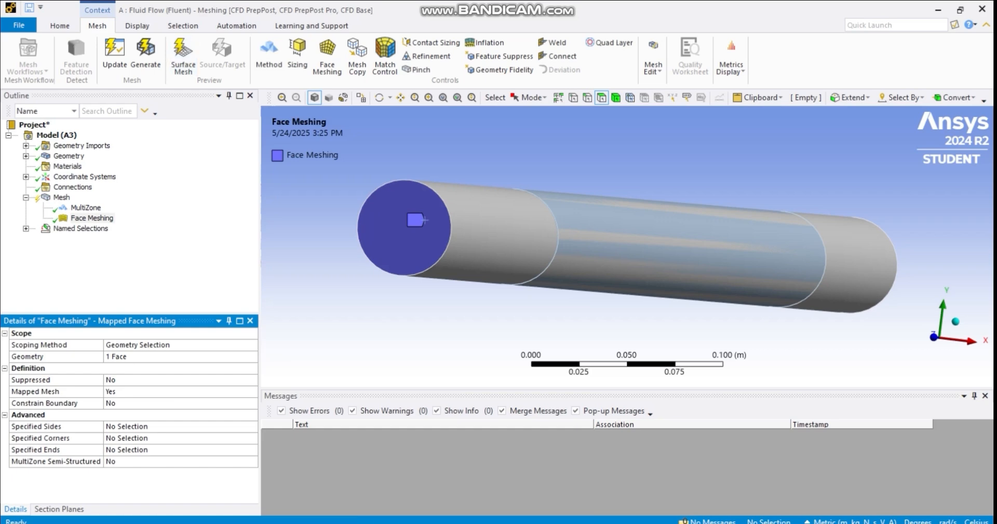
click(146, 56)
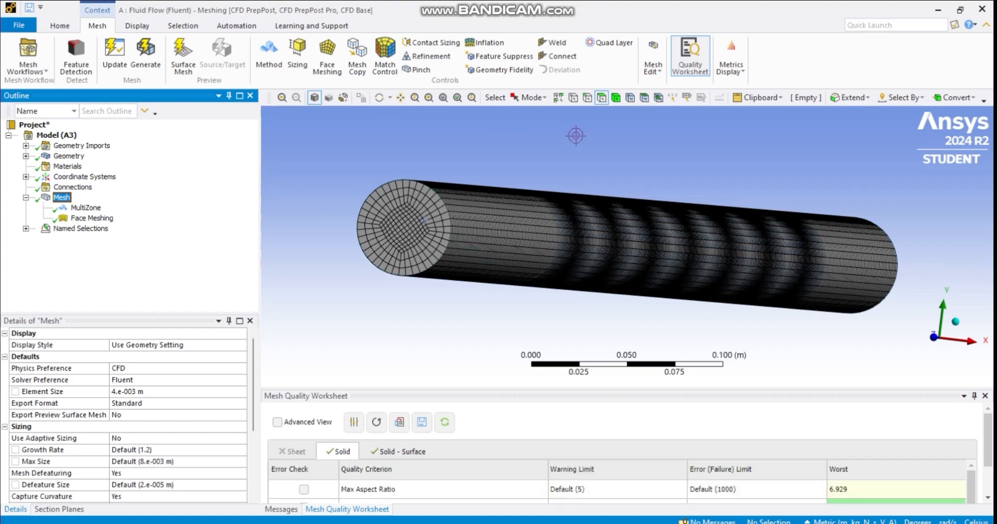
Step: Add a mesh sizing control scoped to the circular edge of the pipe's +Z end face
click(379, 97)
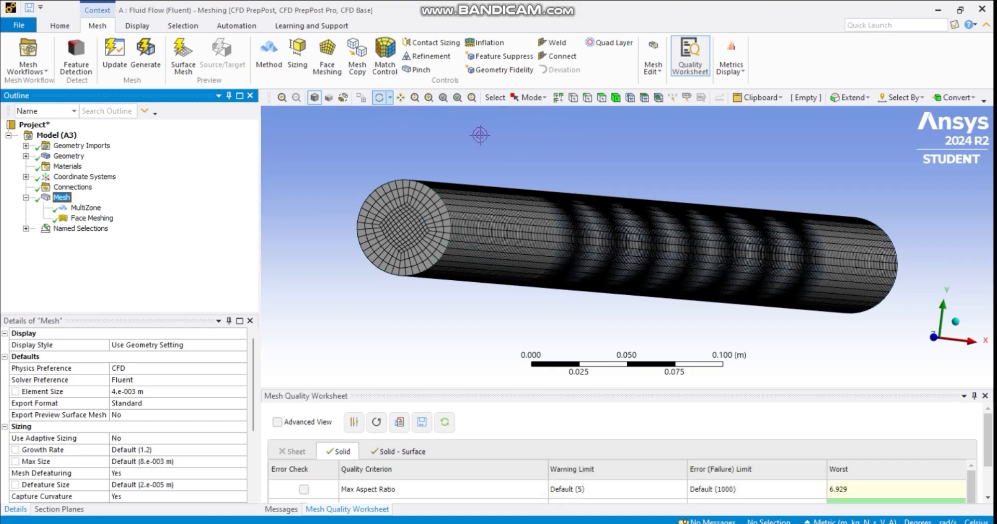
drag(774, 223, 625, 218)
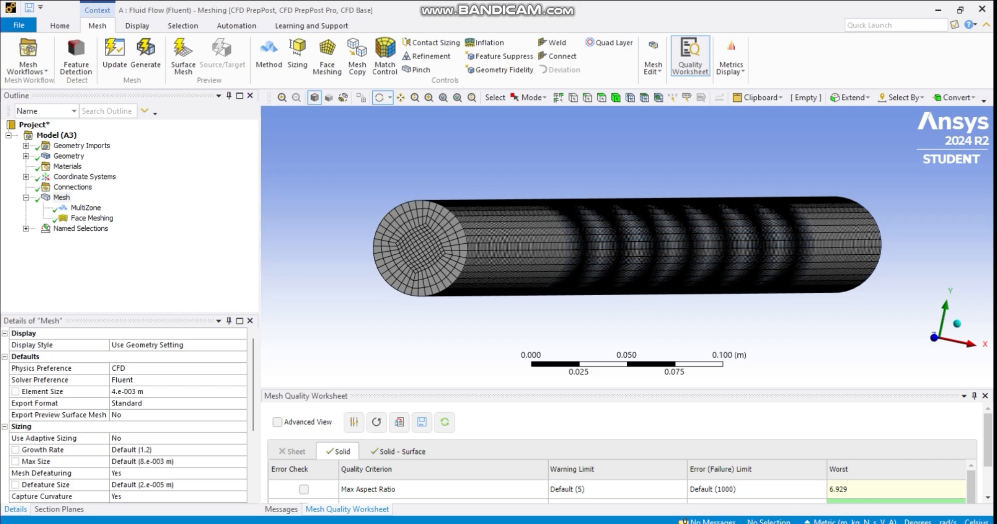
click(298, 57)
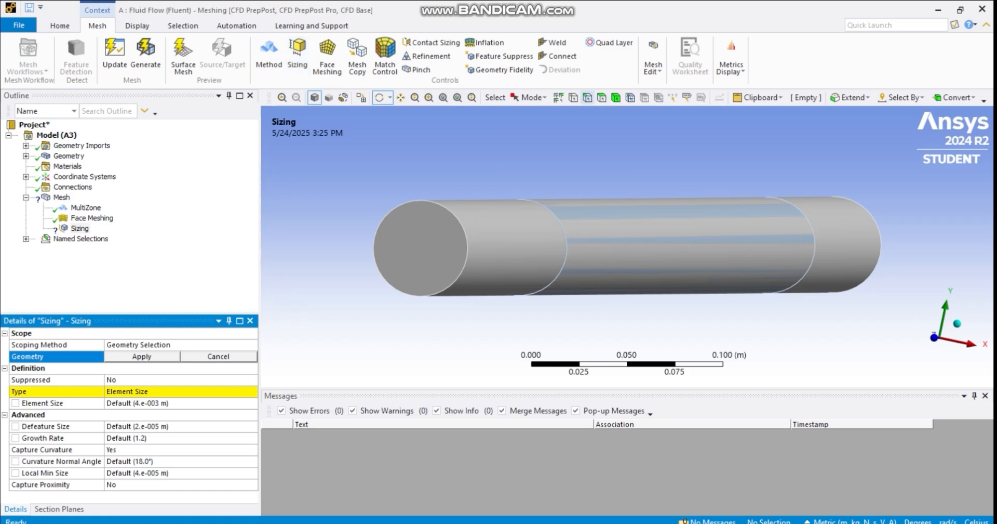
click(458, 205)
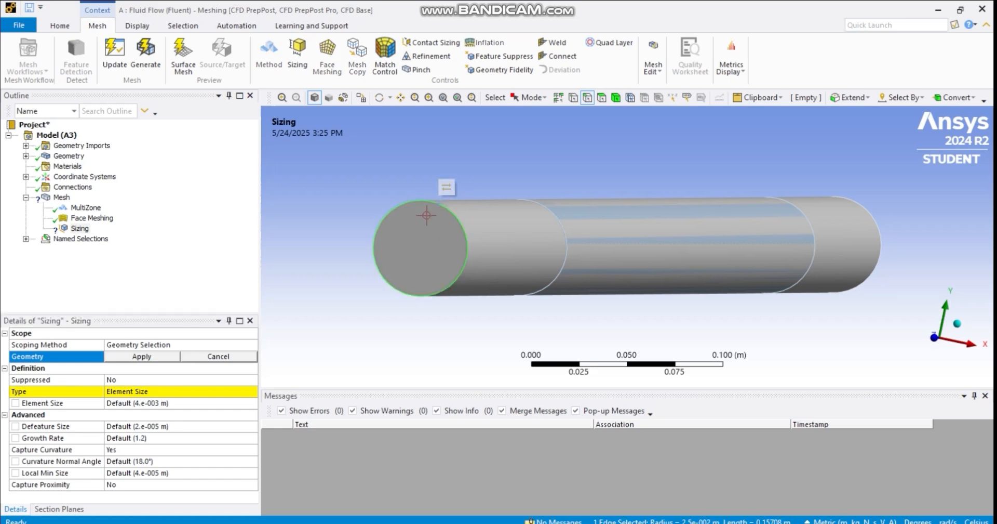
click(142, 356)
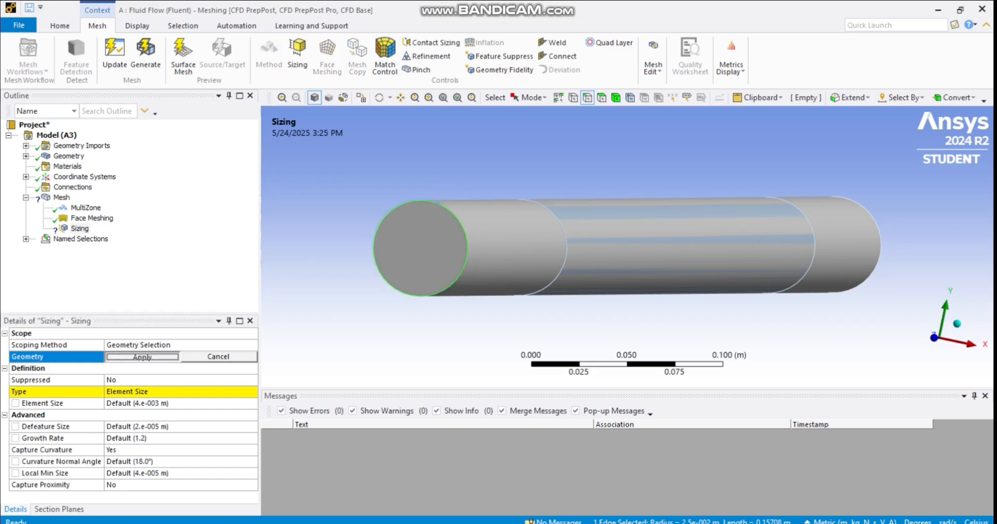
Step: Set the edge sizing type to Number of Divisions with 70 divisions, generate the mesh and display it
click(140, 391)
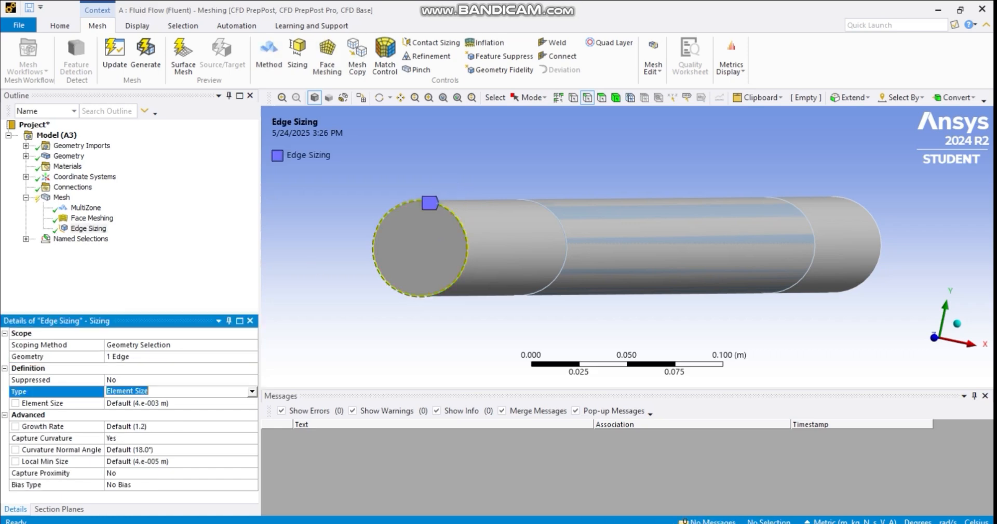
click(252, 391)
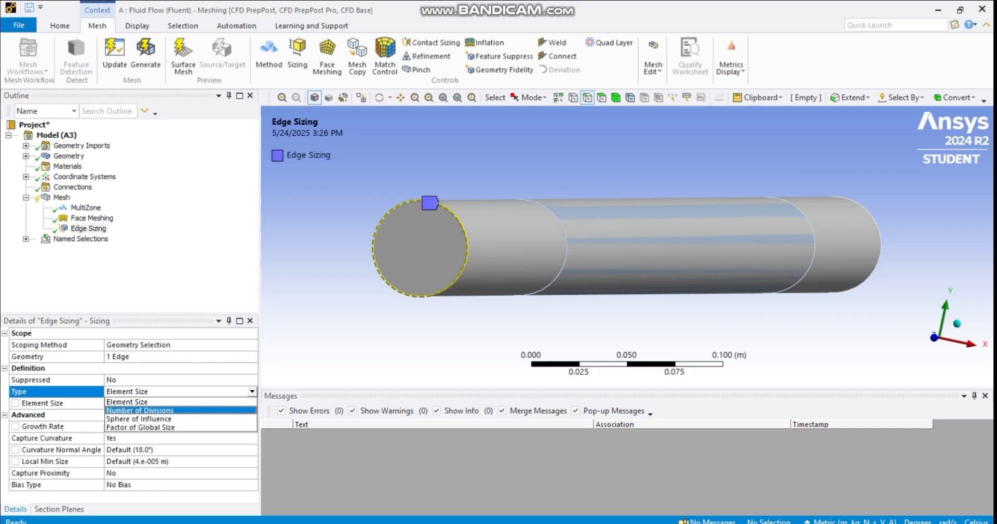
click(141, 409)
click(136, 403)
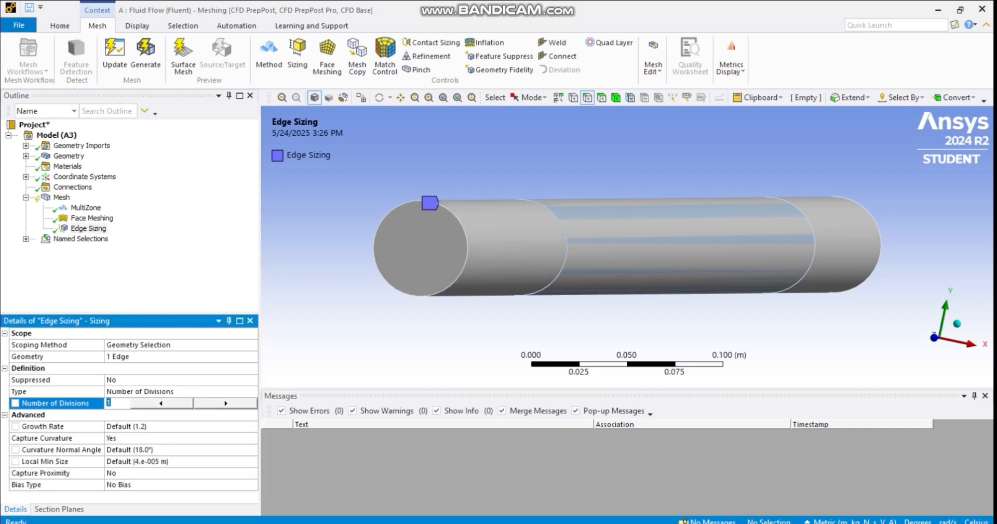
text(70)
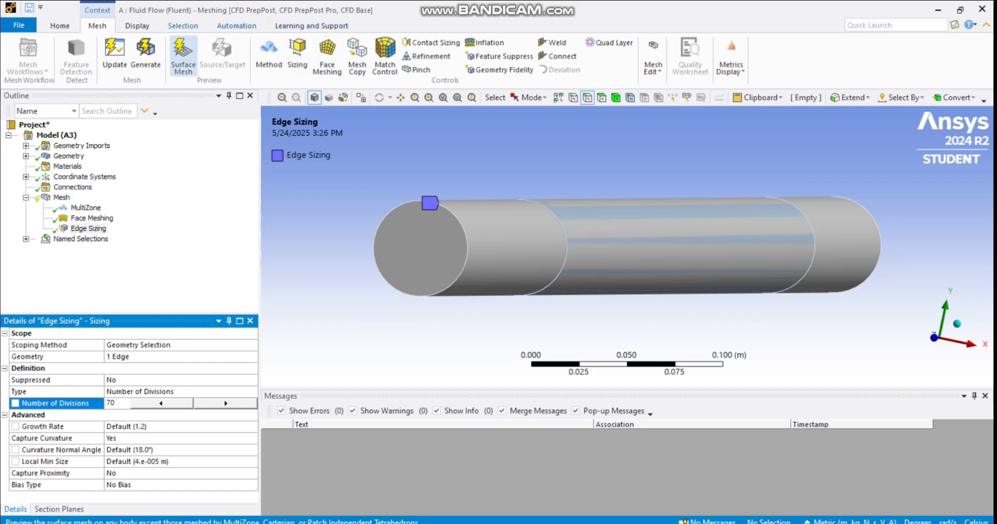
click(145, 57)
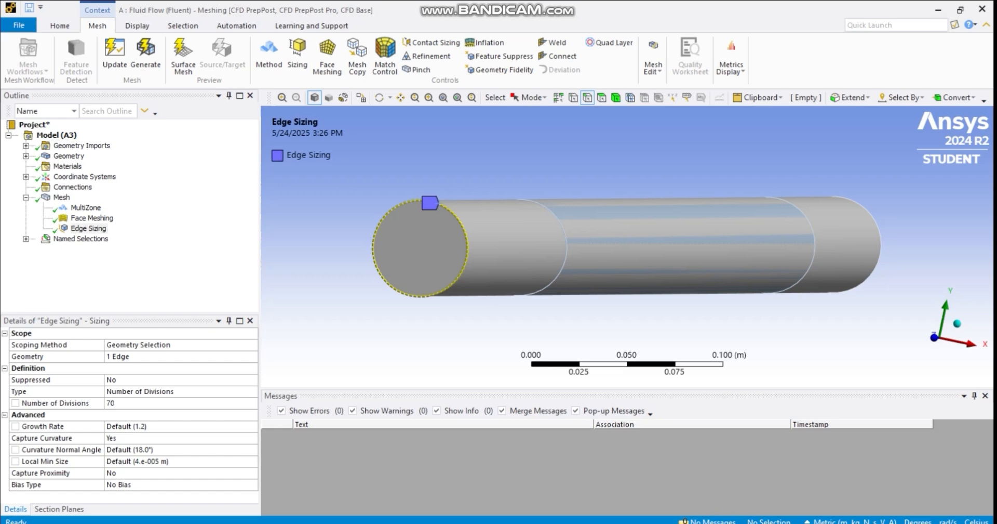
click(62, 198)
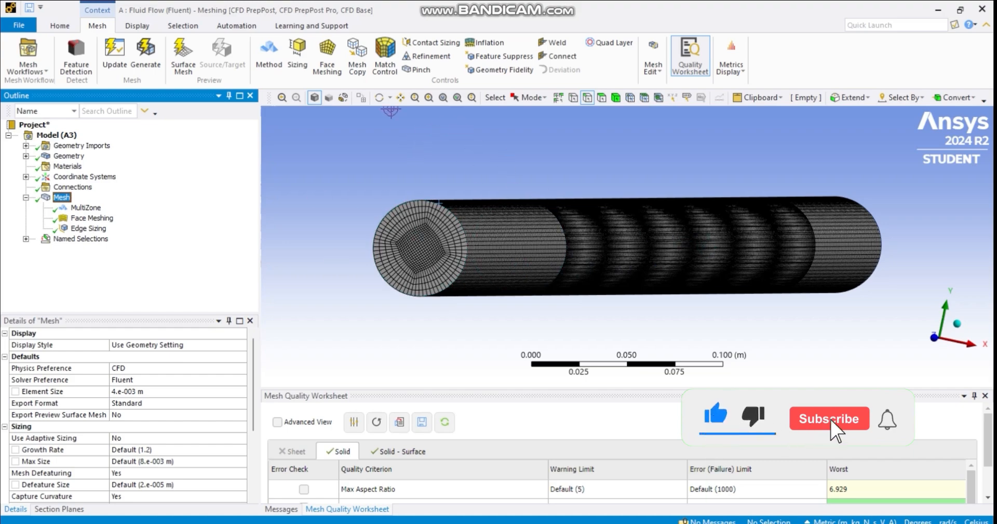
Step: Add a mesh sizing control scoped to the circular edge of the pipe's -Z end face
click(380, 97)
drag(694, 253, 485, 233)
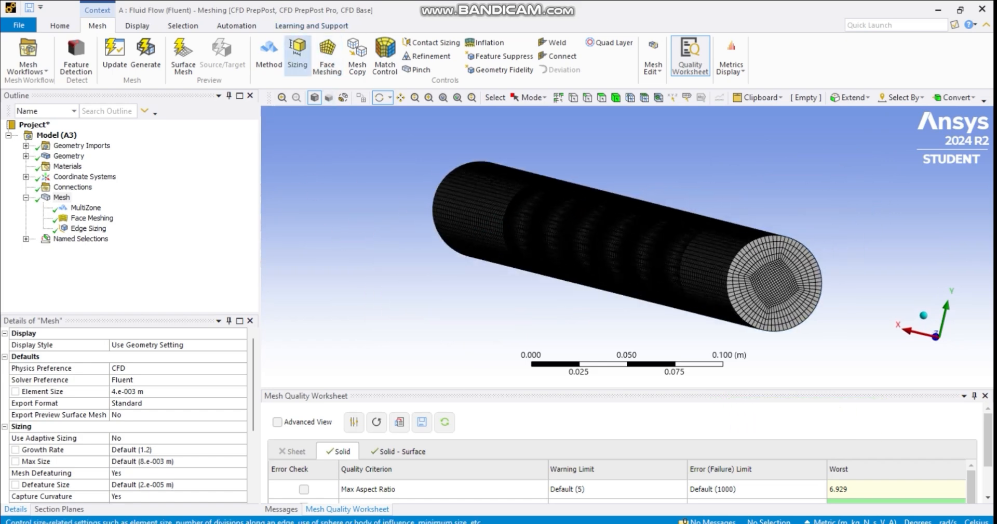
click(298, 57)
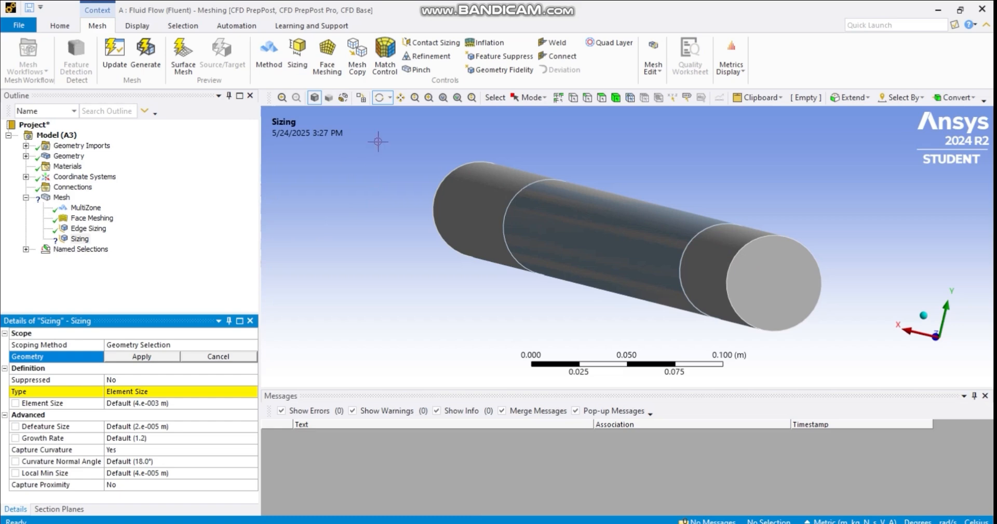
click(588, 97)
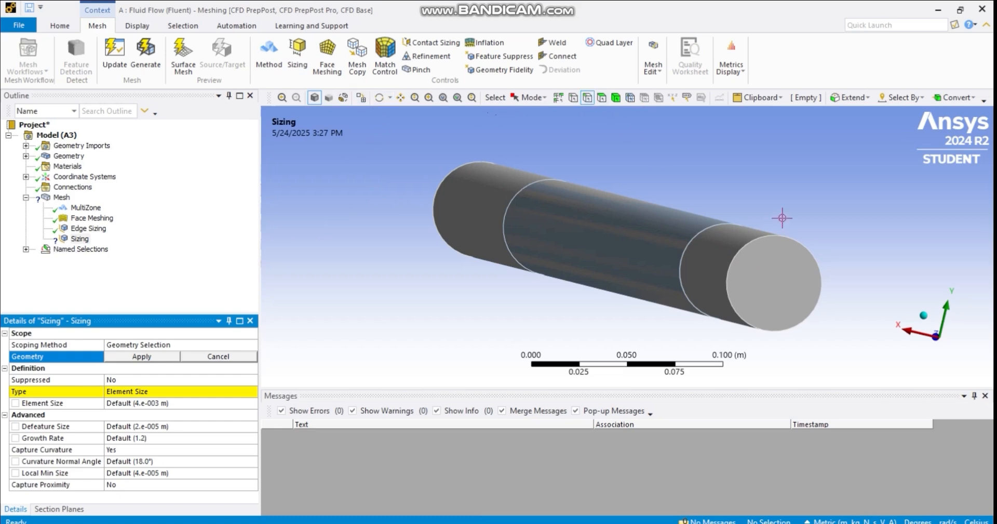
click(779, 239)
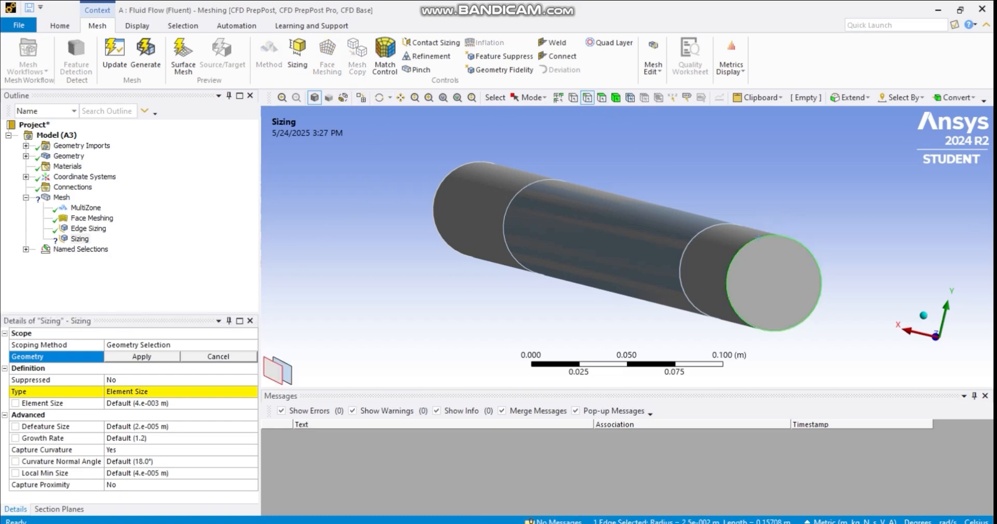
click(141, 357)
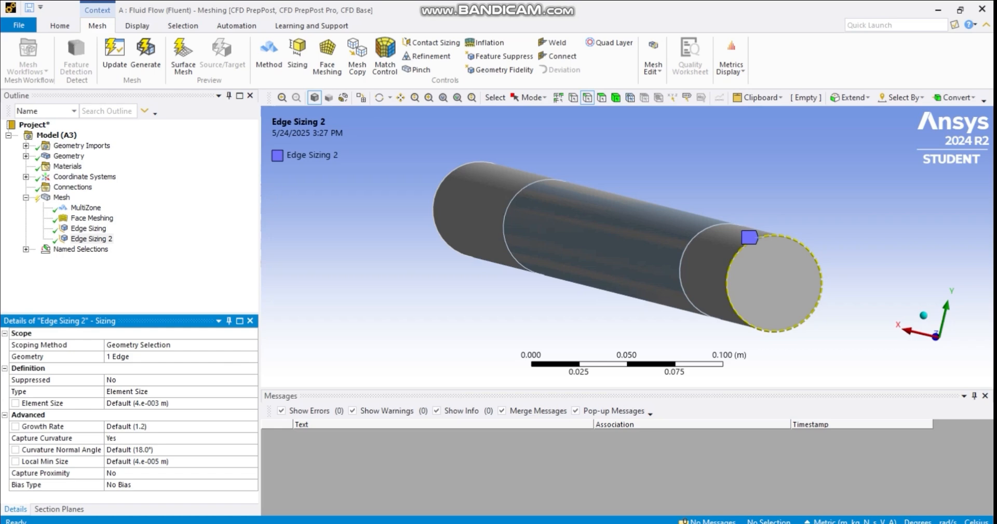
Step: Set this edge sizing's type to Number of Divisions with 75 divisions, generate the mesh and display the whole pipe
click(142, 391)
click(252, 391)
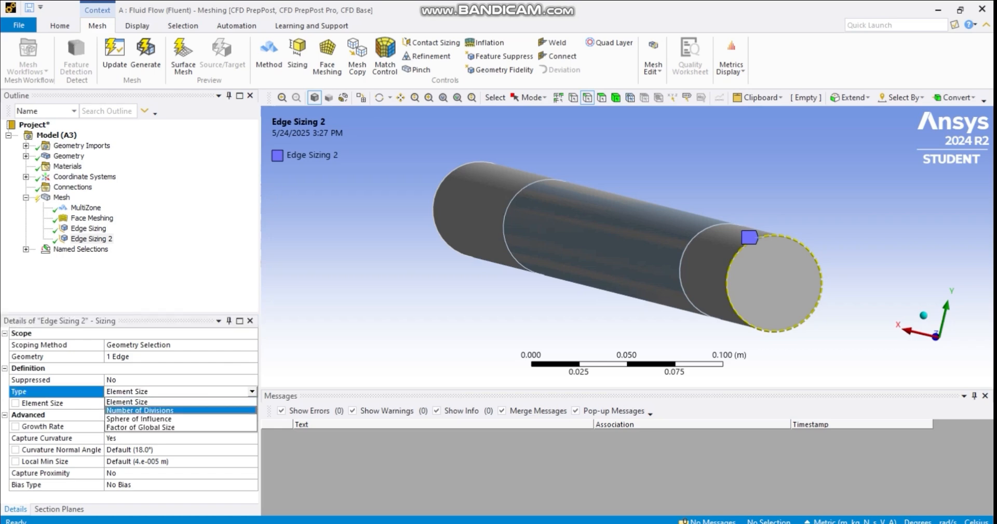
click(150, 409)
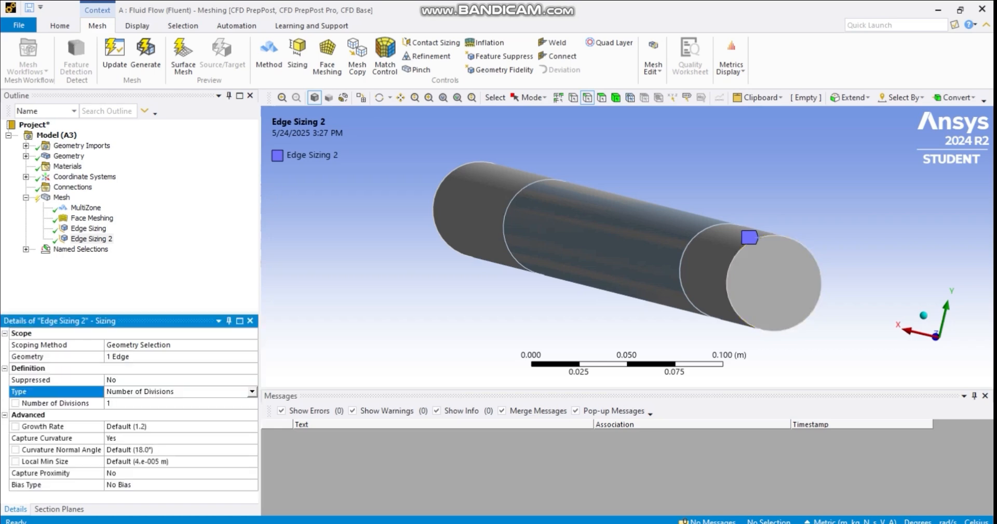
click(142, 404)
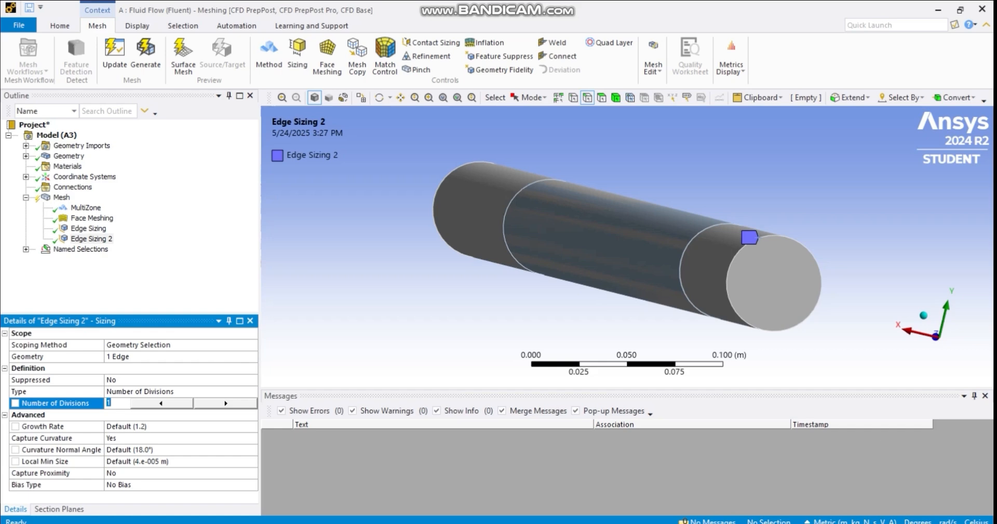
text(75)
click(146, 52)
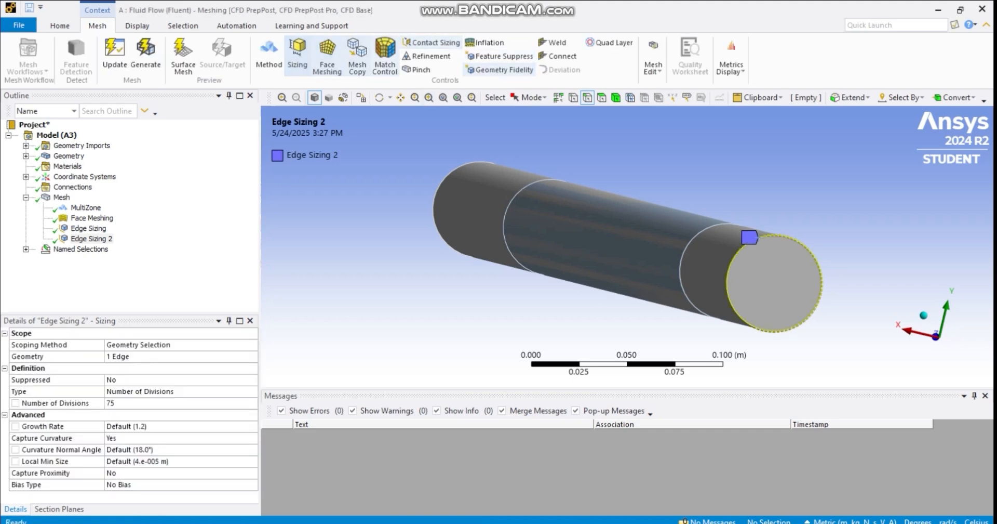
click(62, 197)
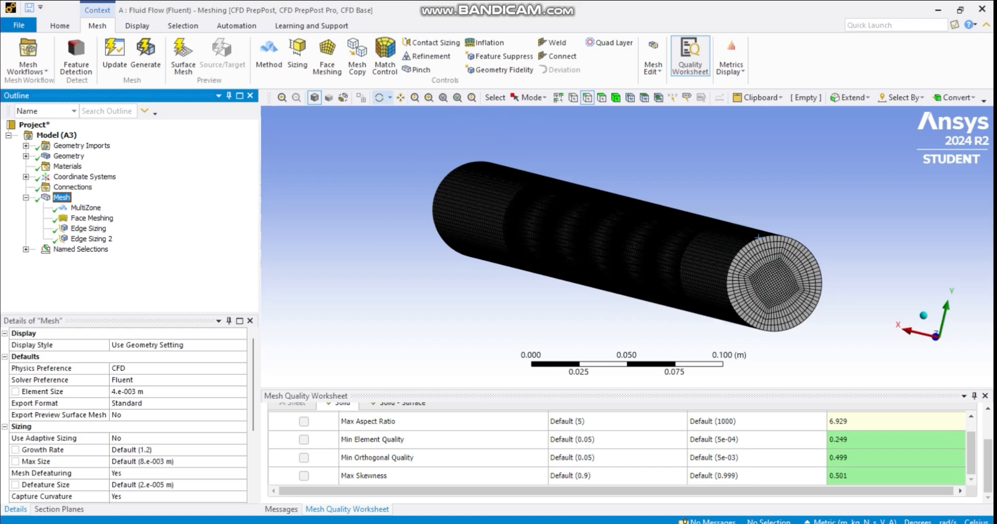
click(380, 97)
drag(862, 192, 516, 220)
drag(475, 246, 613, 252)
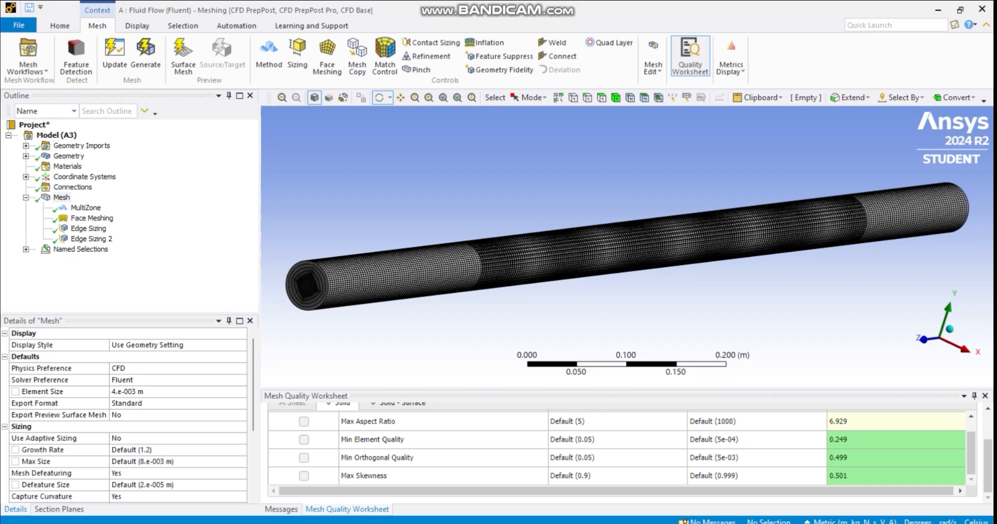
Step: Suppress the solid body forming the pipe's two end sections and display the remaining middle section's mesh
click(26, 156)
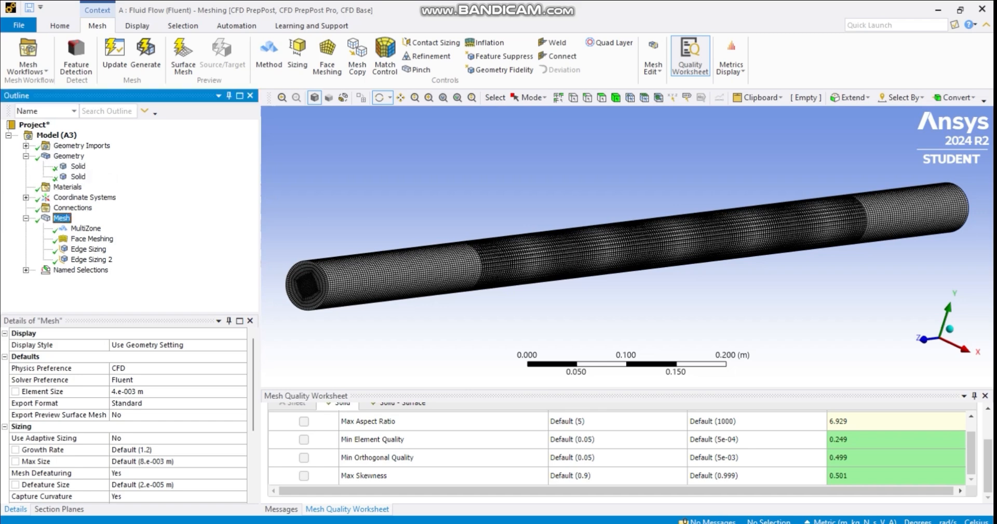
click(78, 166)
right_click(78, 165)
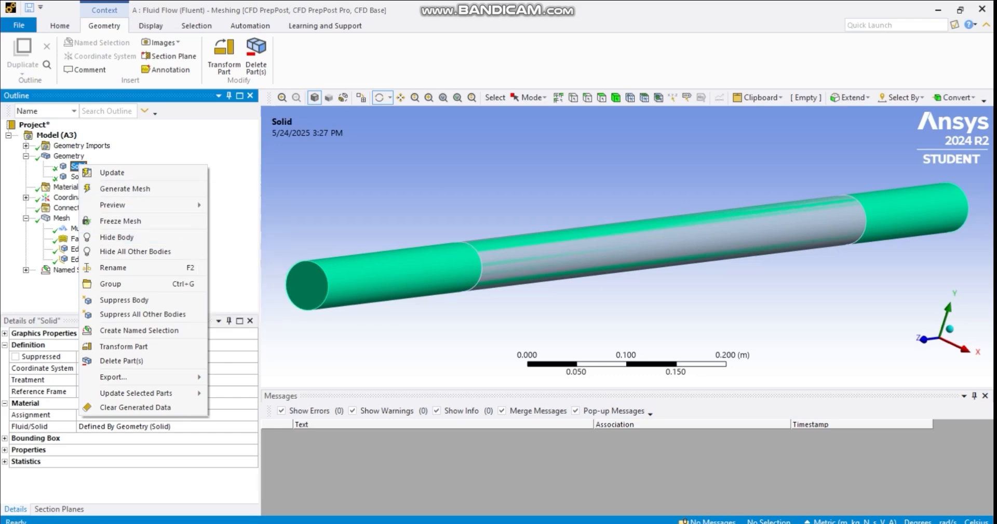
key(Escape)
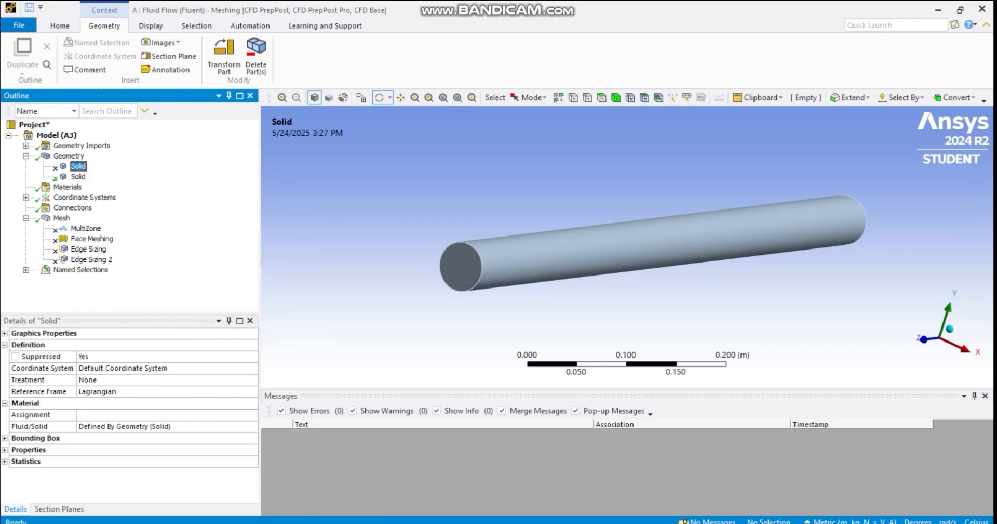
click(61, 217)
scroll(469, 274, up, 3)
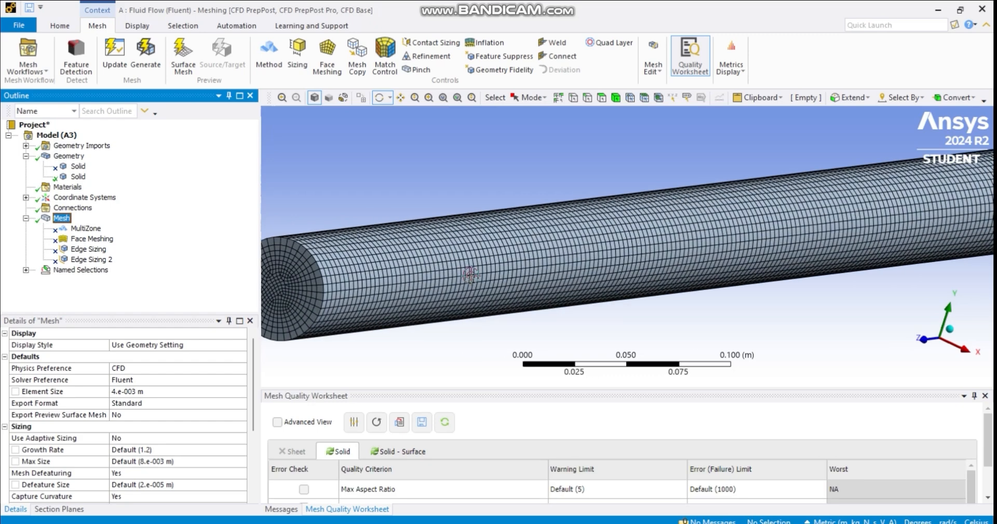
scroll(928, 215, down, 2)
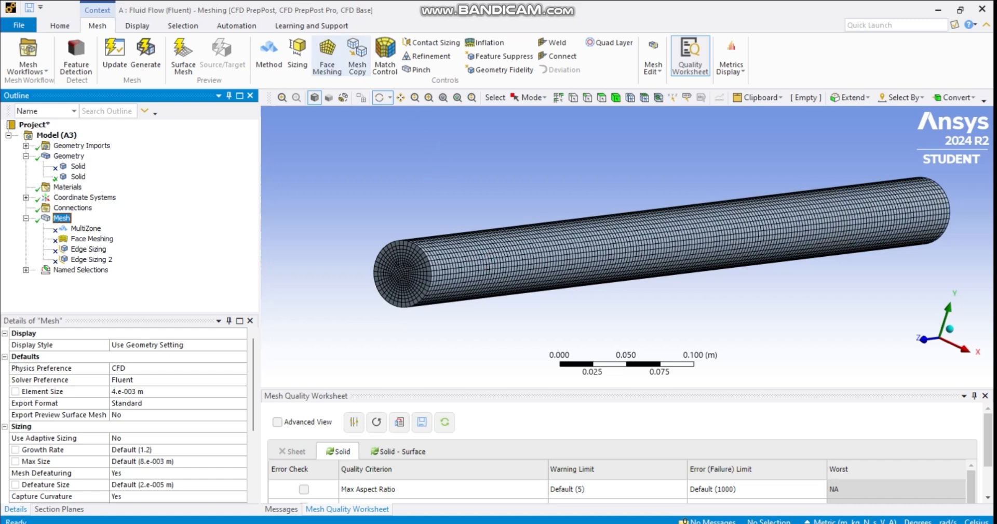
Step: Add a mesh sizing control scoped to the circular edge of the middle section's +Z end face
click(297, 54)
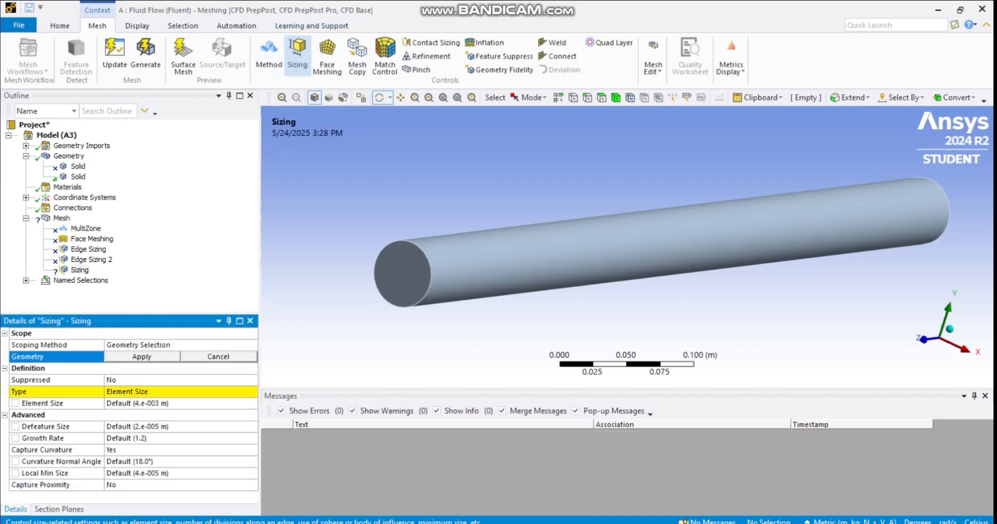
click(588, 97)
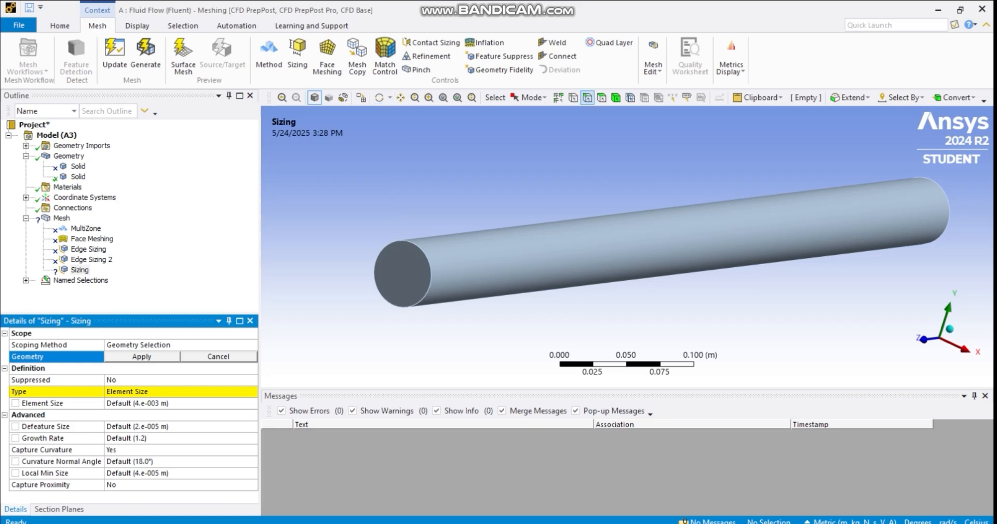
click(427, 248)
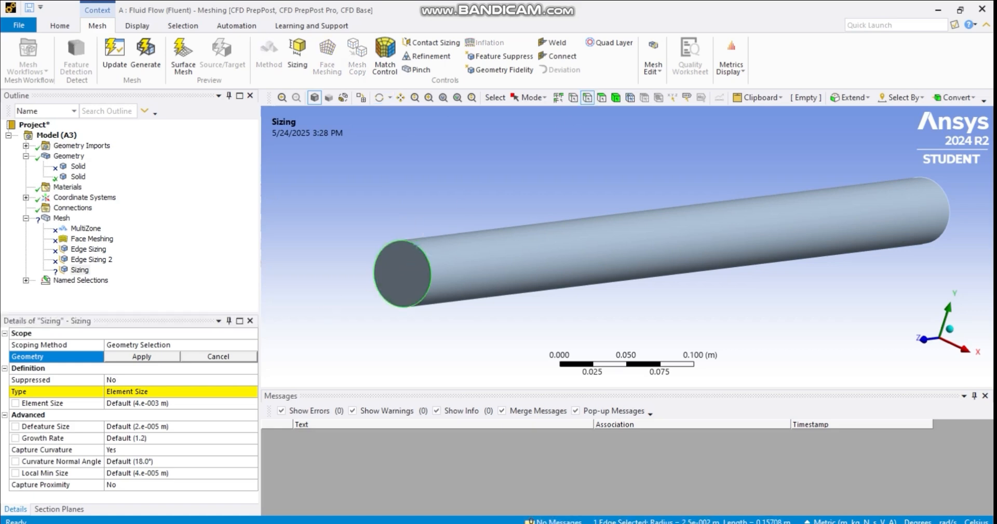
click(142, 356)
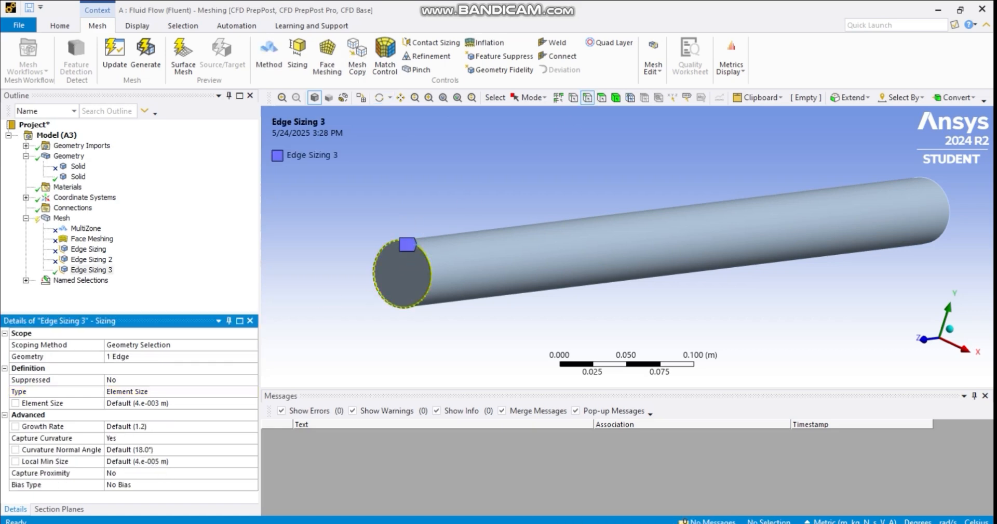
Step: Set the middle section's +Z edge sizing to Number of Divisions with 80 divisions, generate the mesh and display it
click(128, 391)
click(252, 391)
click(140, 410)
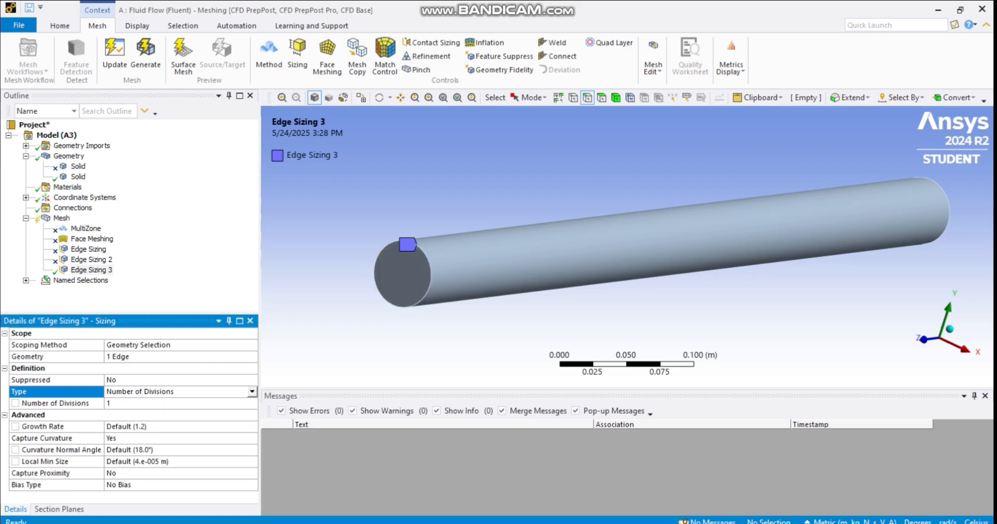
click(136, 403)
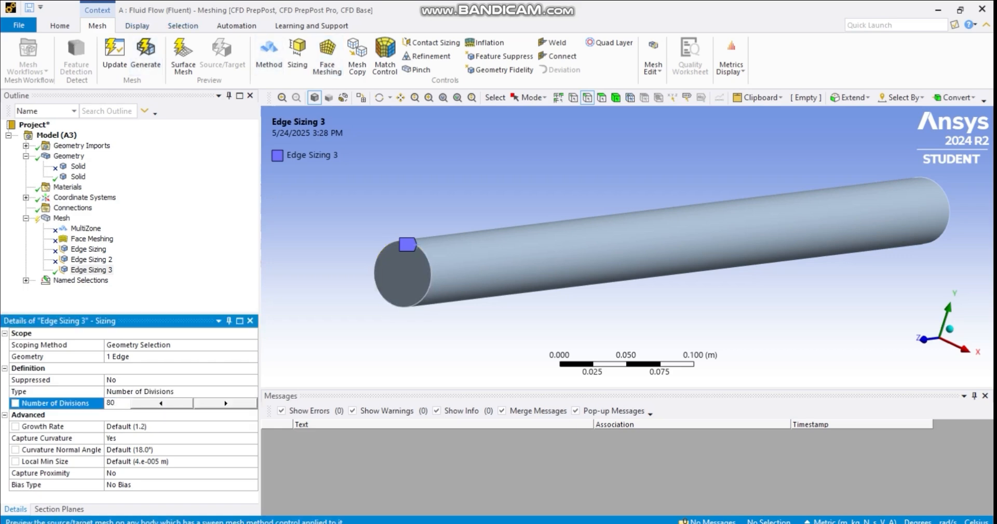
click(145, 54)
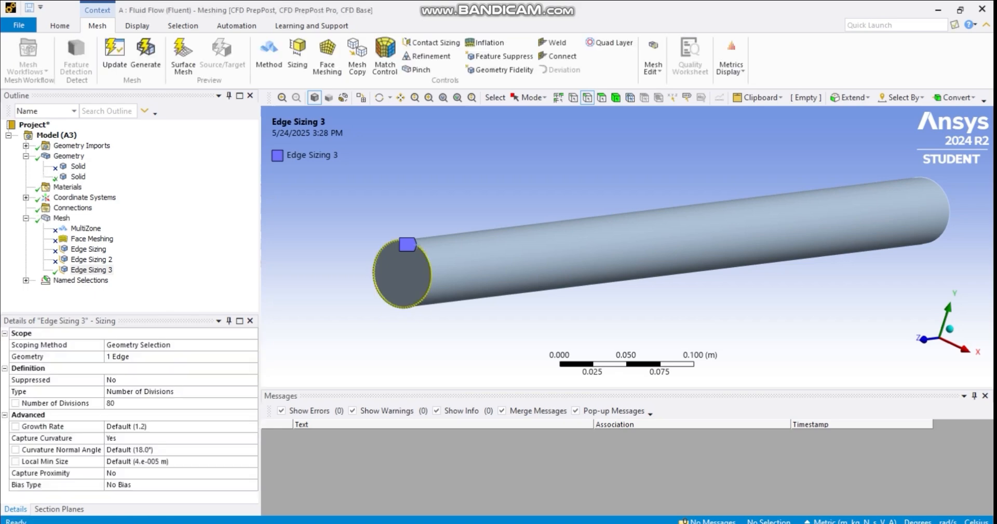
click(61, 218)
scroll(617, 481, down, 1)
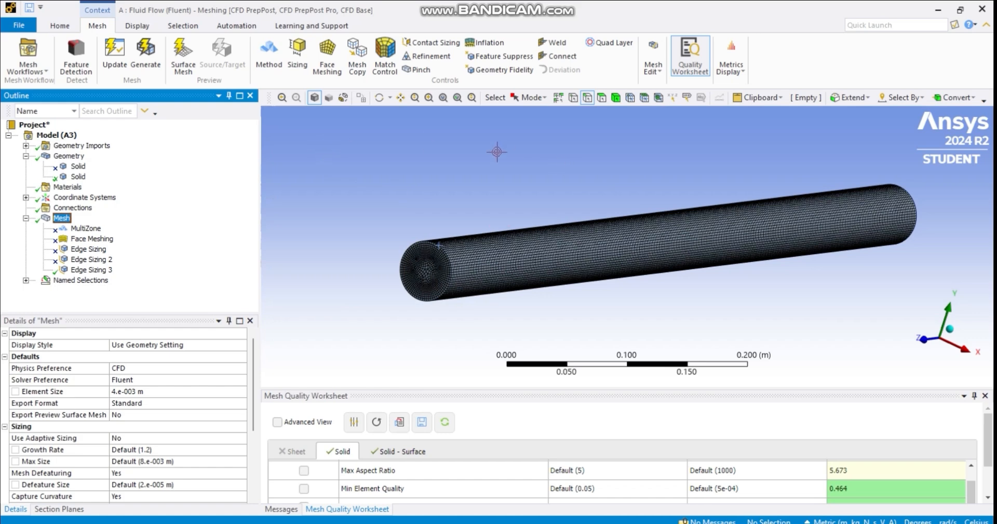
Step: Add a mesh sizing control scoped to the circular edge of the middle section's -Z end face
click(380, 99)
drag(725, 249, 619, 255)
scroll(619, 255, up, 5)
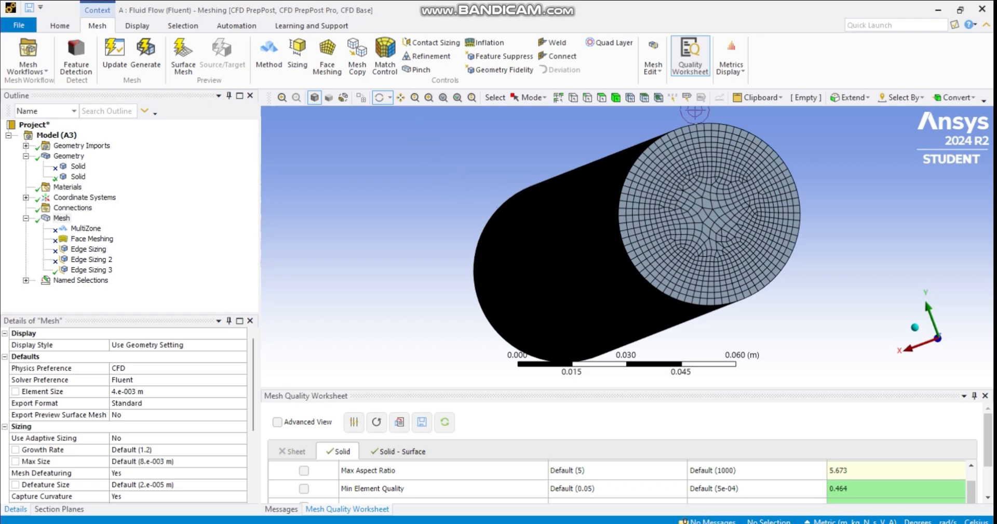
click(297, 57)
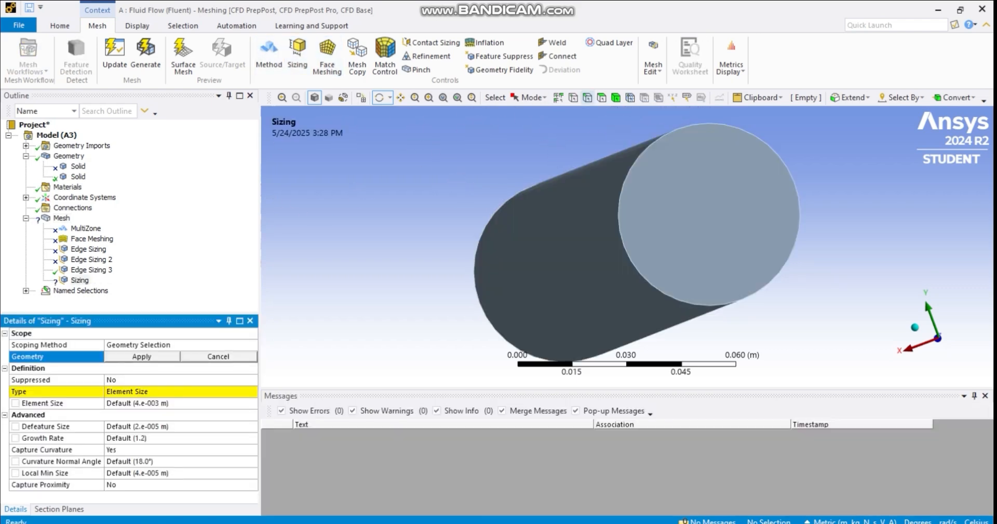
click(588, 97)
click(685, 133)
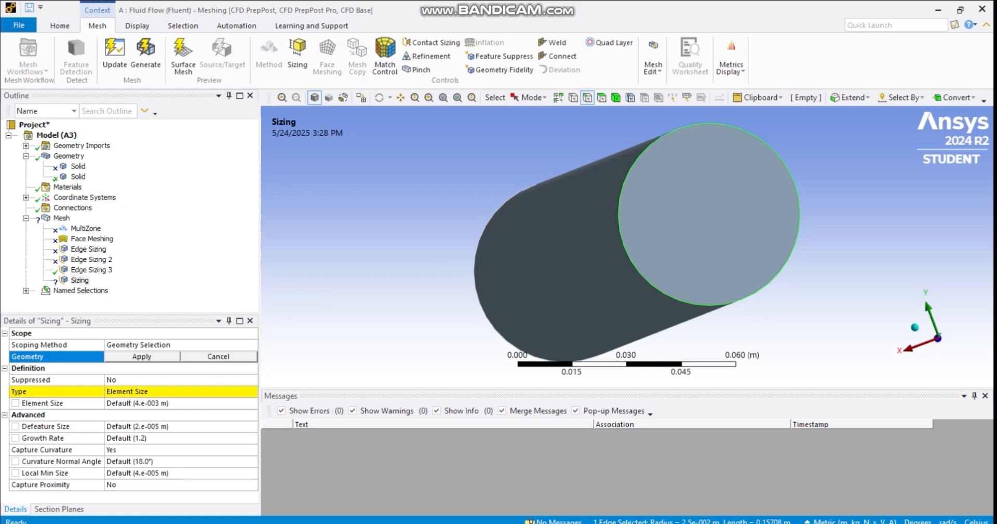
click(142, 357)
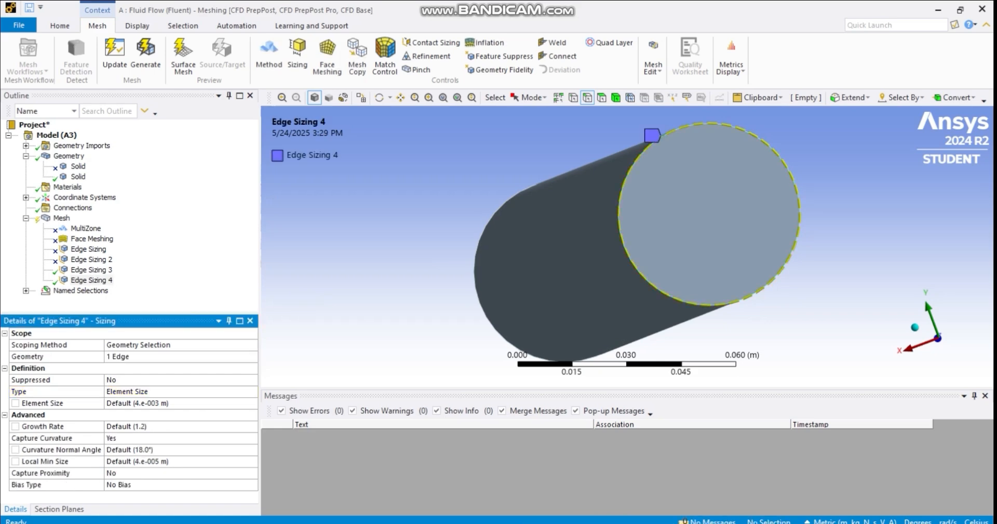
Step: Set the middle section's -Z edge sizing to Number of Divisions with 90 divisions, generate the mesh and inspect it with its quality metrics
click(142, 391)
click(143, 392)
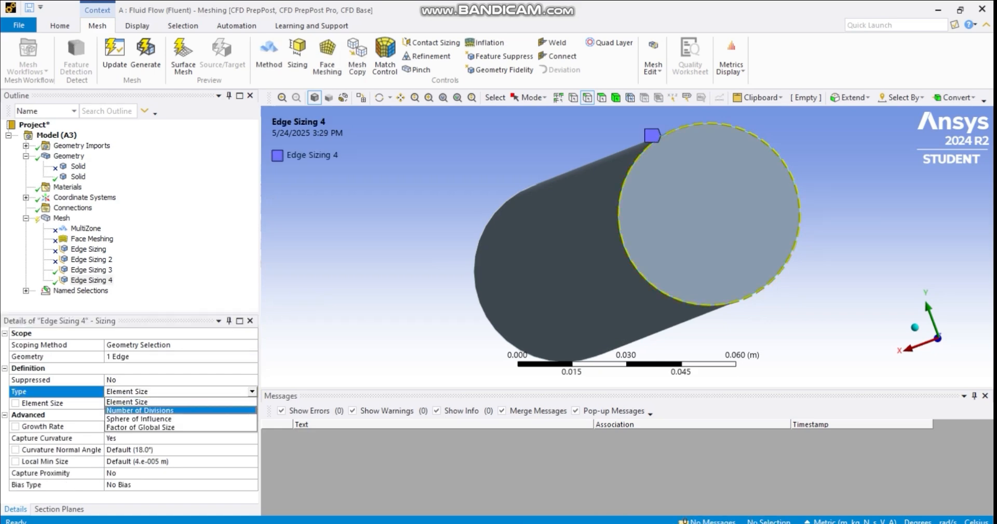
click(143, 409)
click(143, 403)
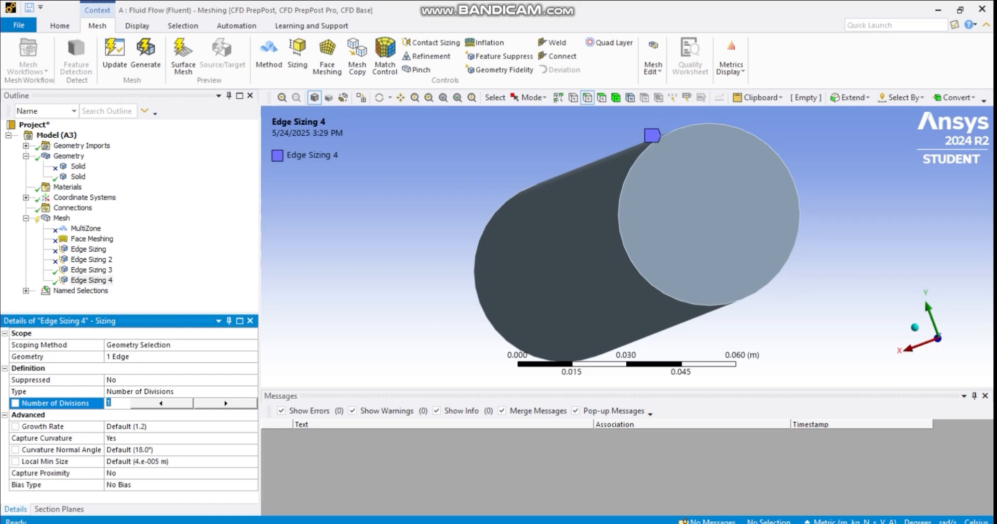
text(90)
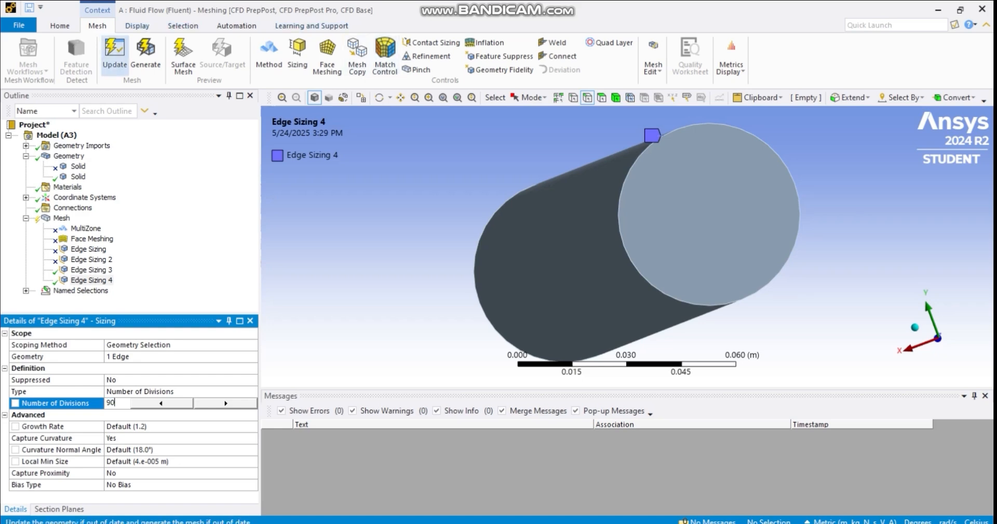
click(146, 54)
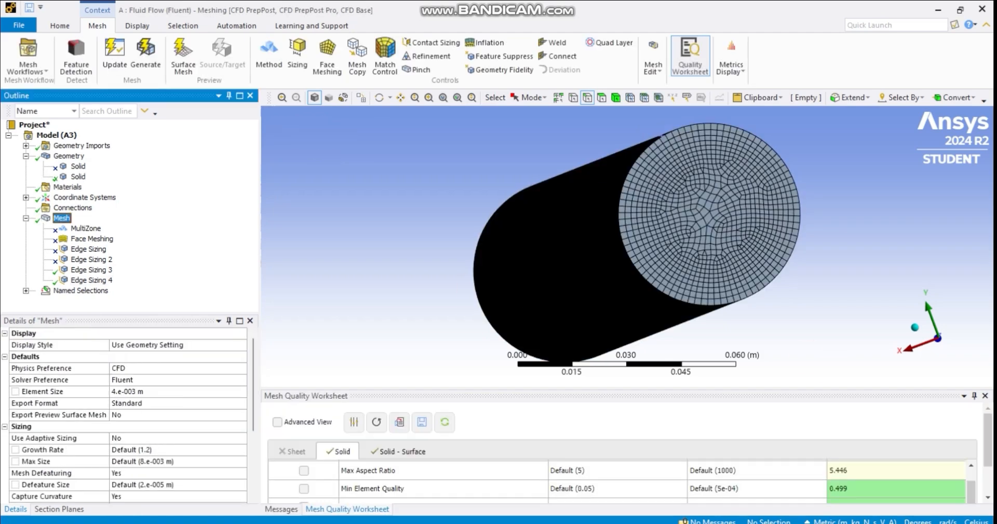
scroll(624, 470, down, 2)
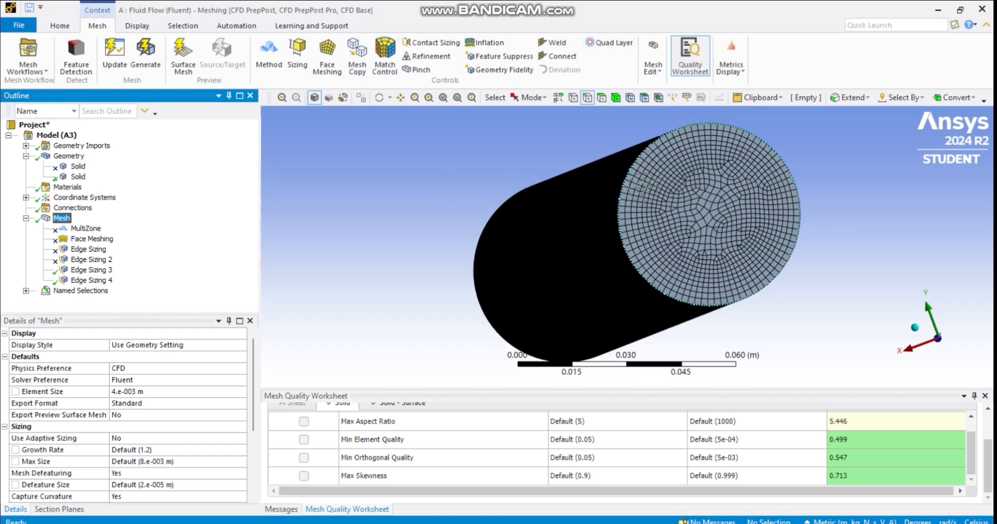
scroll(625, 231, up, 1)
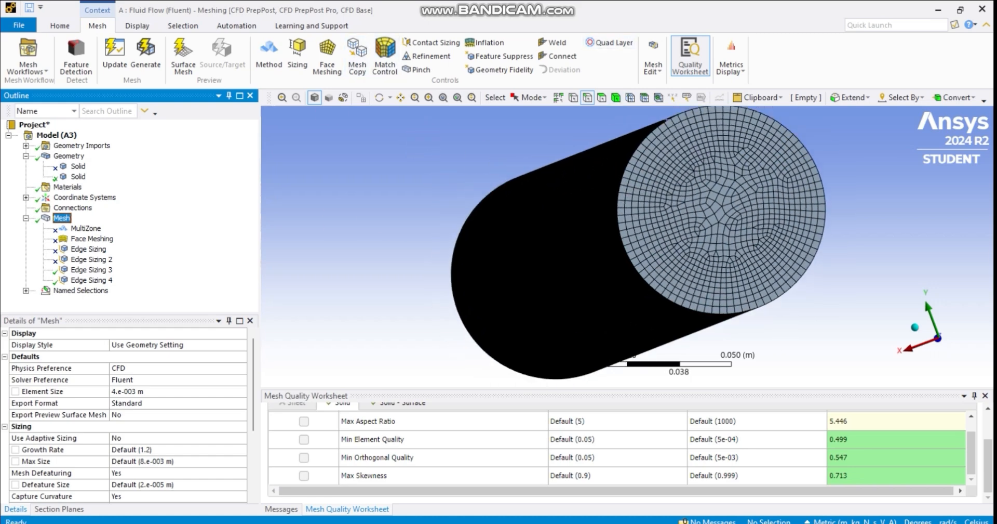
click(380, 97)
drag(628, 218, 605, 234)
scroll(615, 249, down, 3)
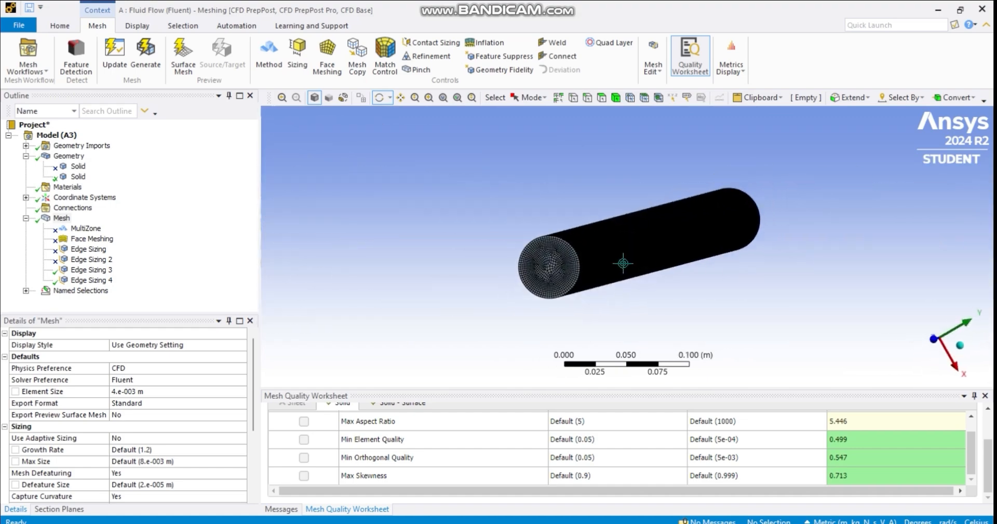
Step: Add a Face Meshing control with mapped mesh to the middle section's exposed circular end face and generate the mesh
scroll(624, 263, up, 5)
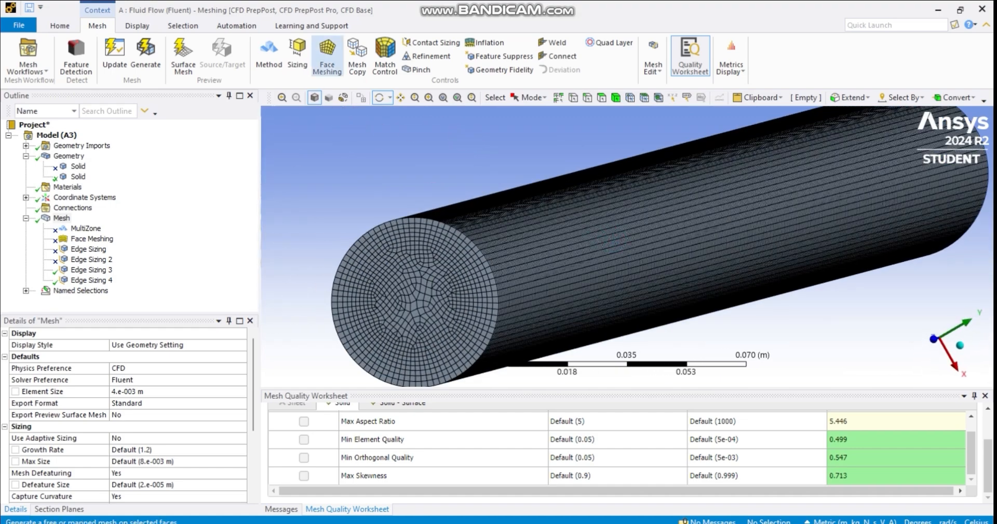
click(328, 57)
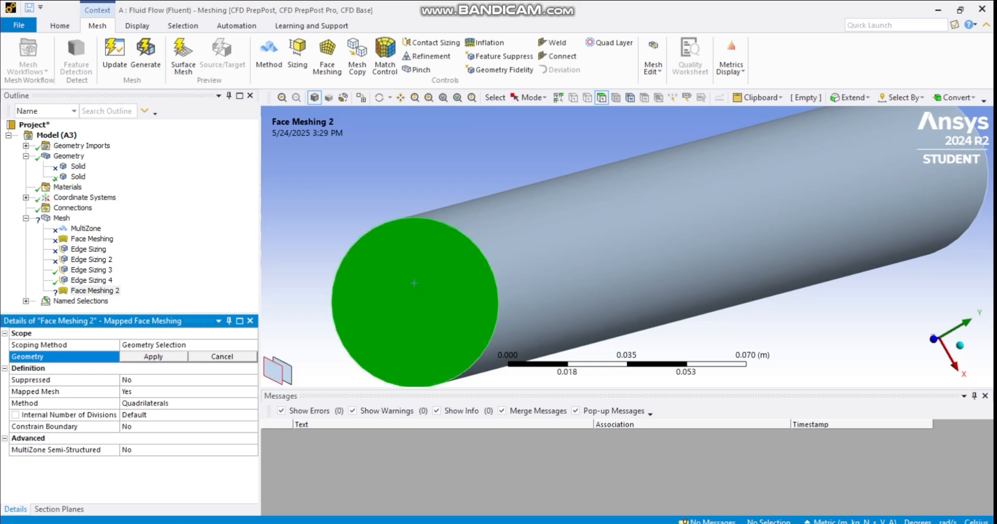
click(418, 259)
click(153, 367)
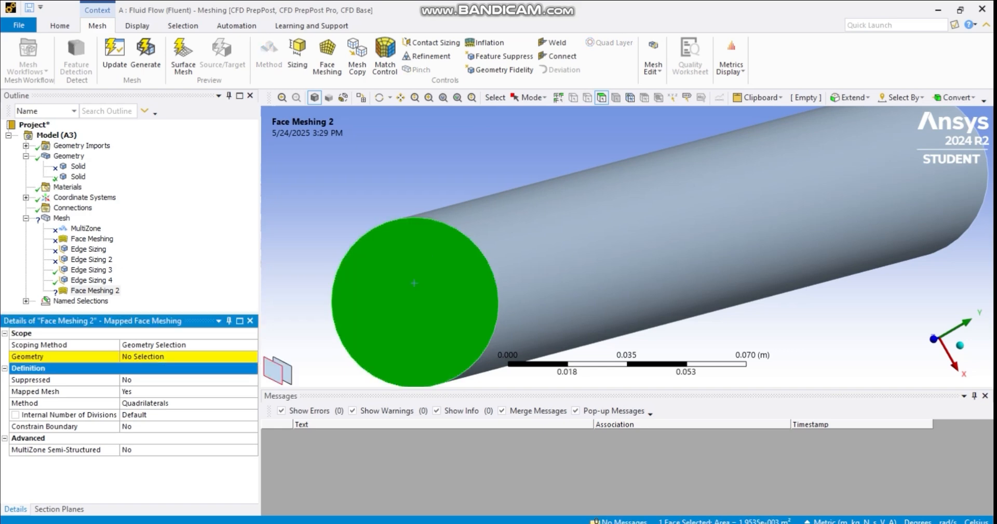
click(153, 357)
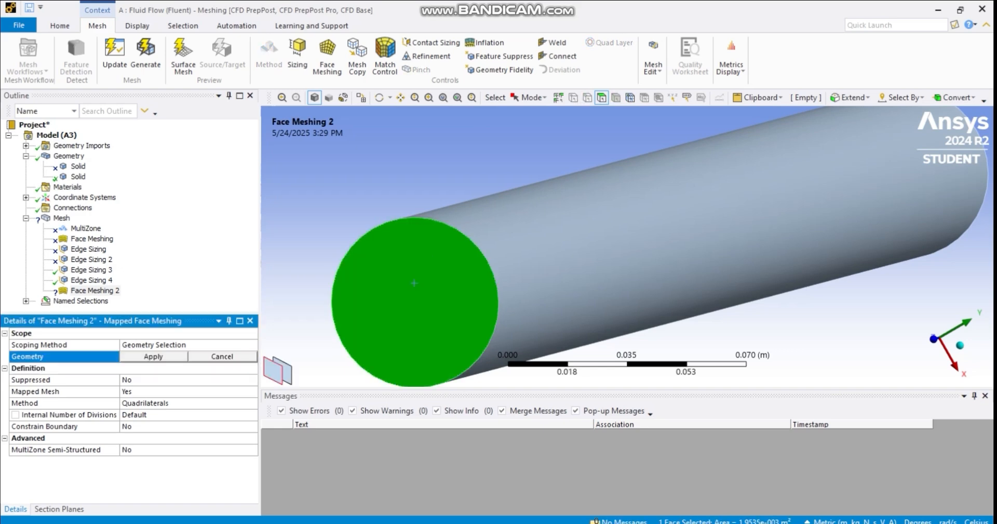
click(153, 356)
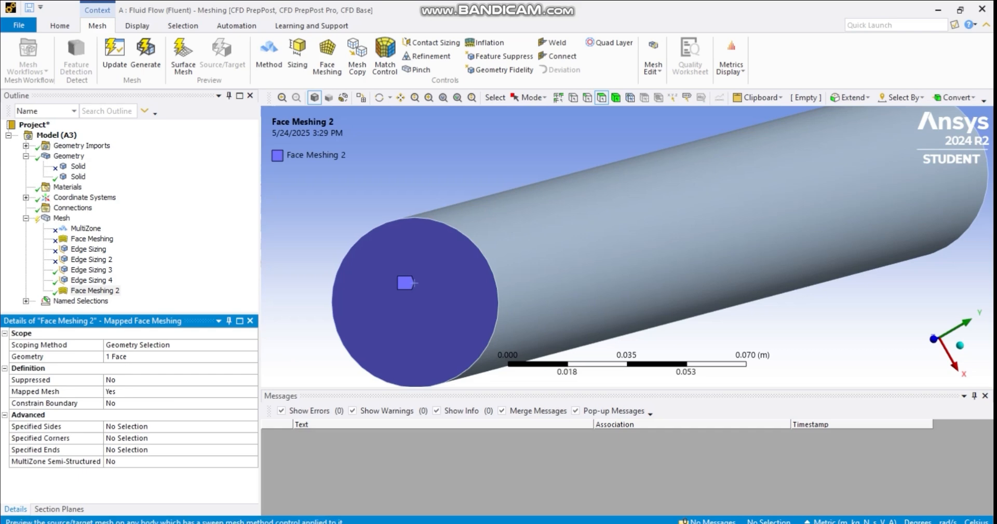
click(146, 54)
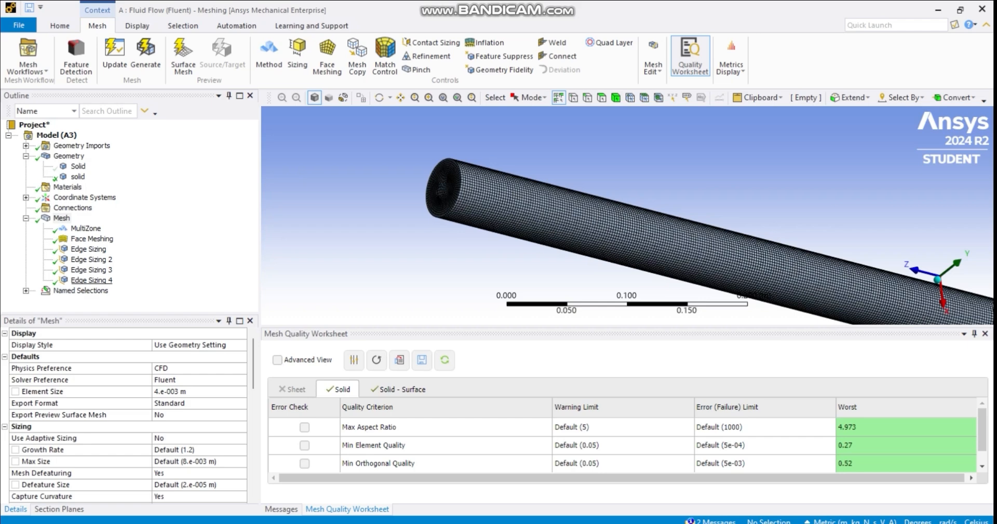
Step: Review the scope and settings of the four edge sizing controls and the face meshing control
click(92, 280)
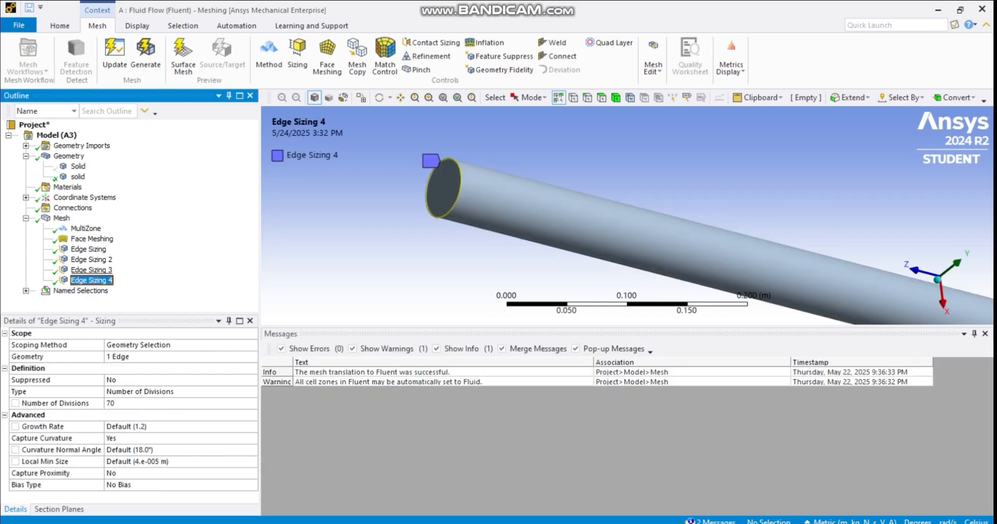
click(91, 269)
click(91, 259)
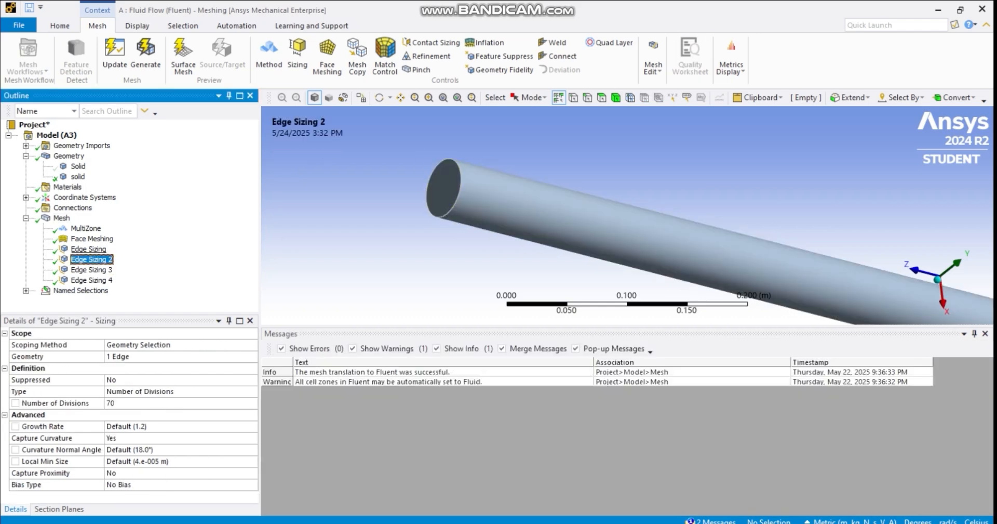
click(88, 249)
click(91, 239)
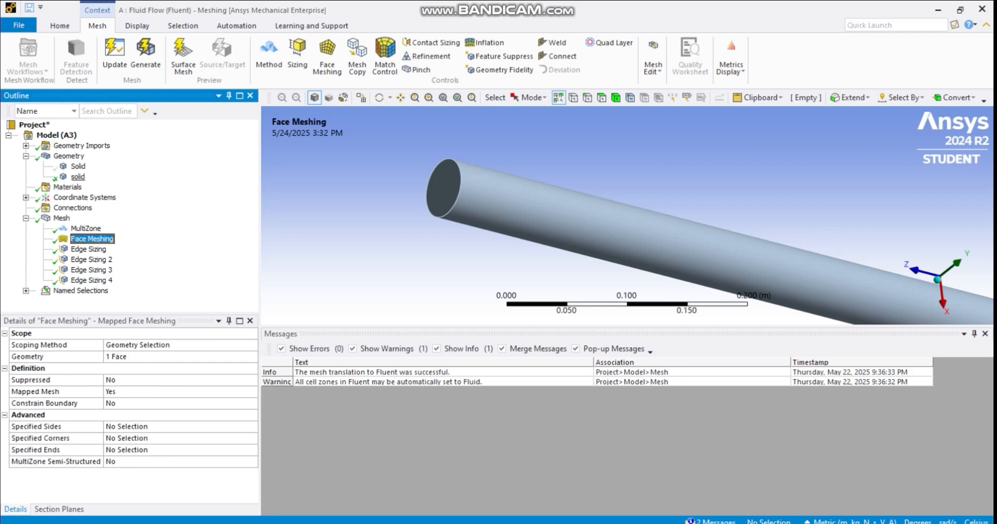
Step: Show the hidden body that forms the pipe's two end sections and display the mesh of both bodies
click(78, 166)
right_click(79, 167)
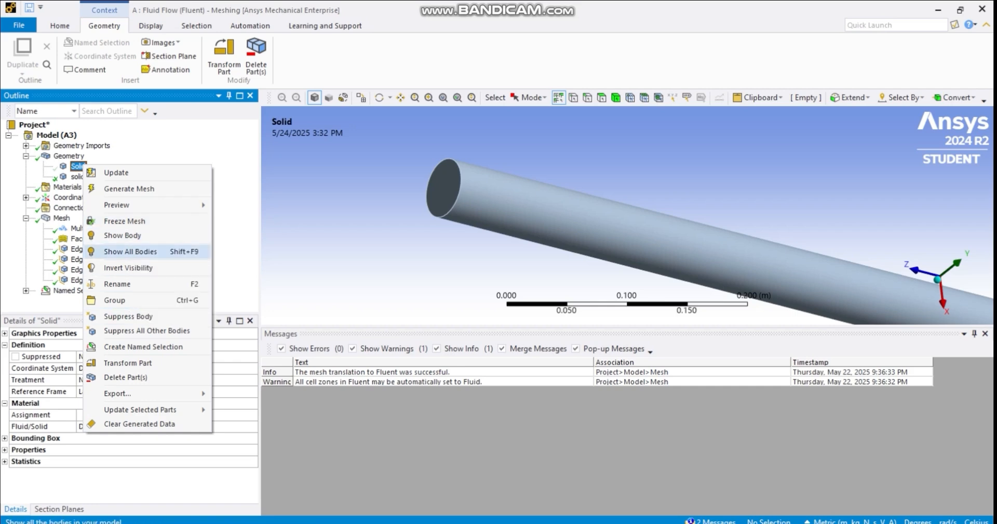
click(122, 235)
scroll(627, 216, up, 5)
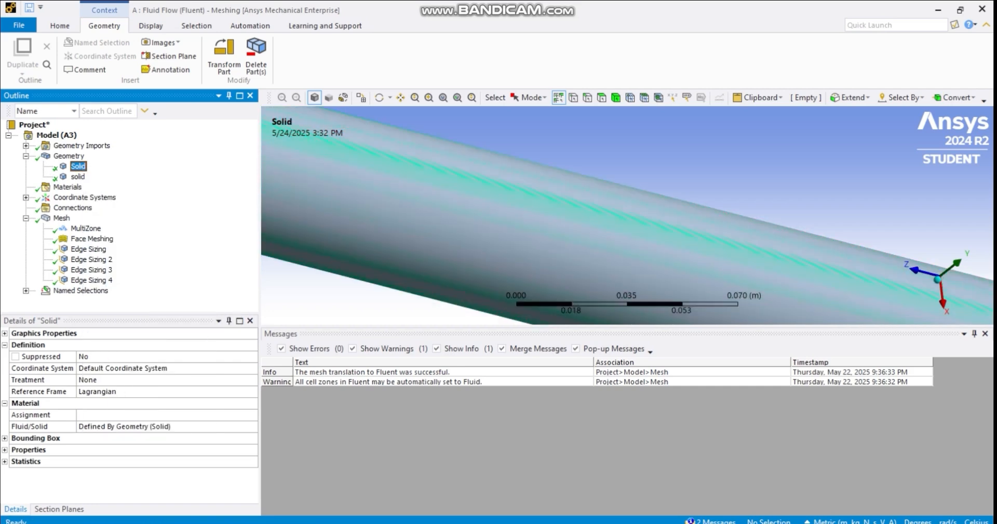
scroll(628, 215, down, 10)
click(62, 217)
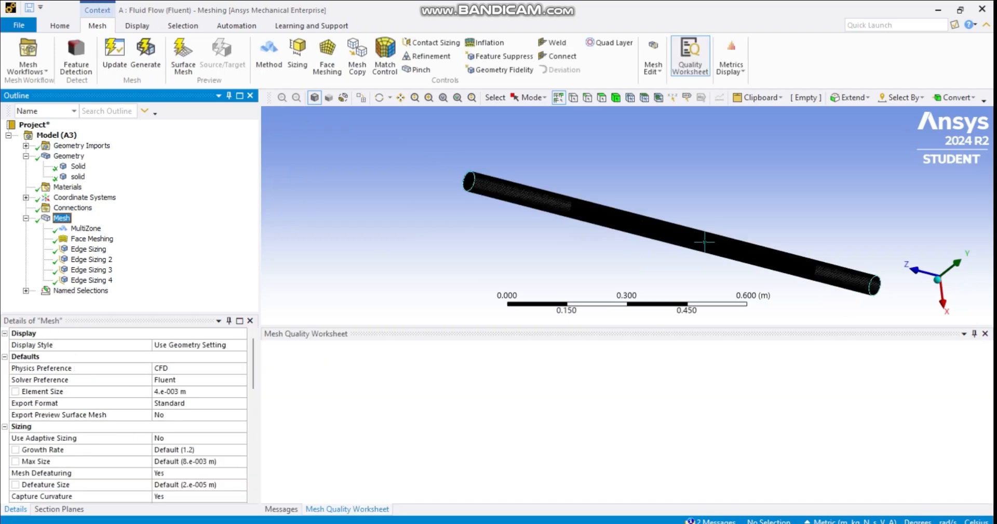
Step: Examine the full pipe's mesh at its end face and at the section transition, along with the quality metrics
scroll(669, 170, up, 3)
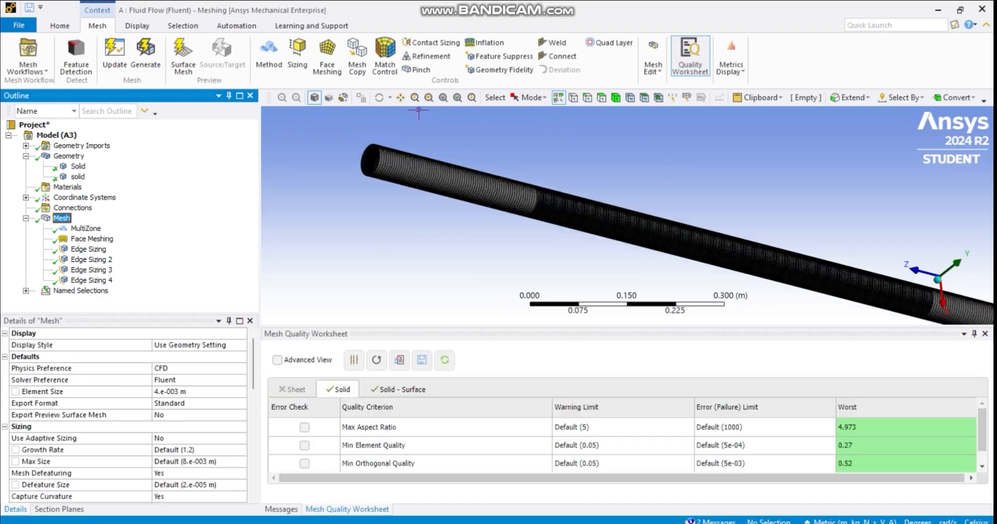
click(380, 97)
drag(464, 157, 541, 216)
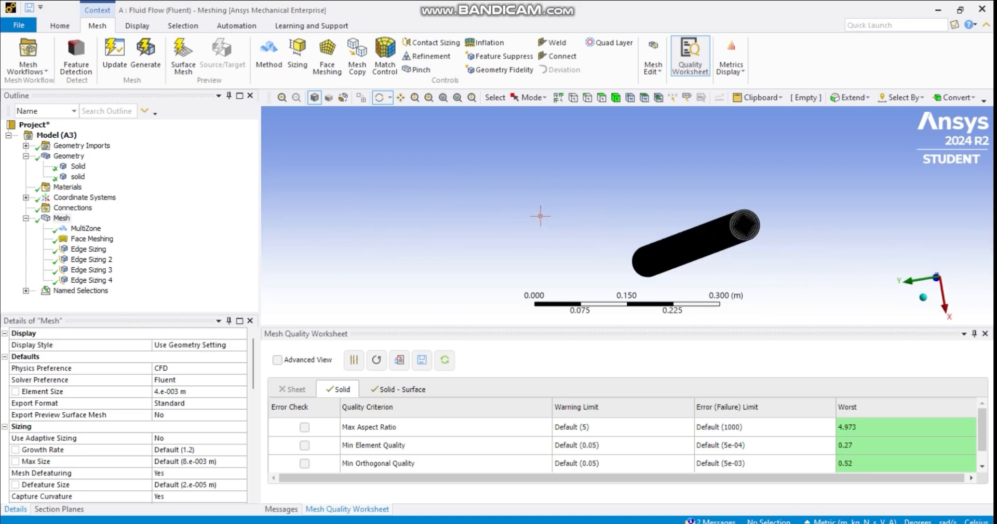
scroll(801, 241, up, 6)
mouse_move(837, 219)
mouse_down()
mouse_move(803, 226)
mouse_move(821, 220)
mouse_move(821, 229)
mouse_up()
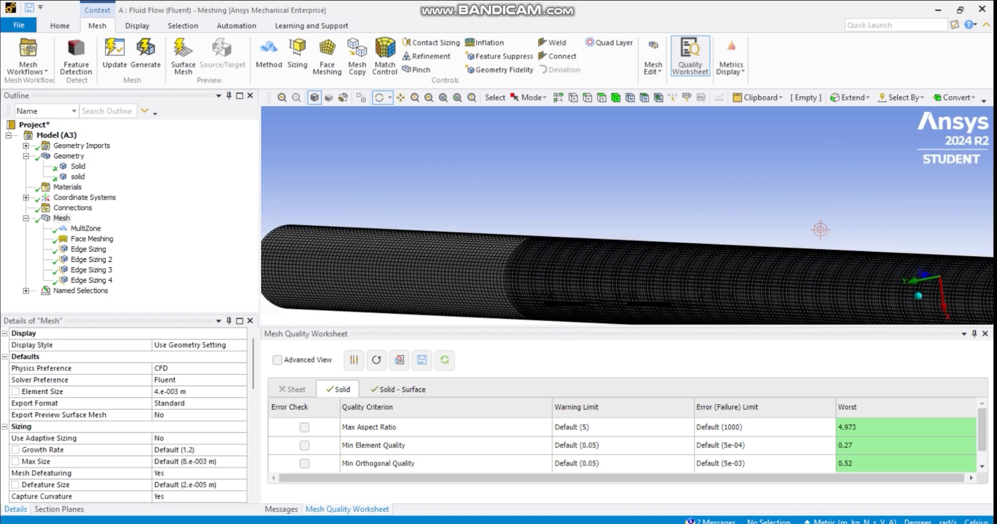
drag(576, 249, 648, 254)
scroll(447, 408, down, 1)
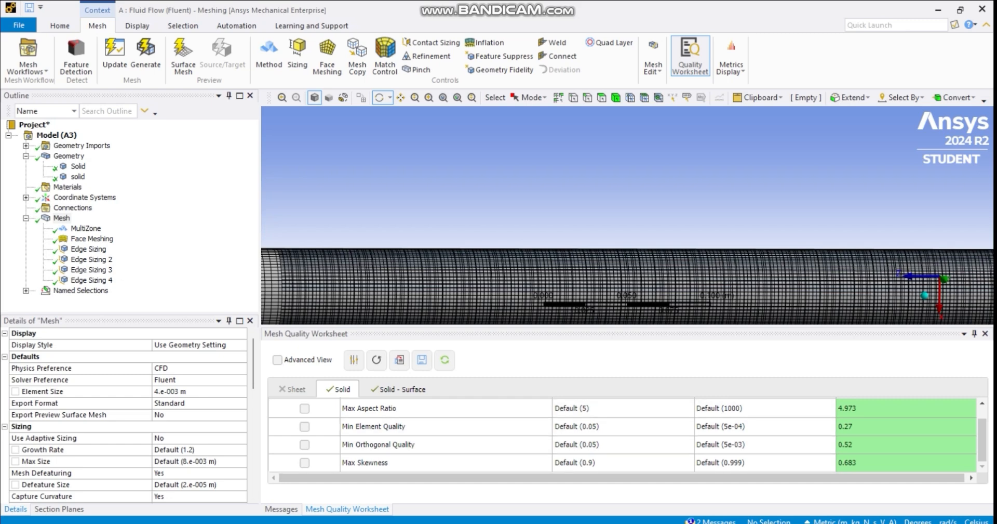
scroll(513, 248, up, 5)
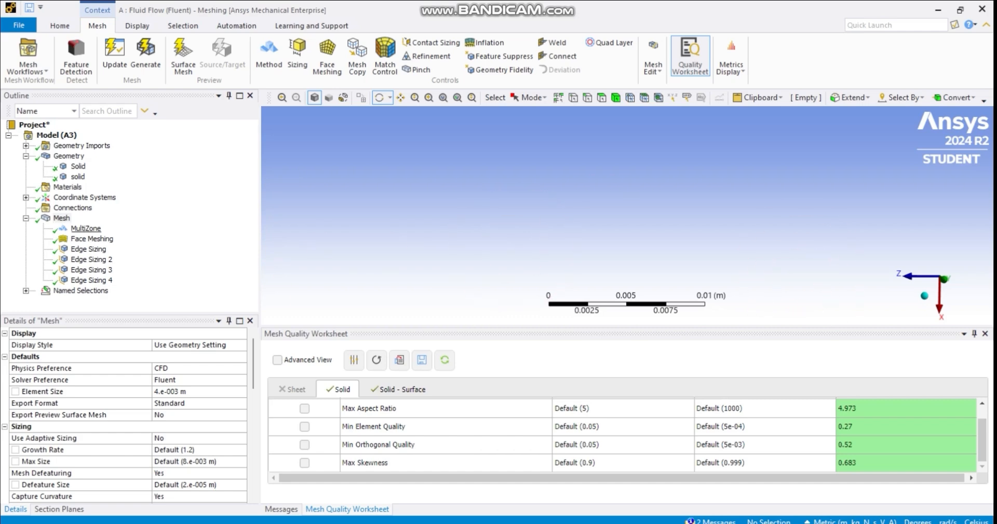
Step: Review the global mesh settings, from defaults and sizing through quality and inflation to the node and element statistics
click(62, 219)
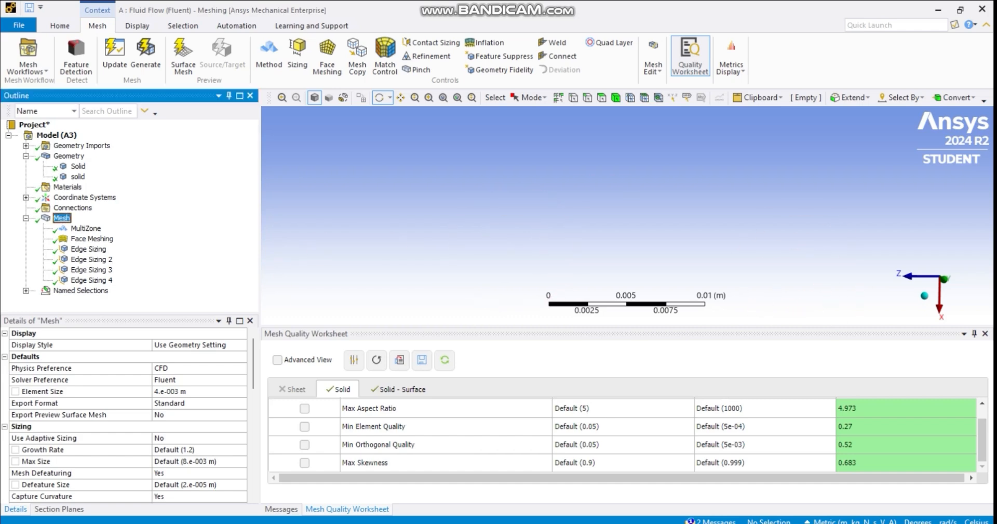
scroll(125, 415, down, 2)
scroll(125, 416, up, 2)
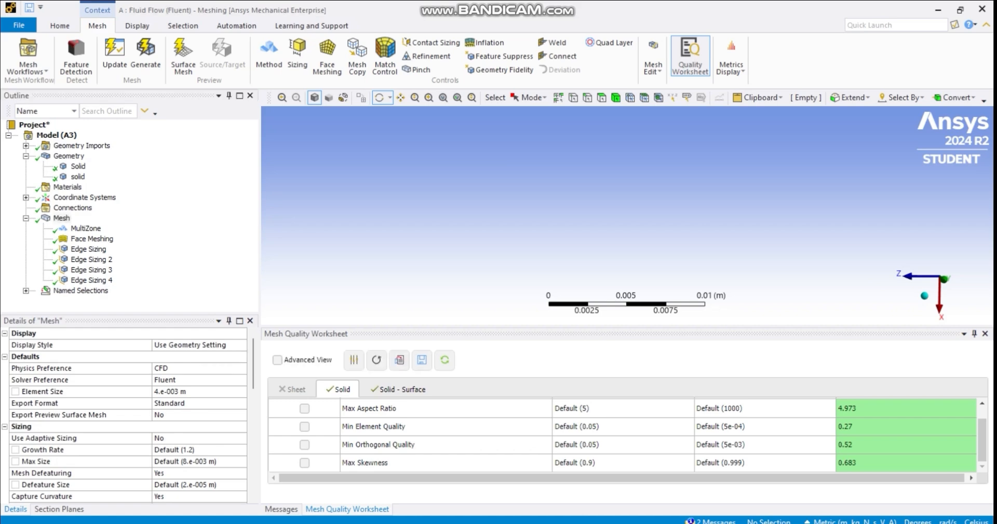
scroll(125, 416, down, 2)
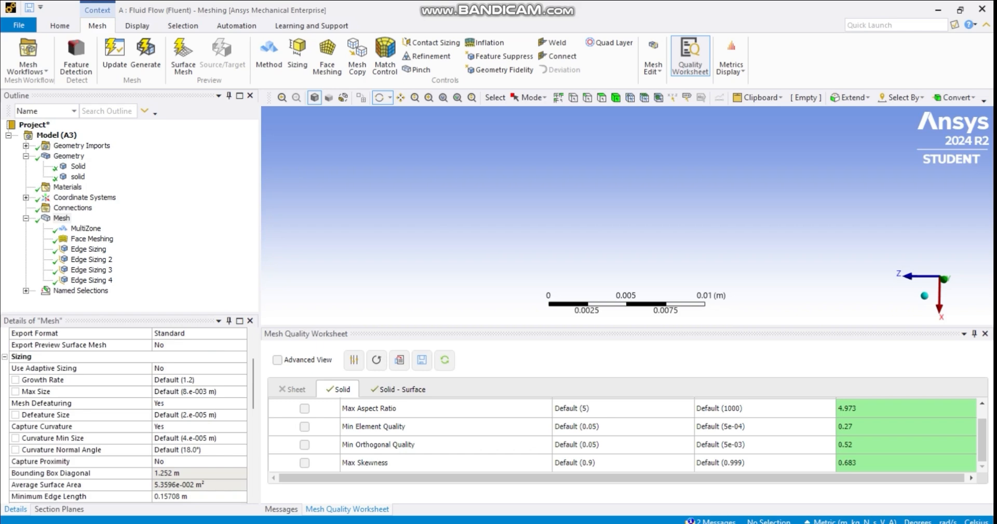
scroll(125, 415, down, 1)
scroll(125, 414, down, 2)
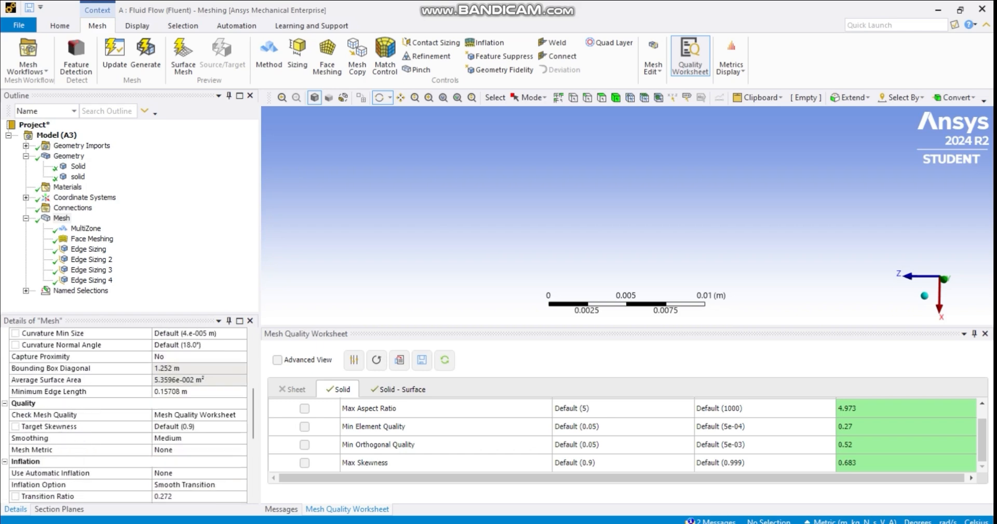
scroll(124, 416, down, 3)
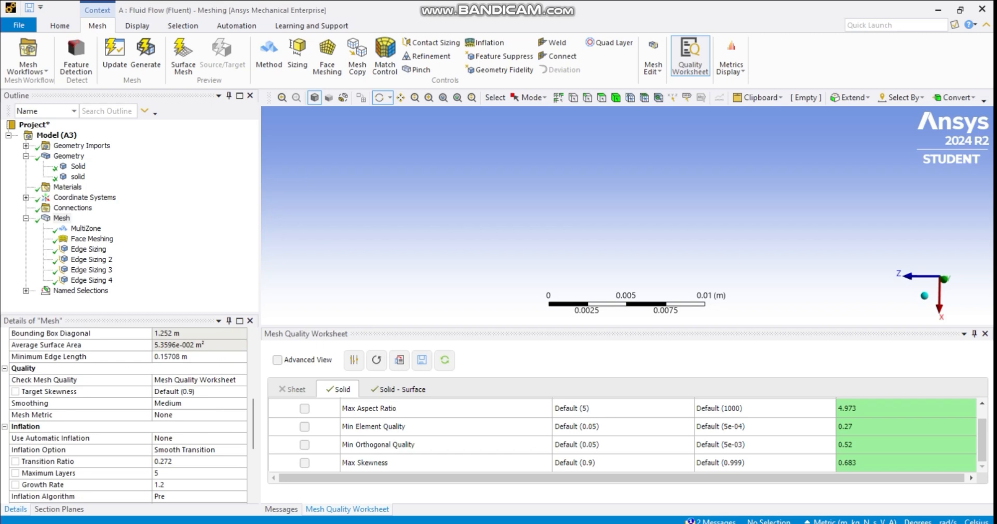
scroll(128, 413, down, 2)
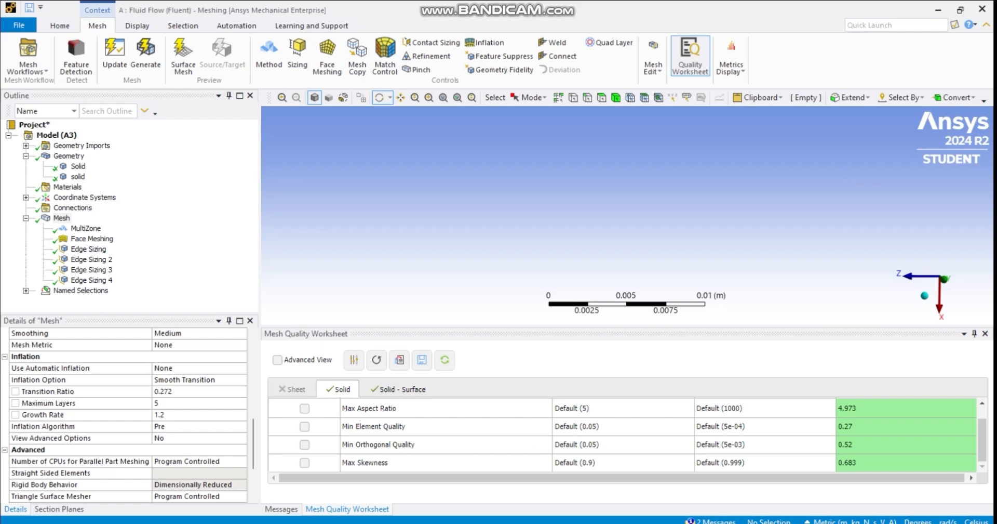
scroll(145, 411, down, 3)
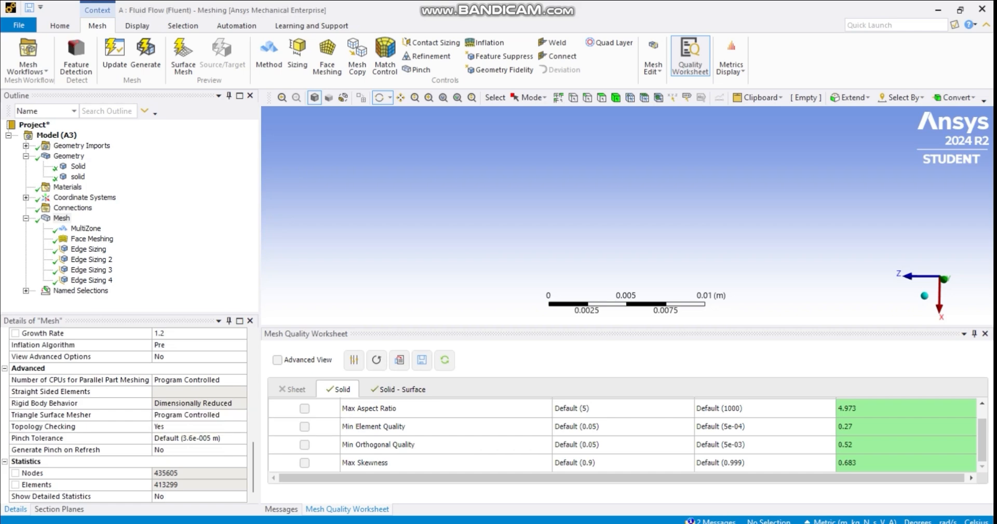
Step: Review the settings of the MultiZone method, the face meshing control and the first edge sizing control
click(86, 228)
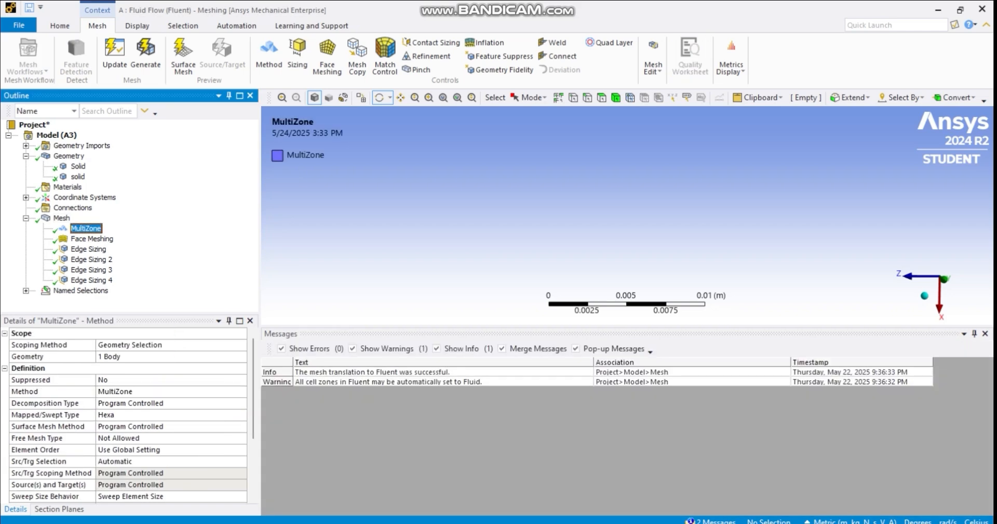
scroll(127, 416, down, 3)
scroll(128, 416, up, 3)
click(92, 239)
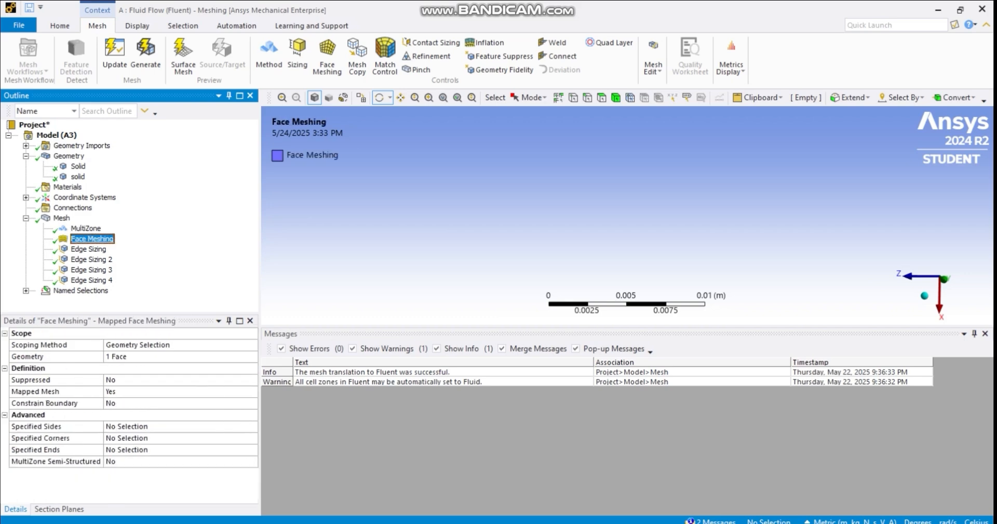
click(88, 249)
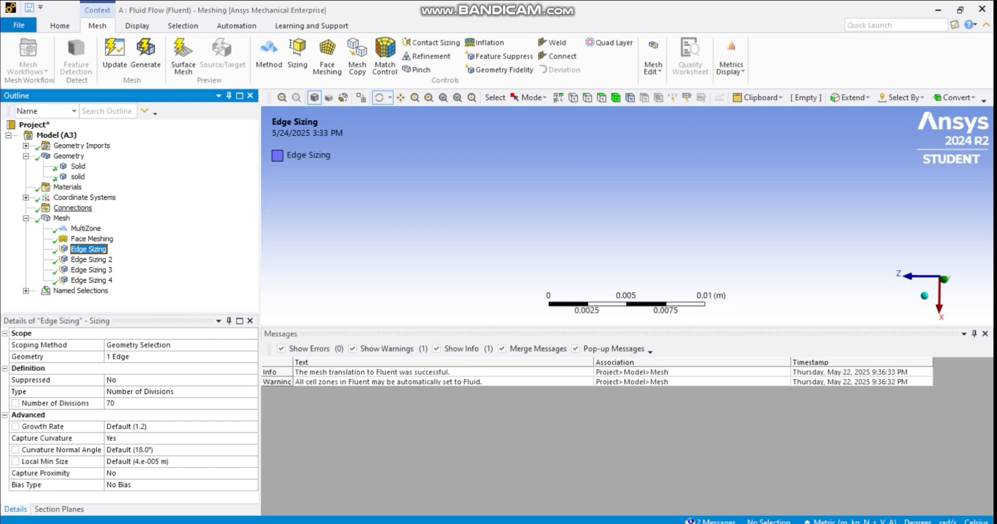
Step: Display the full pipe's mesh and compare the element density of the end sections with that of the middle section
click(61, 218)
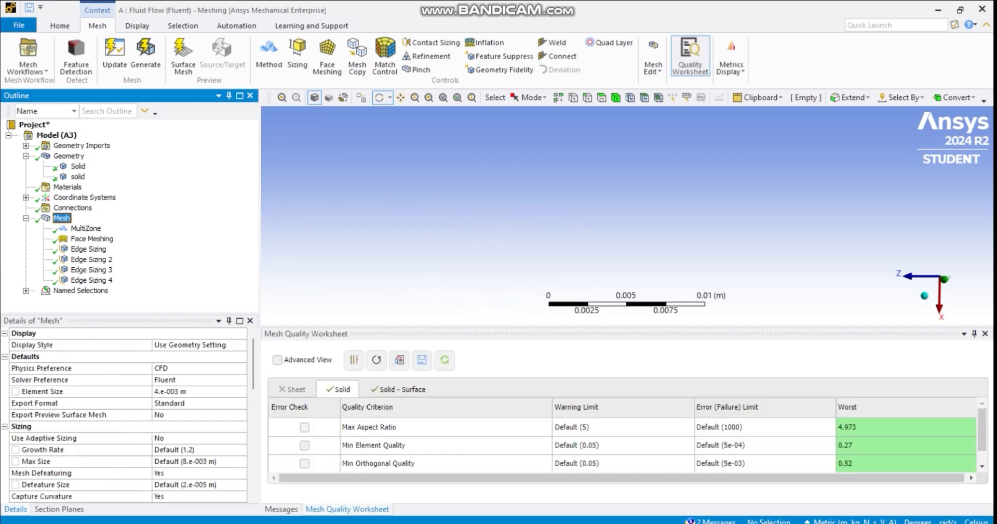
scroll(500, 246, up, 3)
scroll(499, 245, down, 15)
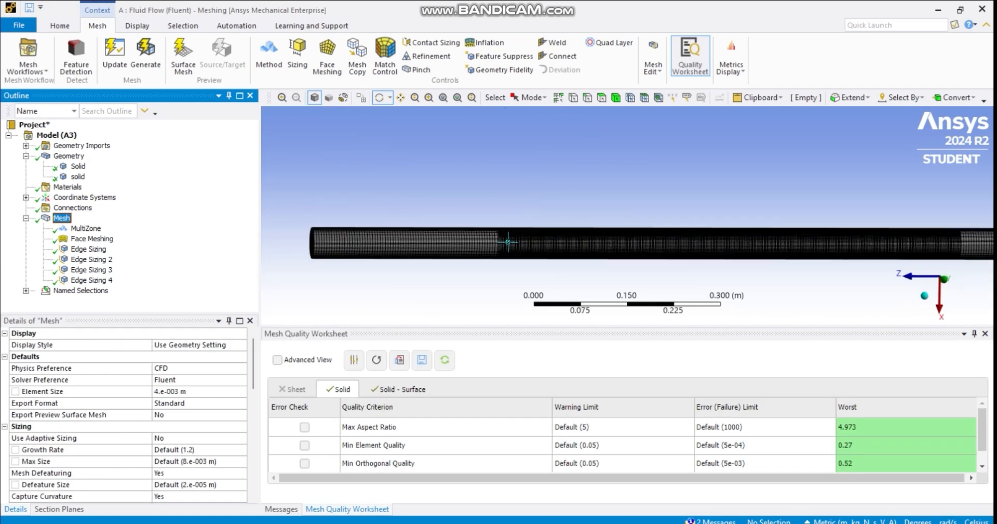
scroll(508, 242, down, 3)
scroll(498, 247, up, 5)
middle_drag(474, 251, 507, 255)
middle_drag(604, 254, 734, 270)
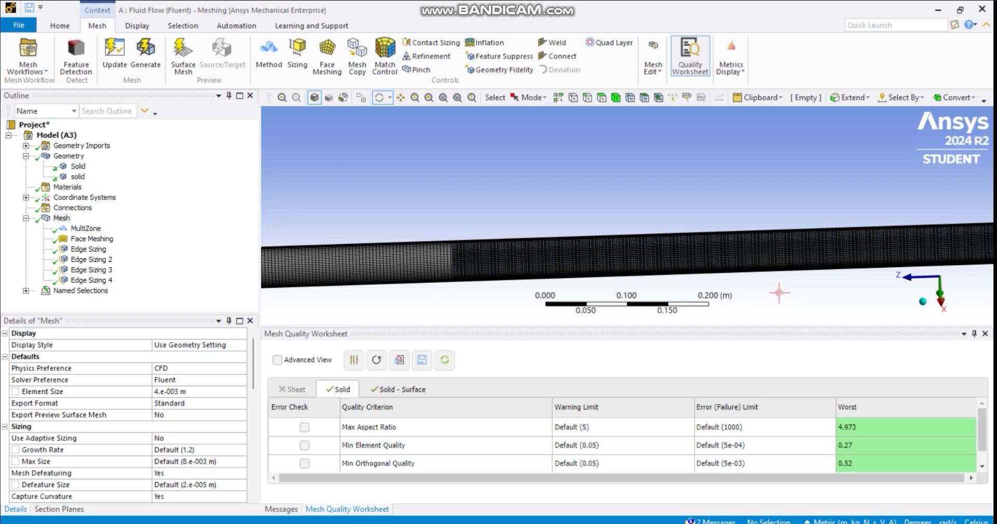
scroll(499, 189, down, 2)
Step: Hide the end-section body and examine the middle section's mesh on its end face and along its length
click(78, 166)
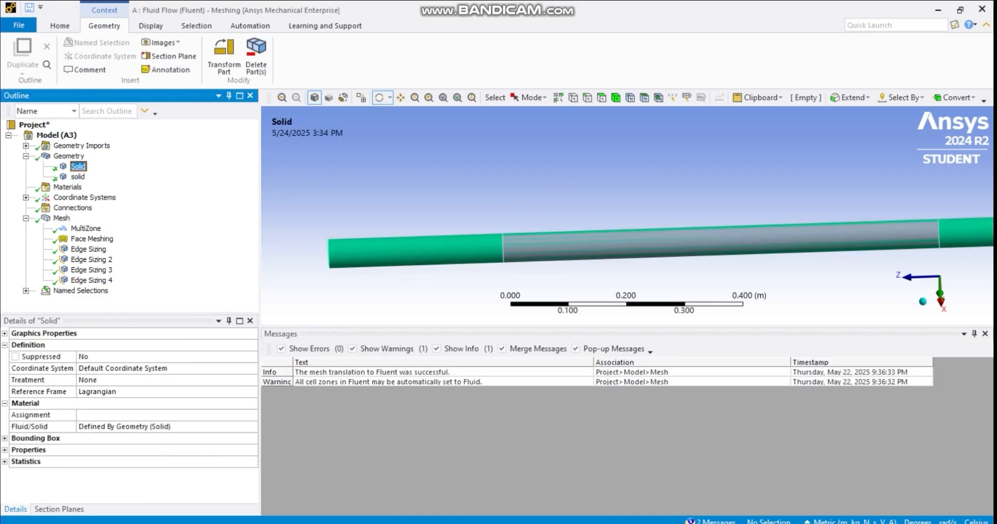
right_click(78, 167)
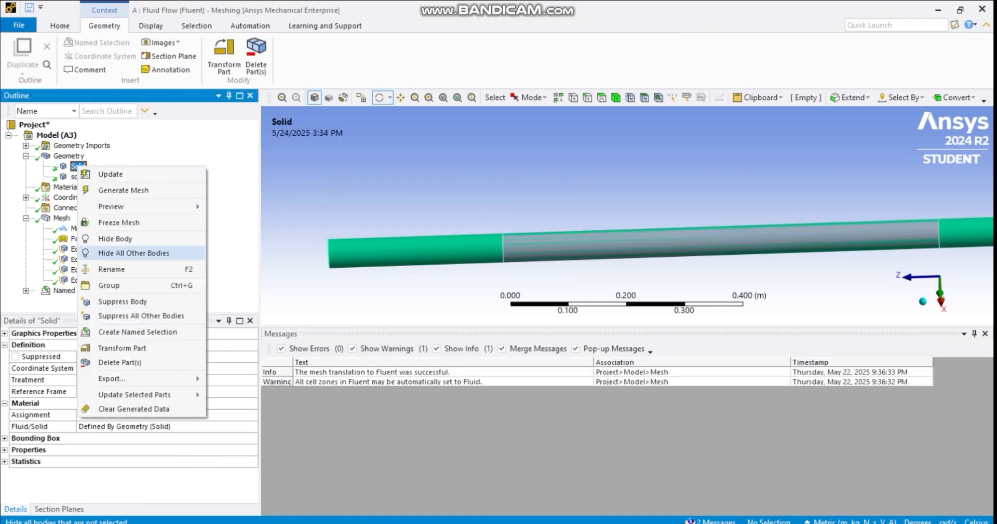
click(134, 252)
click(61, 218)
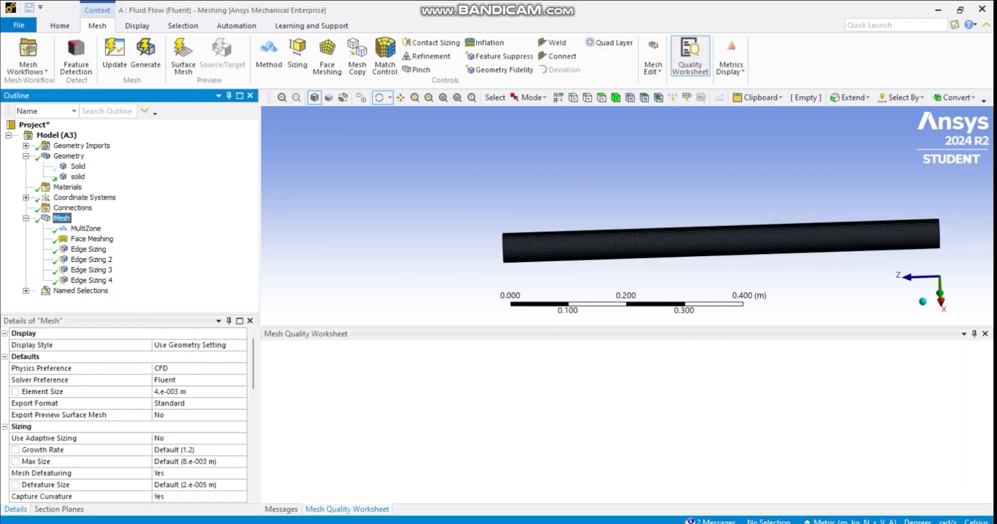
scroll(695, 239, up, 8)
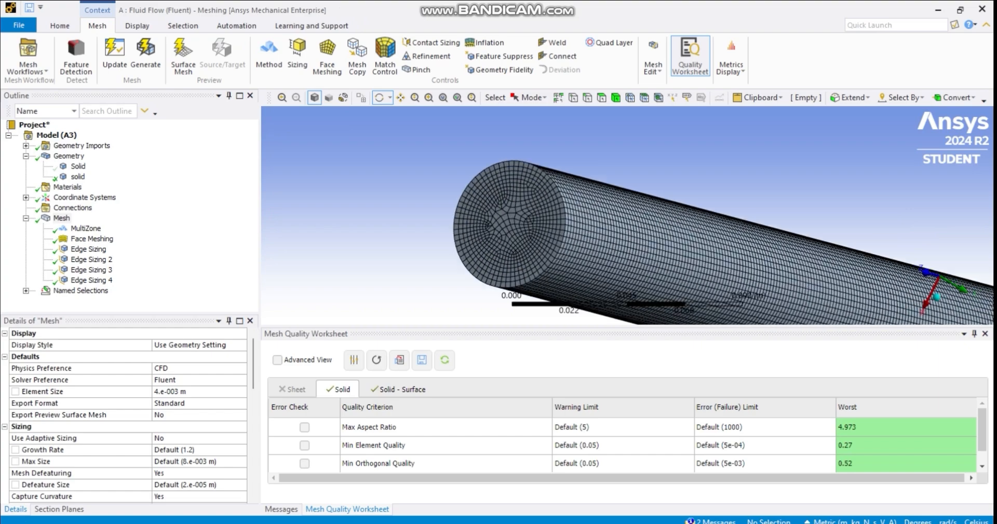
scroll(638, 249, down, 5)
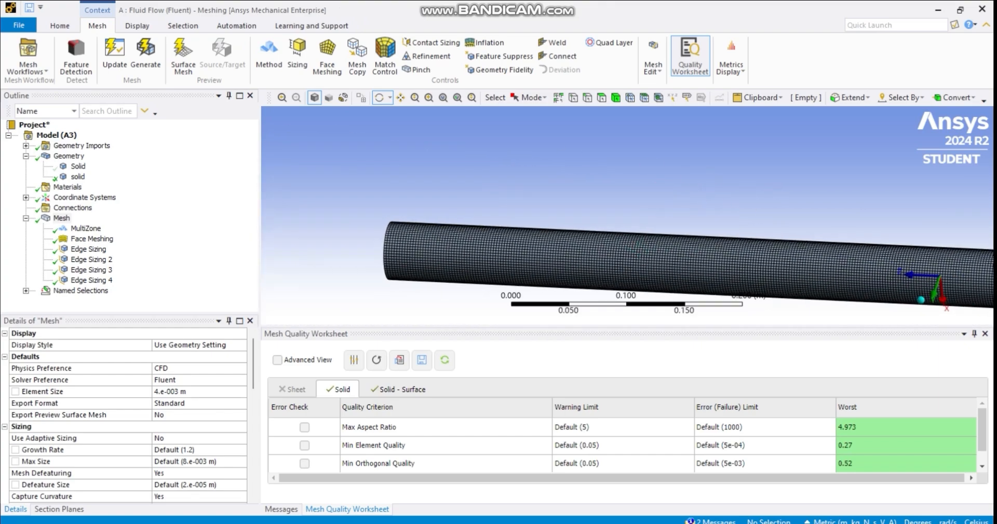
Step: Show the hidden end-section body again and display the mesh of the whole pipe
right_click(77, 167)
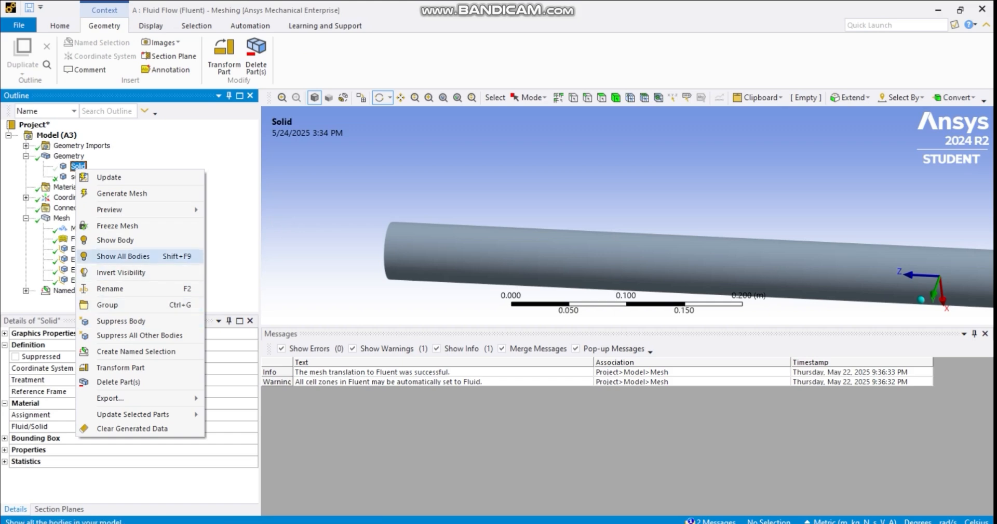
click(116, 241)
click(61, 217)
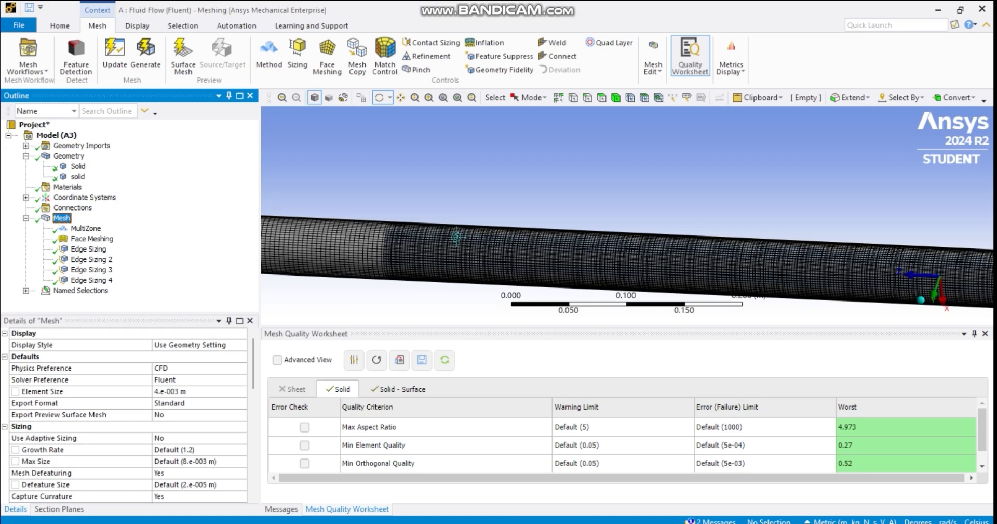
Step: Examine the whole pipe's mesh from the side, comparing the middle catalyst section with the end sections
scroll(456, 237, down, 3)
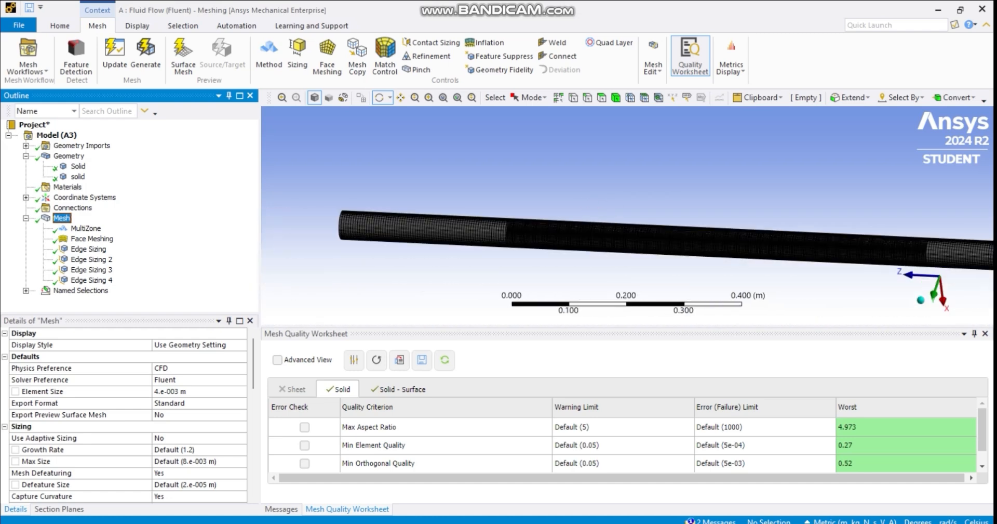
drag(447, 208, 450, 254)
scroll(590, 238, up, 3)
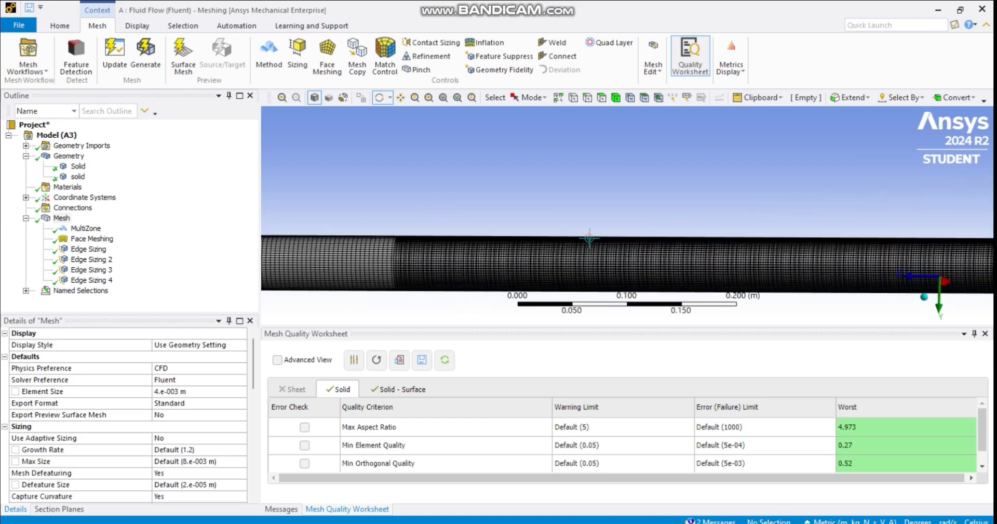
scroll(589, 238, down, 6)
scroll(494, 234, up, 3)
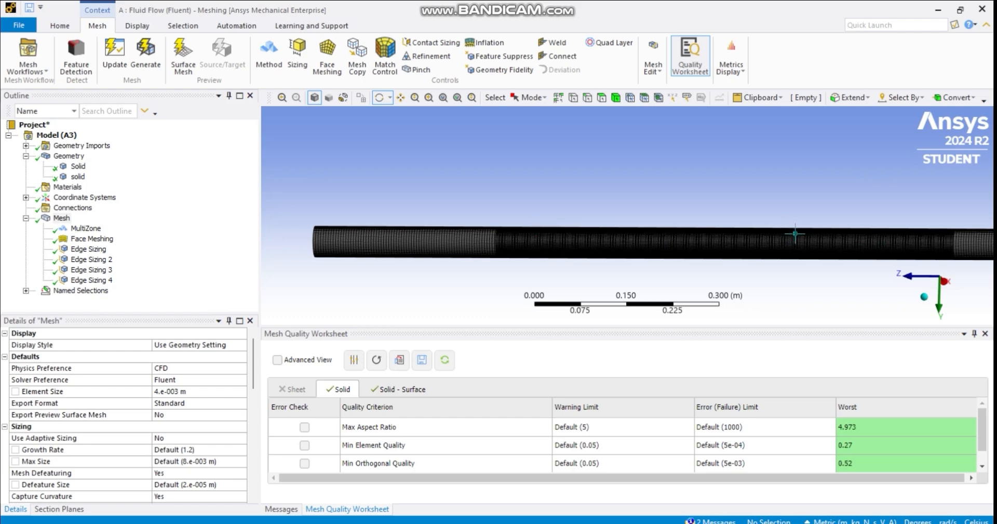
scroll(803, 235, down, 1)
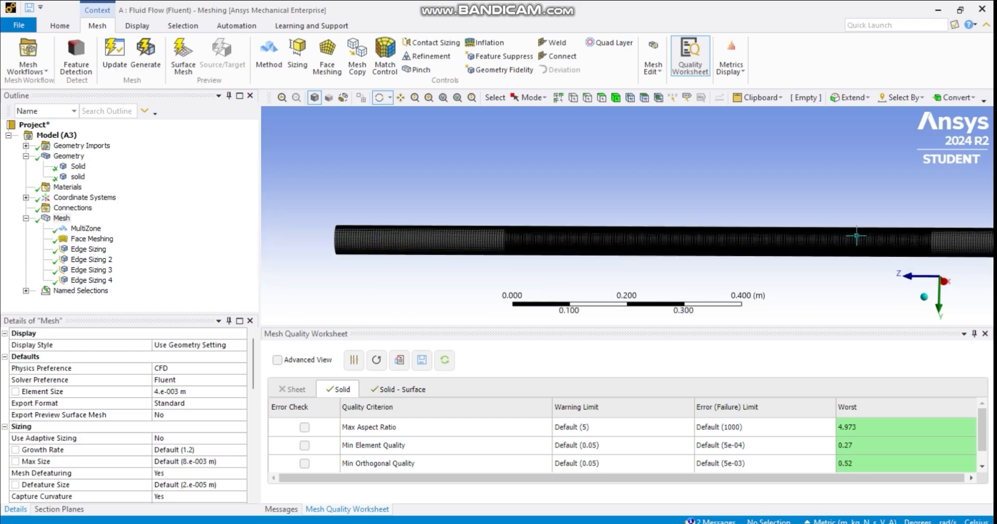
scroll(857, 236, down, 2)
scroll(856, 235, up, 1)
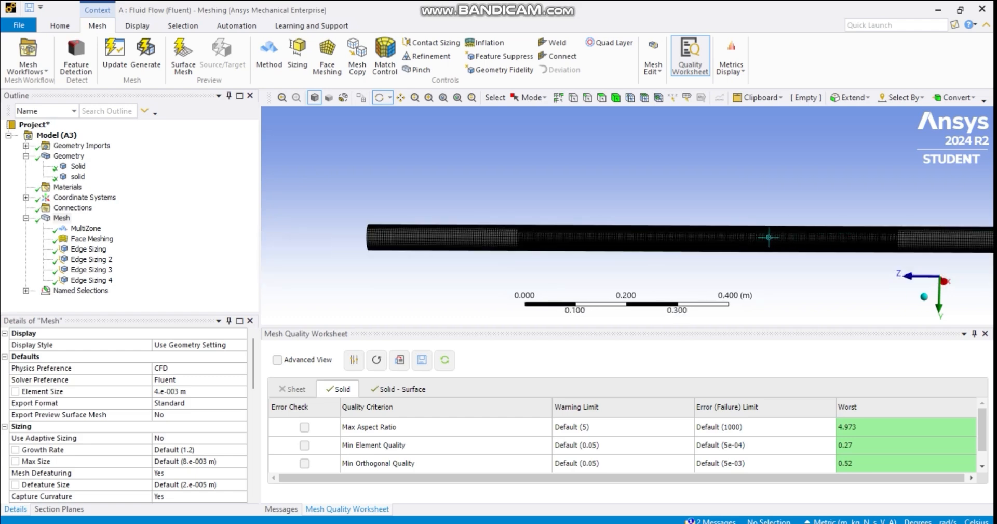
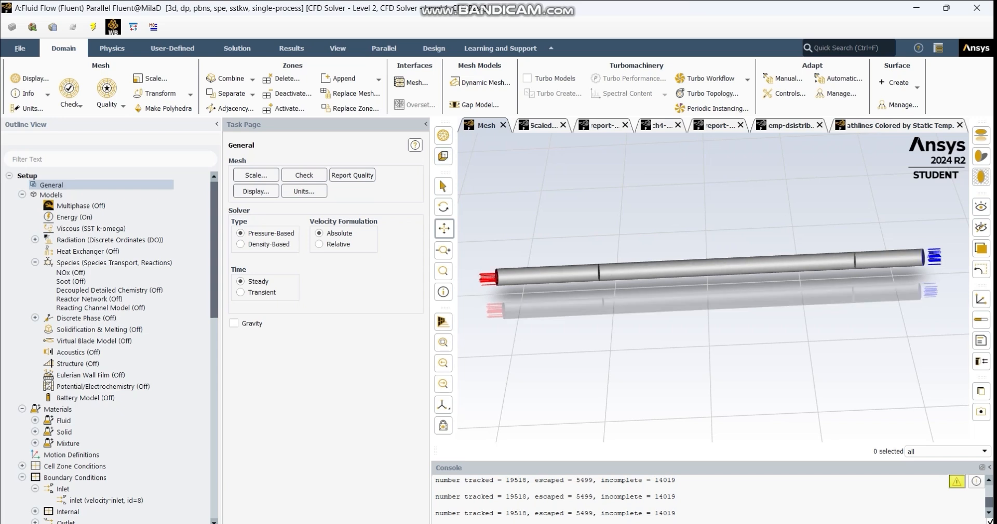
Step: In Fluent, display the inlet, outlet, reactorewall and wall-catvolume surfaces with mesh edges and faces, trying the node display as well
click(443, 136)
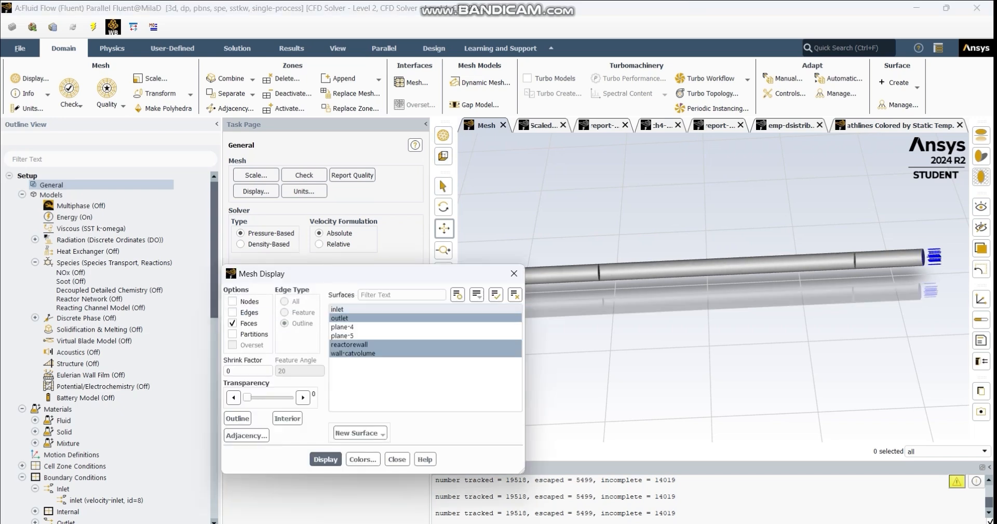
click(249, 312)
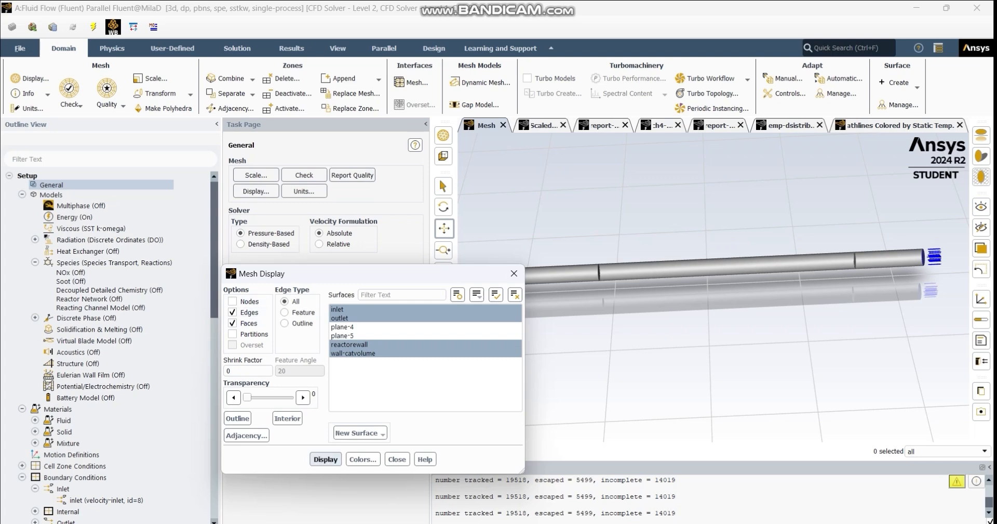
scroll(713, 276, up, 9)
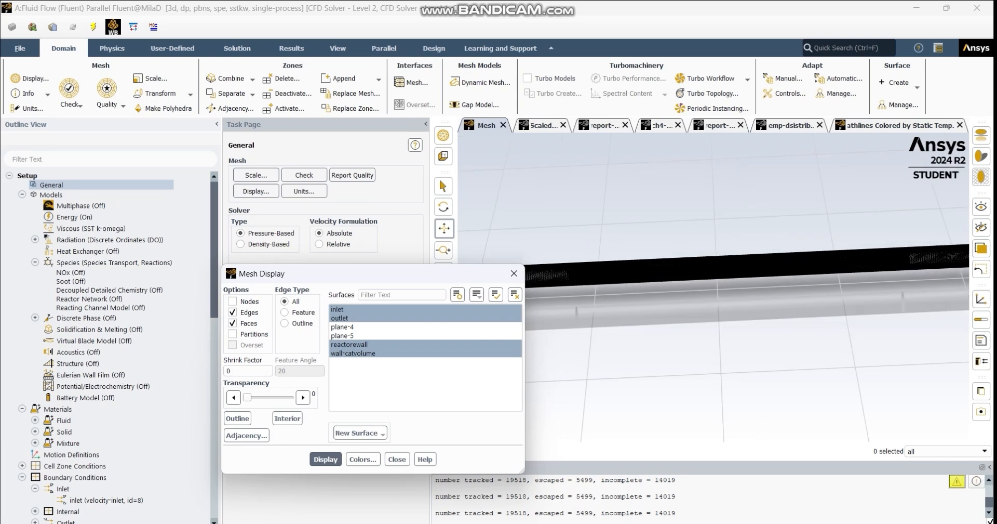
click(232, 301)
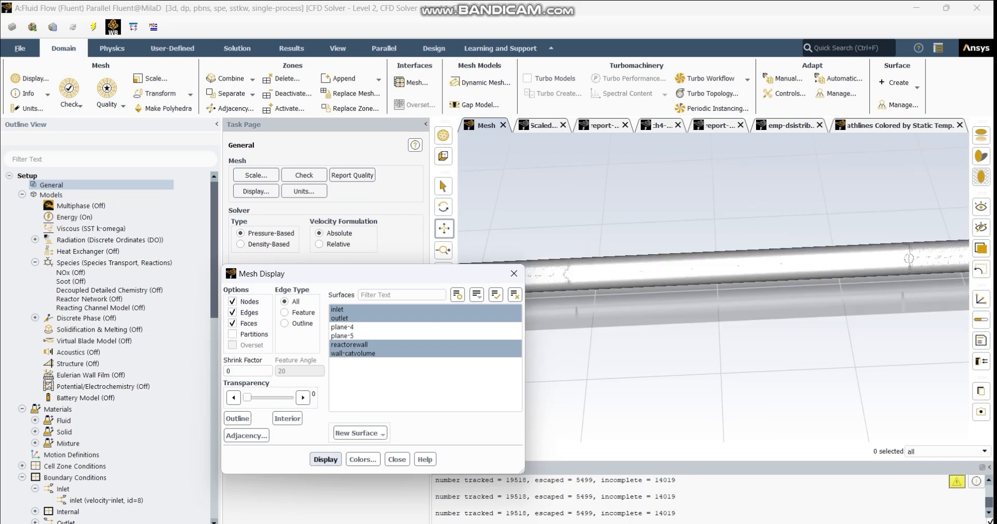
click(233, 302)
click(326, 459)
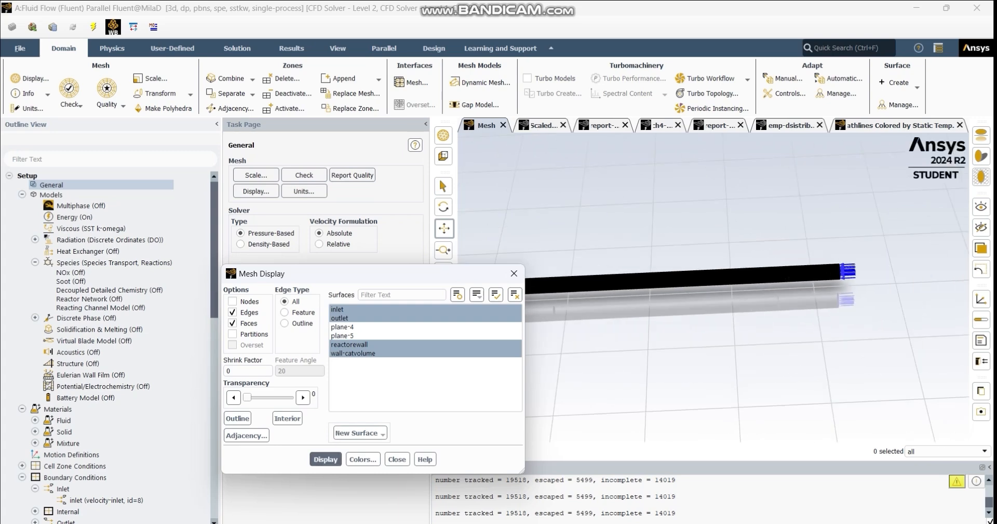
Step: Remove the edges from the mesh display, redisplay the selected surfaces with faces only and close the display settings
click(232, 312)
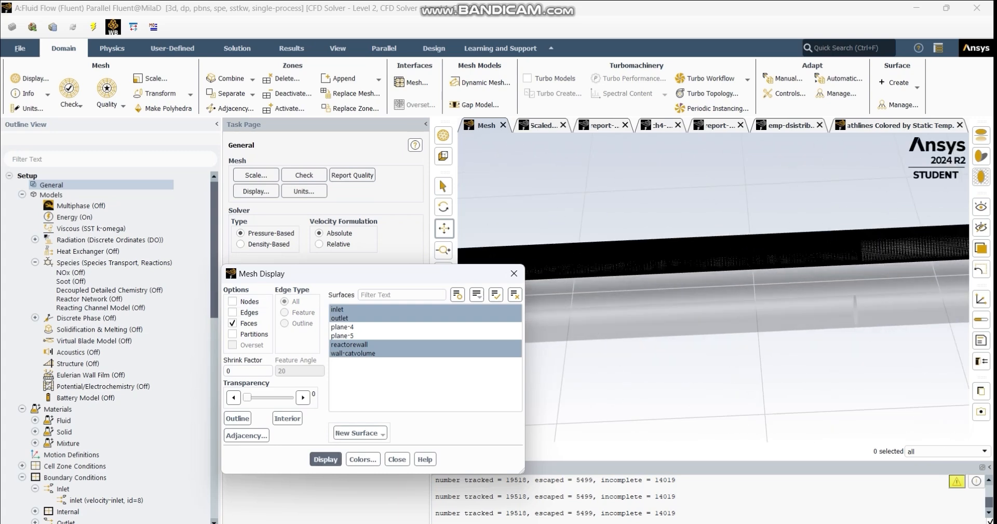
click(326, 459)
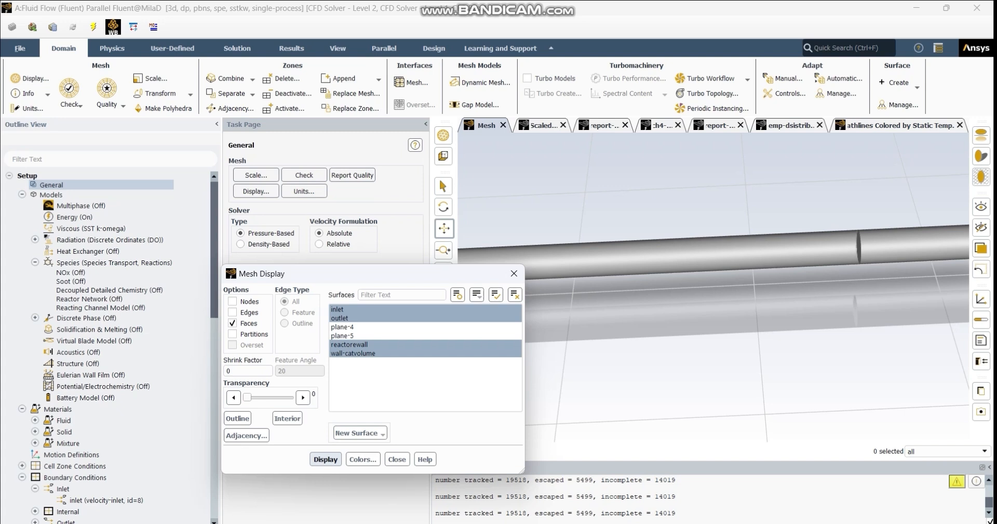
click(513, 273)
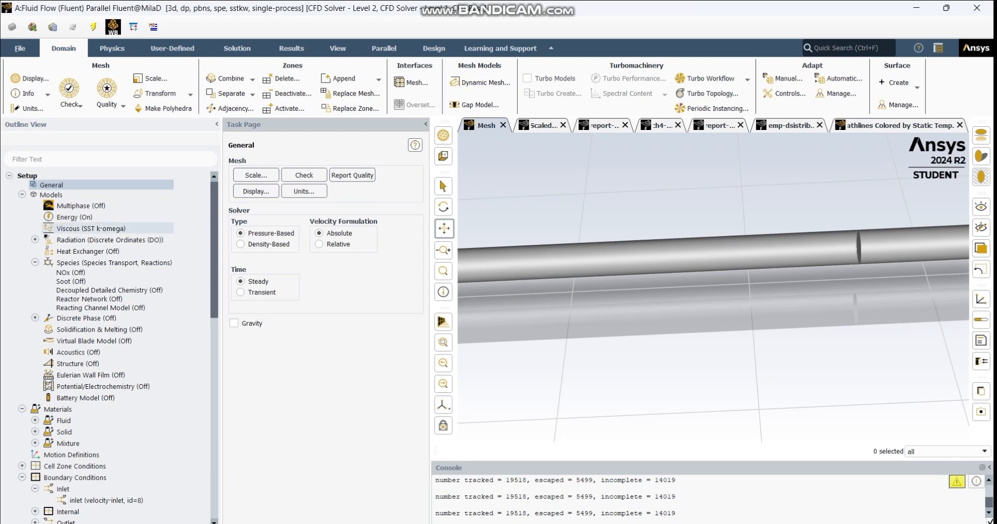
Step: Review the settings of the Energy, Radiation and Species models without changing them
double_click(74, 217)
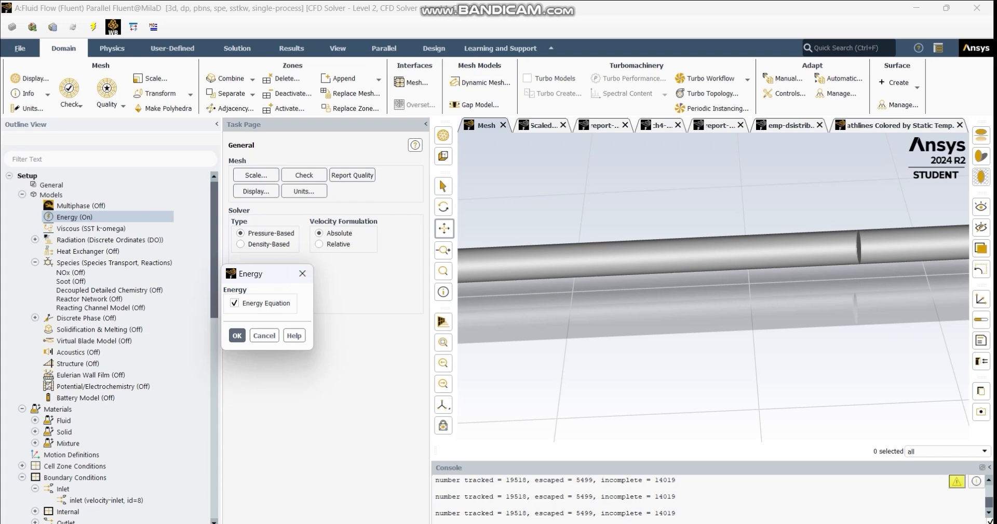
click(302, 273)
double_click(109, 240)
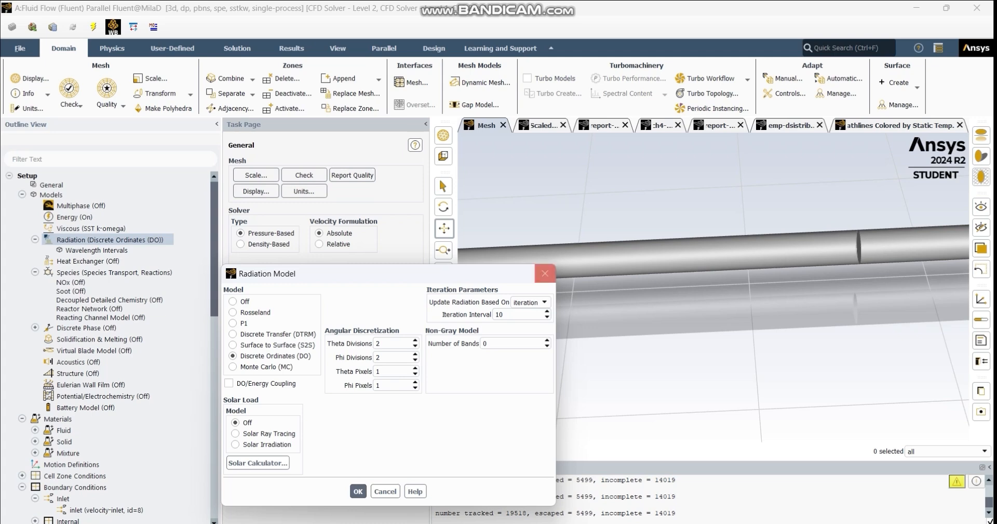
click(545, 273)
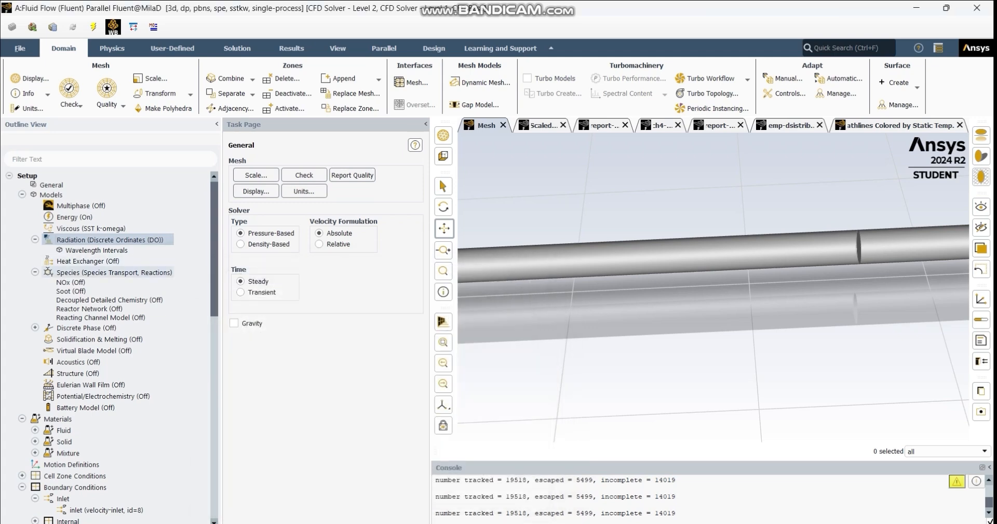
double_click(104, 272)
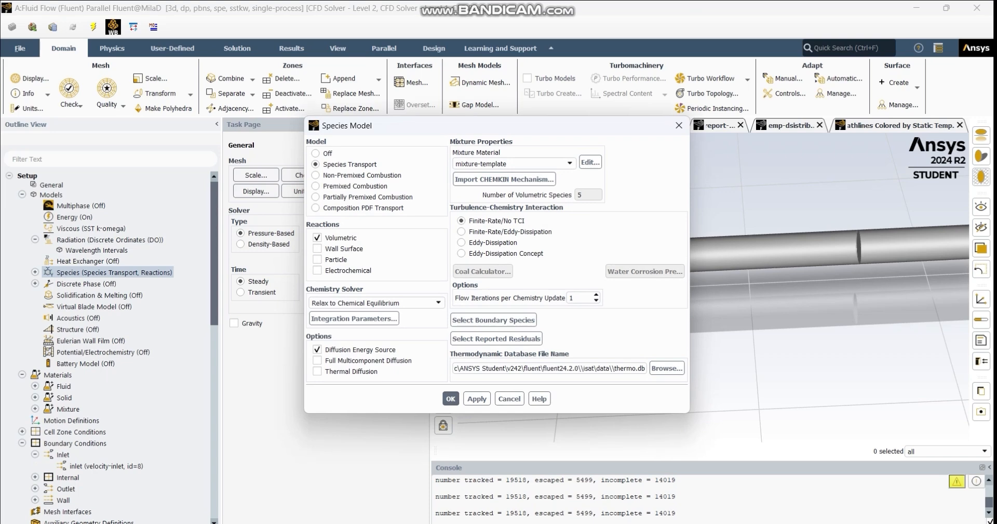
click(679, 125)
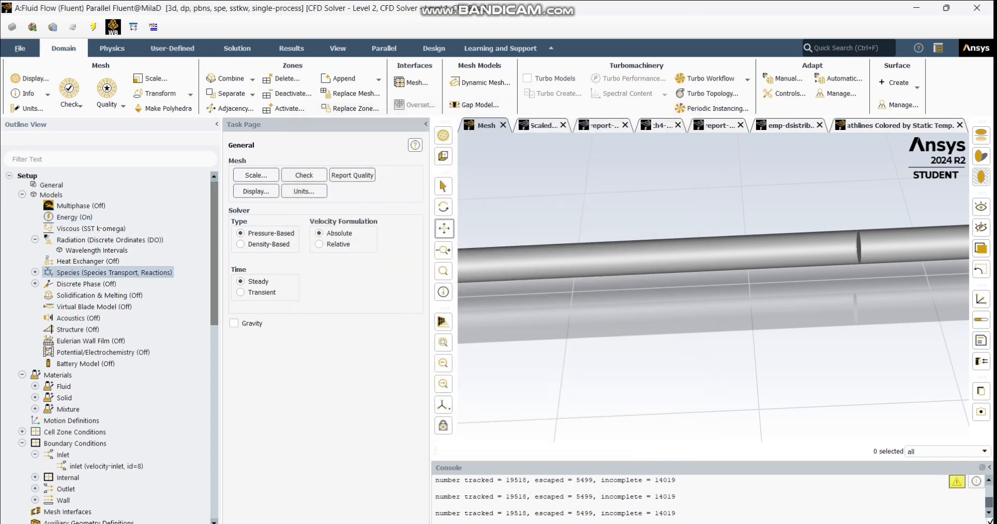
Step: List the case's materials and review all properties of the fluid oxygen
scroll(109, 343, down, 2)
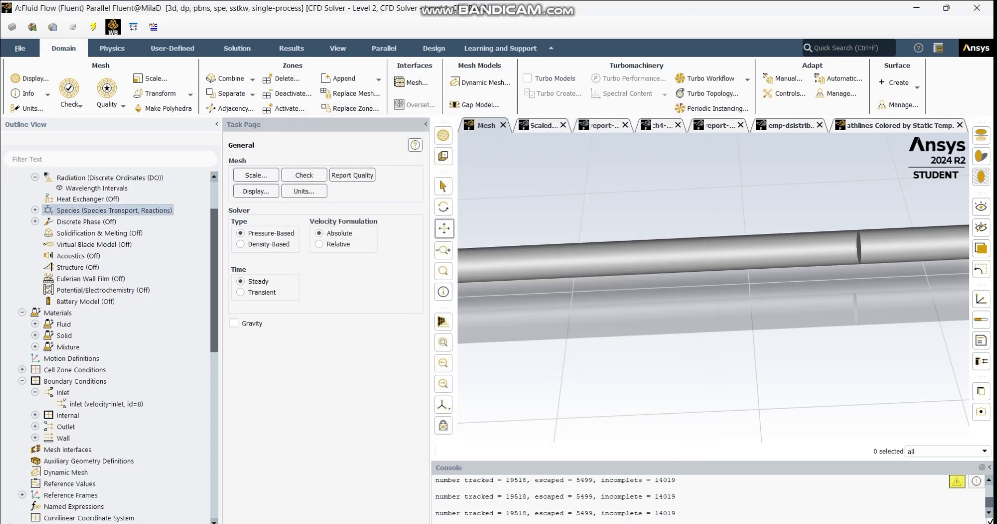
double_click(64, 324)
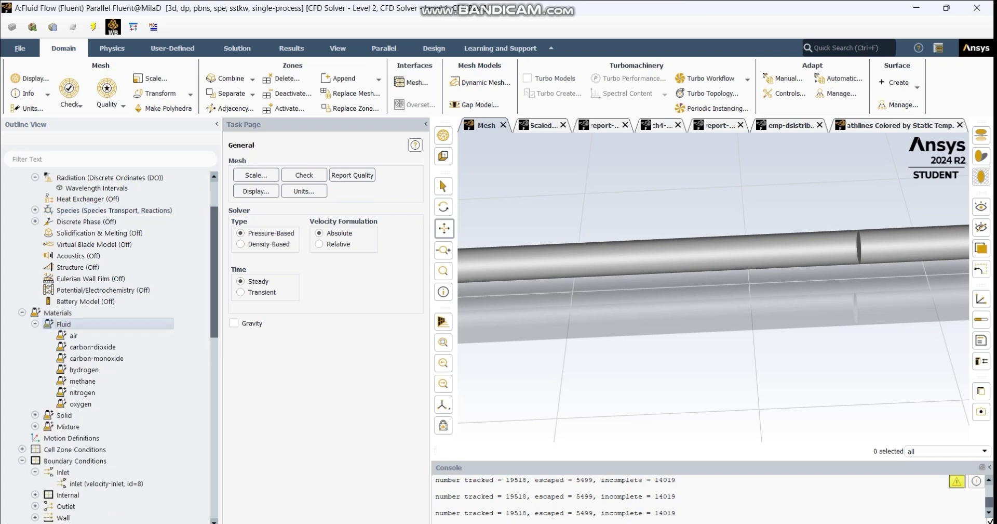
double_click(63, 324)
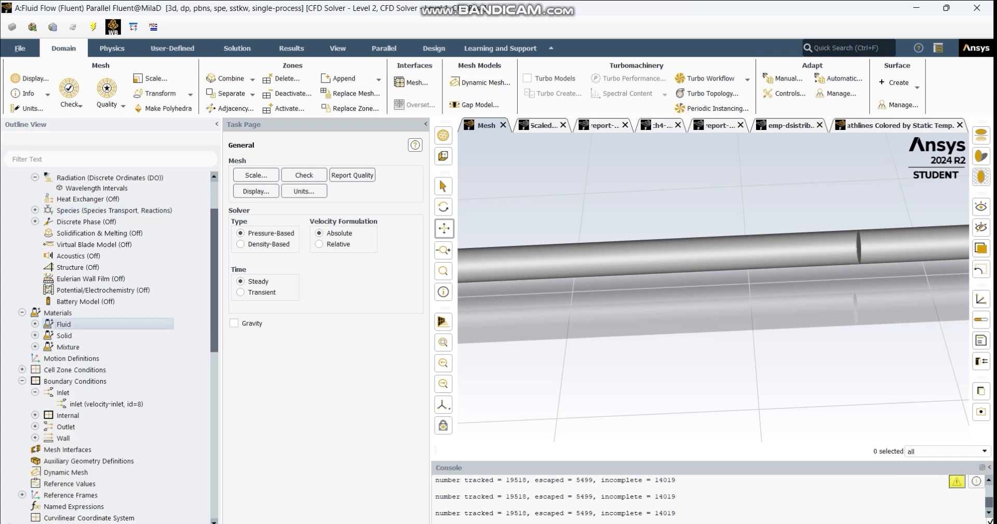
double_click(58, 313)
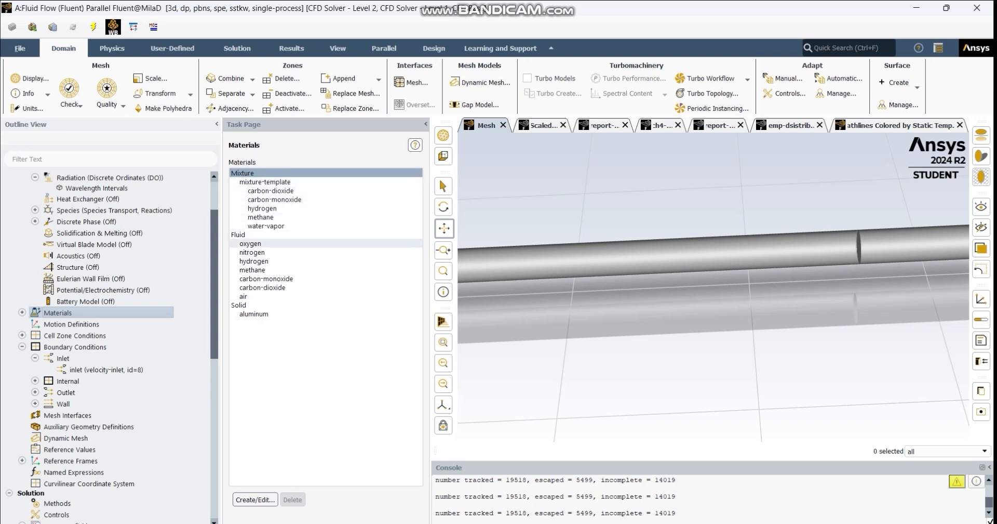
click(250, 244)
double_click(250, 244)
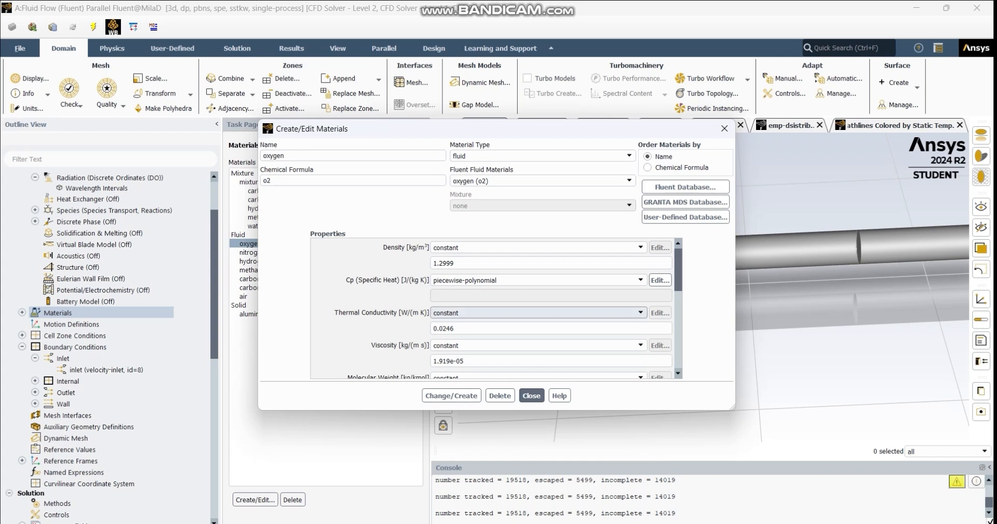
scroll(535, 306, down, 5)
scroll(493, 307, down, 4)
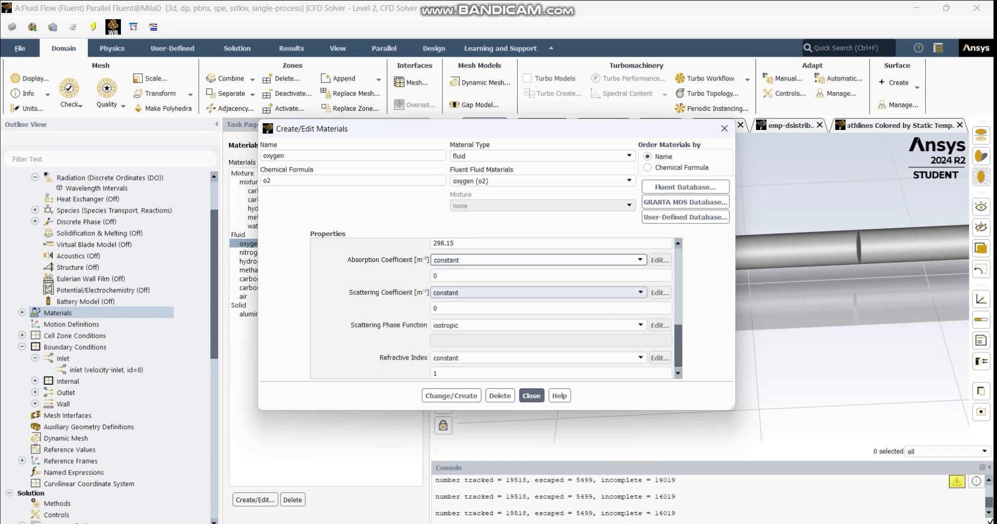
scroll(494, 307, up, 4)
scroll(535, 286, up, 5)
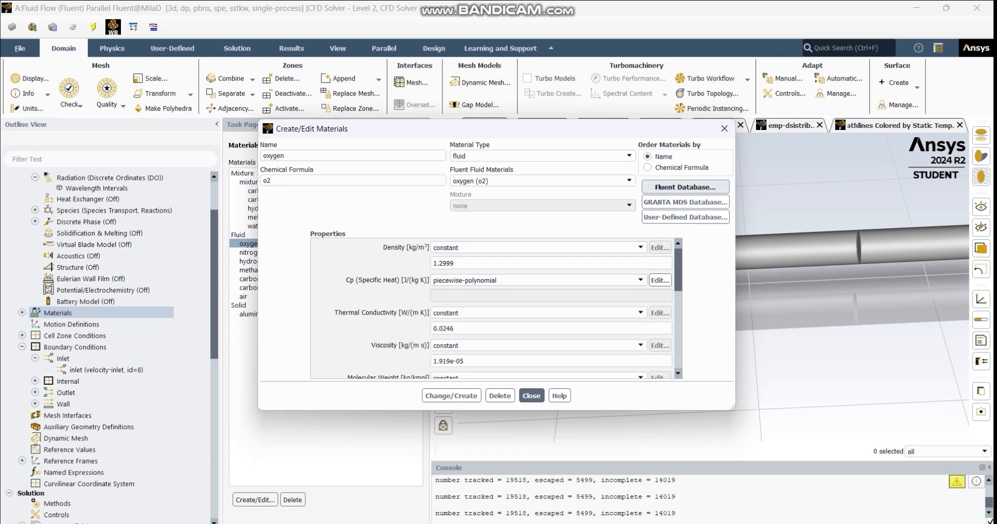
Step: Open the Fluent material database, filter it to fluid materials and look up water-vapor (h2o)
click(686, 187)
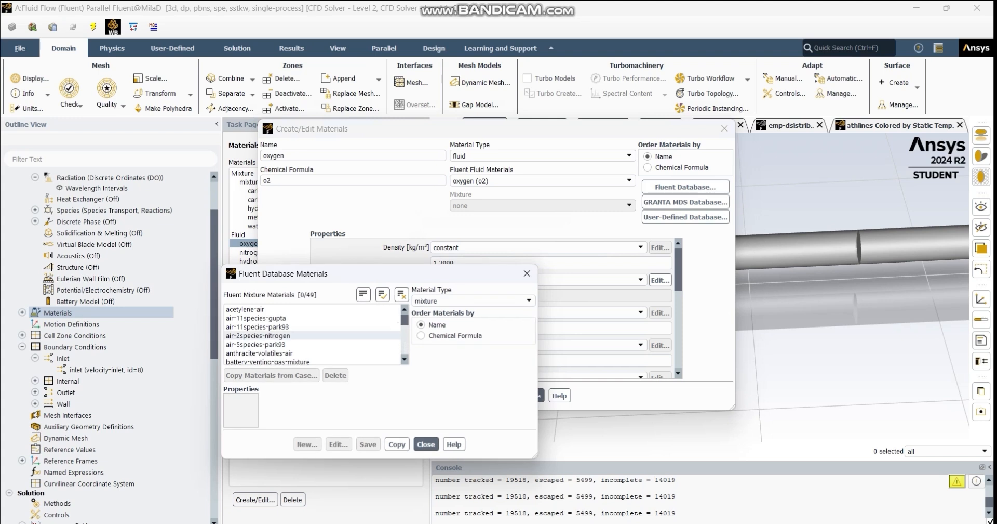
click(472, 300)
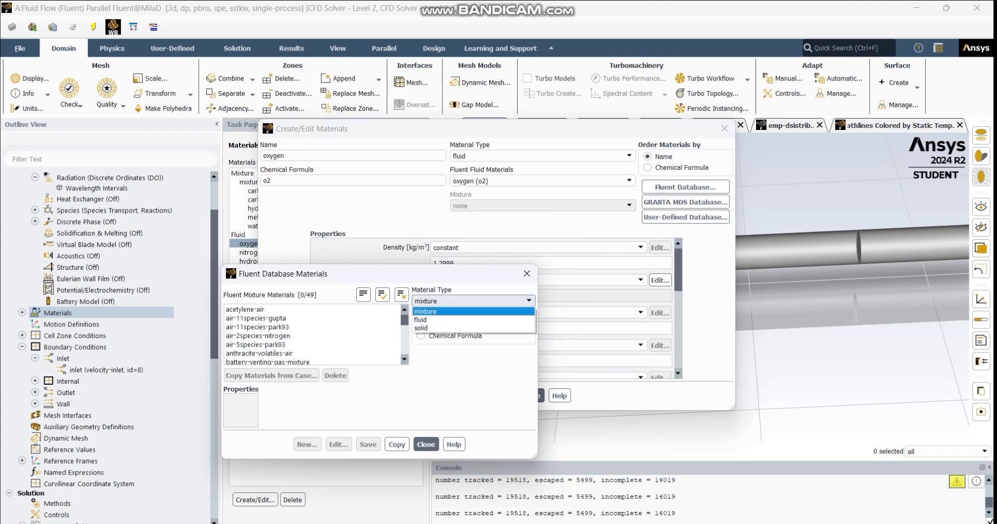
click(468, 318)
scroll(260, 327, down, 15)
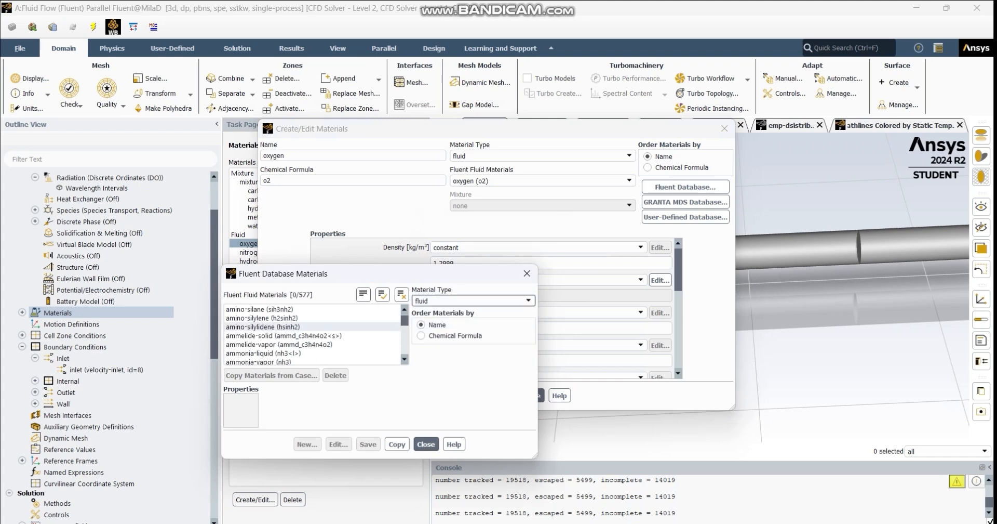
drag(405, 326, 405, 353)
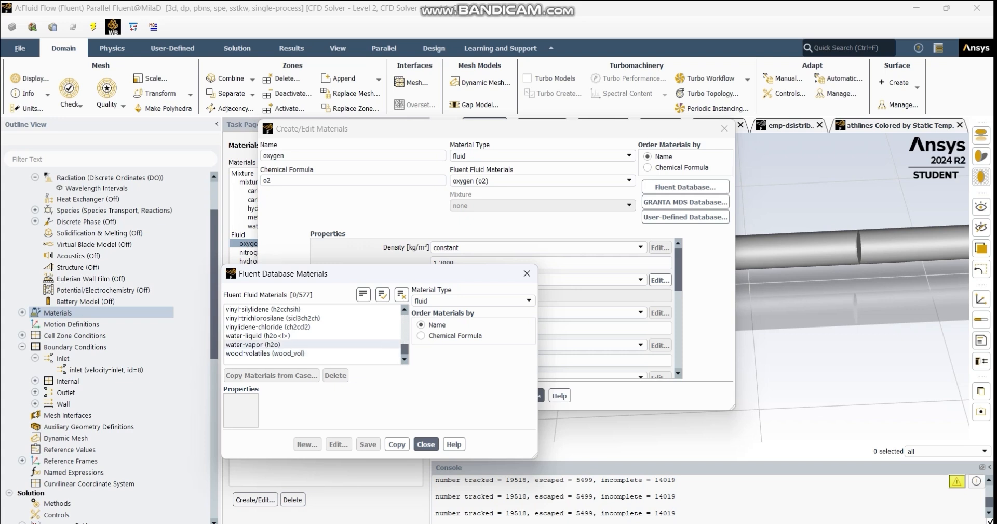
Step: Look up hydrogen (h2) and carbon-monoxide (co) among the database's fluid materials
scroll(312, 335, up, 10)
scroll(311, 335, up, 5)
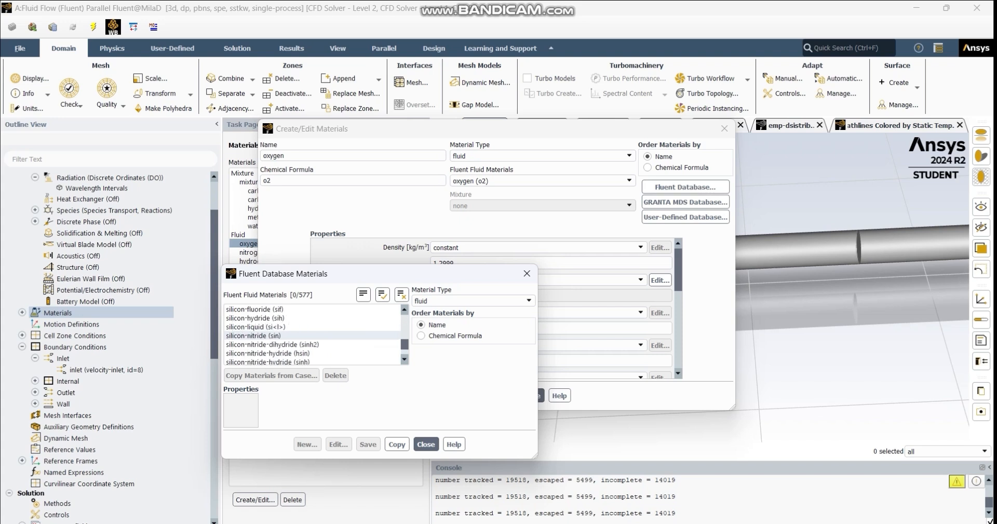
scroll(311, 335, up, 15)
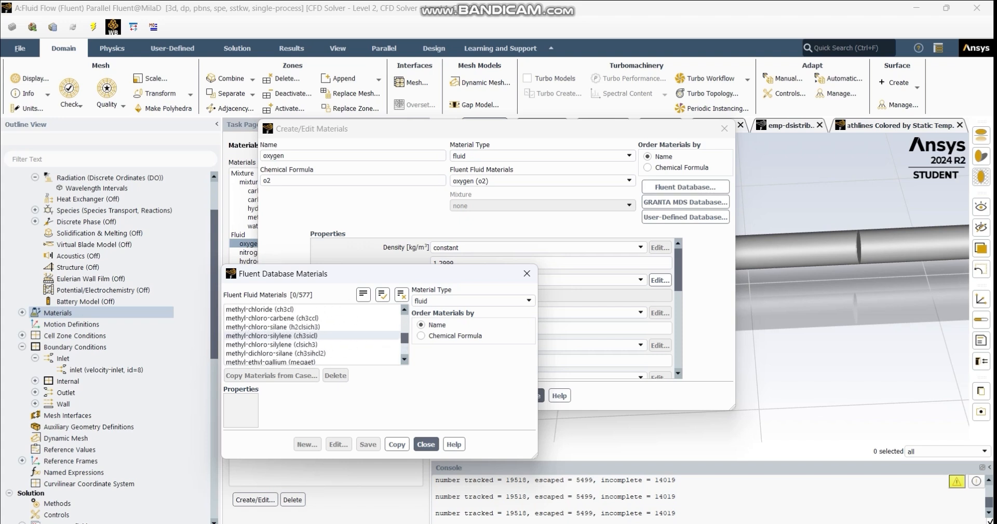
scroll(312, 338, up, 2)
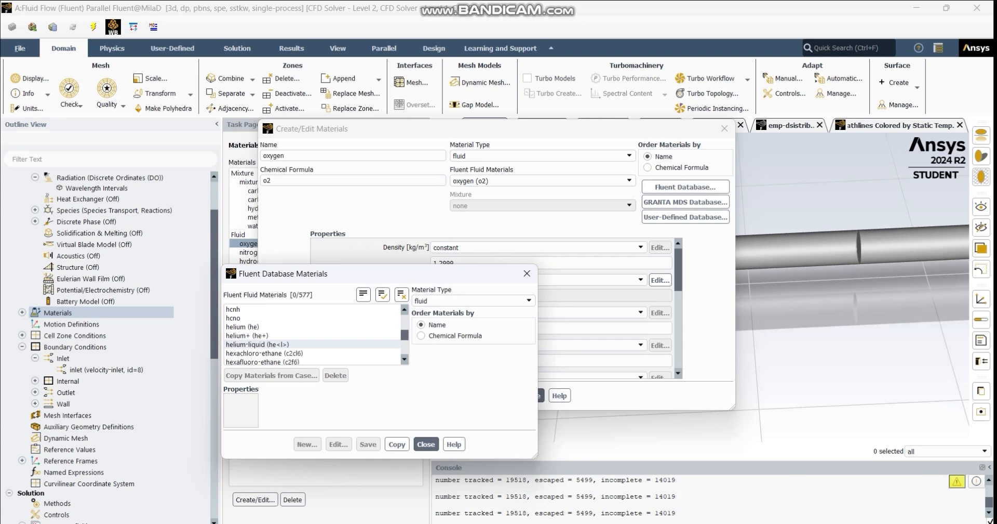
scroll(314, 335, down, 10)
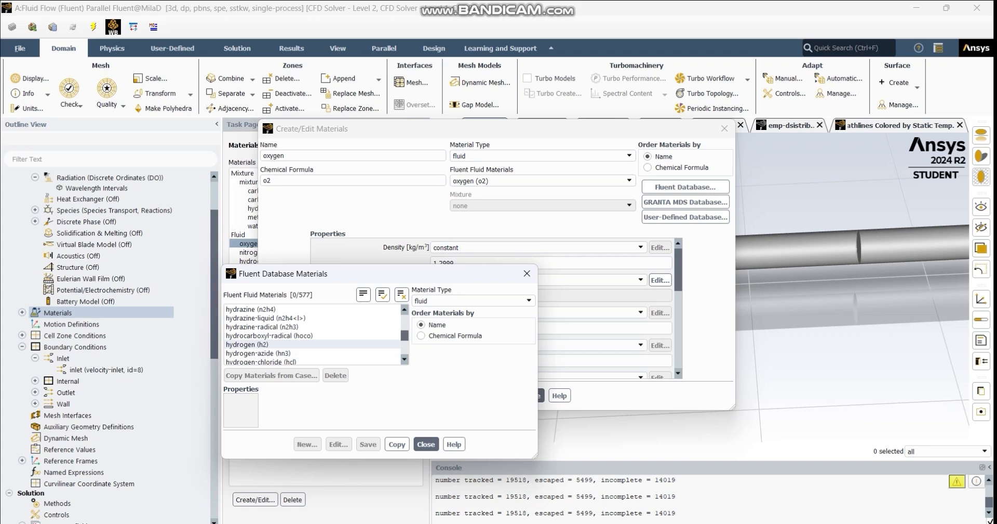
scroll(312, 343, up, 2)
scroll(312, 344, up, 15)
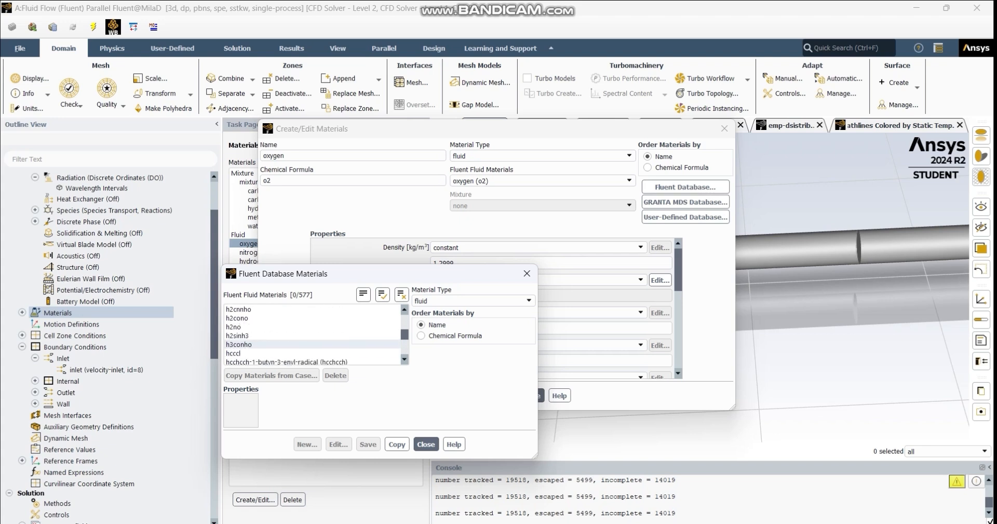
scroll(312, 344, up, 15)
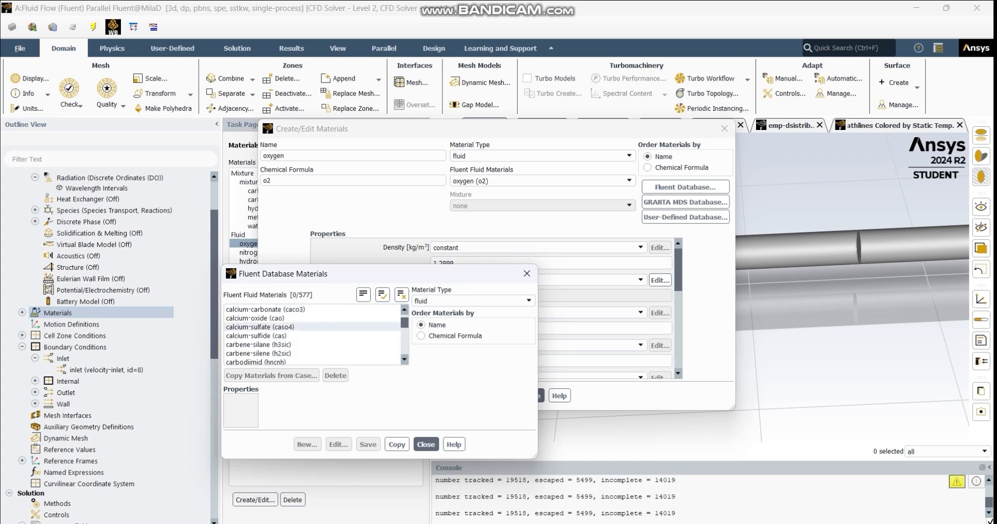
scroll(270, 326, down, 2)
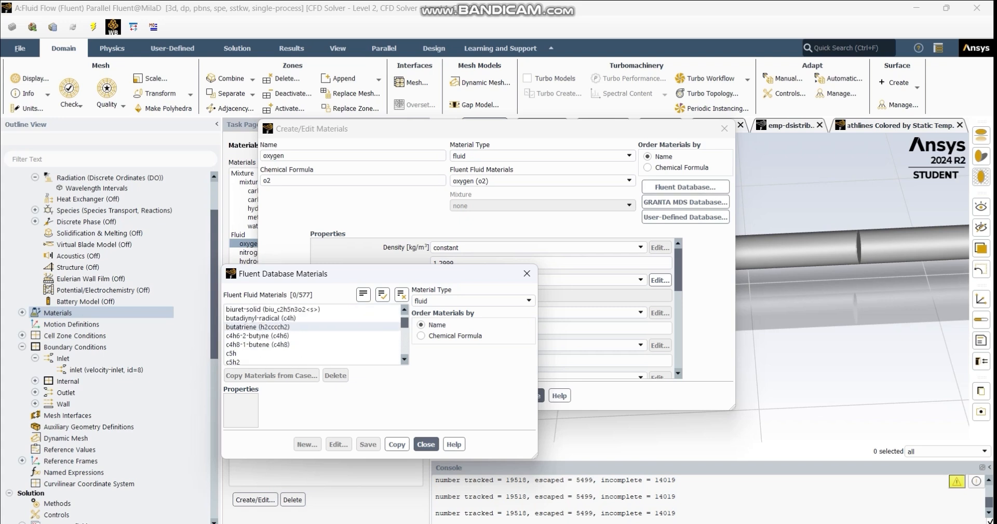
scroll(270, 326, down, 5)
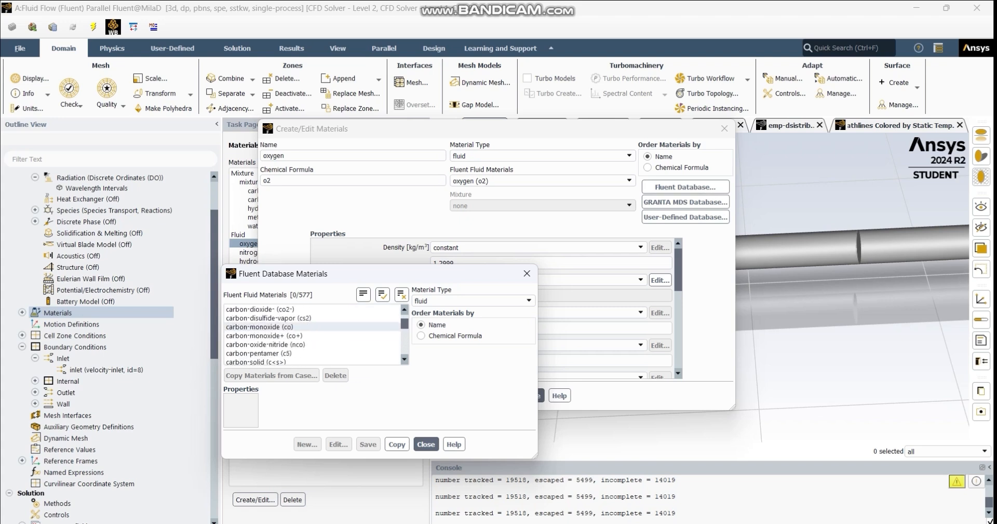
Step: Browse the Fluent database's fluid materials from the carbon compounds through to the methane entries
scroll(270, 335, up, 2)
scroll(270, 327, up, 1)
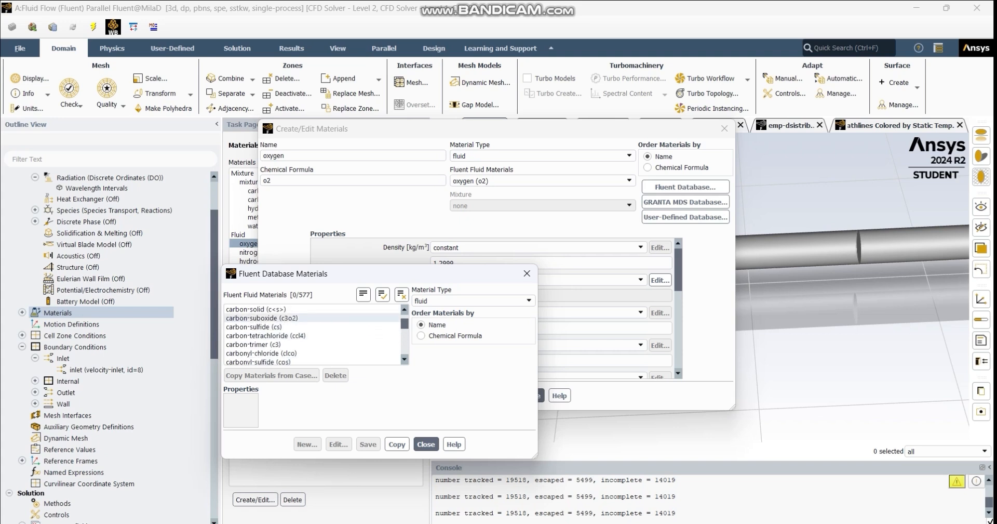
scroll(270, 327, up, 1)
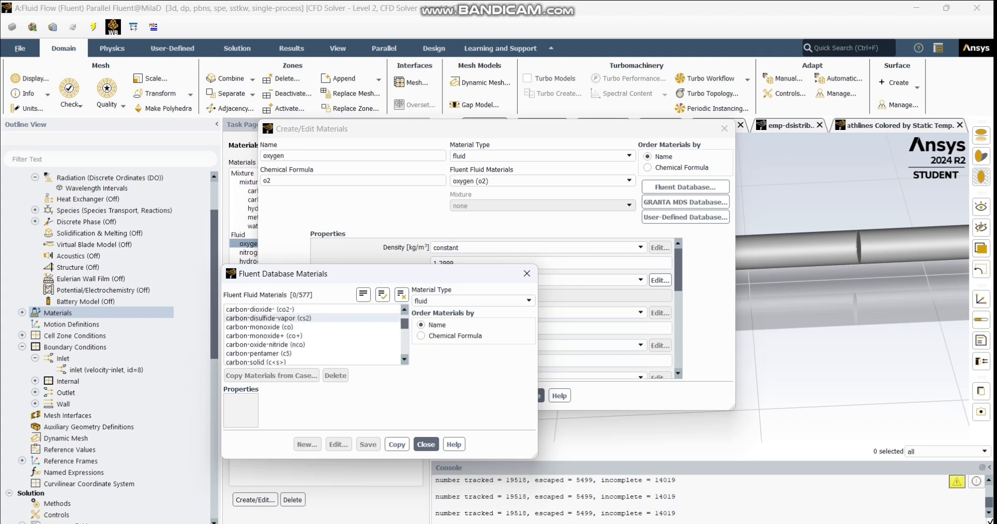
scroll(270, 324, up, 1)
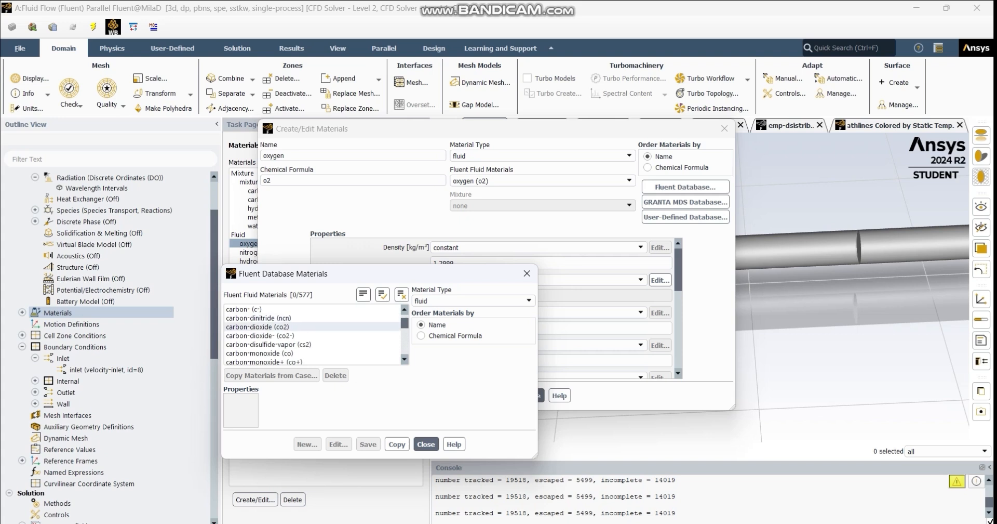
scroll(270, 332, down, 6)
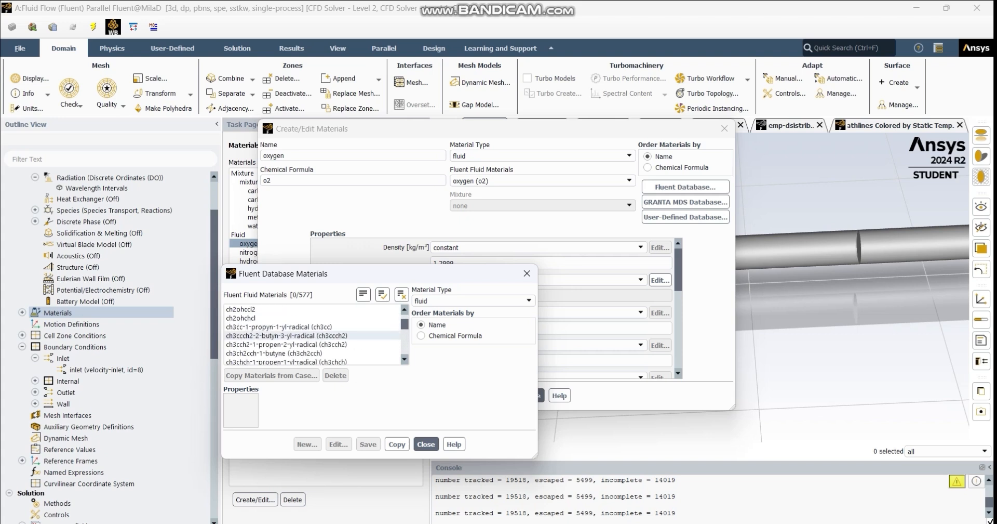
scroll(312, 335, down, 20)
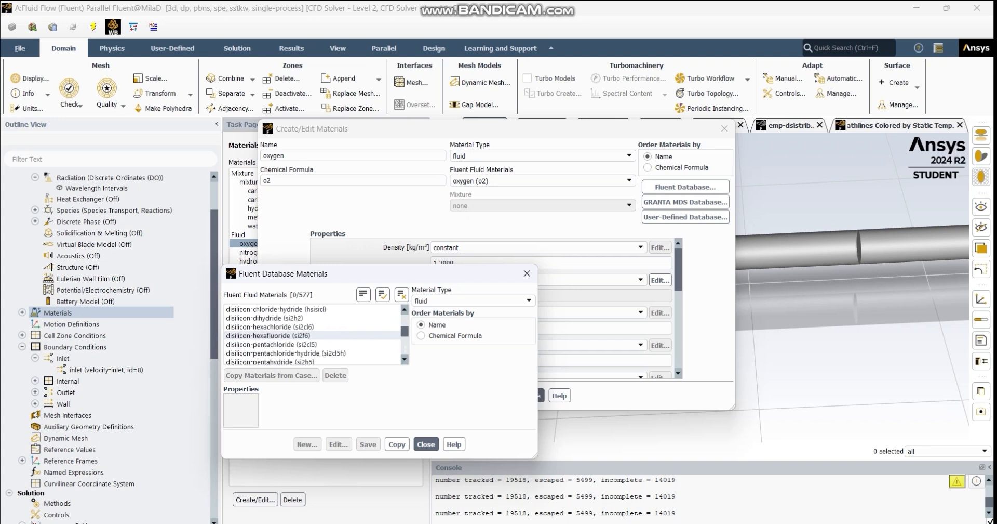
scroll(311, 335, down, 20)
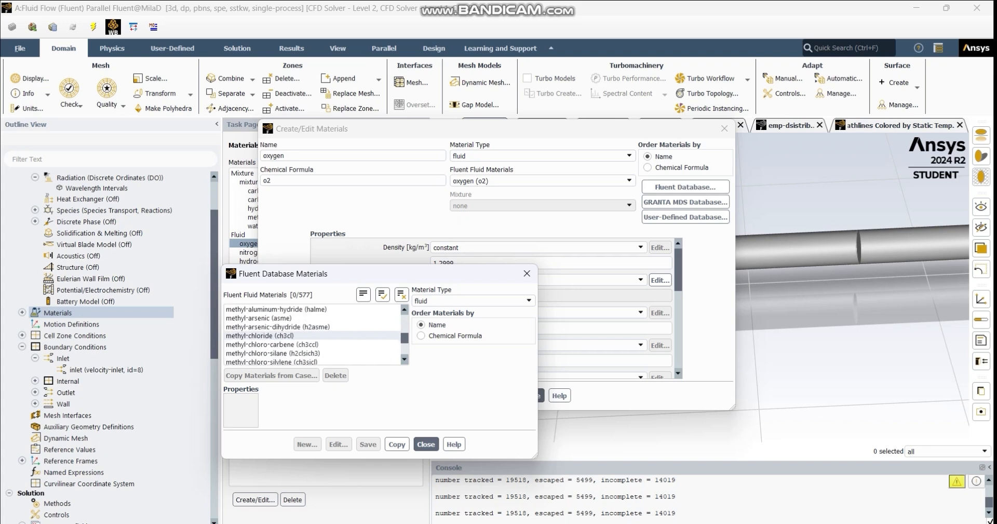
scroll(312, 335, up, 20)
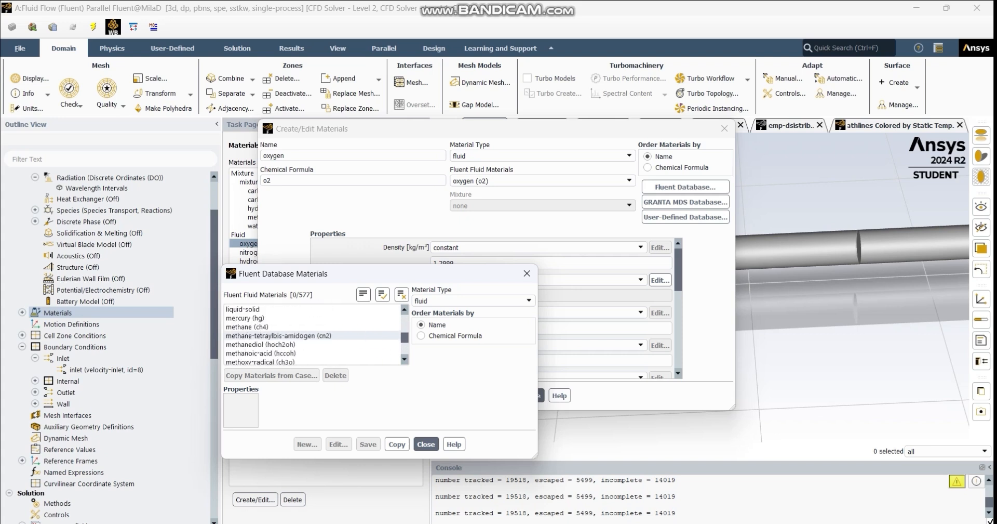
Step: Try to copy methane (ch4) from the Fluent database into the case, cancel the duplicate, and close the material dialogs
scroll(312, 333, down, 3)
click(312, 327)
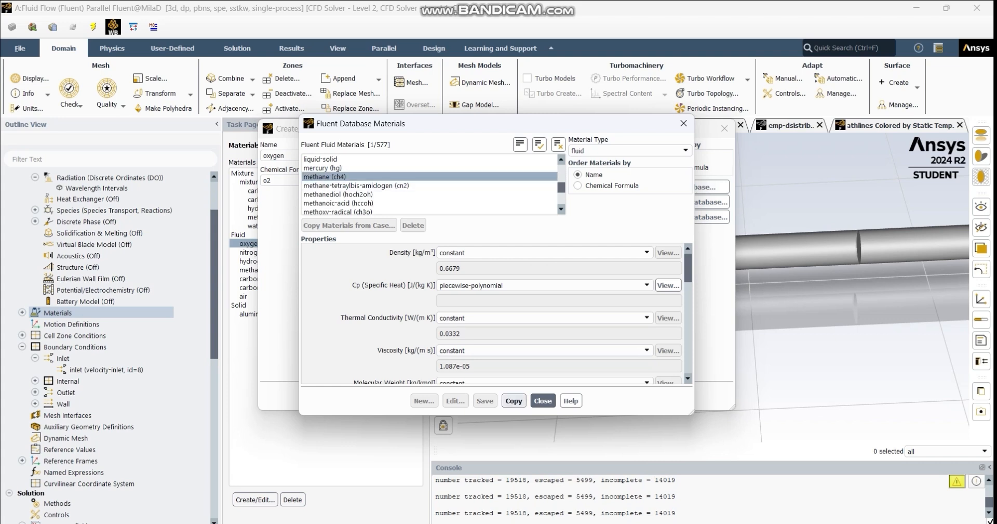
click(514, 401)
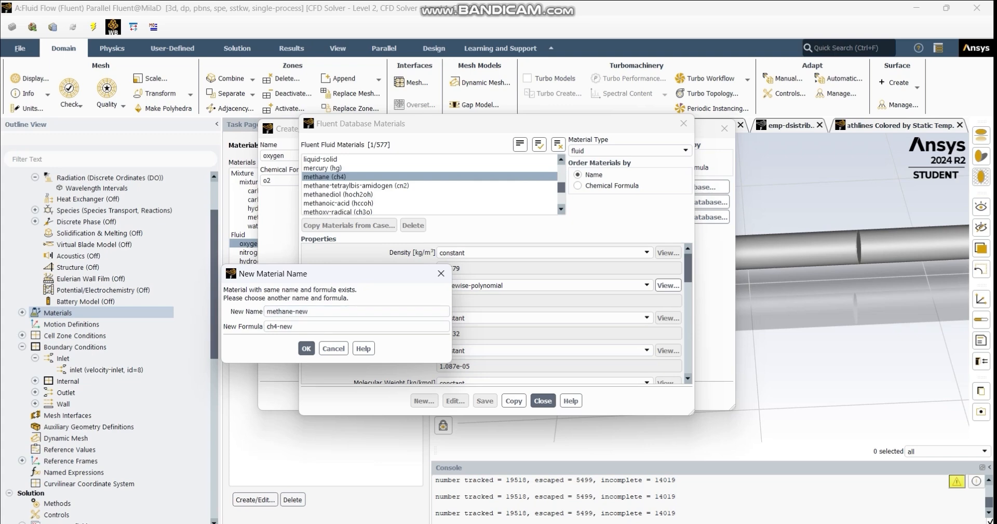
click(333, 348)
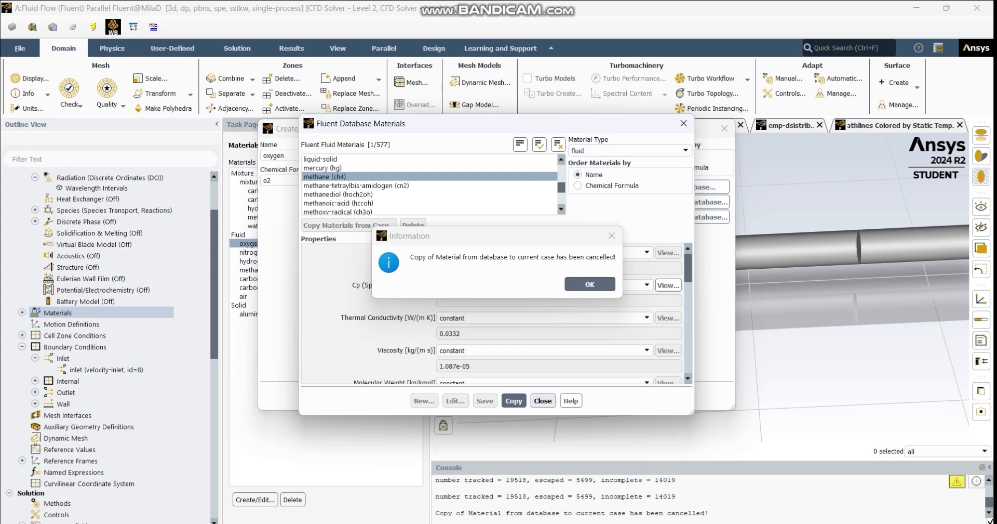
click(542, 400)
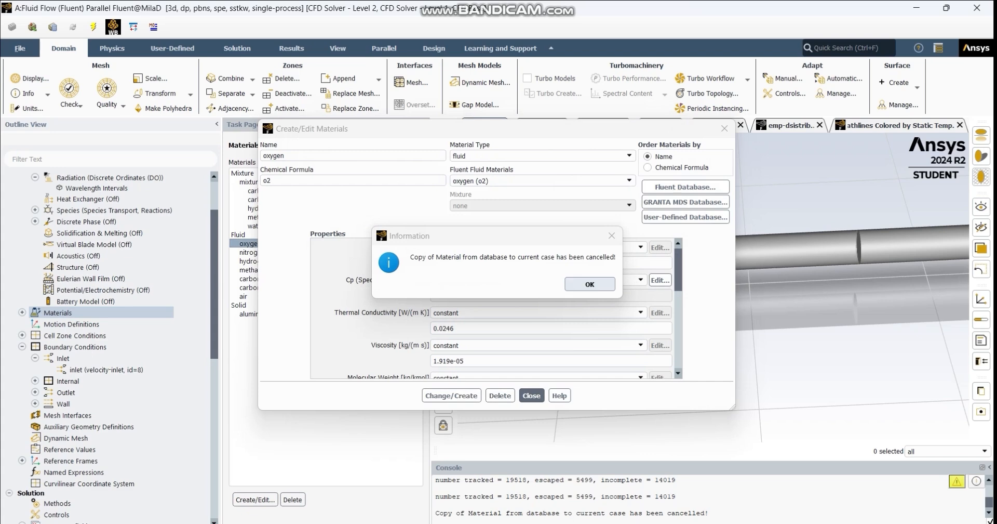
click(612, 236)
click(531, 395)
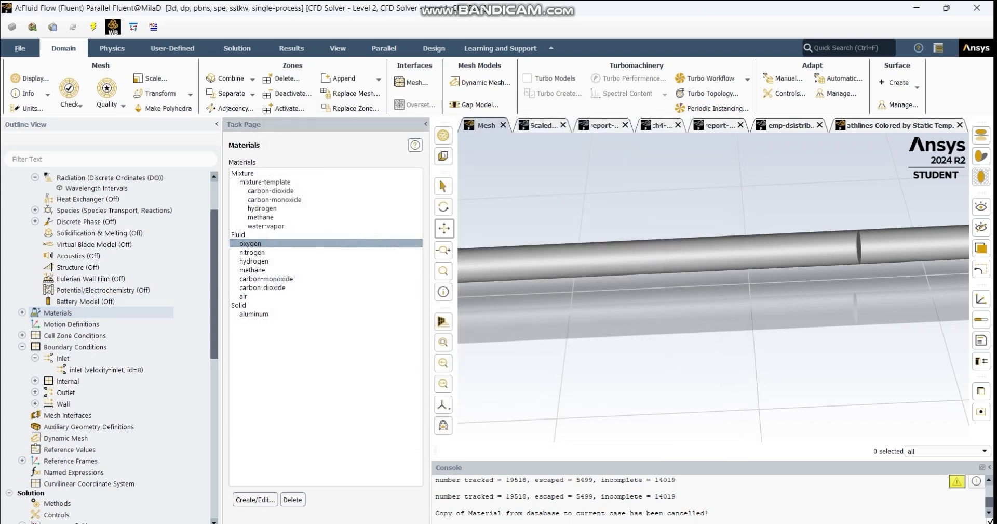
Step: Expand the Materials branch of the outline to list the case's fluid materials
click(22, 313)
click(35, 324)
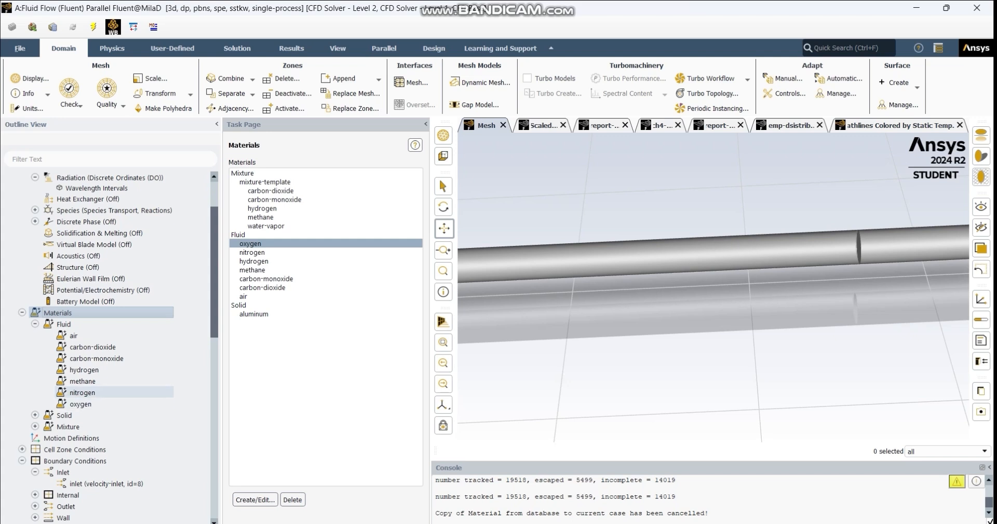
scroll(114, 353, up, 2)
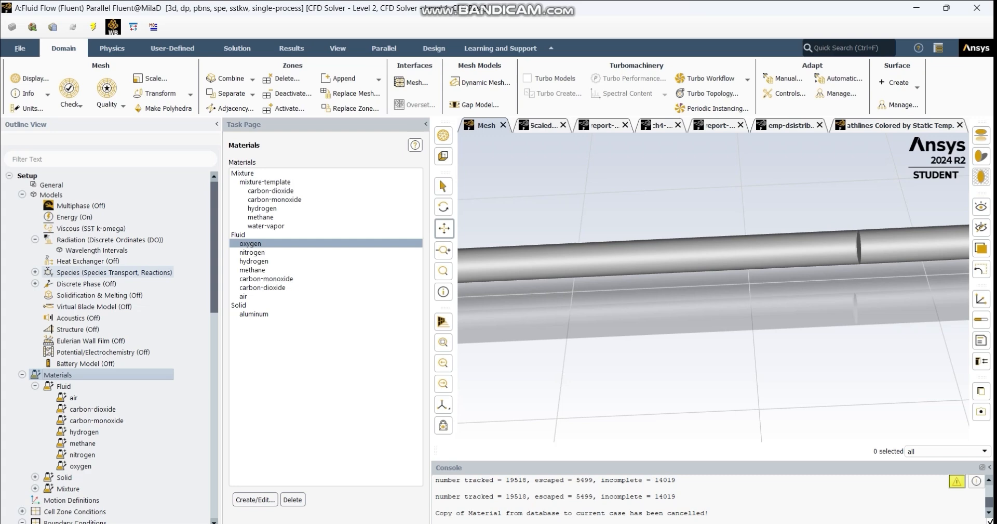
Step: Review the Species Model settings and the mixture-template's material properties, closing both without changes
double_click(115, 273)
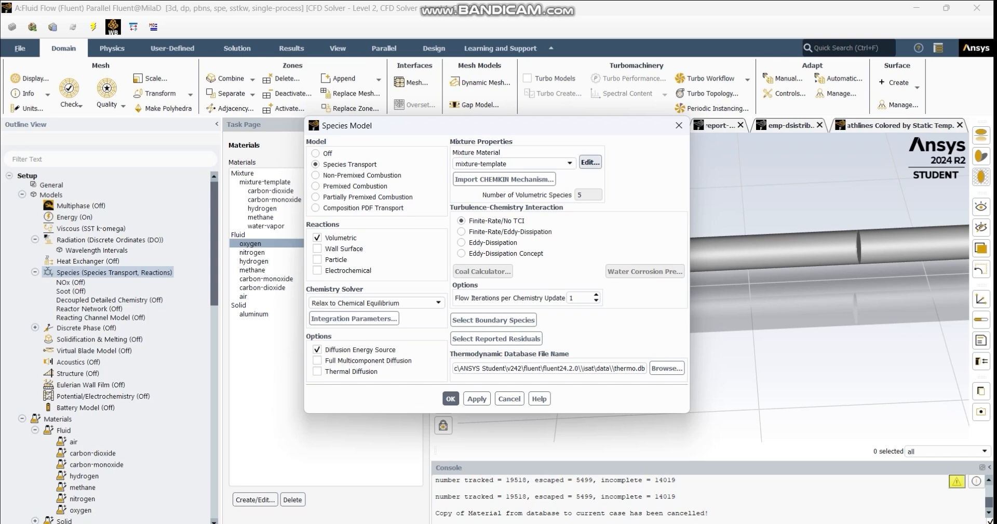
click(590, 162)
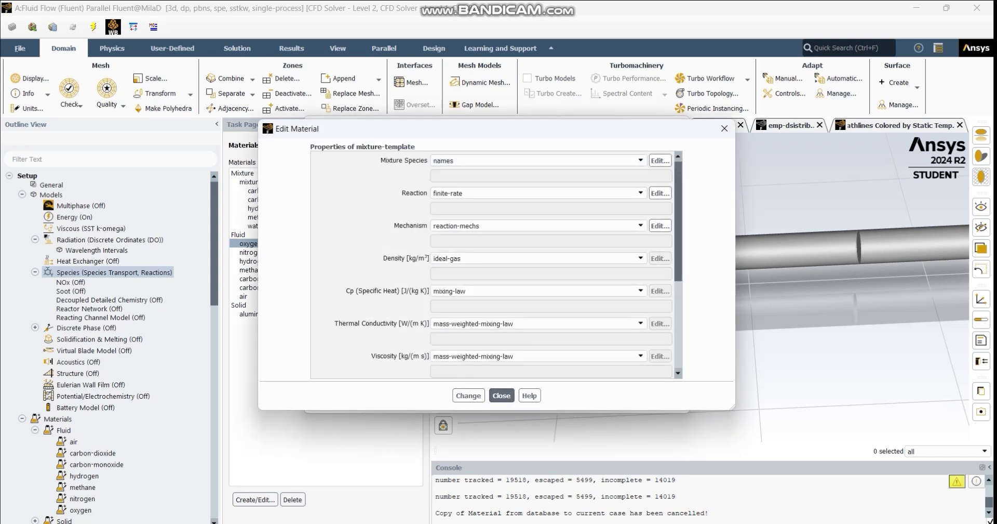
click(725, 128)
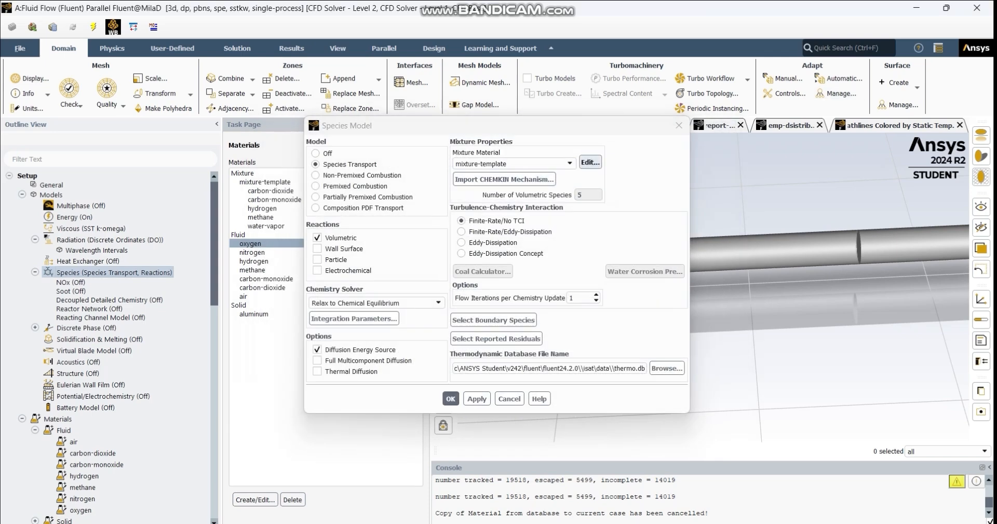
click(590, 162)
scroll(519, 296, down, 5)
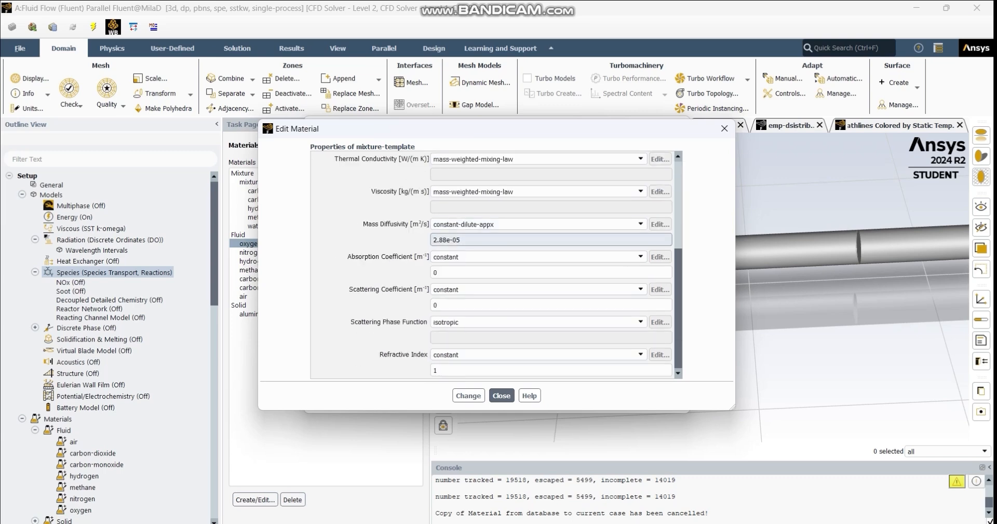
scroll(498, 260, up, 5)
click(724, 128)
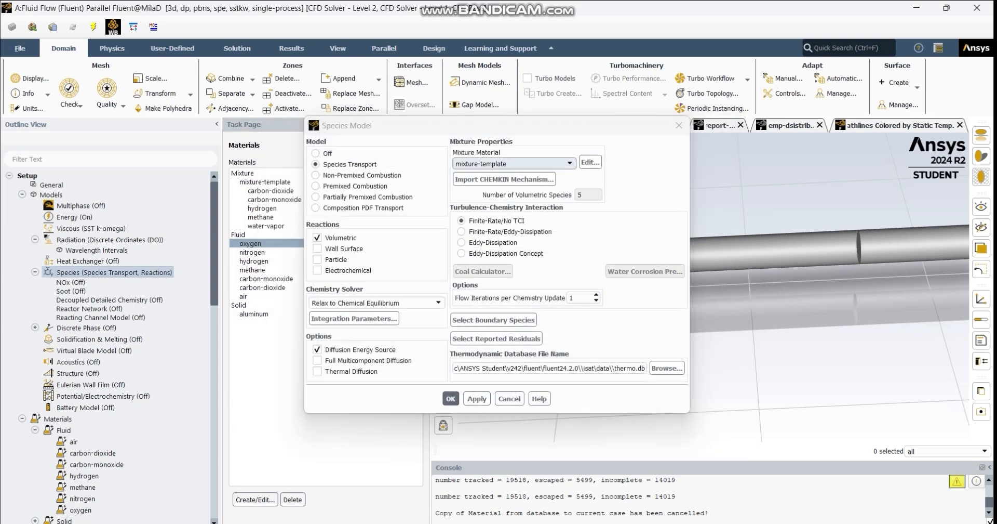
click(520, 164)
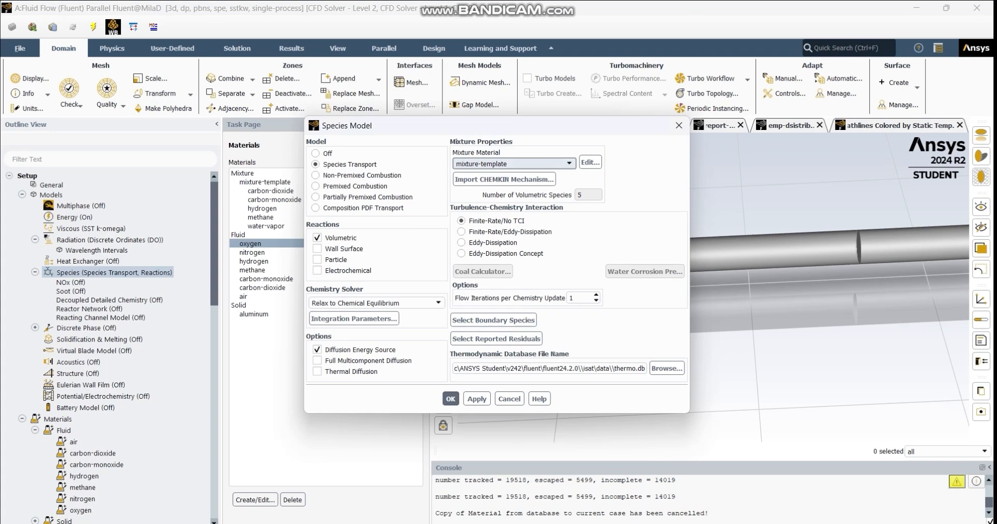
click(679, 125)
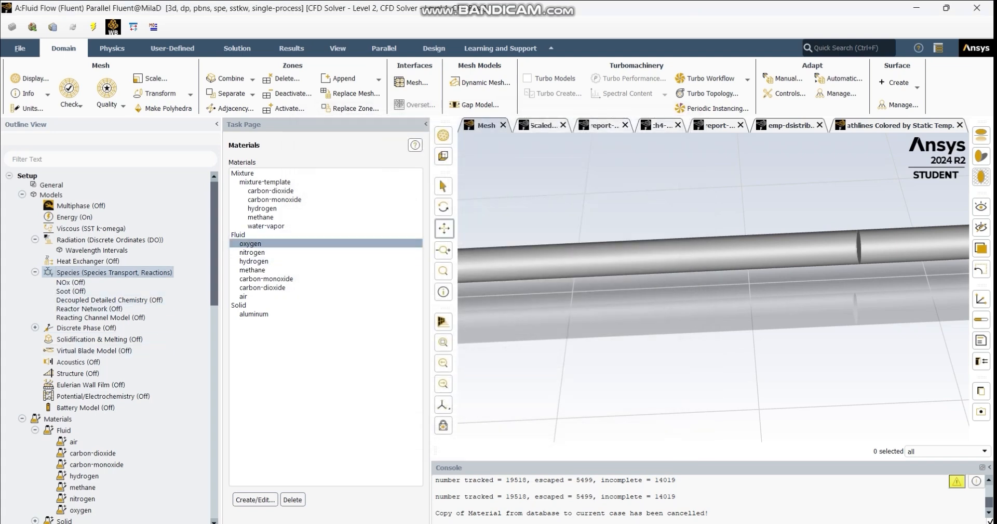
Step: Open mixture-template from the outline's mixture materials and look through its full property list
scroll(103, 359, down, 1)
scroll(104, 310, up, 1)
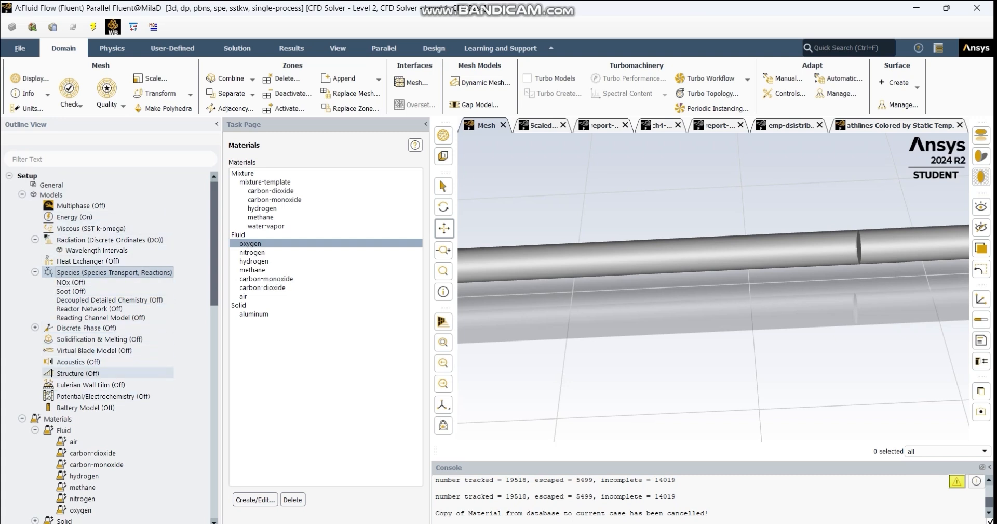
scroll(104, 446, down, 2)
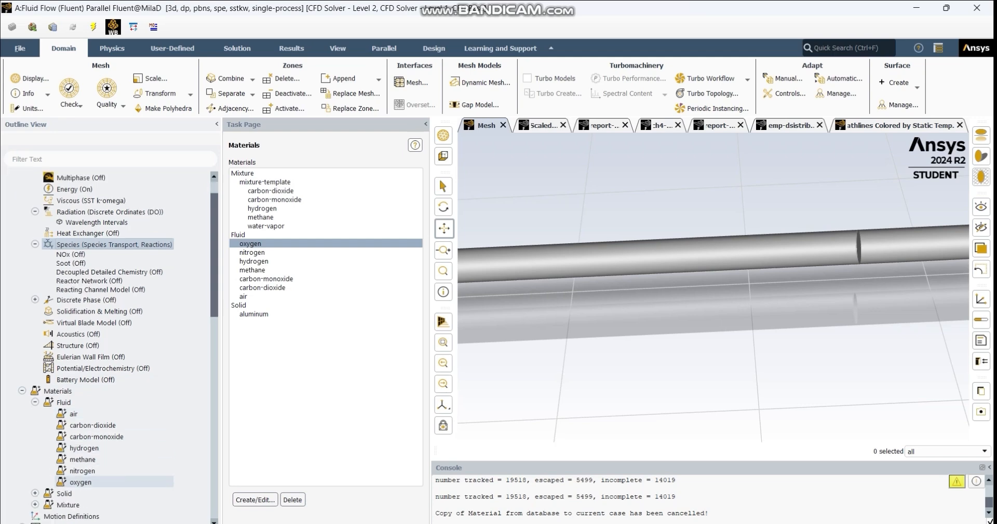
click(35, 470)
scroll(93, 482, down, 1)
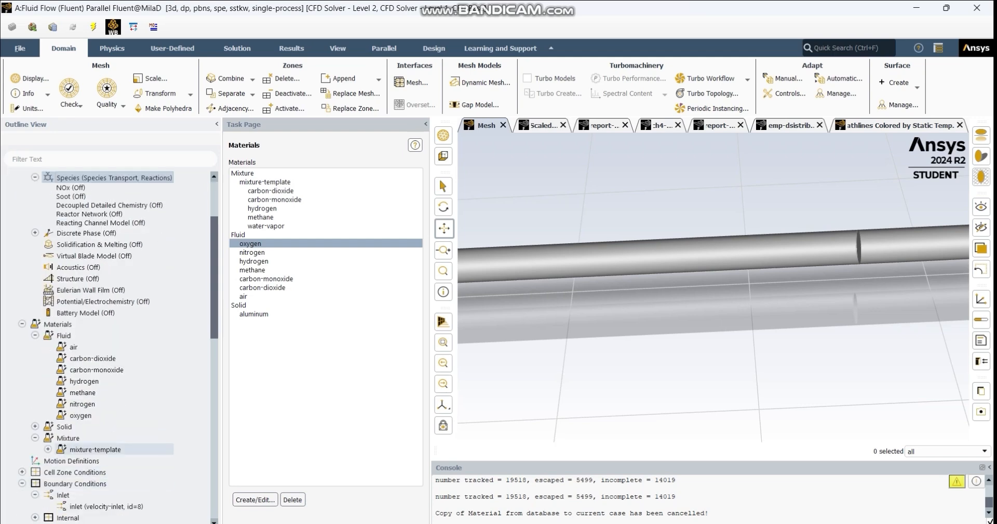
double_click(95, 449)
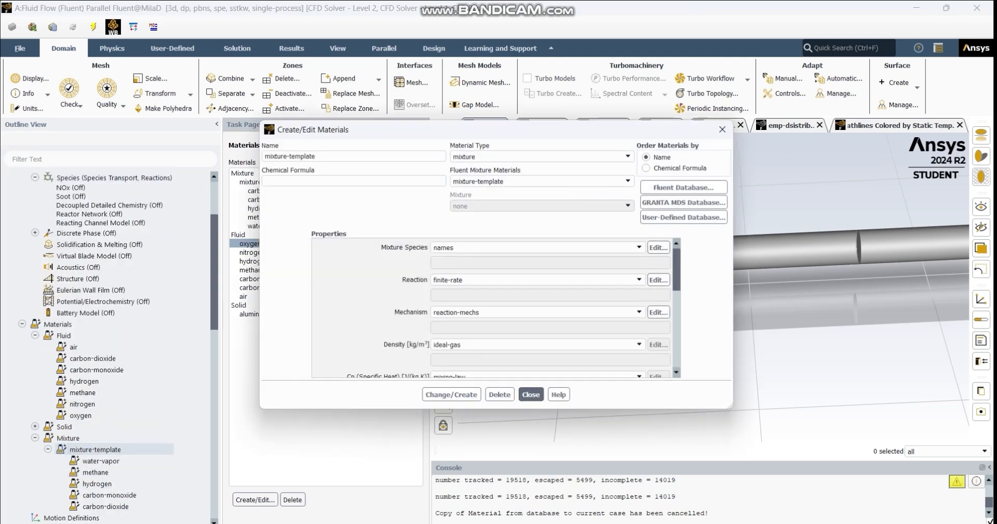
scroll(535, 281, down, 3)
scroll(536, 281, up, 3)
scroll(535, 281, up, 1)
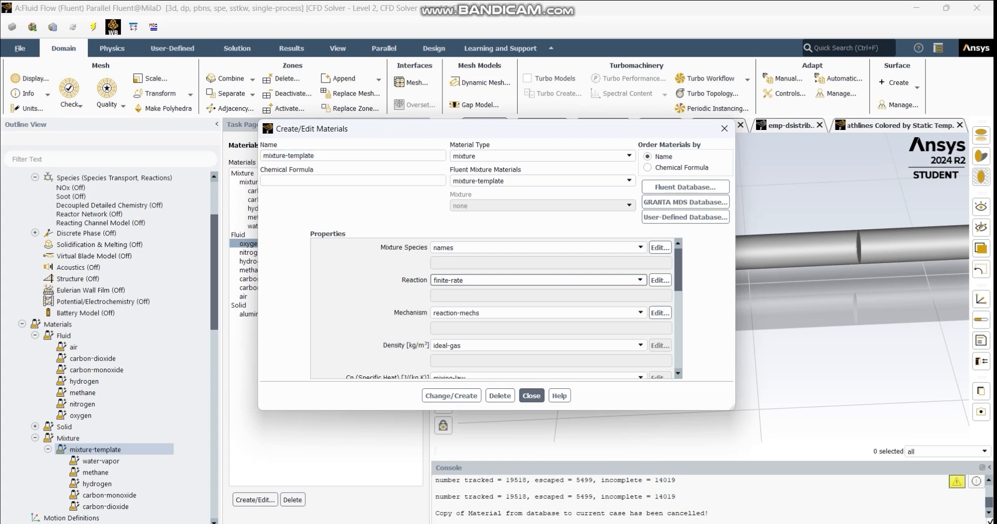
Step: Examine the available and selected species of mixture-template, then close the species and material dialogs
click(661, 247)
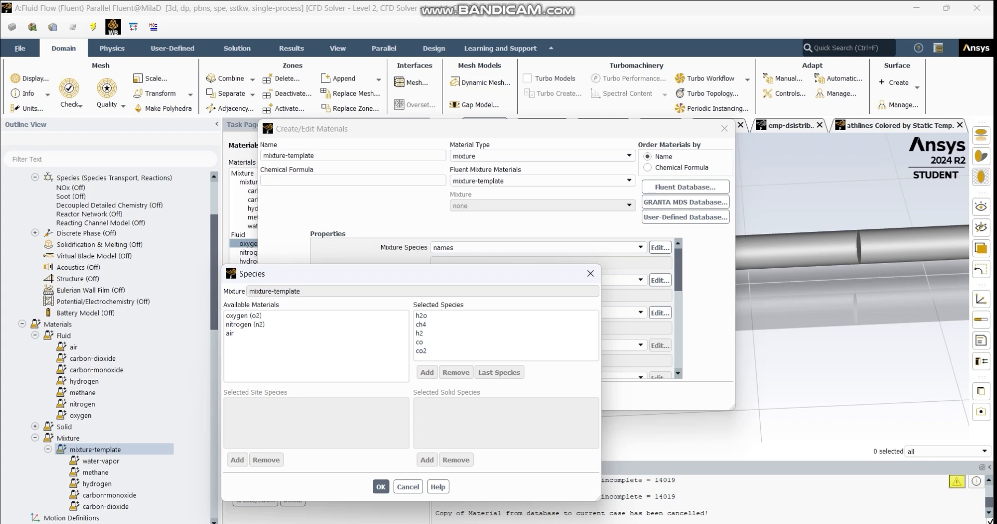
click(467, 351)
click(591, 273)
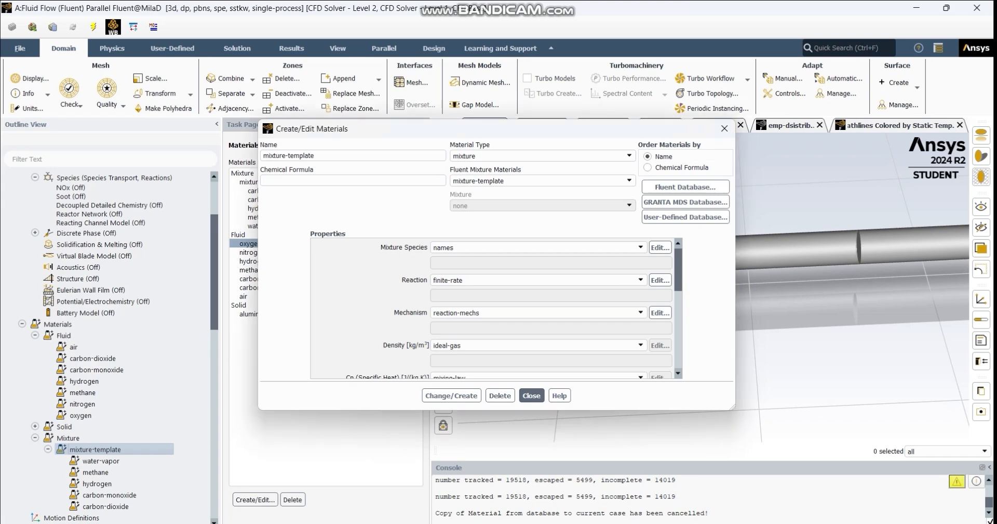
click(725, 129)
Step: Open the finite-rate reaction definitions of mixture-template through the Species Model
scroll(115, 250, up, 2)
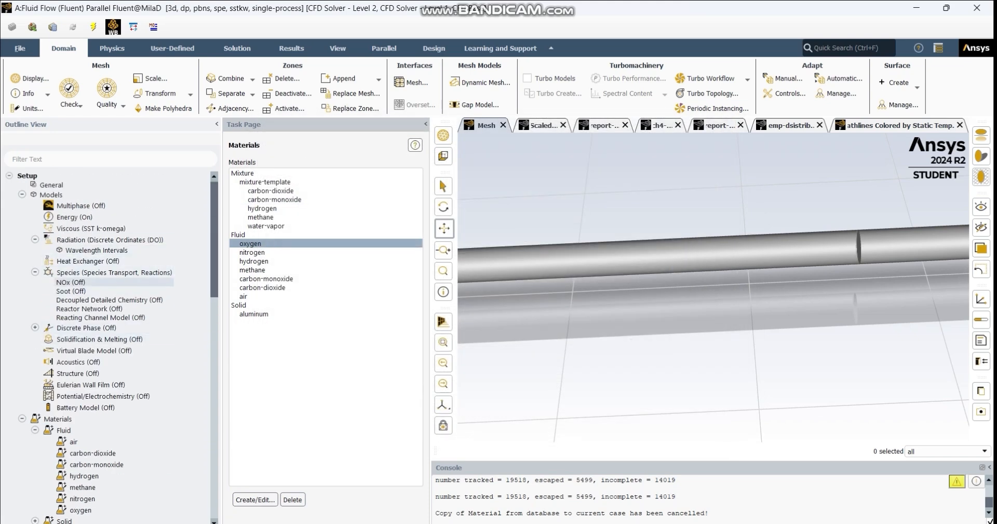
double_click(114, 272)
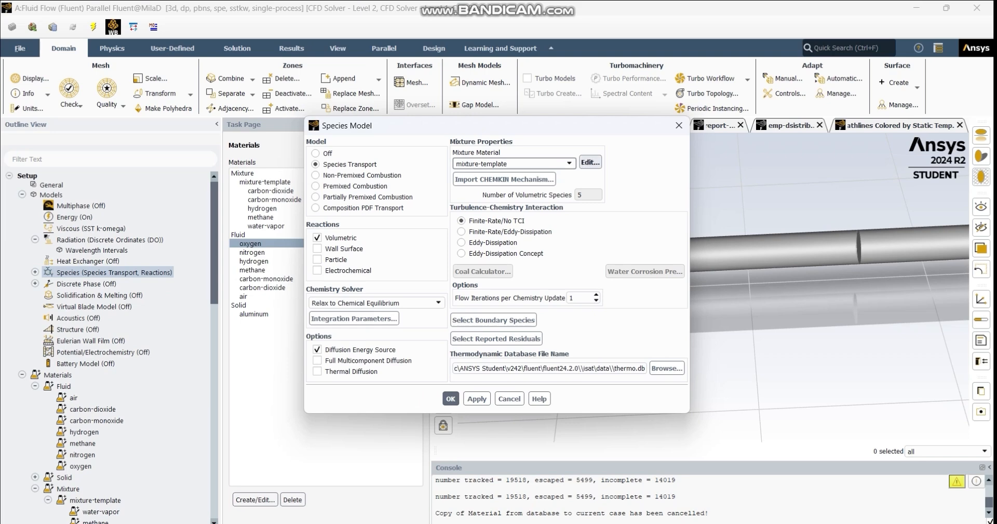
click(590, 161)
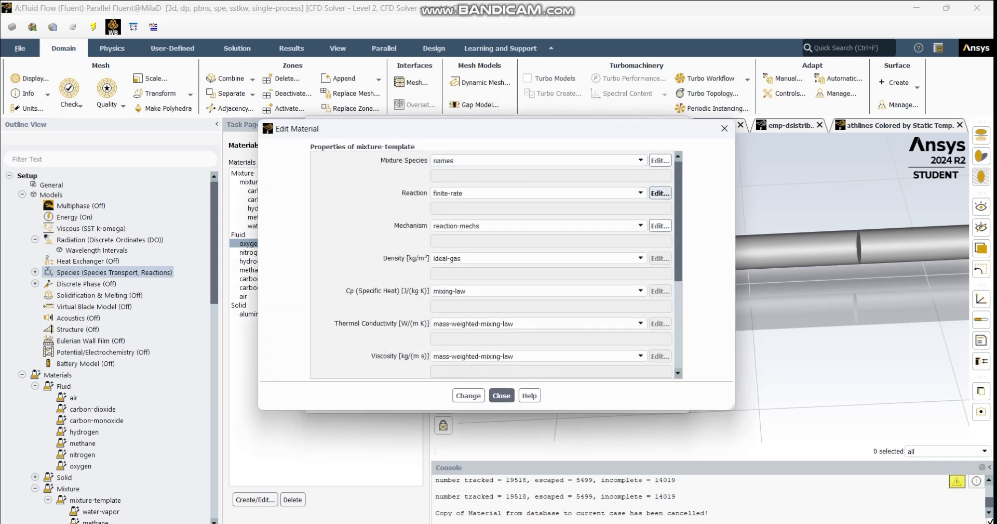
click(660, 193)
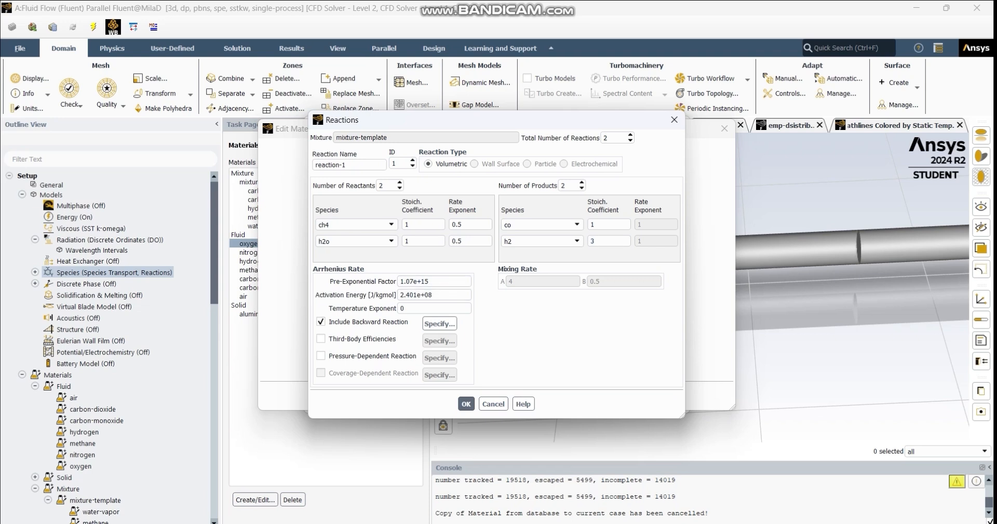
Step: Inspect reaction-1's forward Arrhenius rate values and open its backward reaction parameters
click(430, 281)
drag(434, 294, 396, 294)
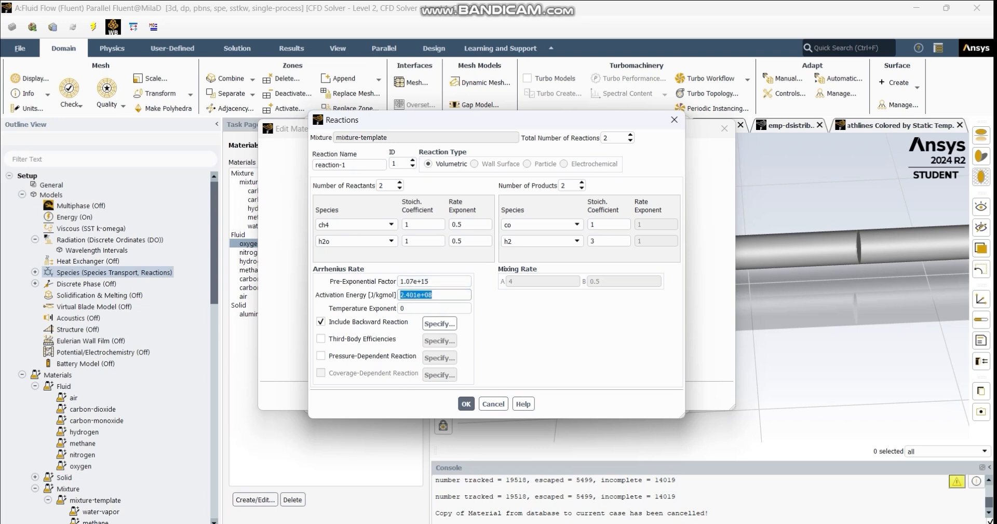
click(535, 322)
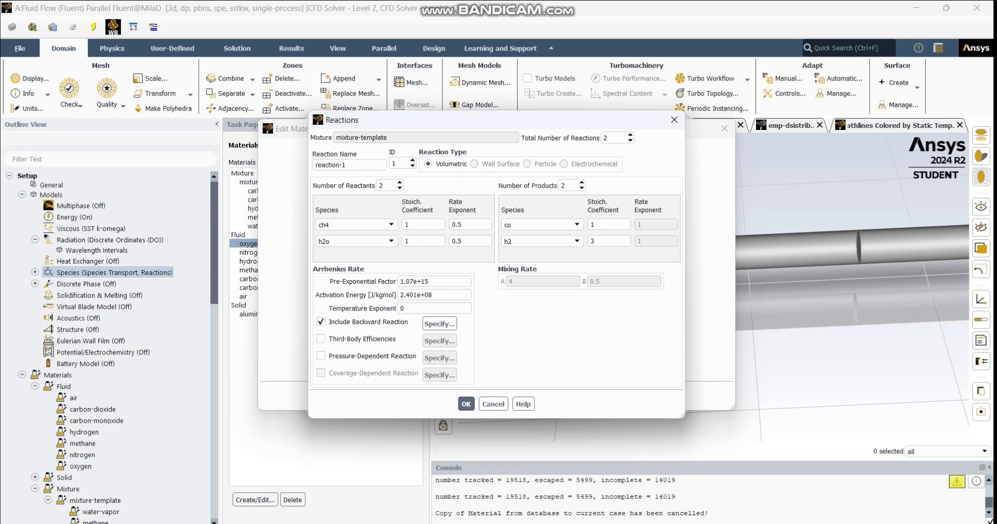
click(439, 323)
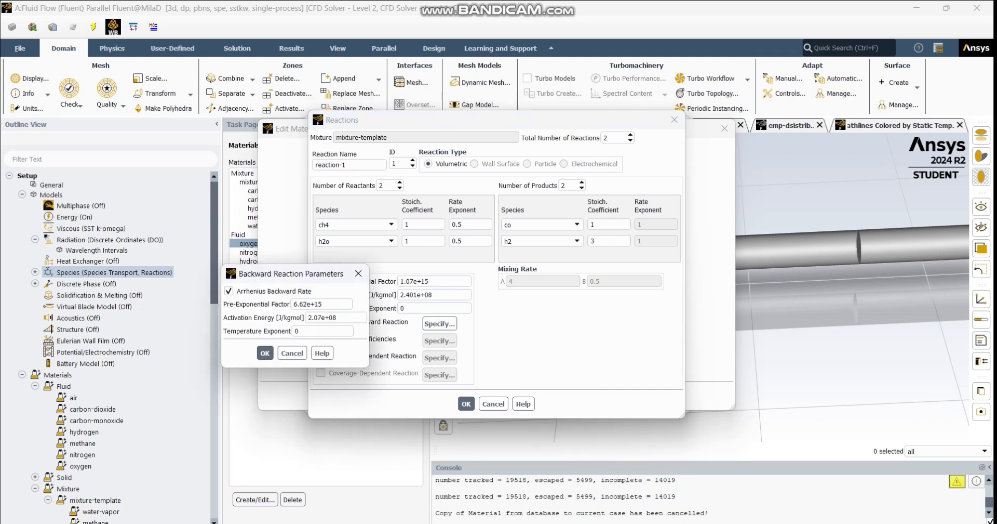
Step: Check reaction-1's backward activation energy, close its backward parameters and switch the reaction definitions to reaction ID 2
drag(323, 304, 307, 317)
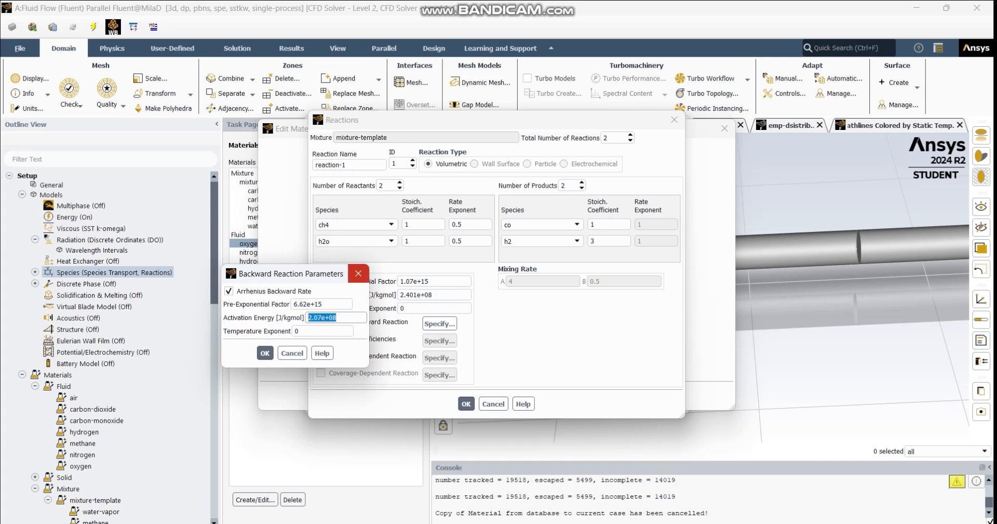
click(359, 273)
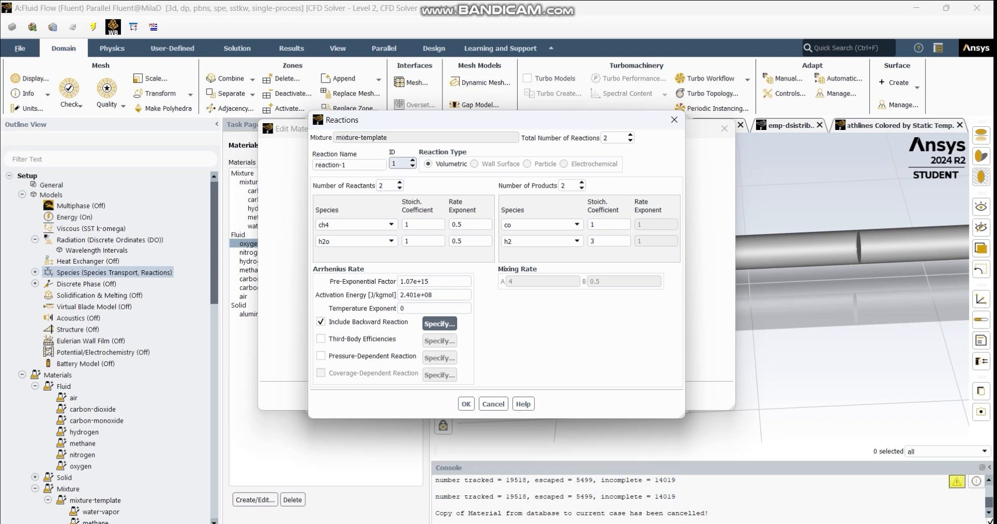
click(413, 161)
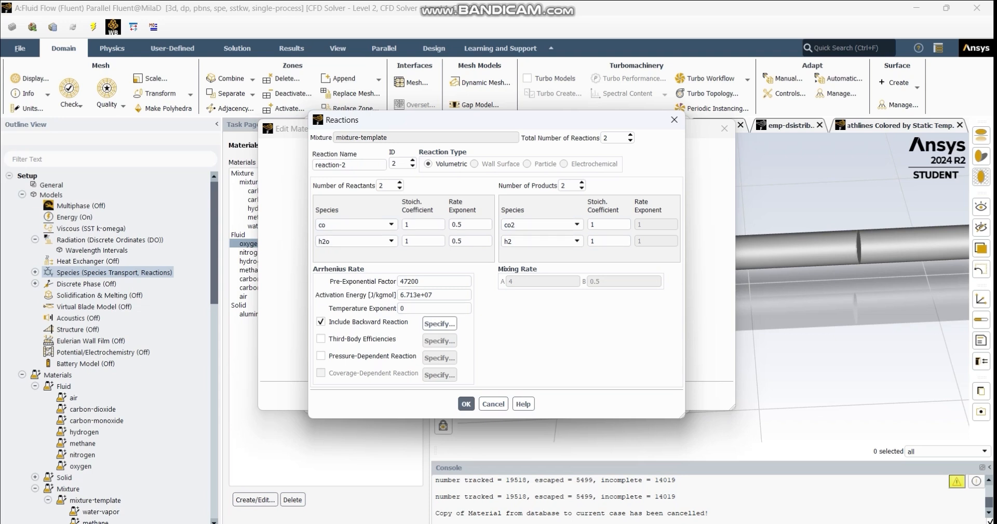
Step: Inspect reaction-2's forward Arrhenius values and backward reaction parameters, then close the reaction definitions
click(421, 281)
double_click(422, 282)
drag(437, 294, 399, 294)
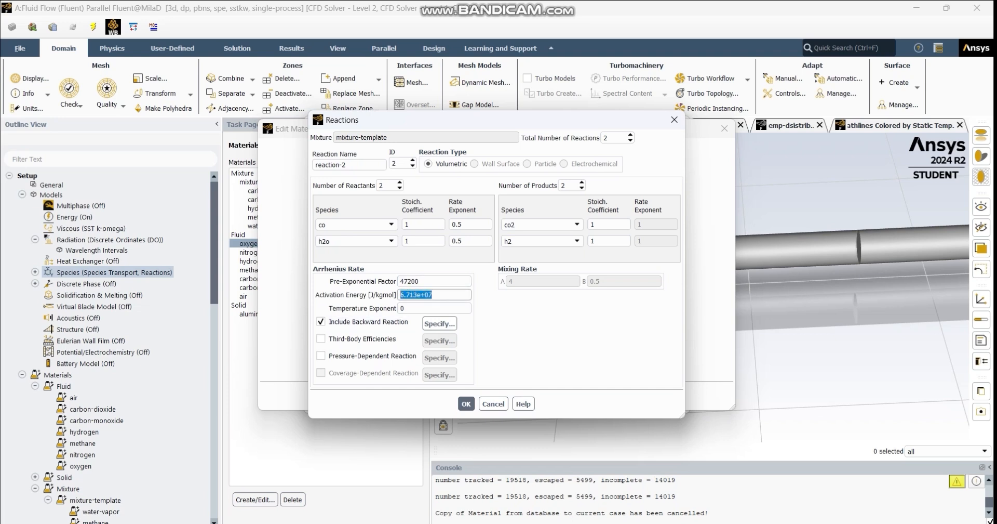
click(439, 324)
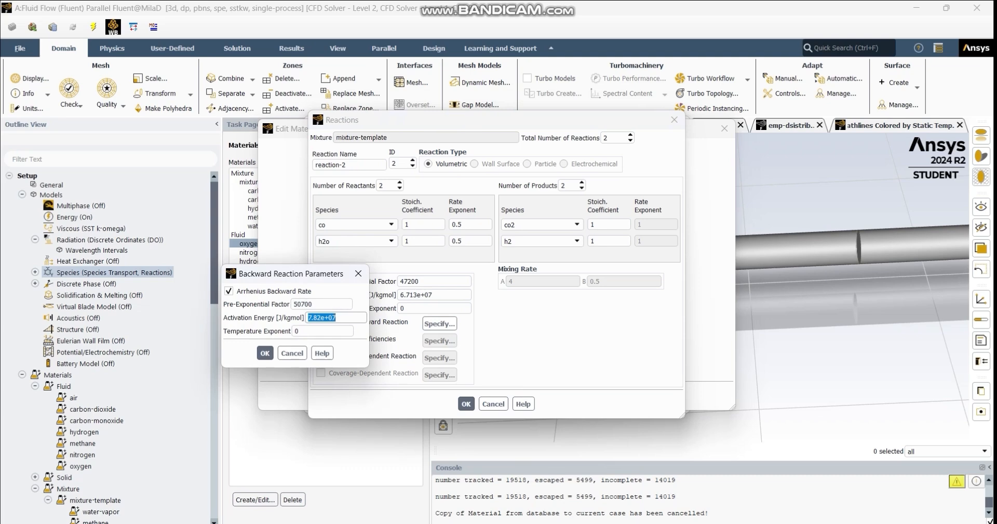
click(359, 273)
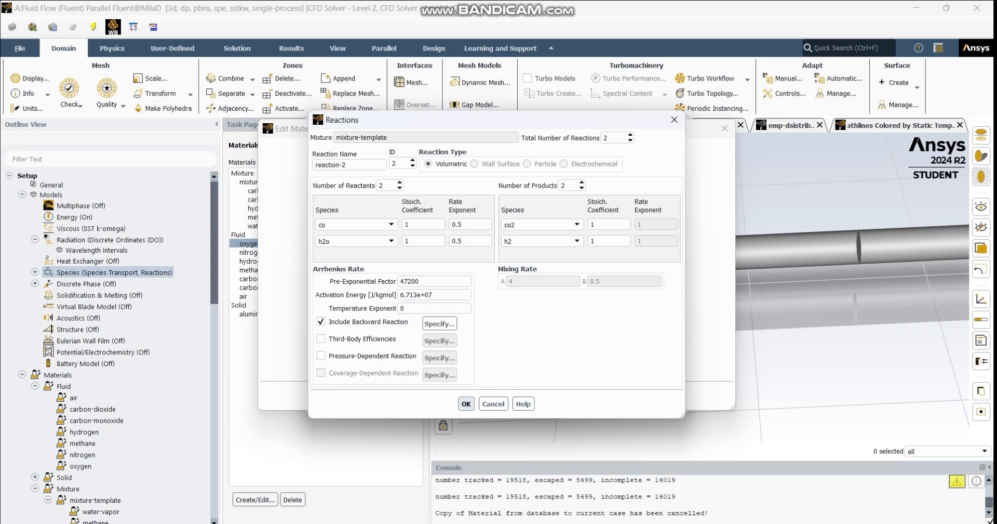
key(Return)
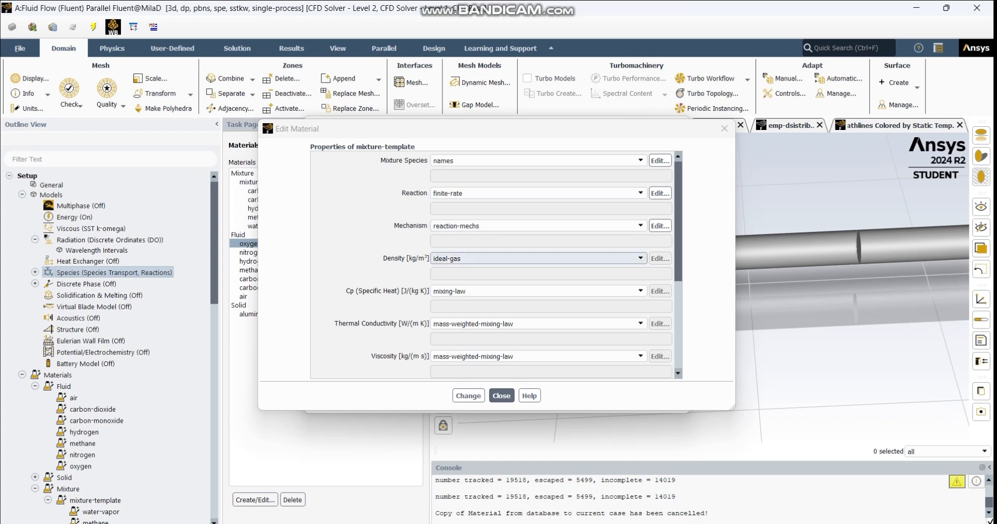
Step: Look through the density method options and the remaining transport and radiation properties of mixture-template
click(539, 259)
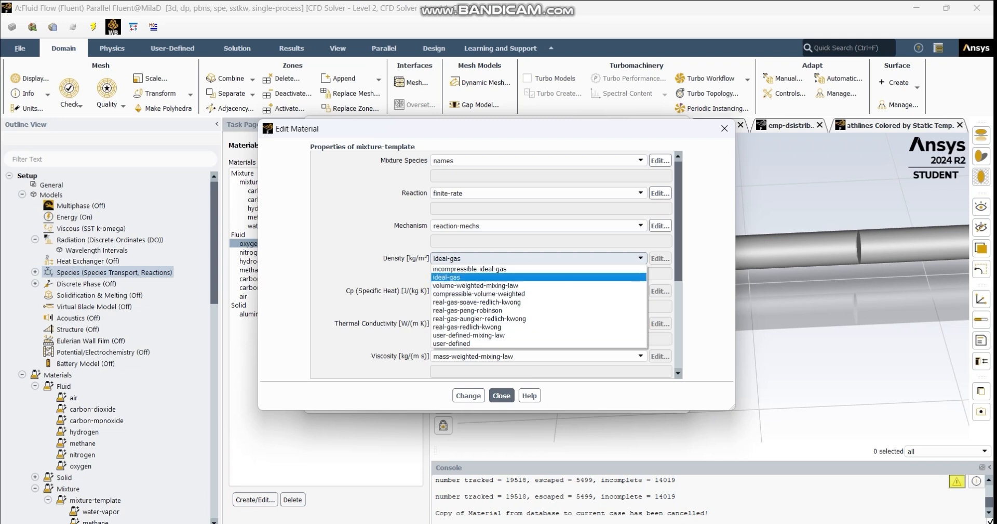
click(538, 258)
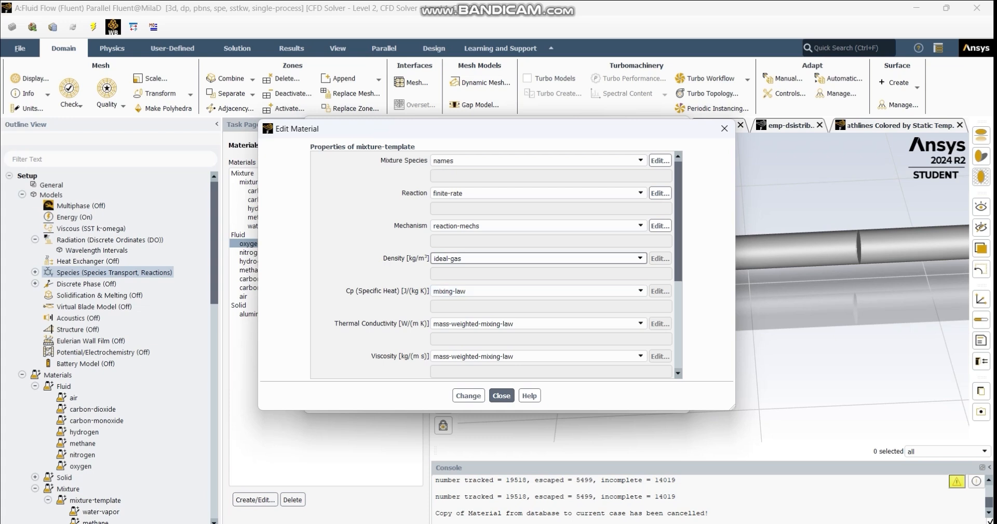
scroll(535, 291, down, 2)
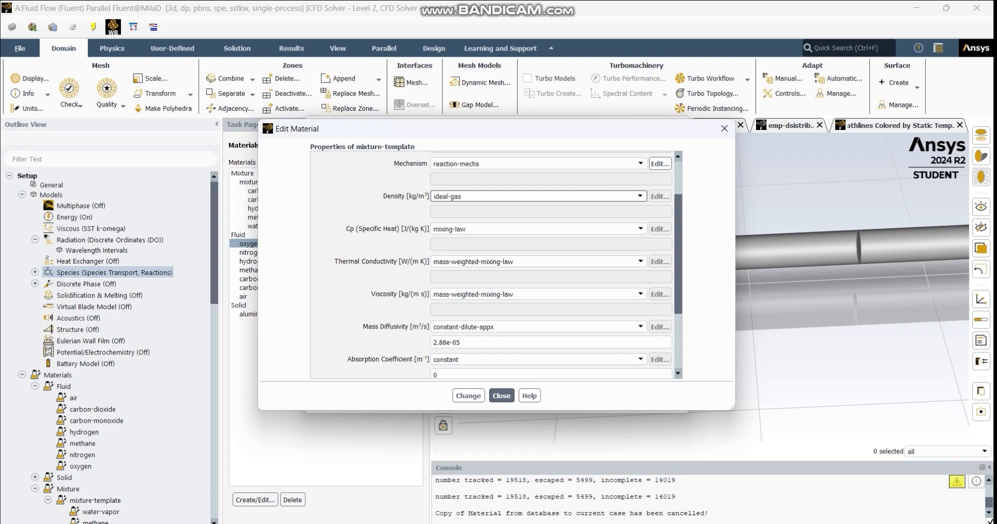
scroll(499, 270, down, 5)
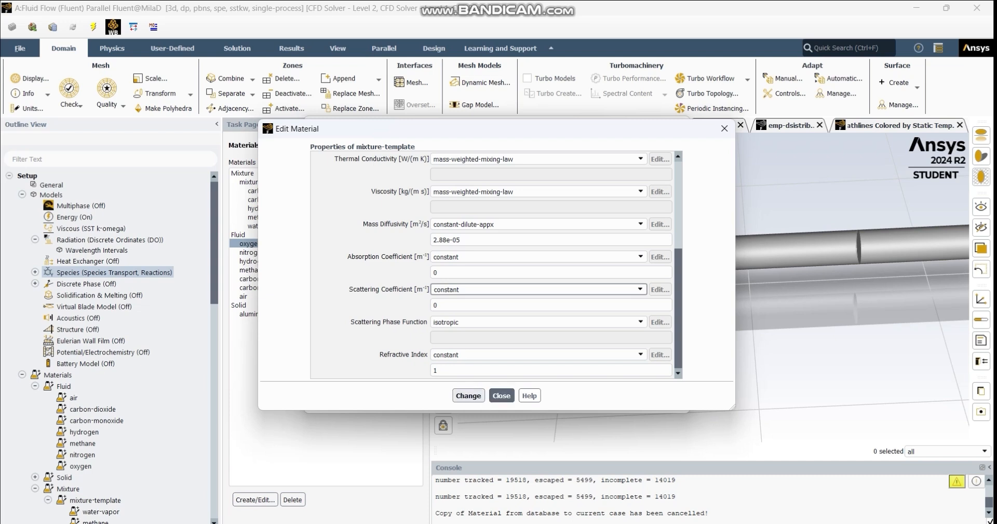
Step: Apply the mixture-template material properties and confirm the Species Model settings
click(468, 395)
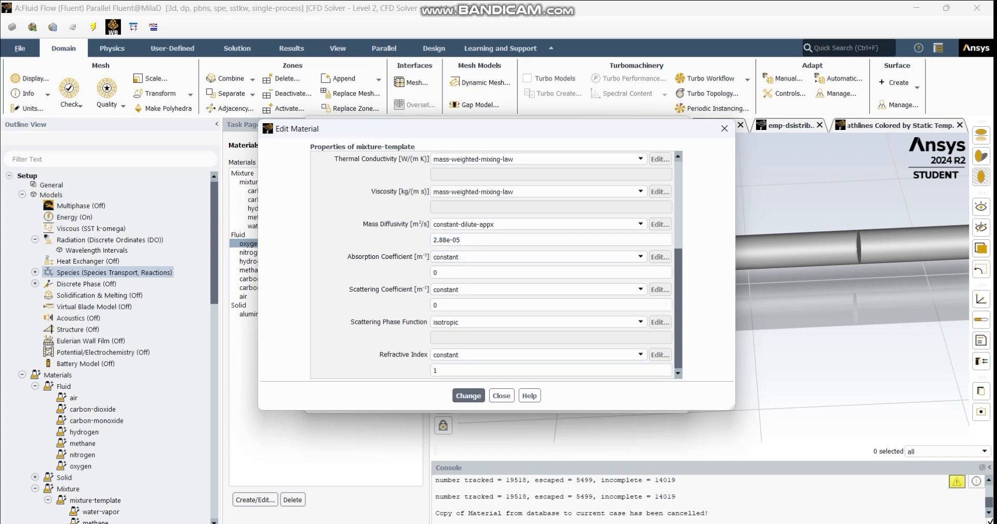
click(501, 395)
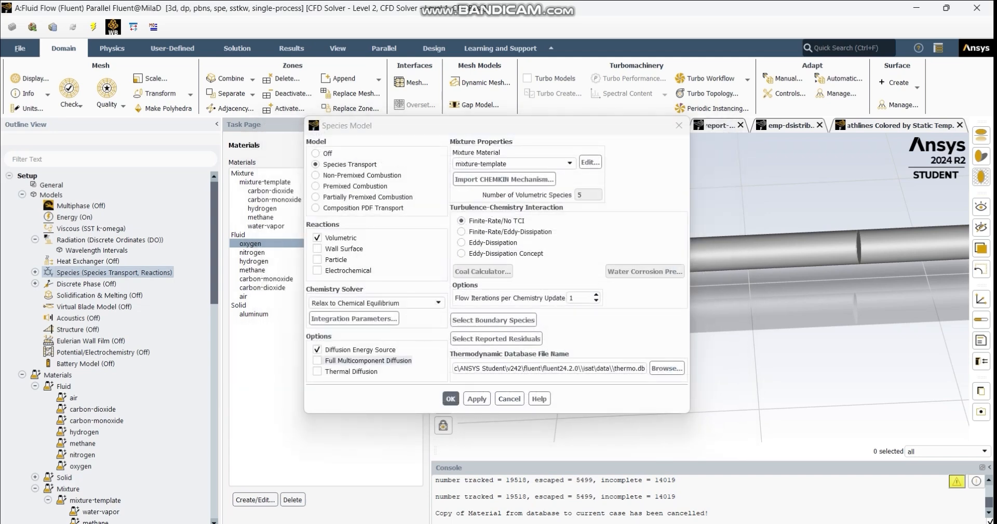
click(450, 399)
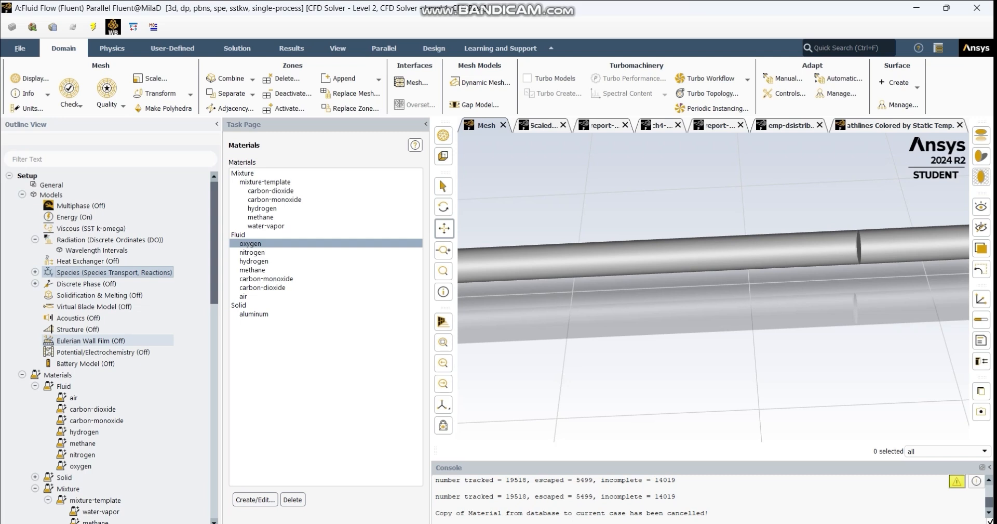
Step: Display the boundary conditions list, then briefly open and close the inlet's velocity-inlet settings
click(23, 375)
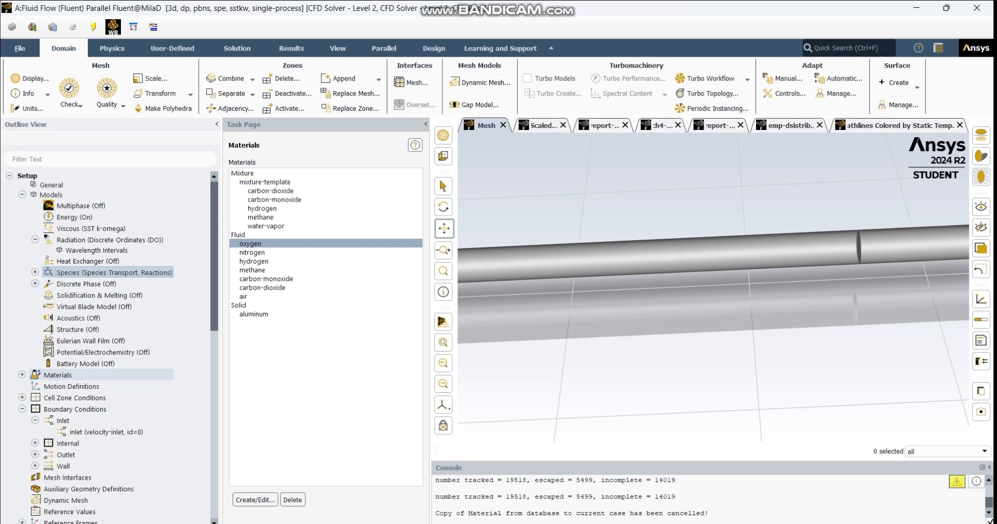
scroll(62, 390, down, 1)
scroll(62, 392, down, 1)
click(22, 347)
double_click(75, 347)
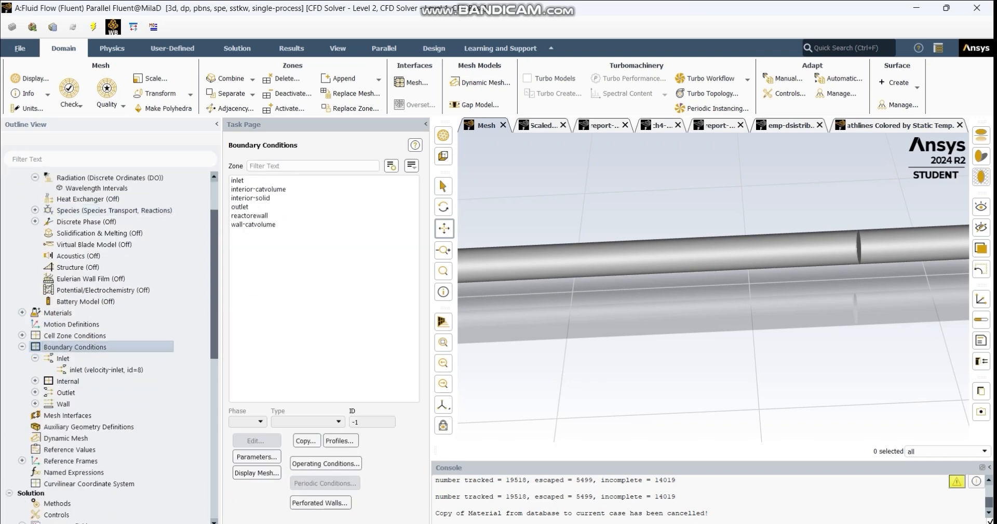
click(106, 369)
double_click(106, 370)
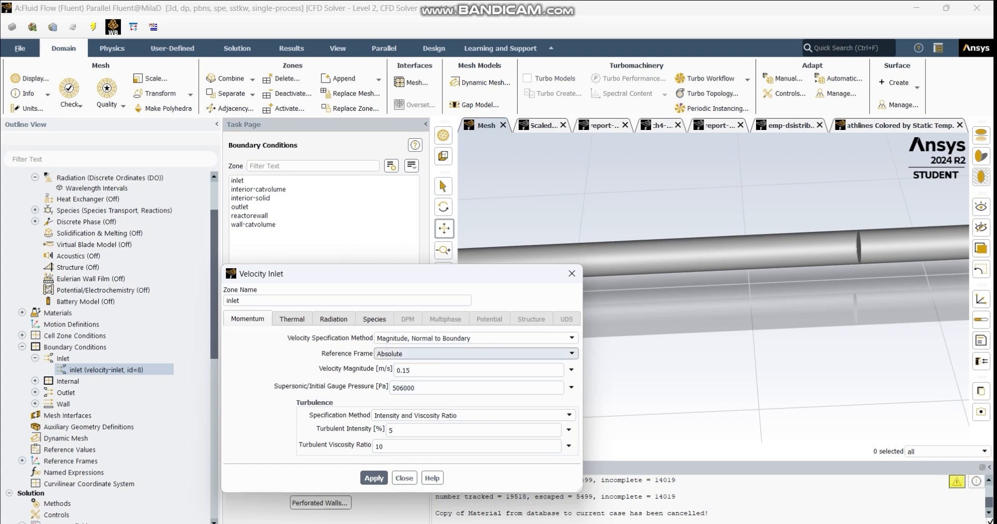
click(572, 273)
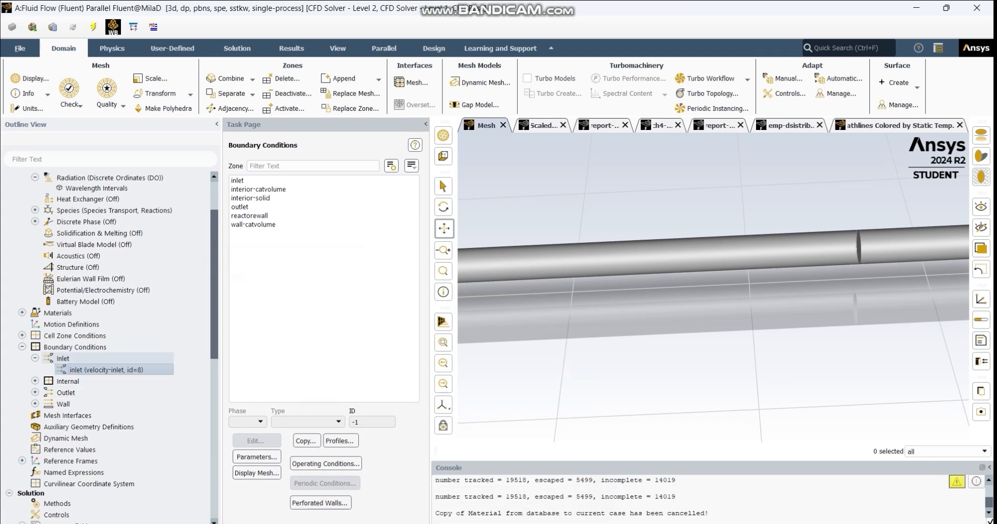
Step: Look through the boundary types available for the inlet zone, keeping velocity-inlet selected
double_click(75, 347)
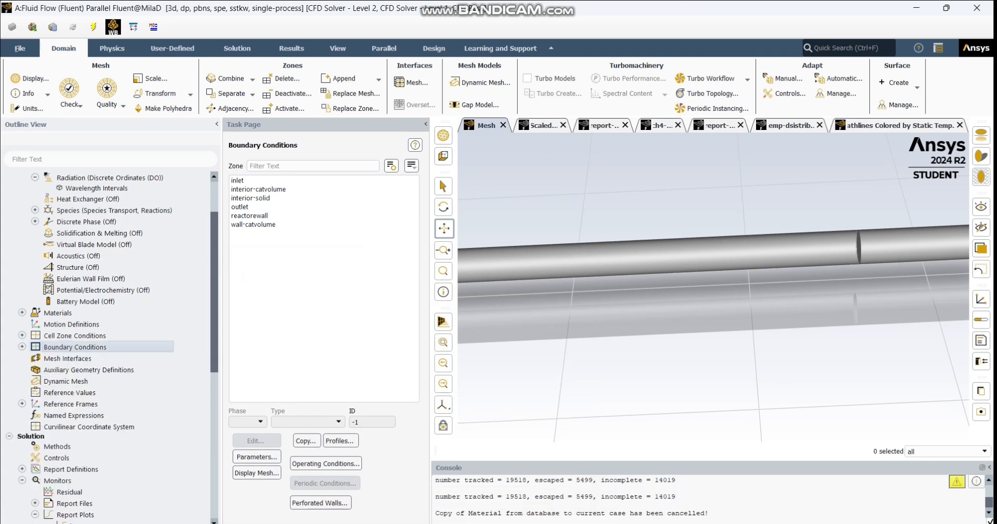
click(238, 180)
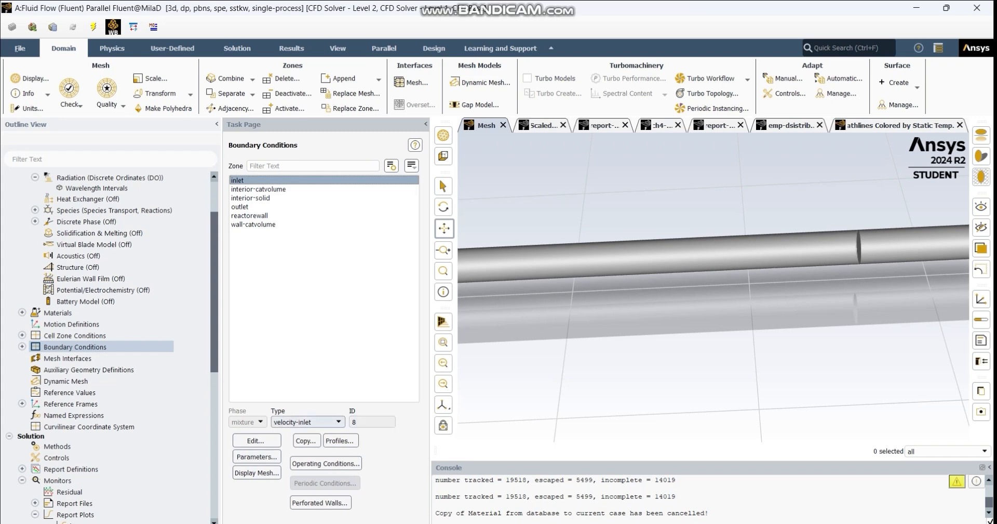
click(306, 421)
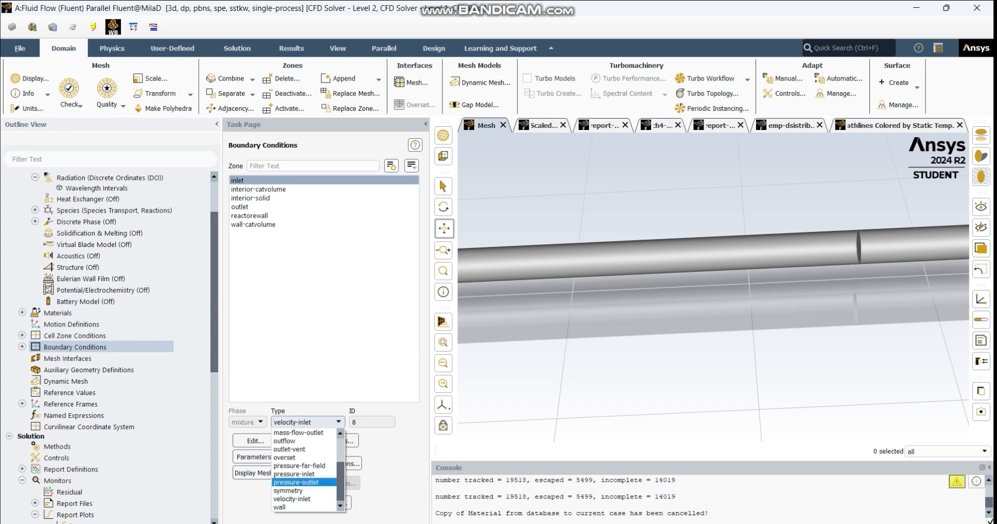
scroll(304, 452, up, 2)
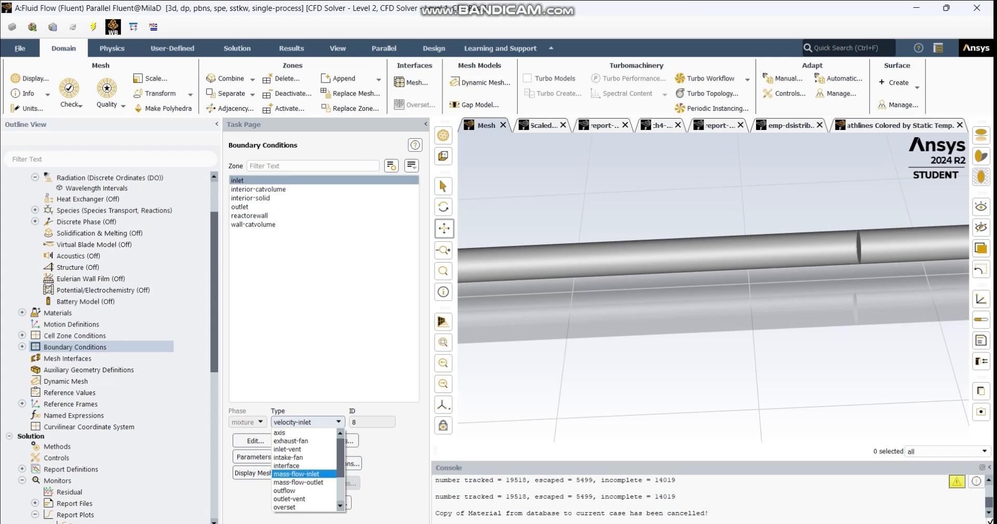
click(308, 422)
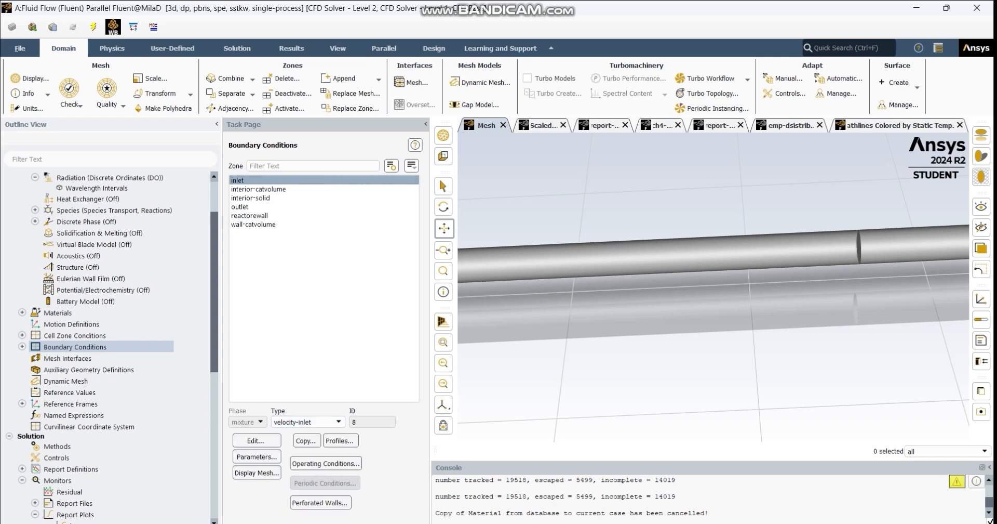
Step: Review the velocity inlet's momentum, thermal, radiation and species mole fraction settings, then close them
click(21, 346)
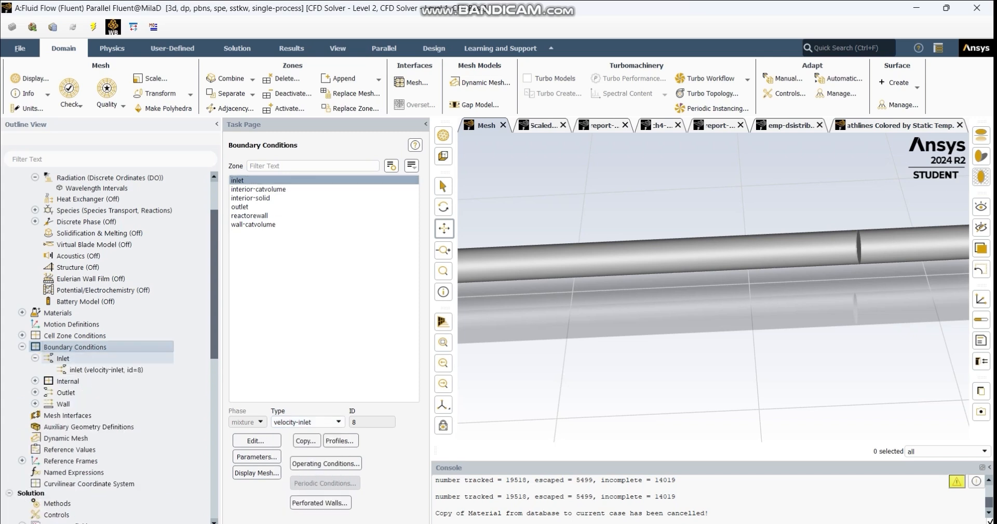
click(106, 369)
double_click(106, 369)
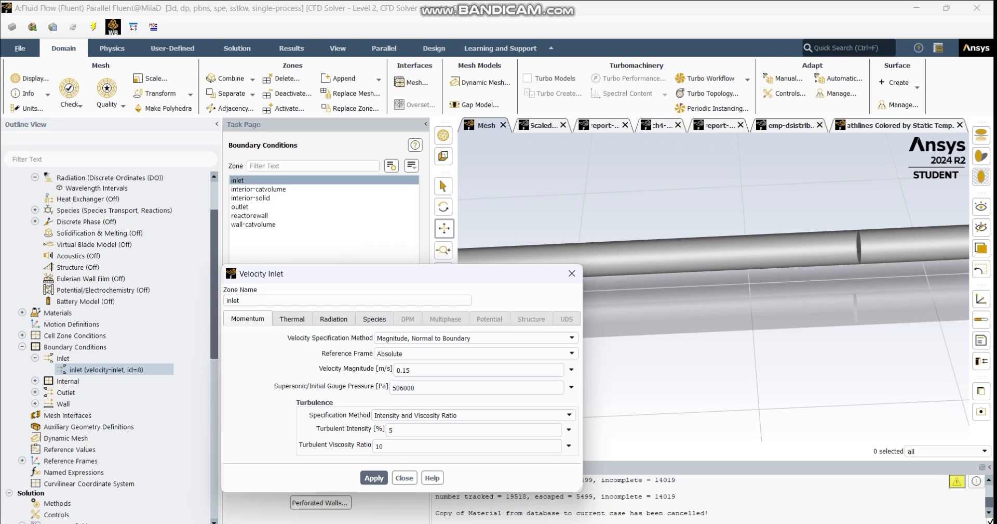
click(292, 319)
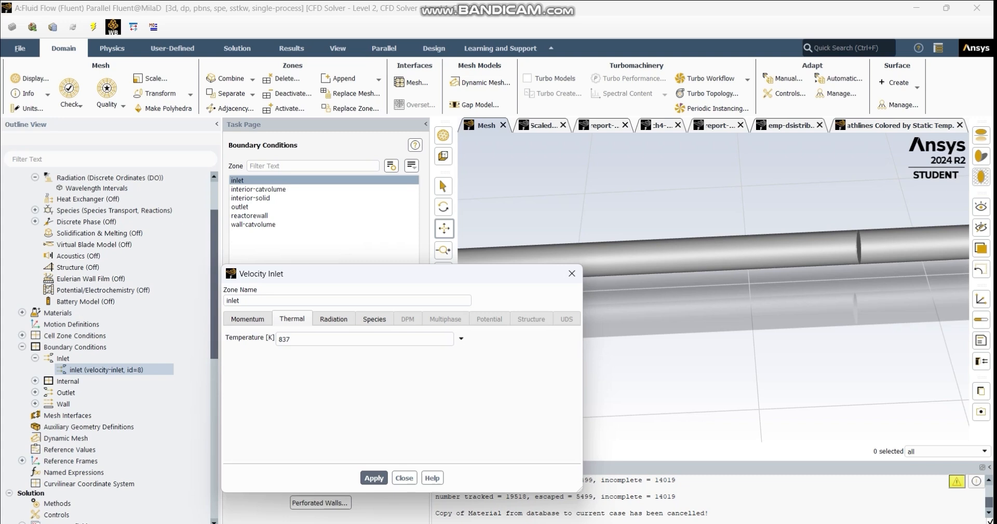
click(334, 319)
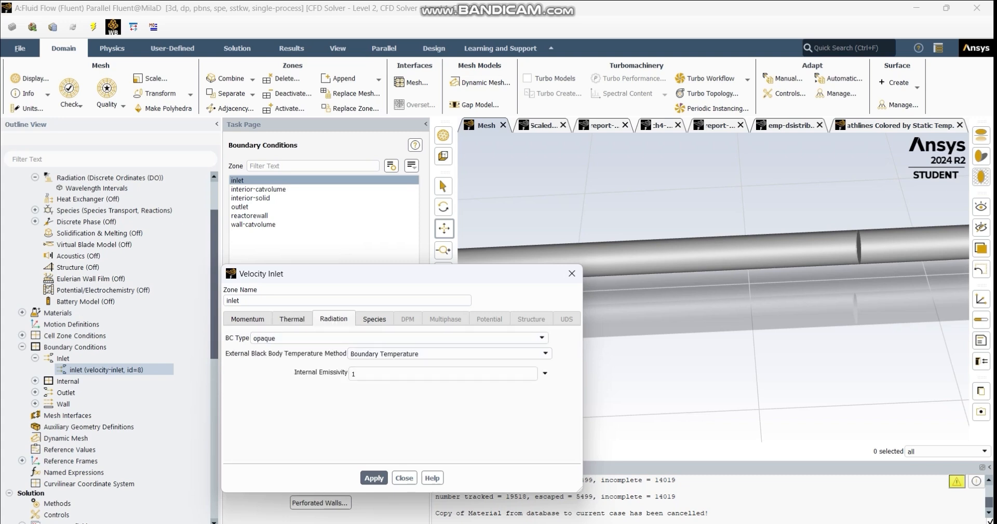
click(374, 319)
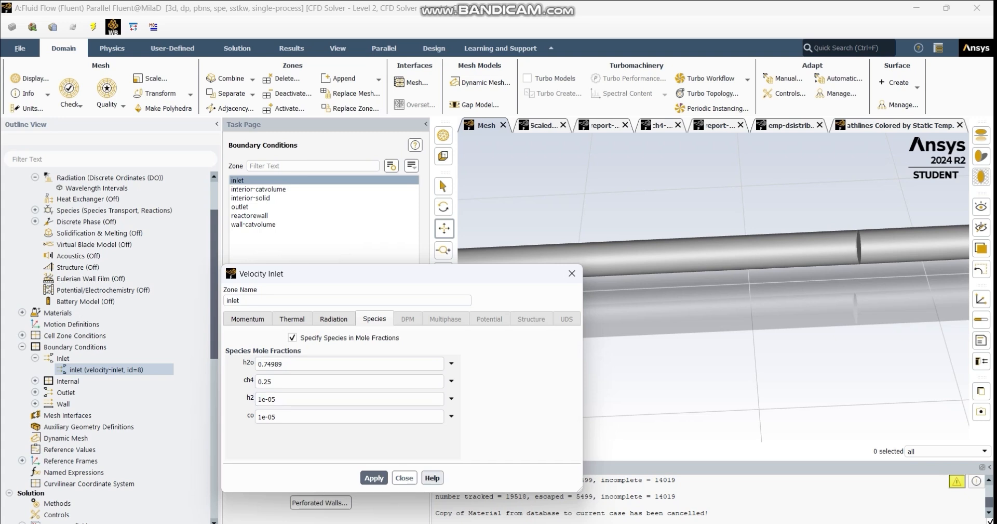
click(405, 478)
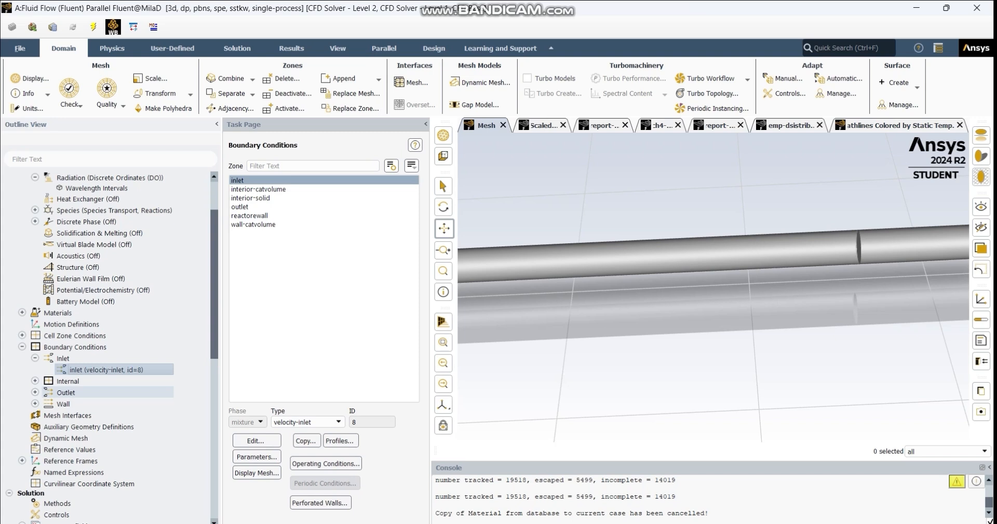
Step: Review the pressure outlet's momentum, thermal, radiation and backflow species settings, then close them
click(34, 392)
click(113, 404)
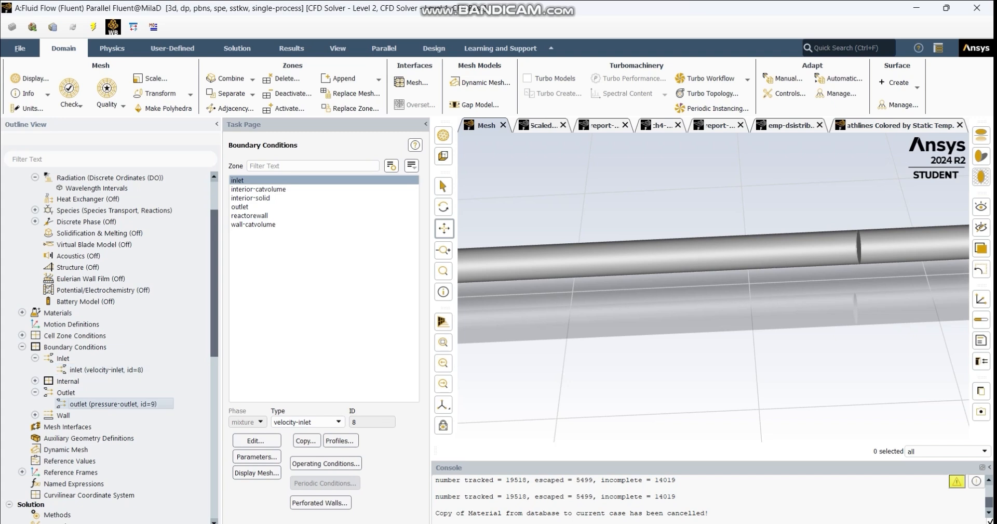
double_click(113, 404)
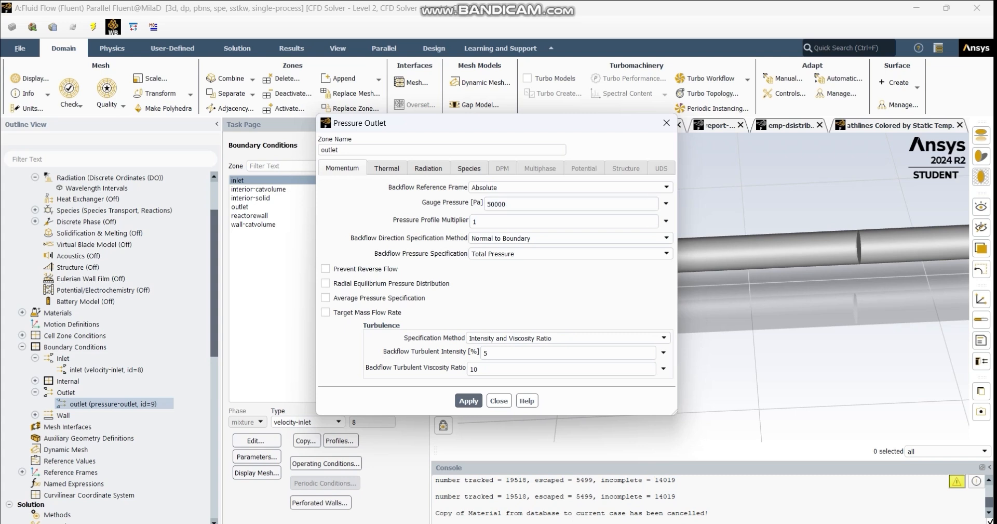
click(387, 169)
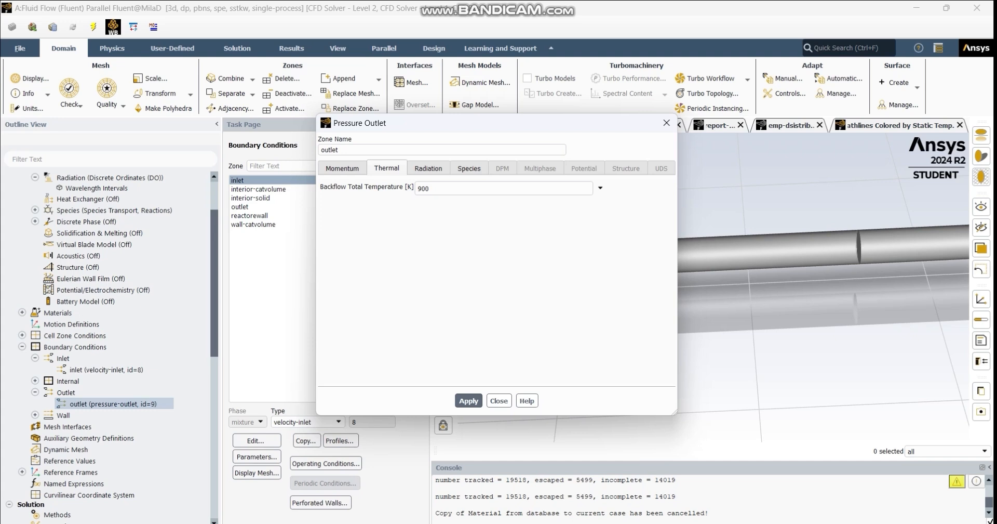
click(429, 168)
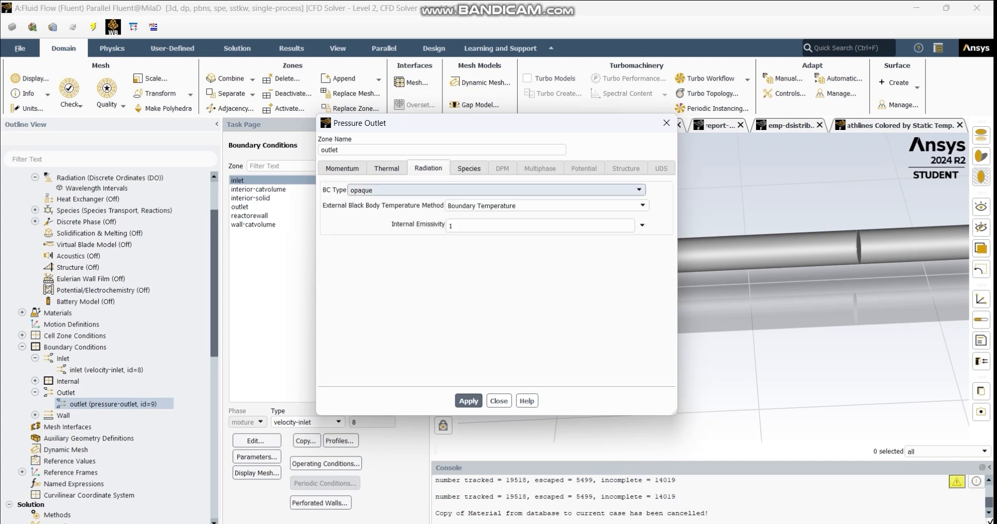
click(469, 168)
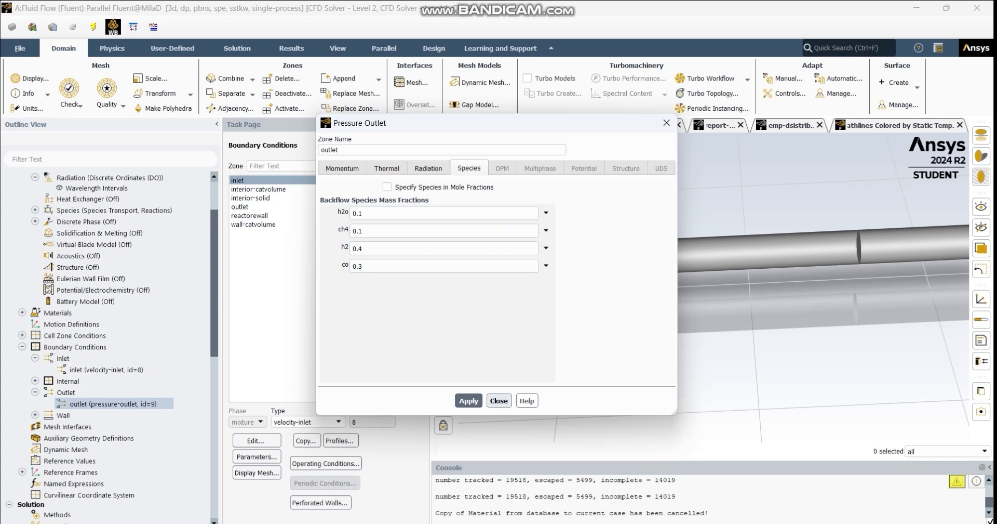
click(499, 401)
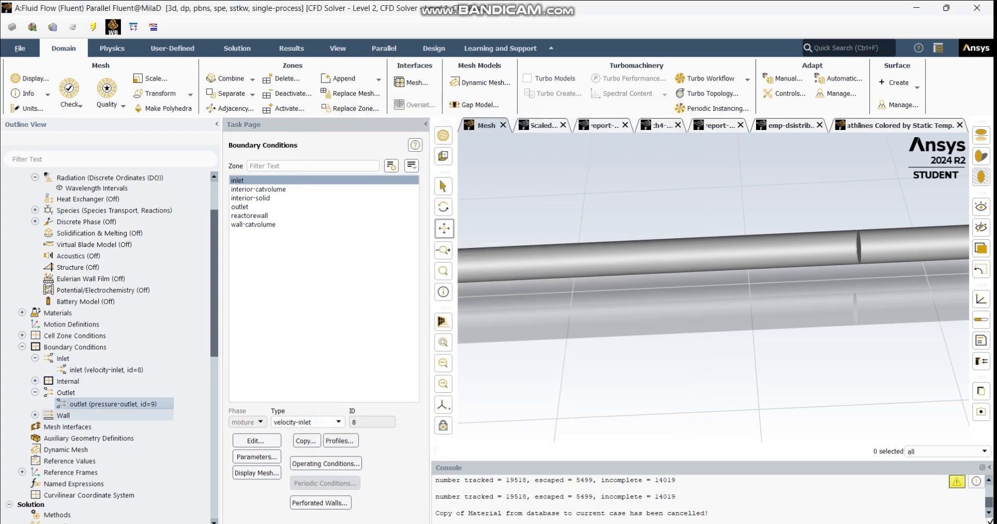
Step: Review the reactorewall momentum and thermal settings, look at its radiation condition, return to the temperature condition and close them
click(35, 415)
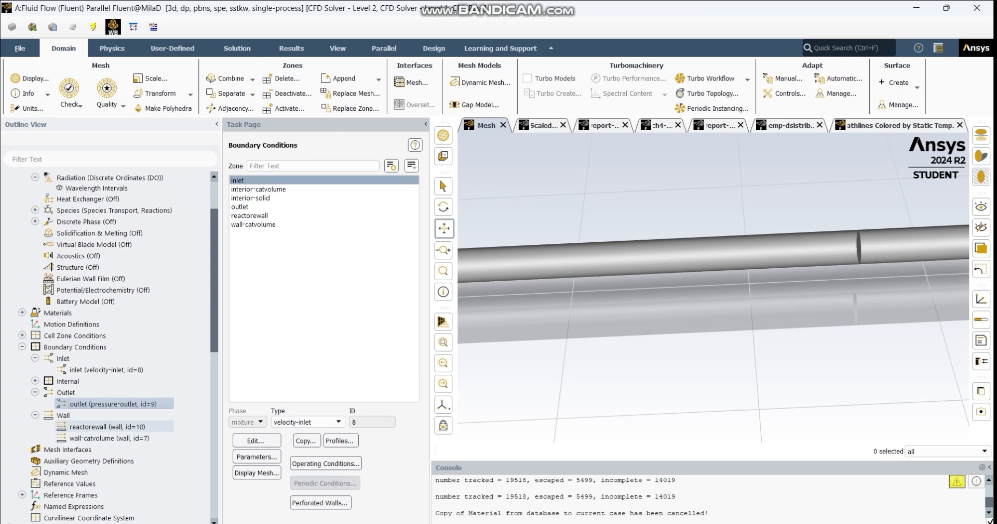
click(108, 426)
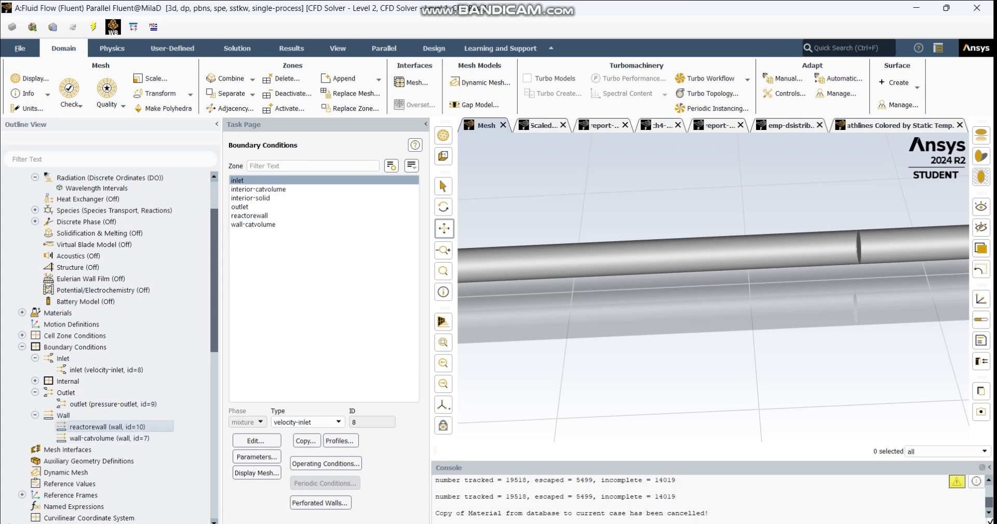
double_click(107, 426)
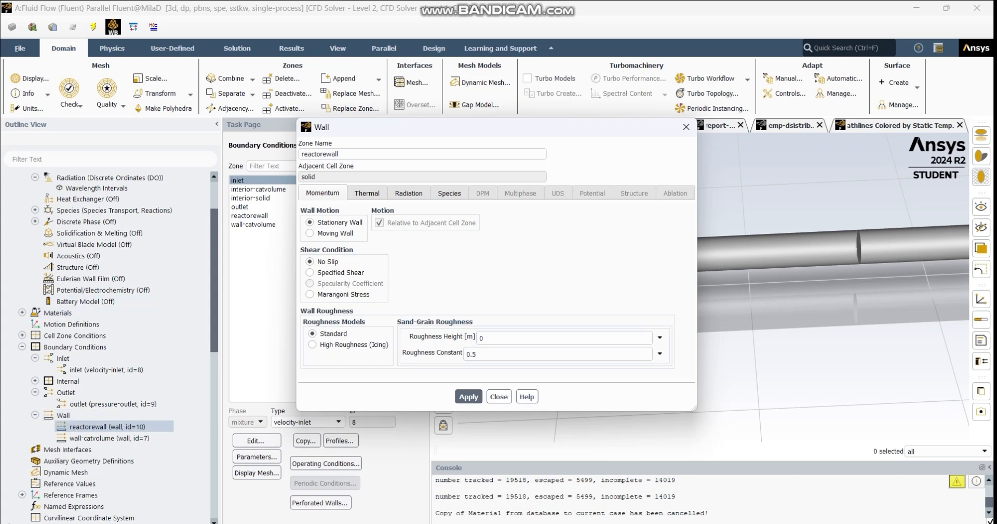
click(366, 192)
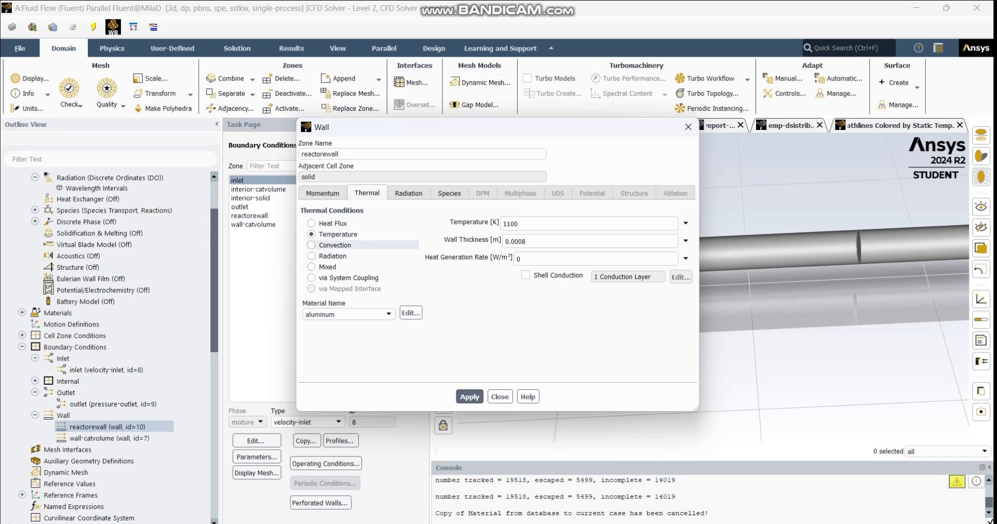
click(333, 255)
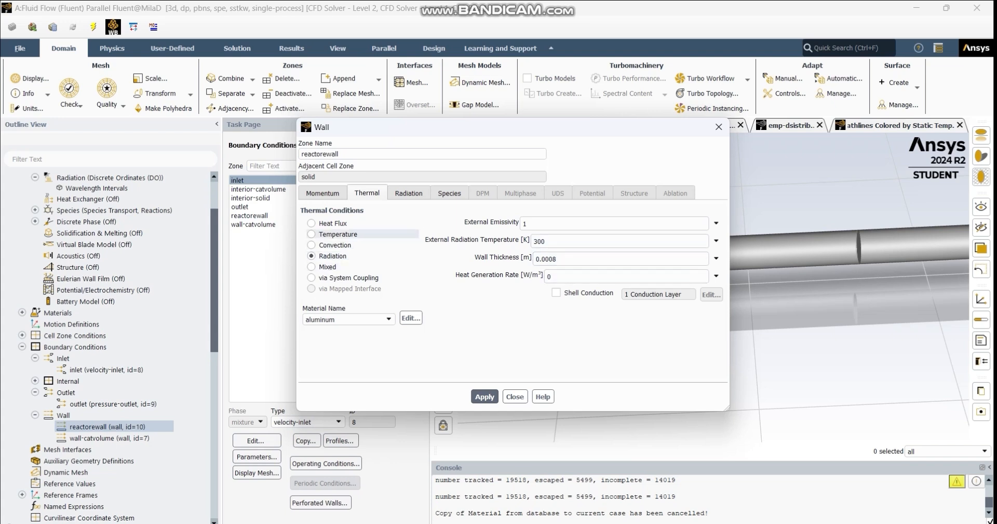
click(337, 234)
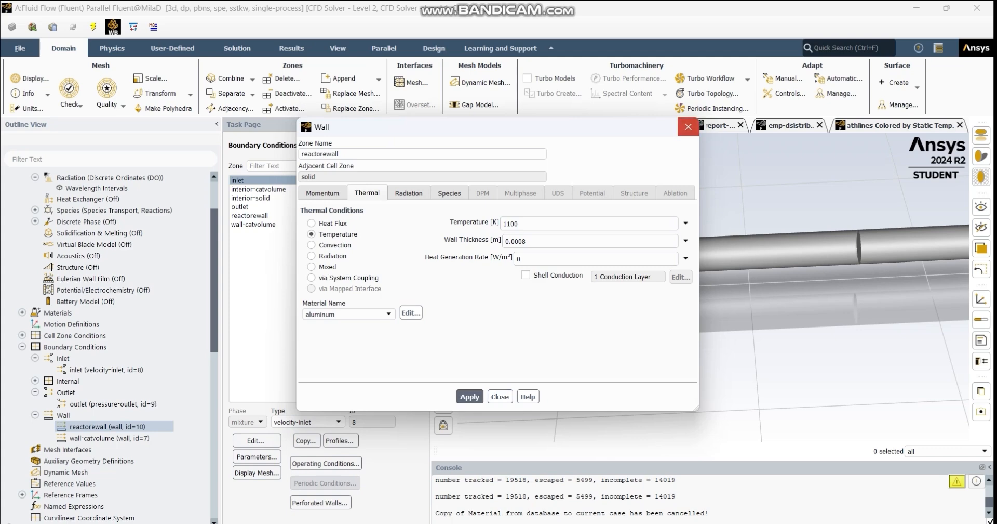
click(688, 127)
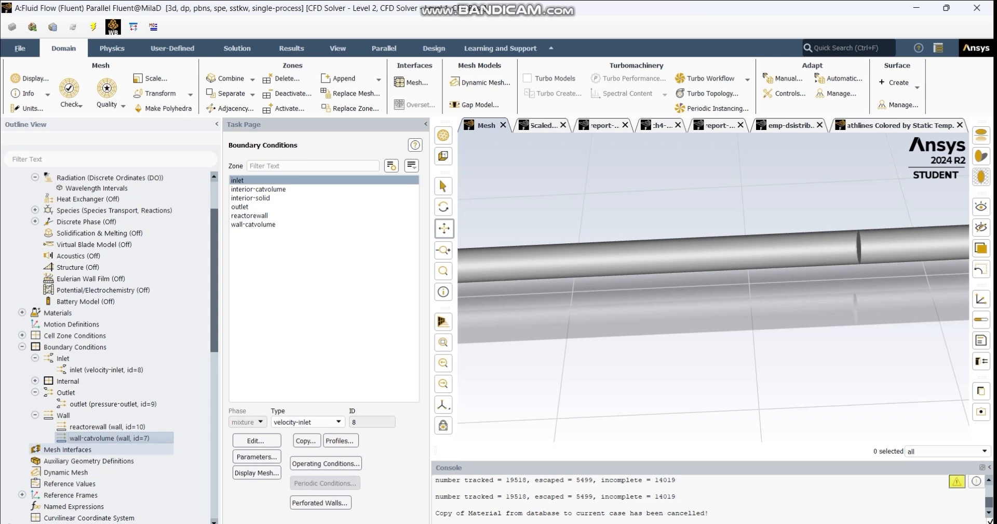
Step: Review the wall-catvolume zone's momentum and thermal settings, then close them
double_click(109, 437)
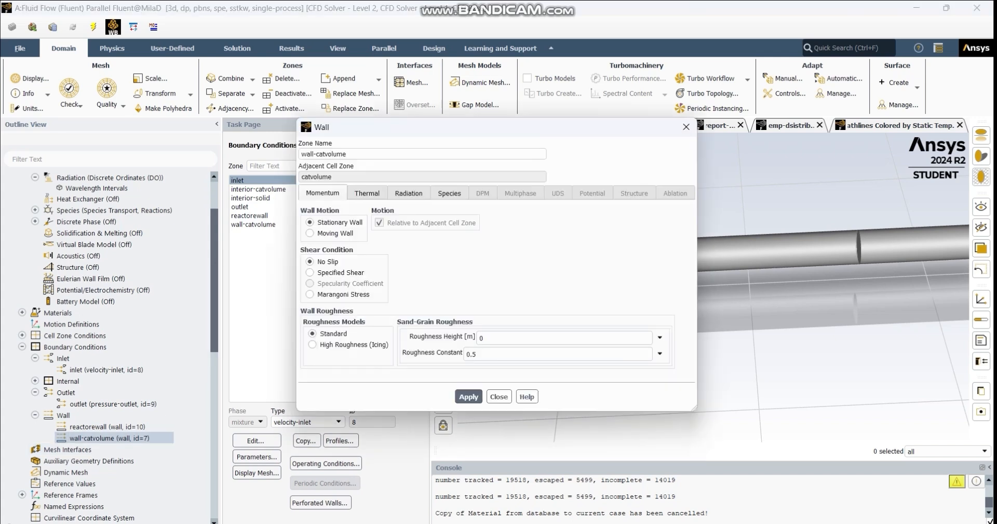
click(367, 193)
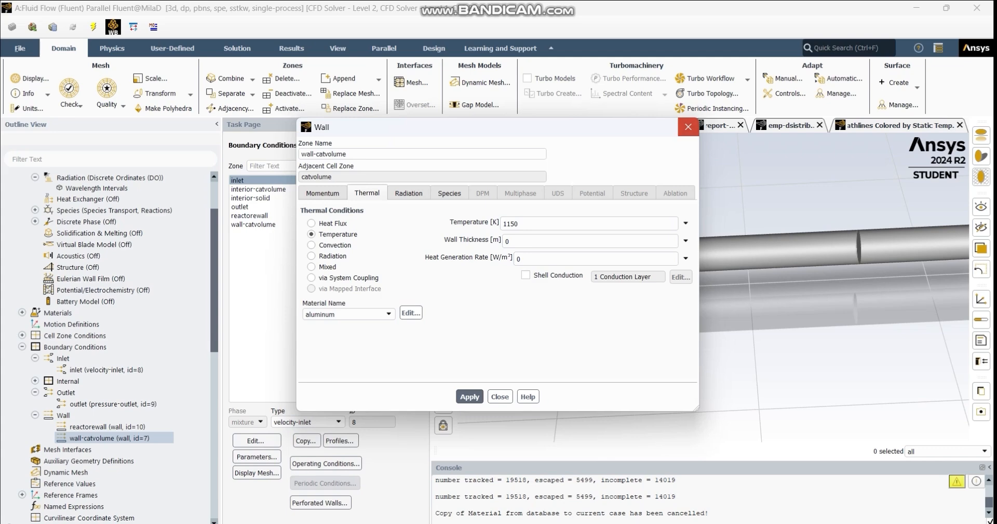
click(689, 127)
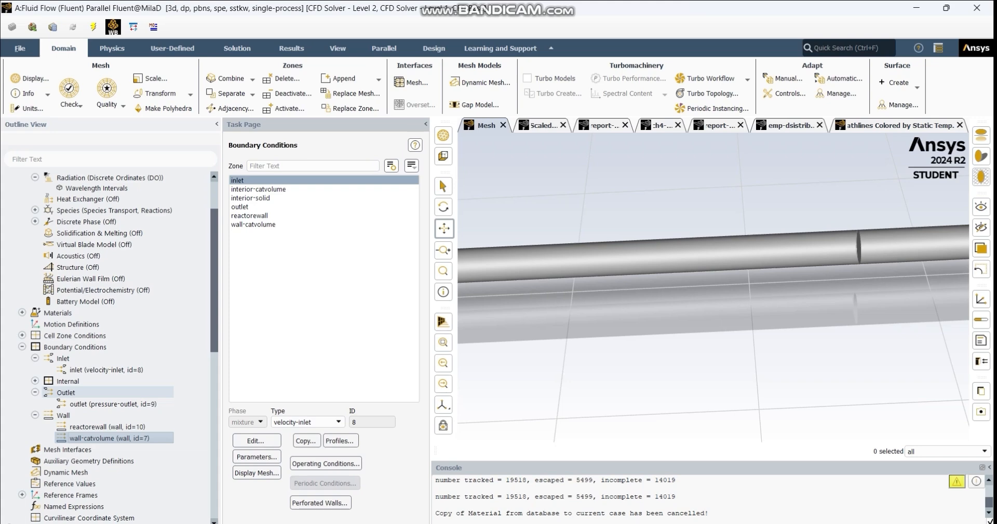
Step: Open the settings of the catvolume fluid zone under the cell zone conditions
click(22, 347)
scroll(104, 332, up, 2)
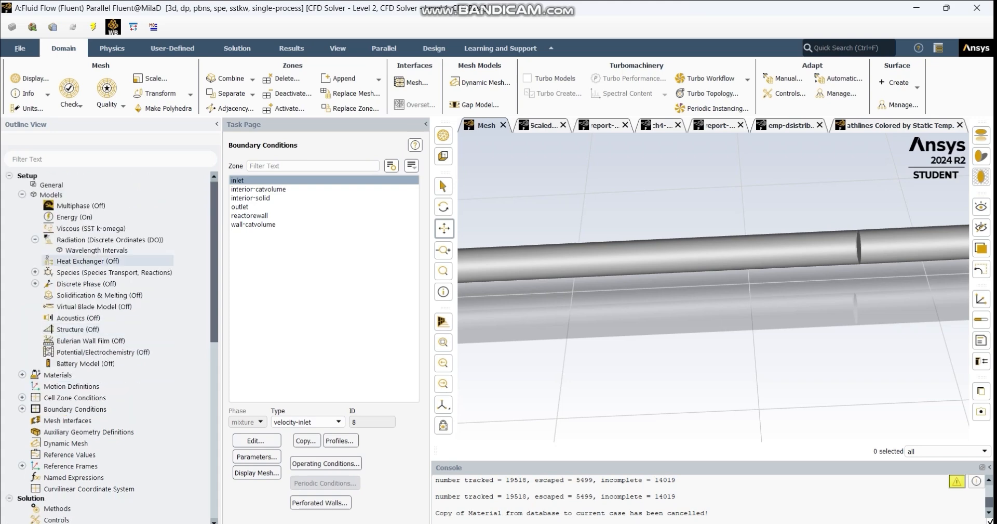
scroll(104, 394, down, 1)
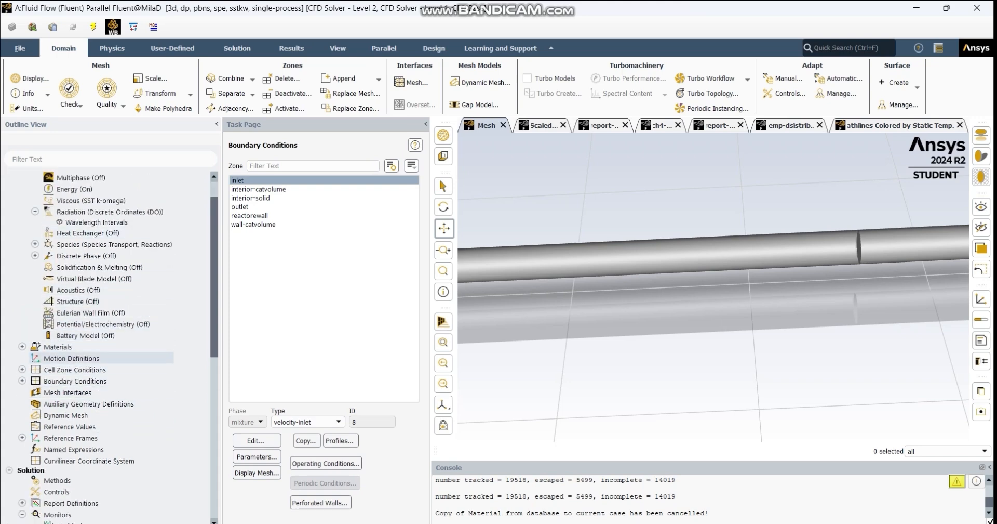
scroll(104, 414, down, 1)
click(22, 335)
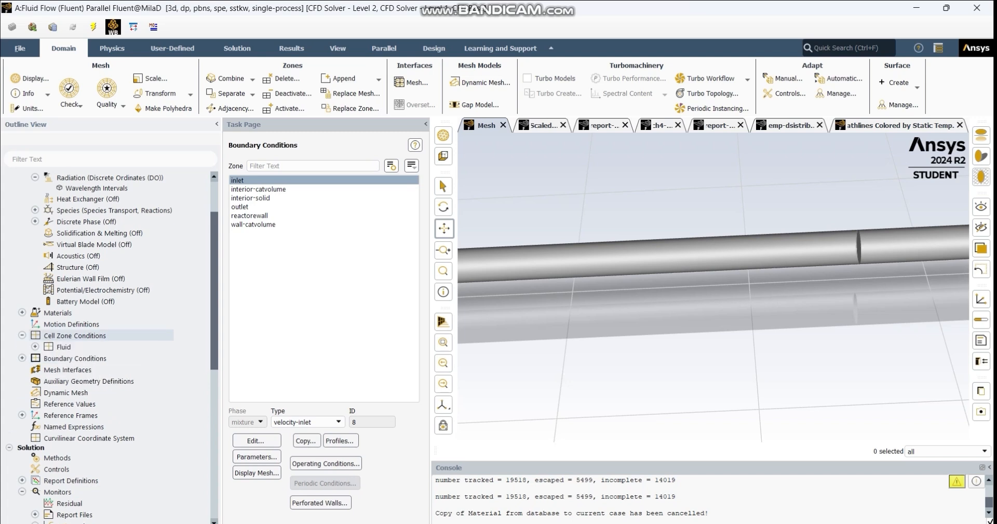
click(35, 346)
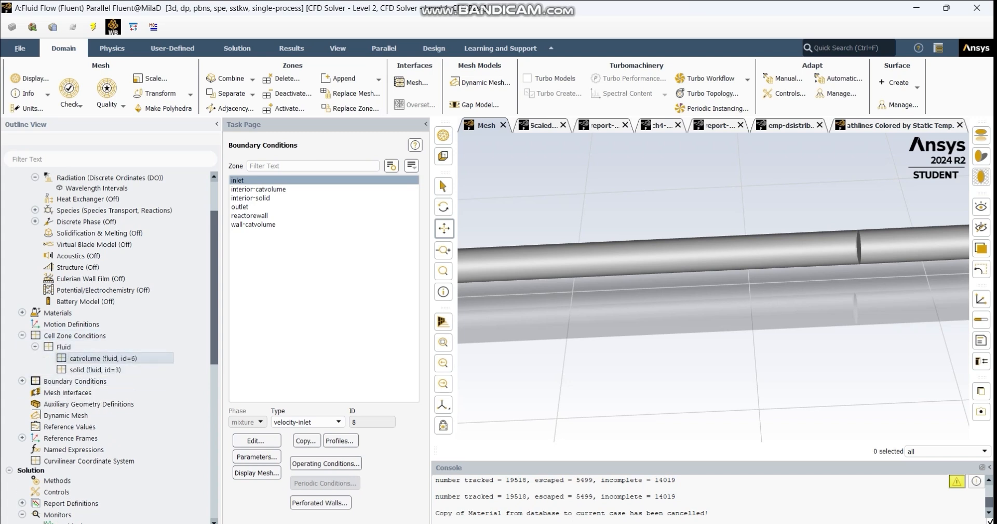
double_click(104, 358)
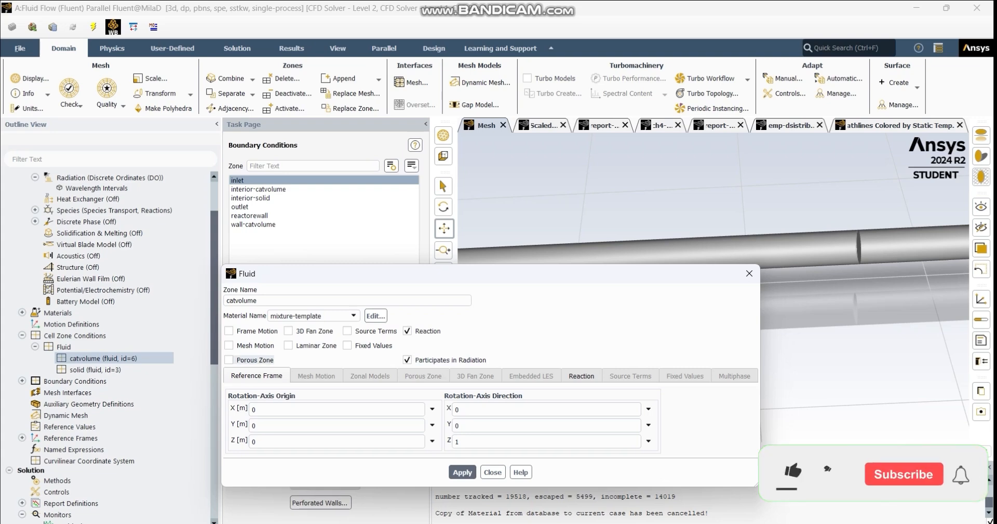
Step: Review the catvolume porous zone's direction vectors, viscous and inertial resistances, fluid porosity, heat transfer and relative viscosity settings
click(423, 376)
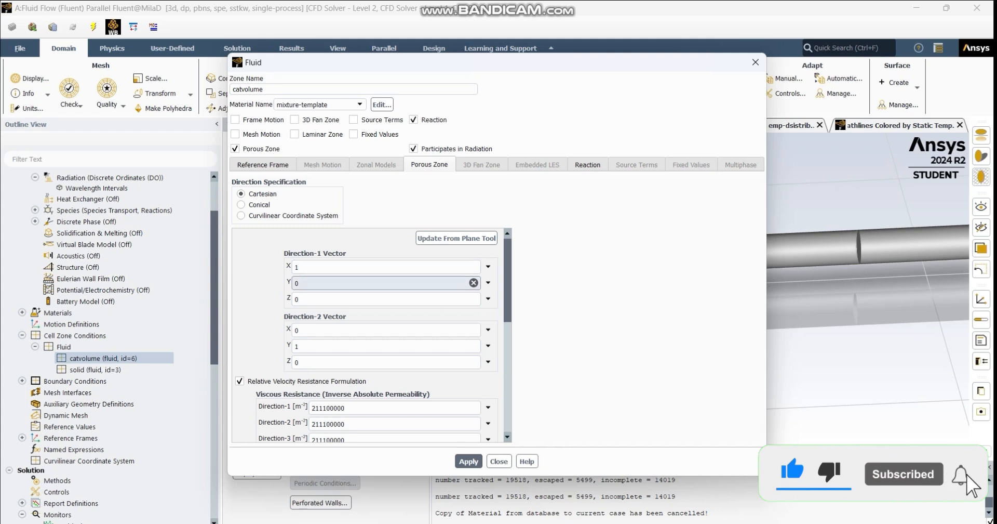
scroll(384, 299, down, 3)
scroll(372, 312, down, 2)
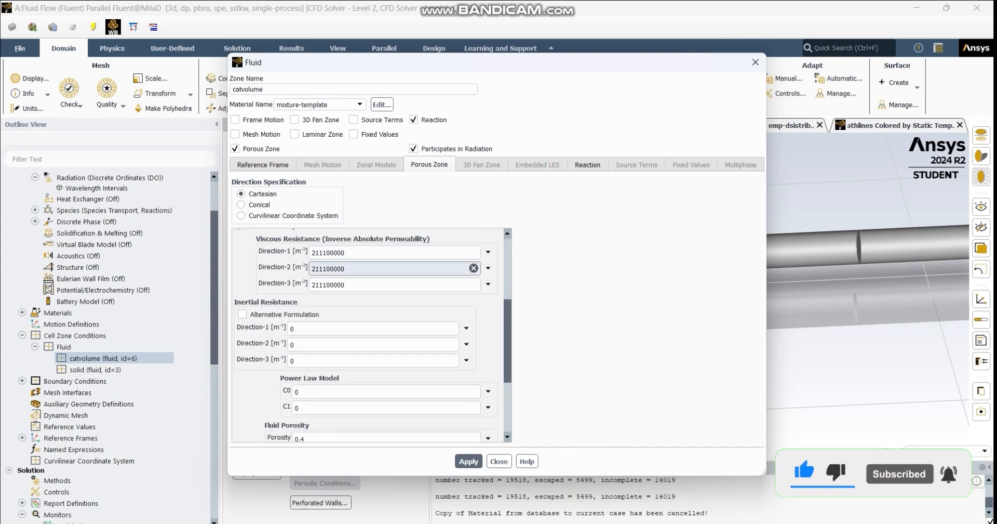
scroll(371, 332, down, 2)
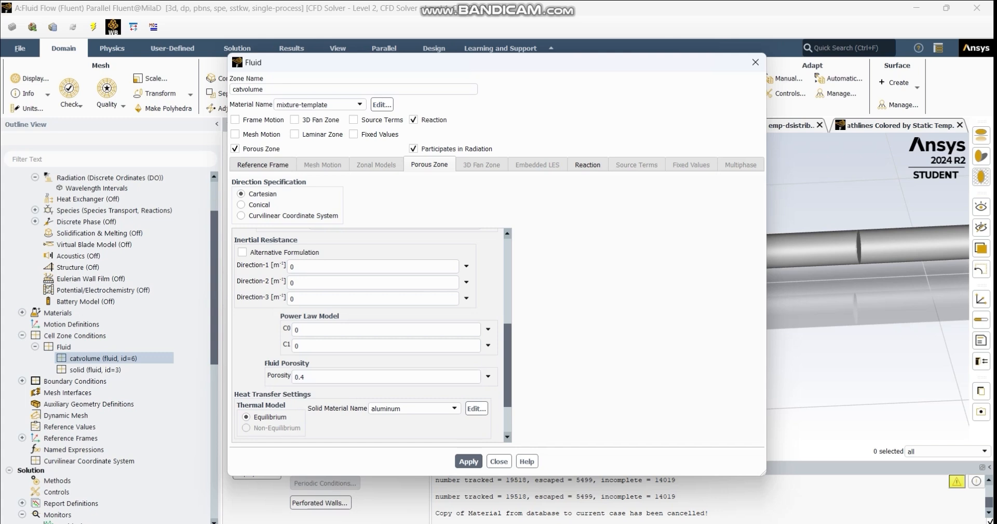
scroll(385, 345, down, 1)
scroll(384, 345, down, 1)
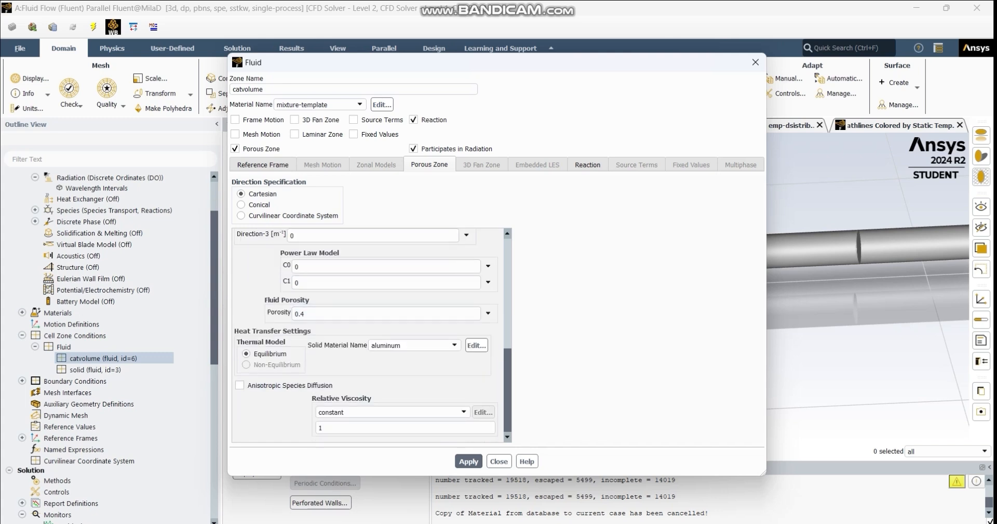
scroll(384, 346, up, 6)
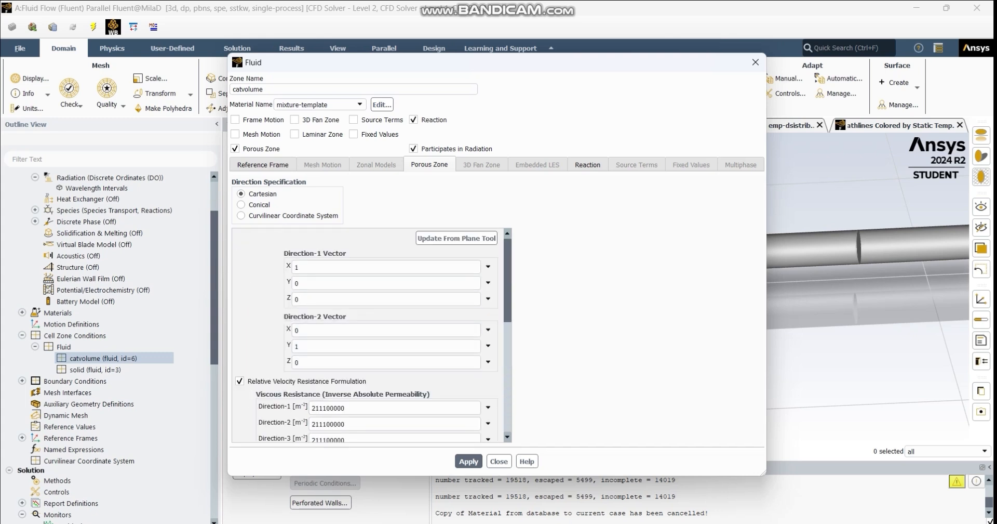
Step: Review the catvolume zone's surface-to-volume ratio and reaction mechanism, then close its settings and collapse the fluid zones
click(587, 164)
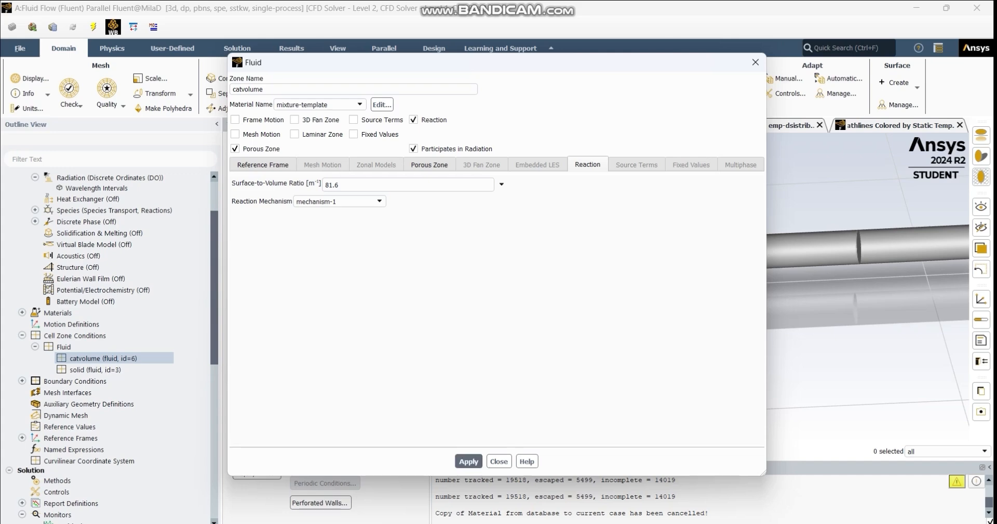
click(756, 62)
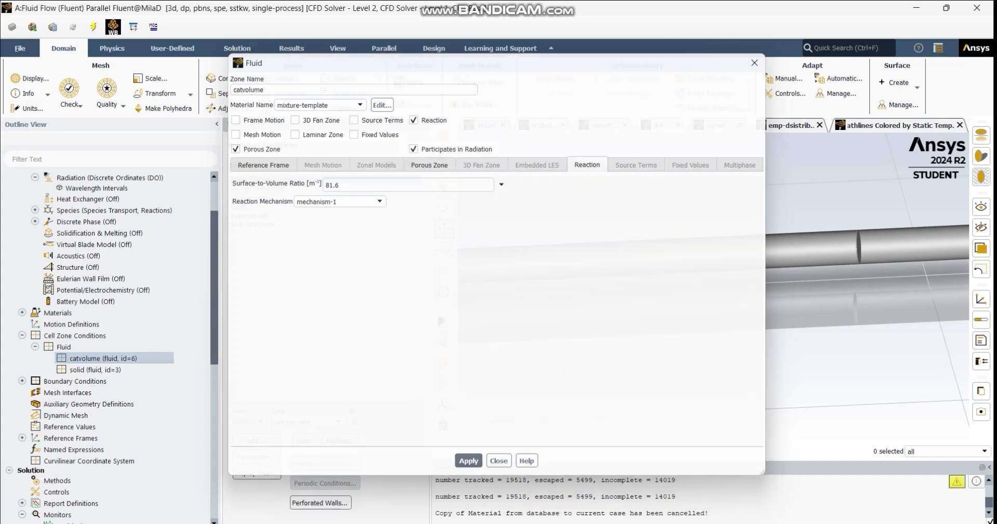
click(34, 347)
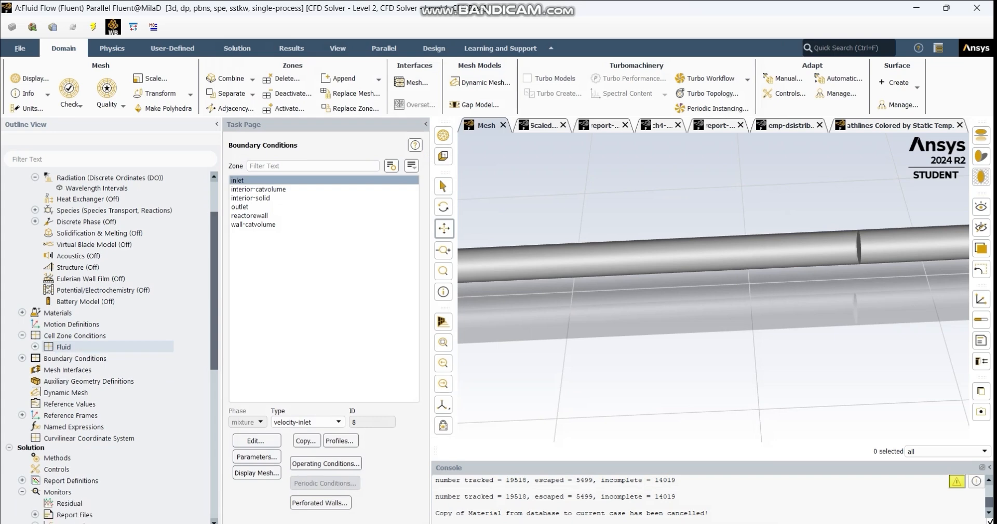
Step: Look through the report definitions set up for the solution, then collapse their list
scroll(35, 347, down, 1)
scroll(35, 348, down, 3)
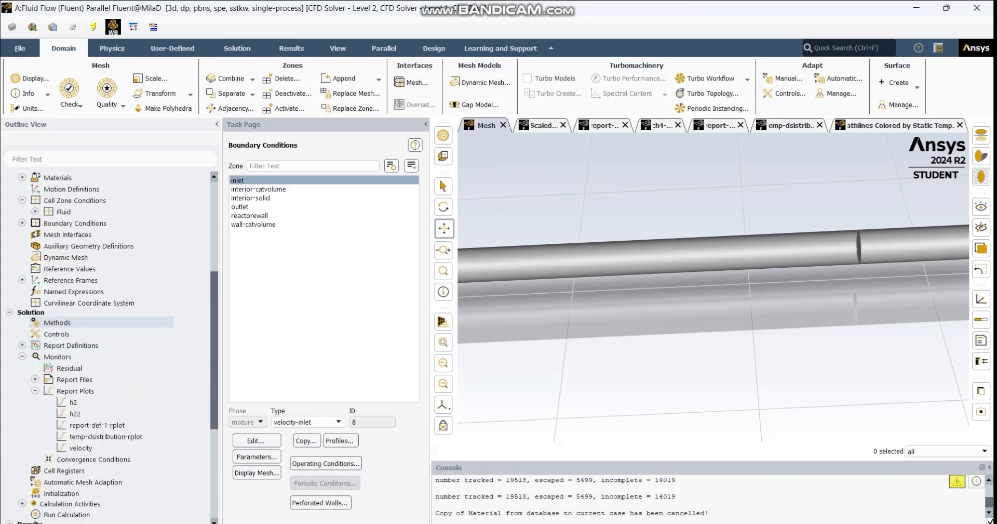
click(22, 345)
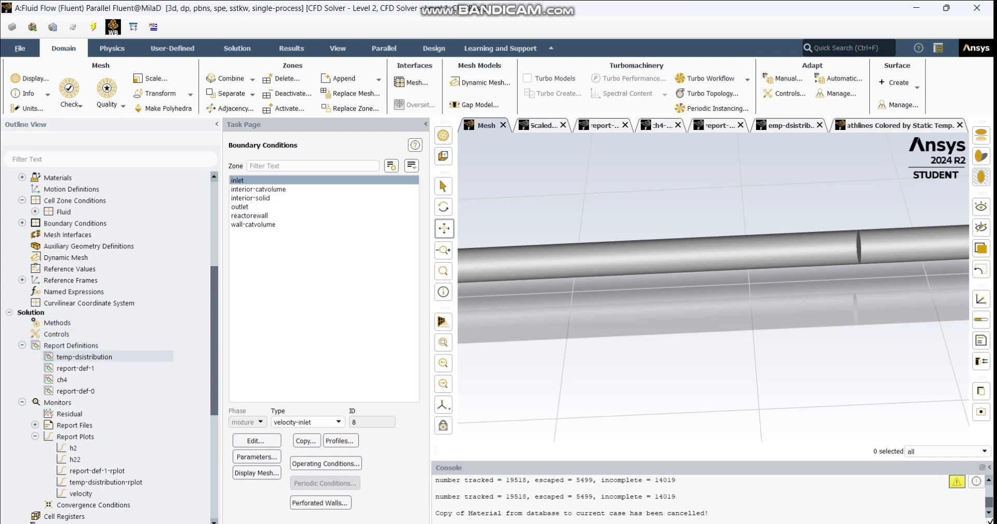
click(21, 345)
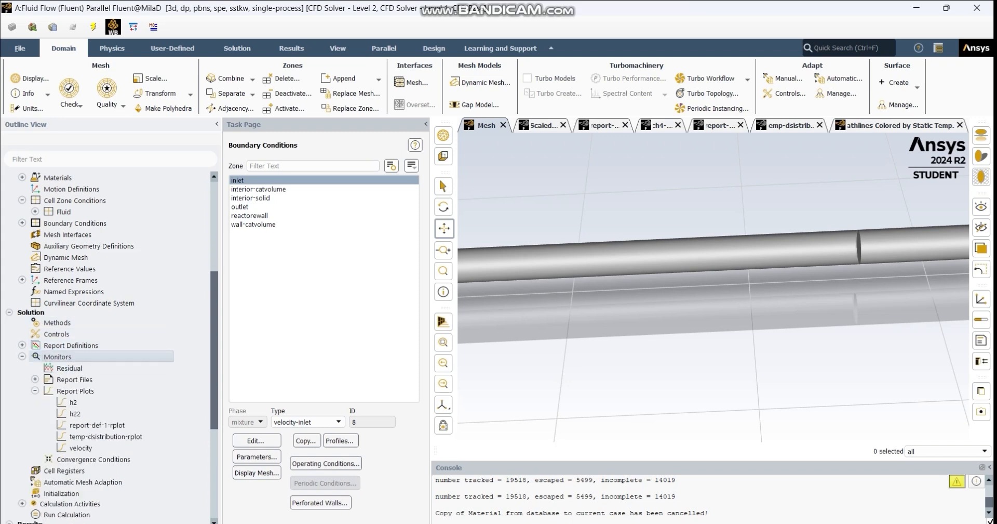
Step: Examine the residual monitors' convergence checks and absolute criteria for all flow, energy, turbulence, radiation and species equations, then close them
double_click(57, 356)
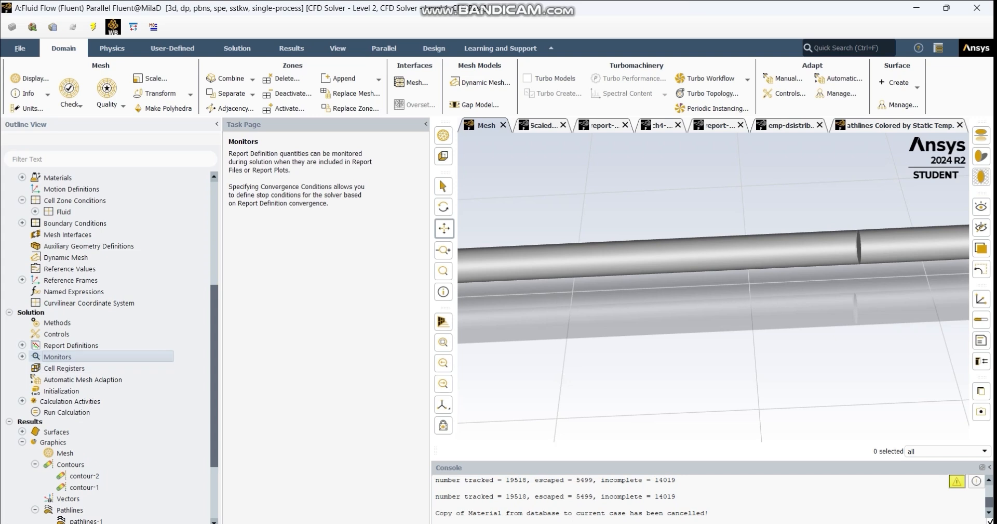
click(21, 356)
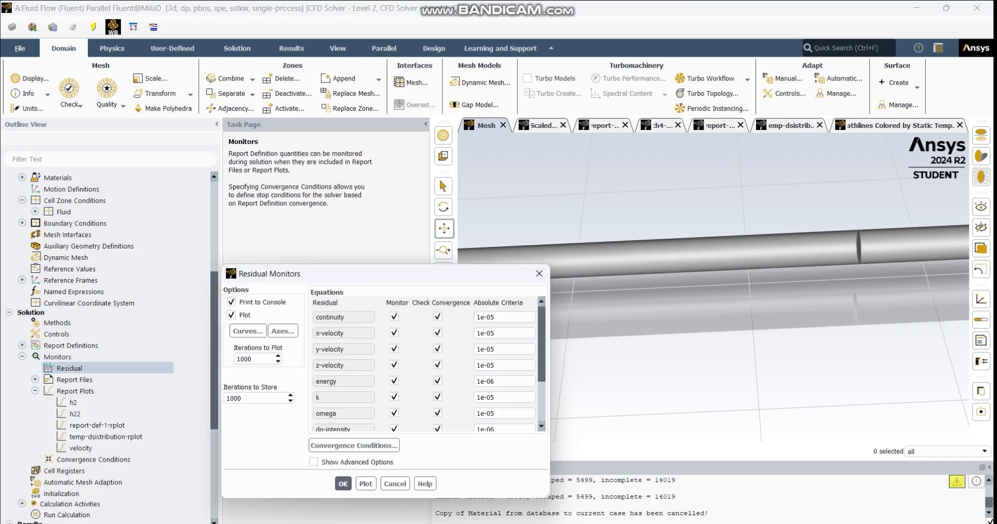
scroll(503, 351, down, 3)
scroll(503, 359, up, 3)
scroll(502, 364, down, 3)
scroll(503, 364, up, 3)
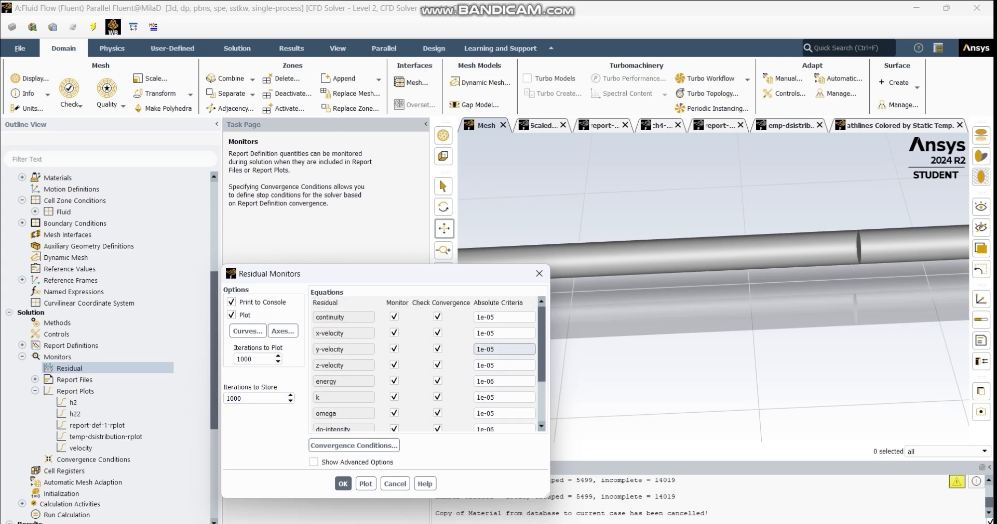
scroll(503, 380, down, 3)
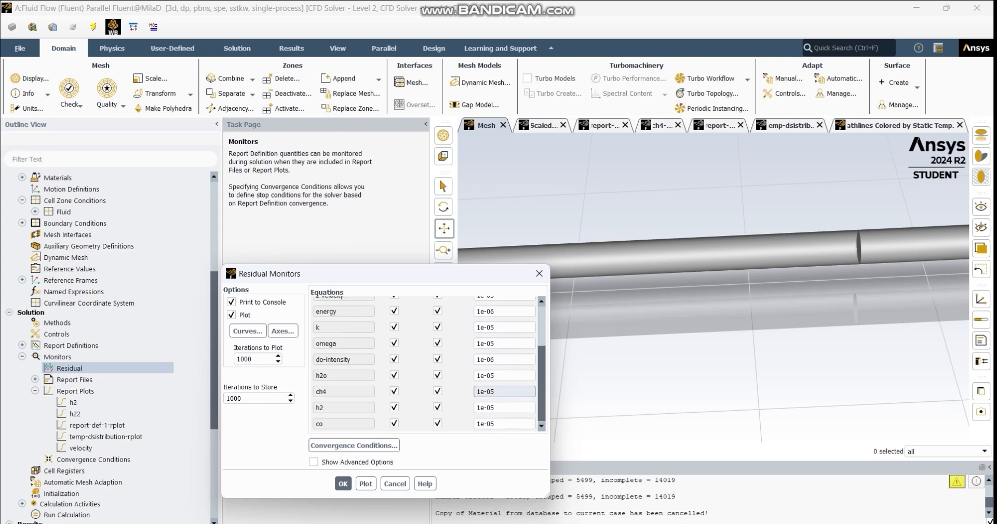
scroll(502, 349, up, 3)
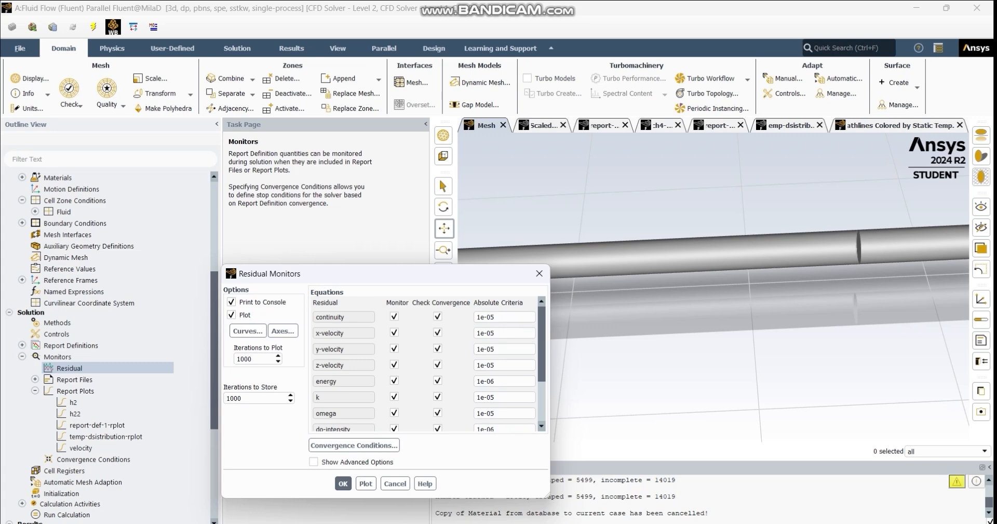
scroll(503, 387, down, 3)
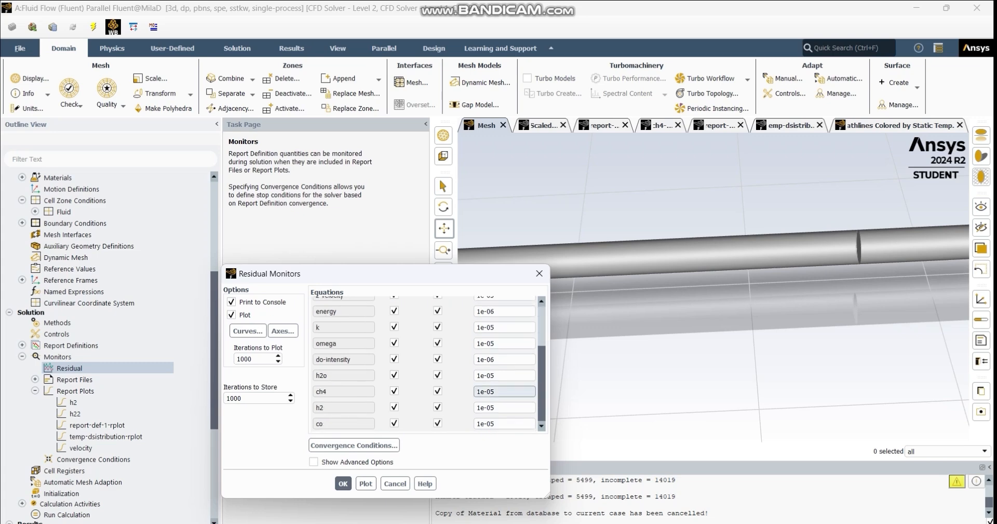
scroll(503, 387, up, 3)
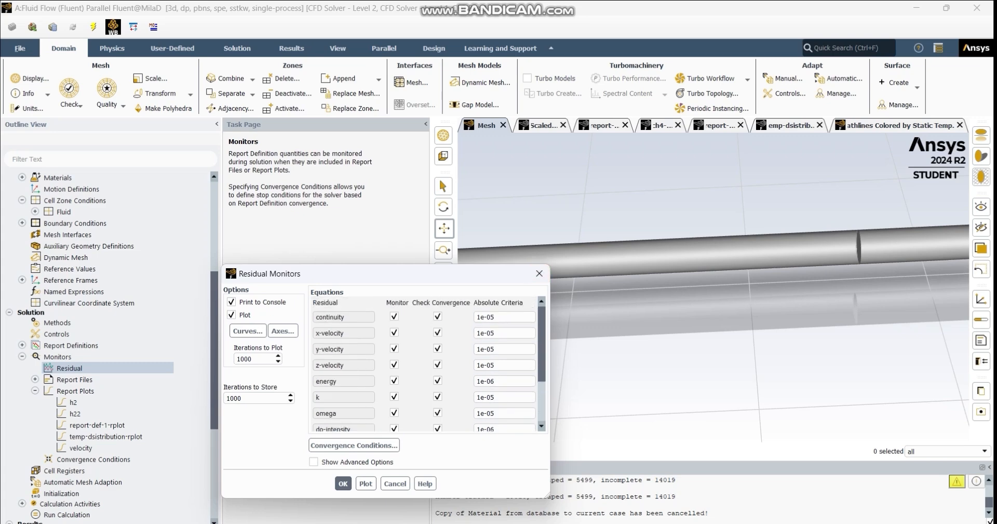
click(539, 273)
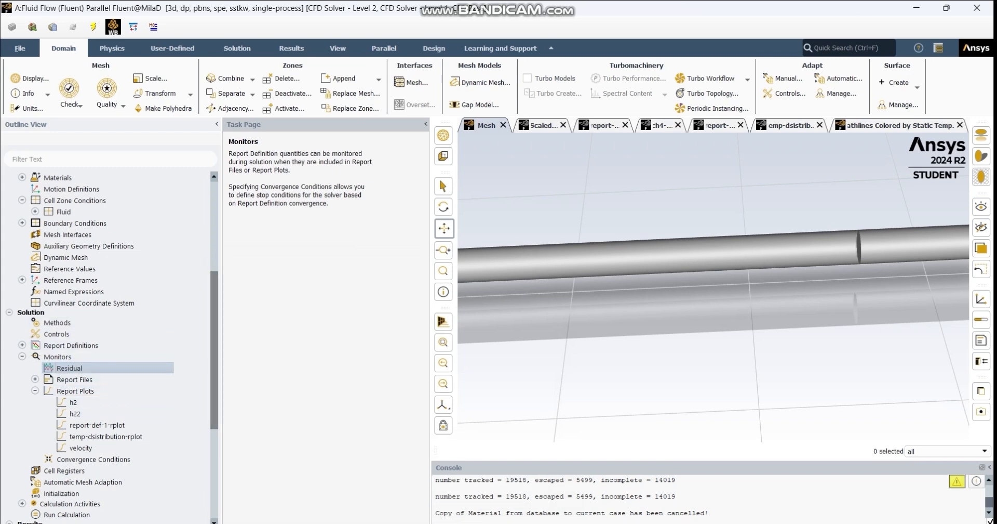
scroll(104, 364, up, 1)
scroll(103, 364, down, 1)
scroll(103, 364, down, 1)
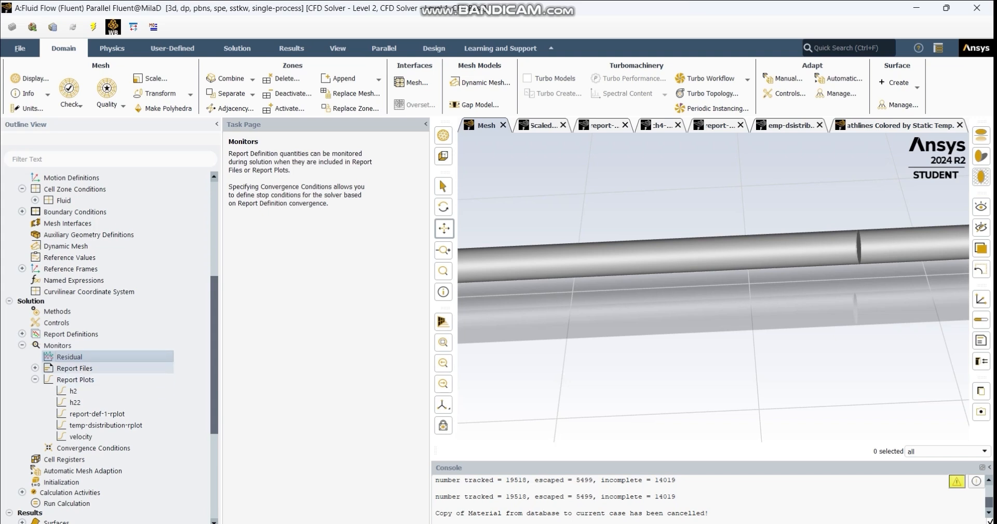
Step: Look through the report files set up under the solution monitors, then close their definitions
click(35, 367)
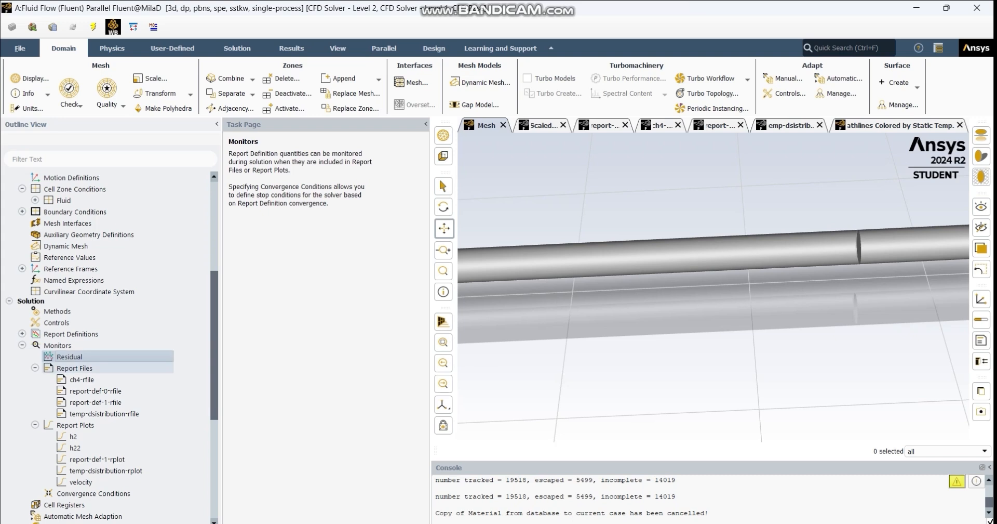
double_click(75, 367)
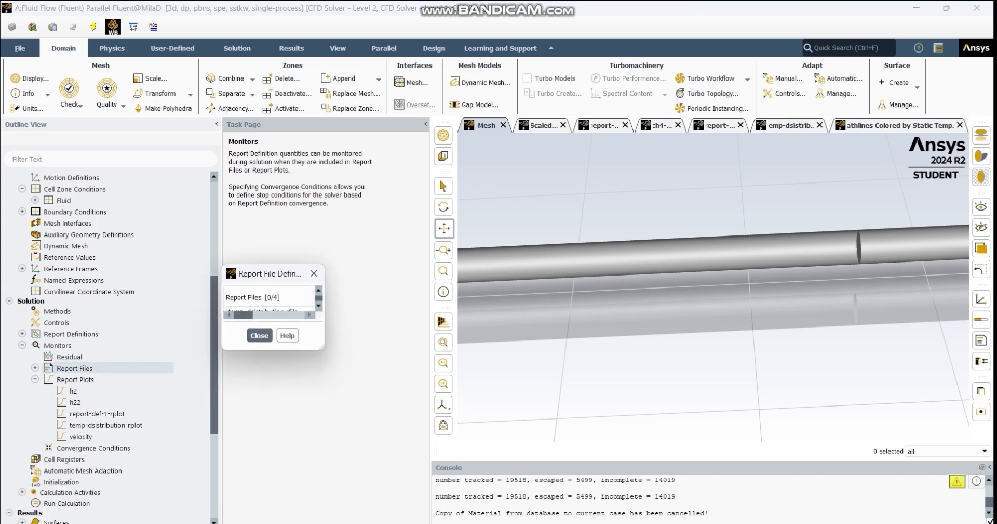
click(547, 273)
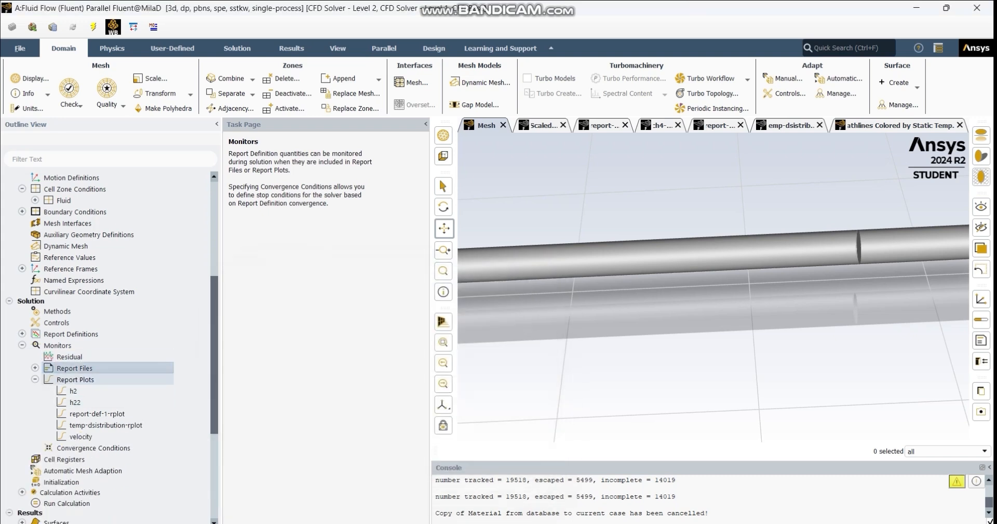
Step: Start a new report plot and add an area-weighted average surface report definition for it
double_click(75, 379)
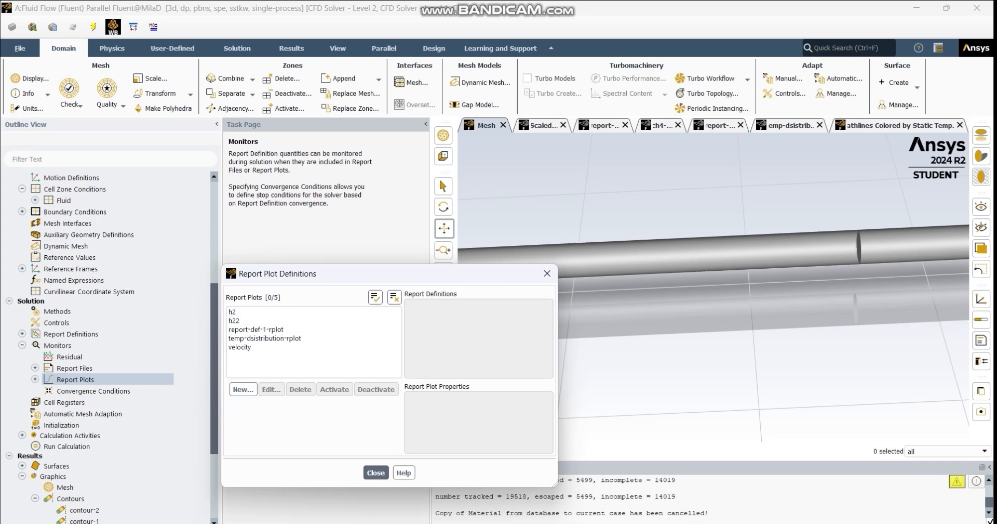
click(242, 389)
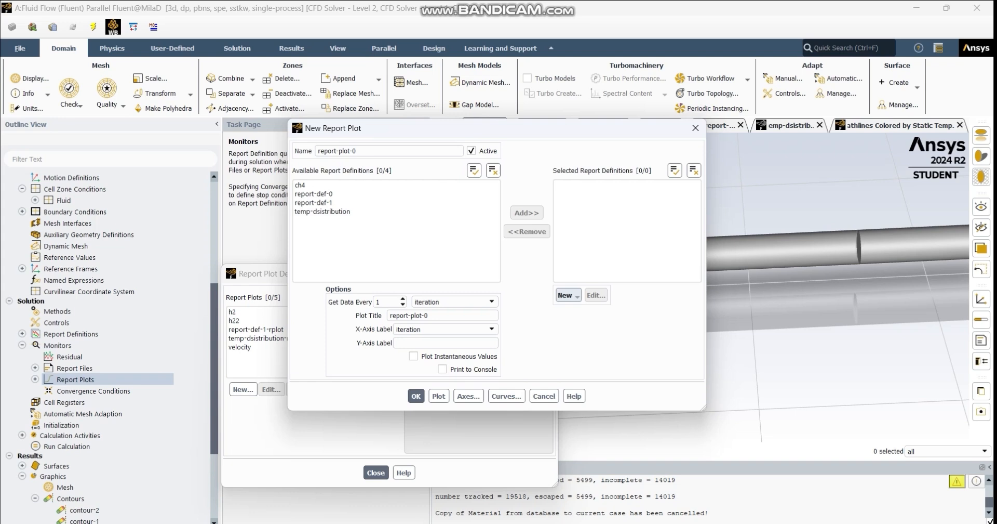
click(567, 295)
mouse_move(587, 309)
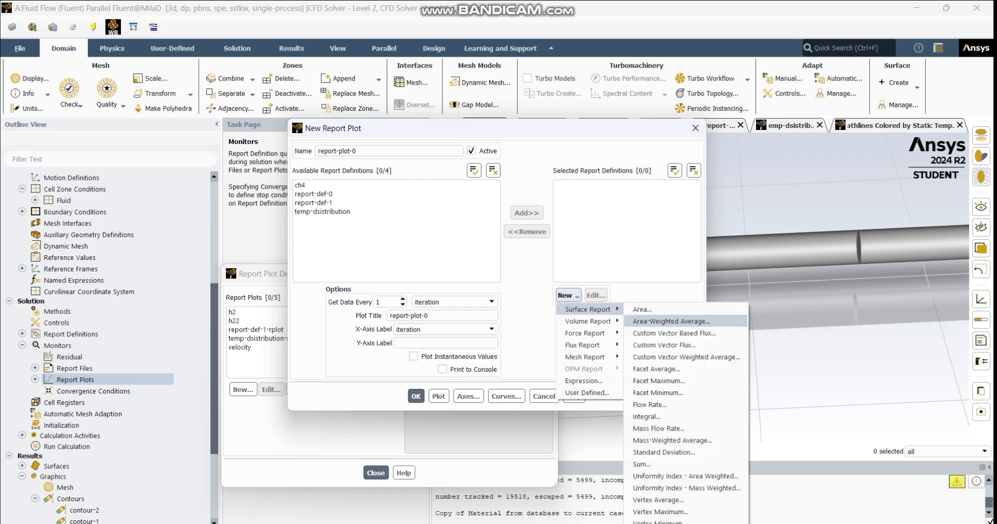
click(670, 321)
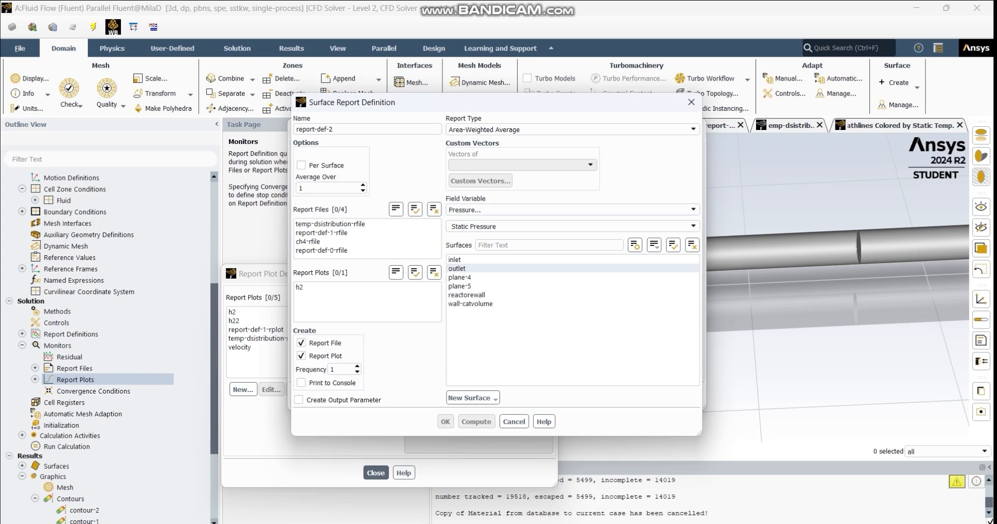
Step: Set the surface report definition to the species mole fraction of h2 on the outlet surface
click(457, 269)
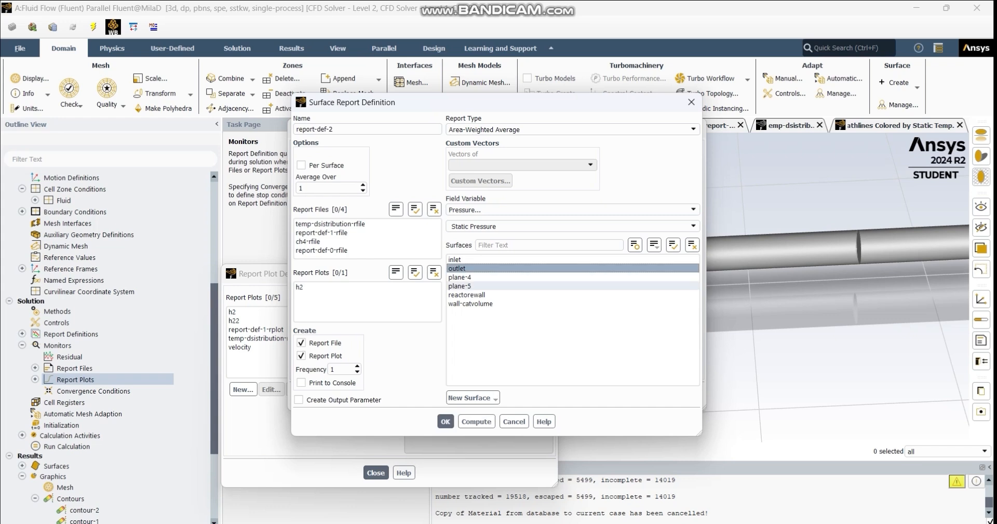
click(571, 210)
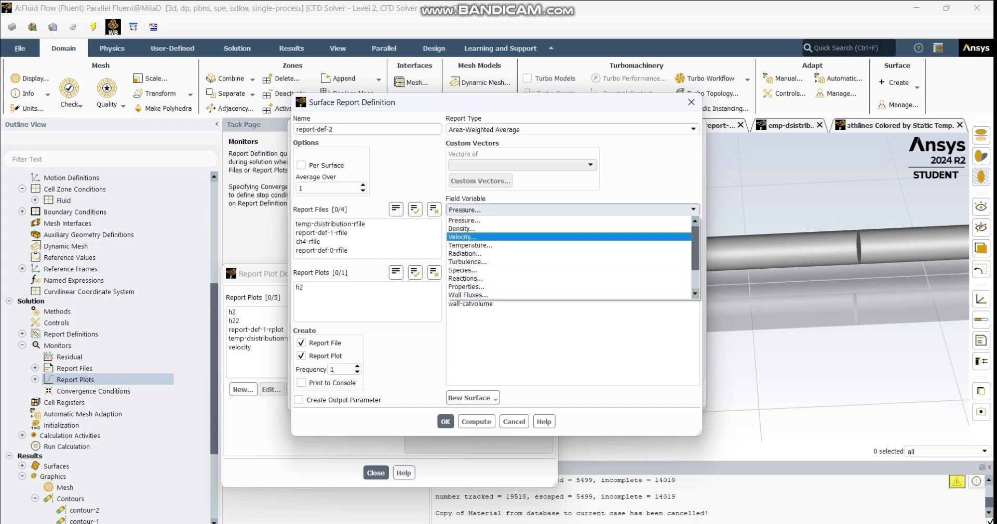
click(468, 271)
click(572, 226)
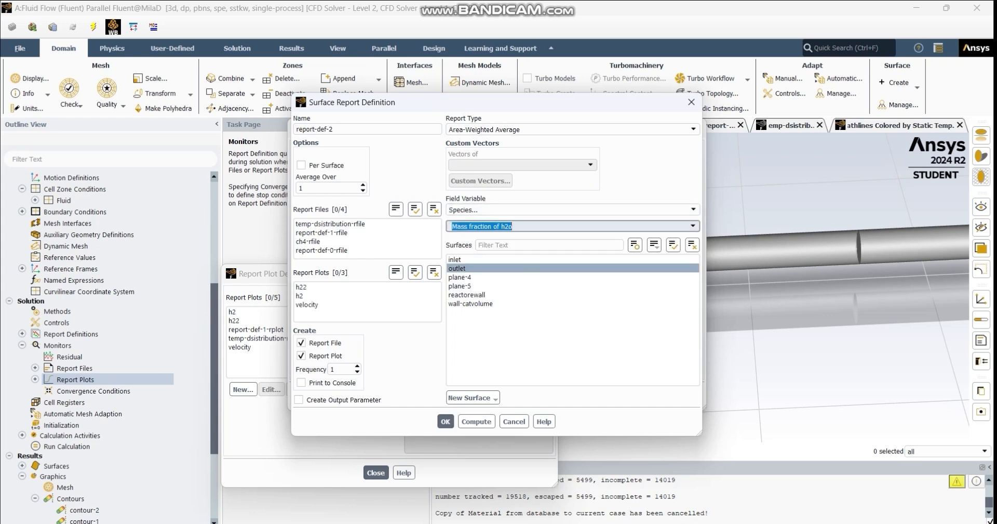
click(572, 226)
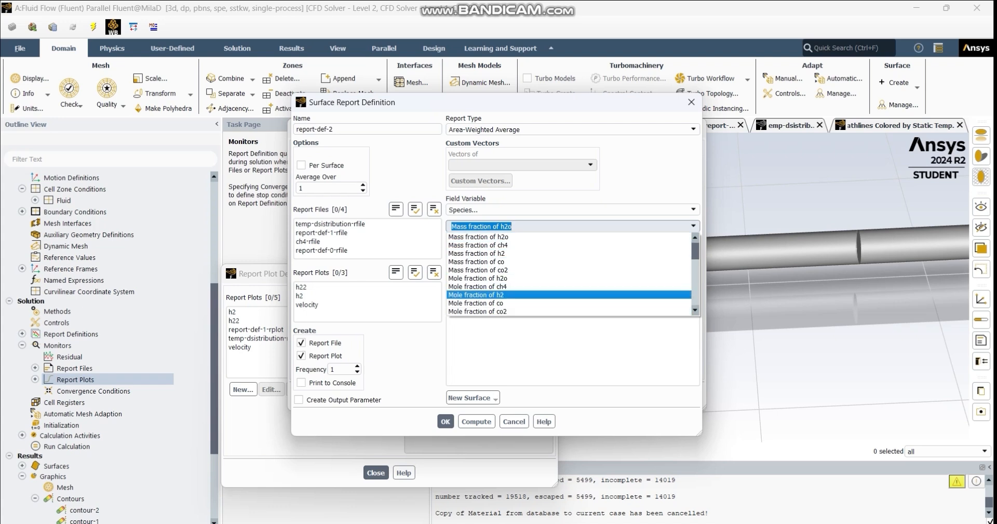
click(477, 295)
Step: Discard the outlet h2 report definition and the new report plot, then close the report plot definitions
click(353, 129)
key(ctrl+a)
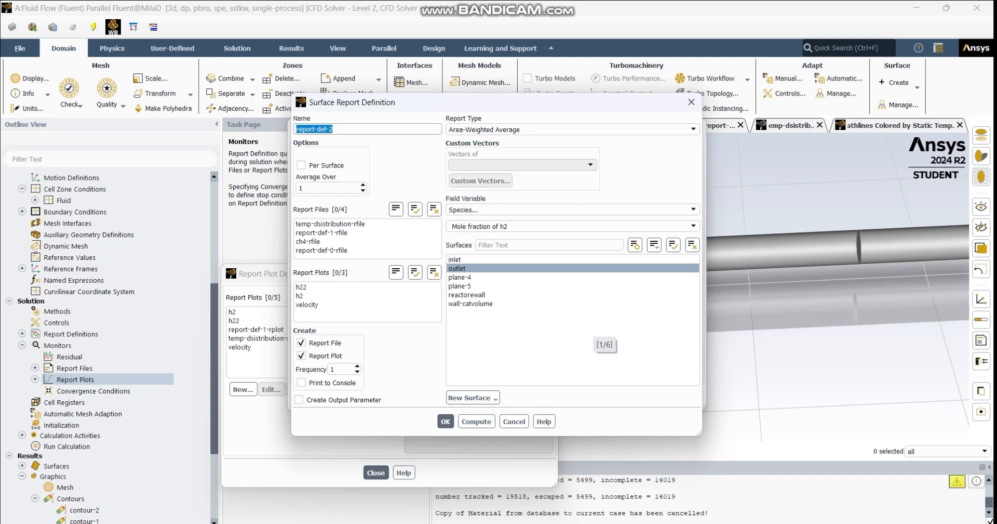
click(691, 101)
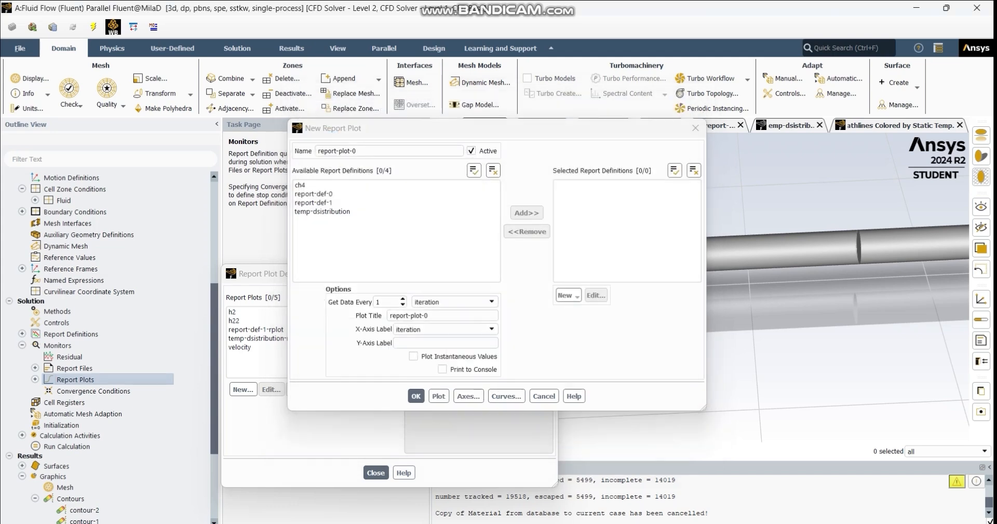
click(696, 128)
click(547, 273)
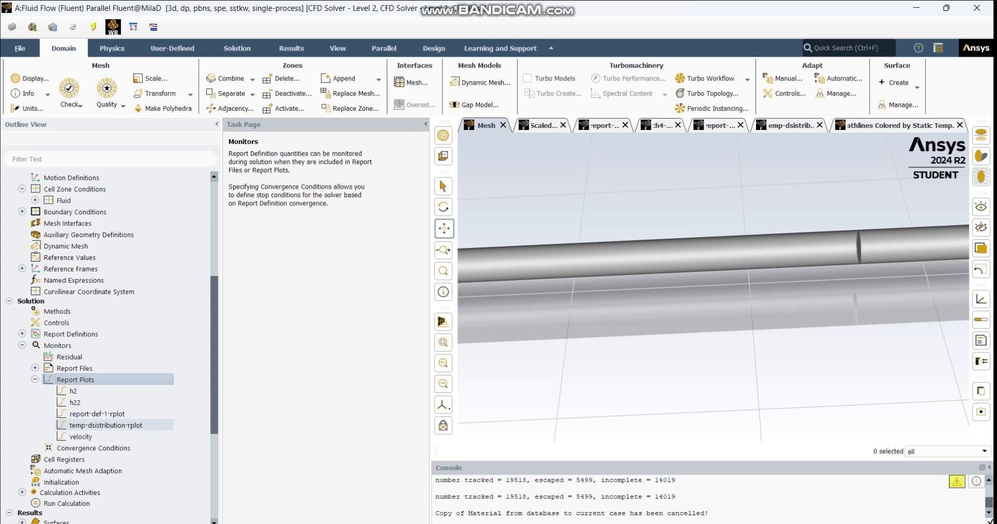
Step: Reopen the report plot definitions and begin another report plot with an area-weighted average surface report
double_click(75, 379)
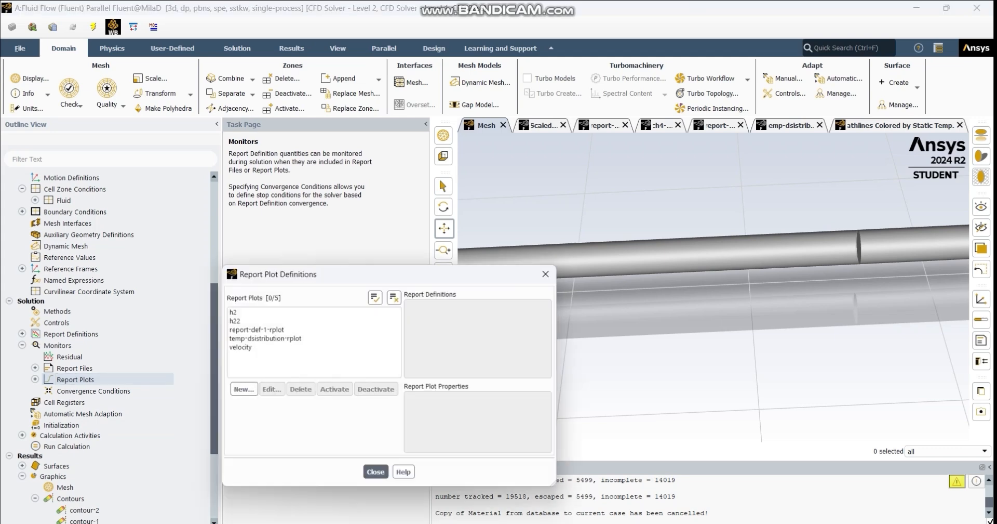
click(243, 389)
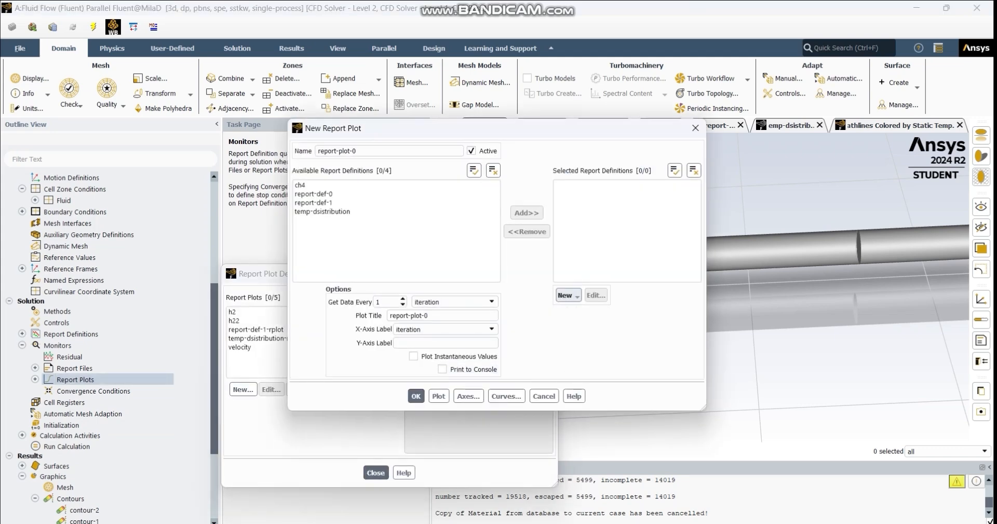
click(568, 295)
mouse_move(588, 309)
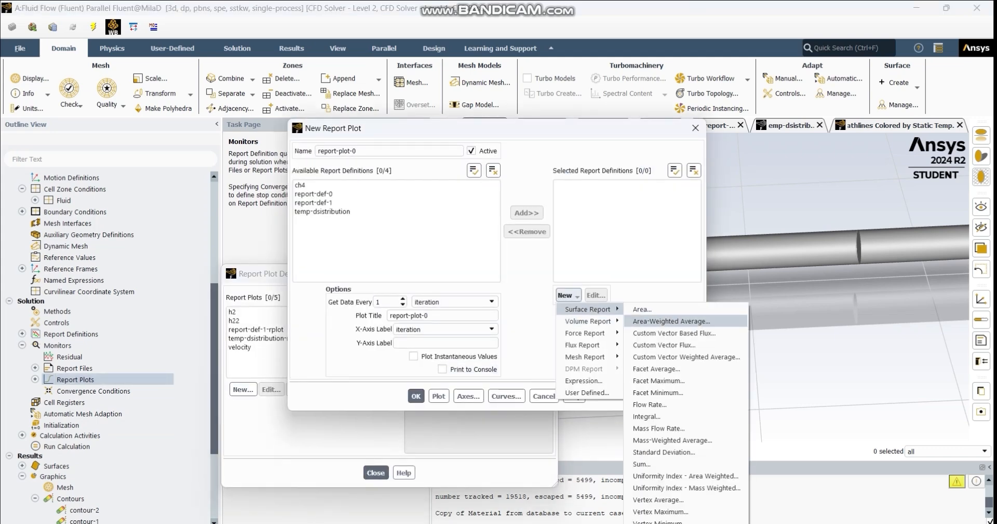
click(666, 321)
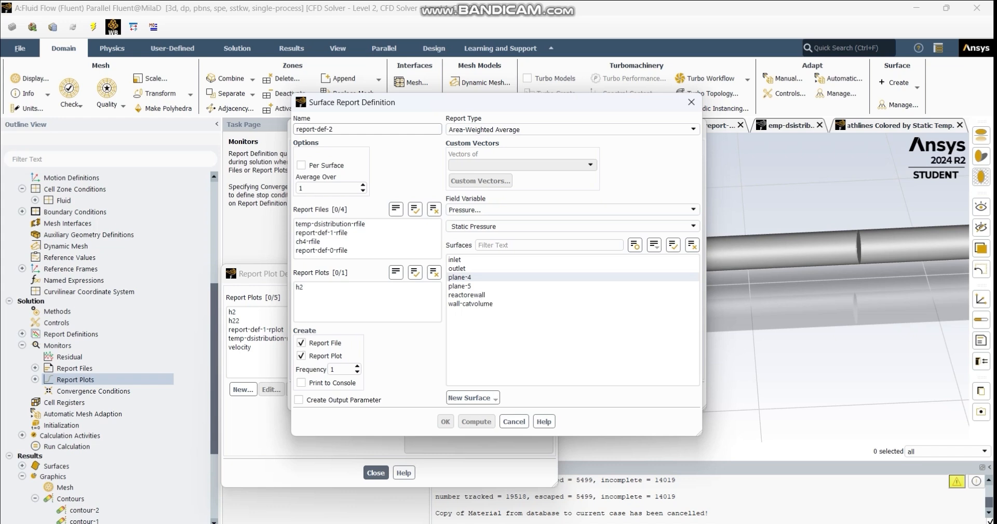
Step: Set the surface report definition to static temperature on the plane-4 surface
click(468, 277)
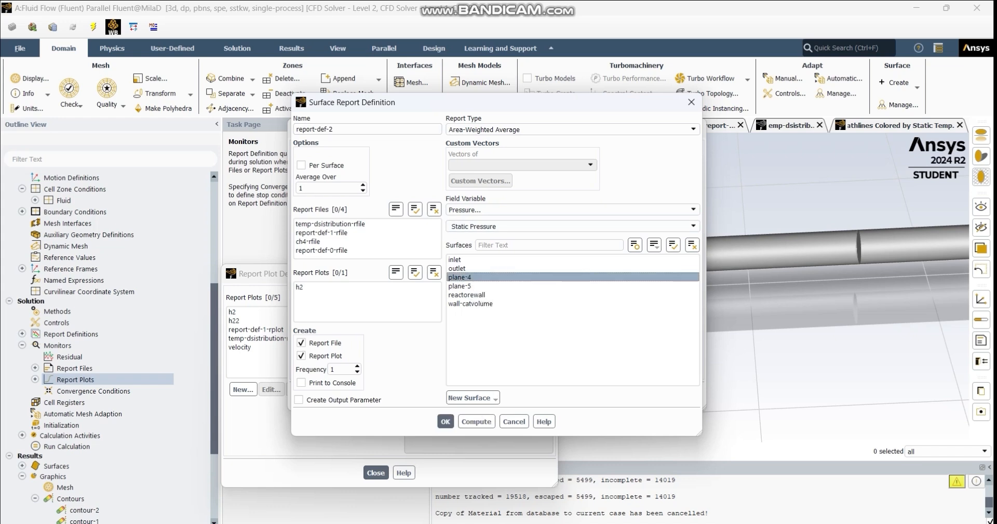
click(571, 209)
click(519, 247)
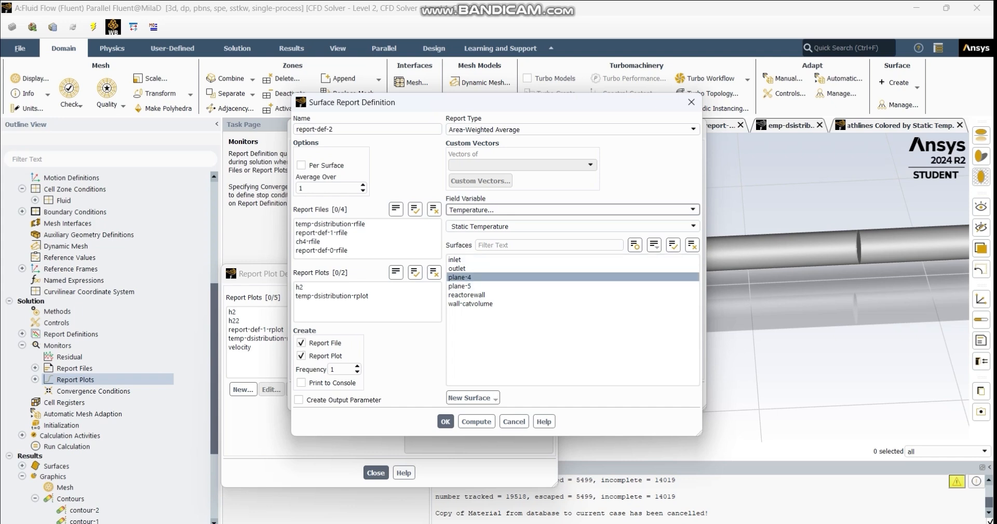
click(469, 278)
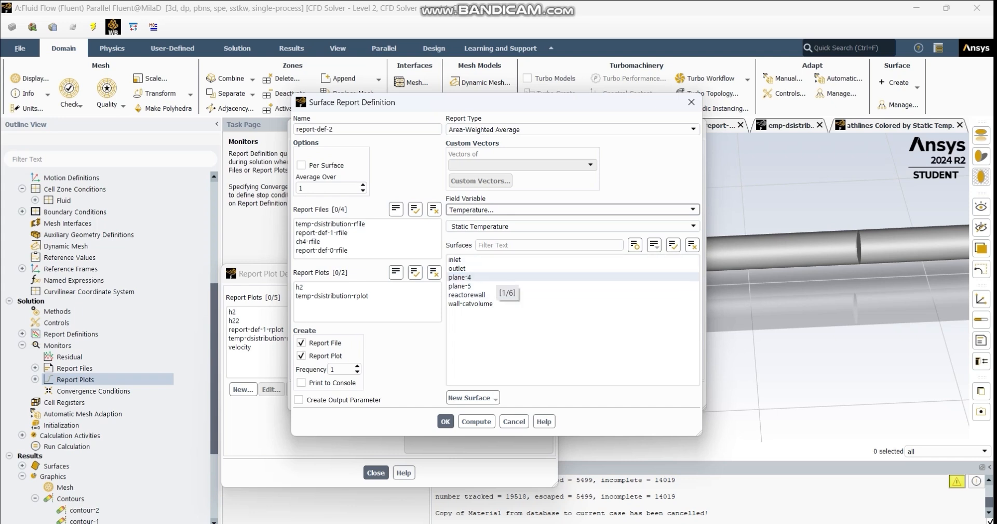
click(495, 278)
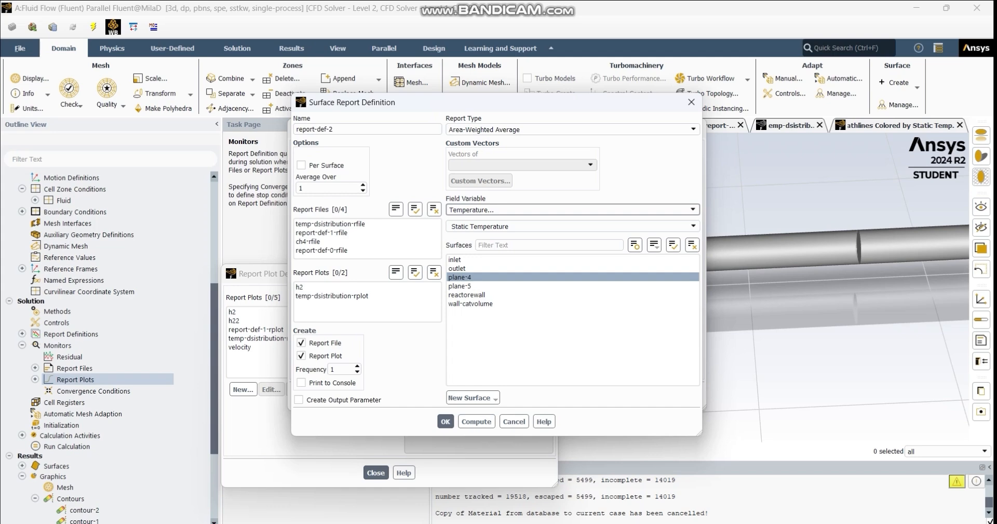
Step: Discard the plane-4 temperature report definition and its report plot, then collapse the monitors in the outline
click(692, 102)
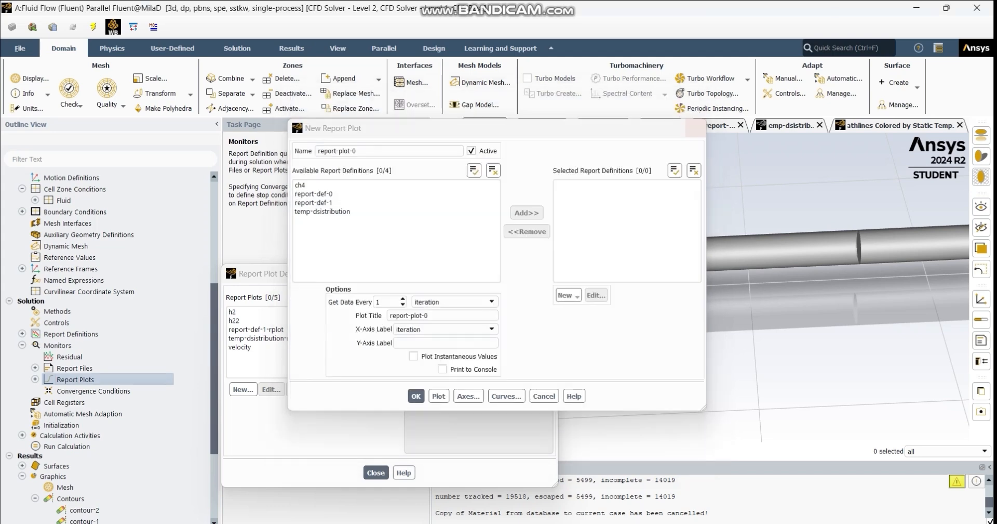
click(696, 128)
scroll(78, 364, down, 2)
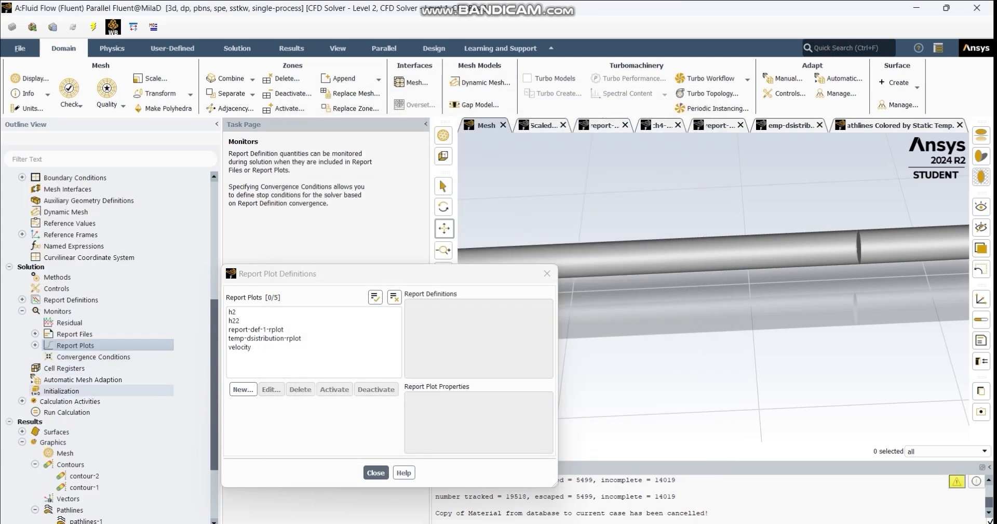
scroll(93, 357, up, 2)
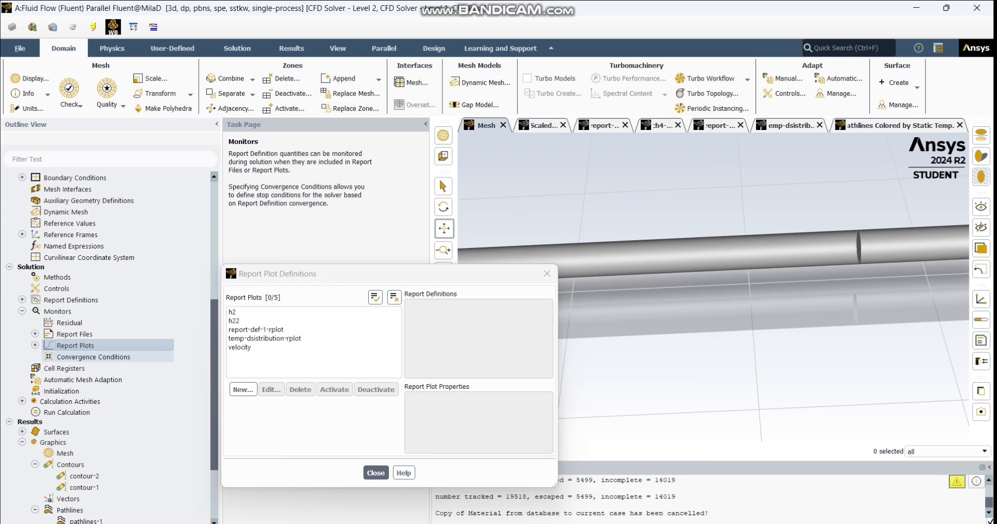
click(22, 311)
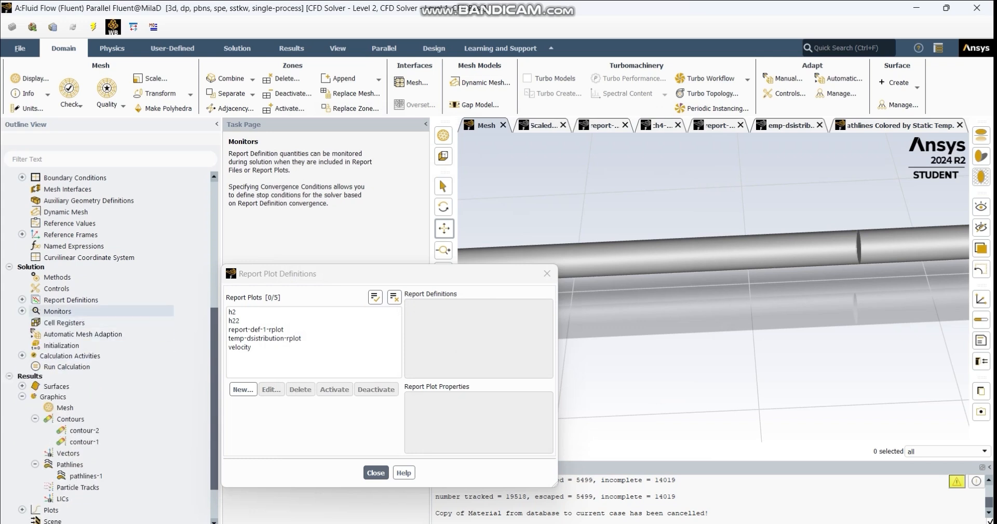
scroll(78, 312, up, 1)
Step: Open the settings for creating a new plane surface among the results surfaces
click(173, 48)
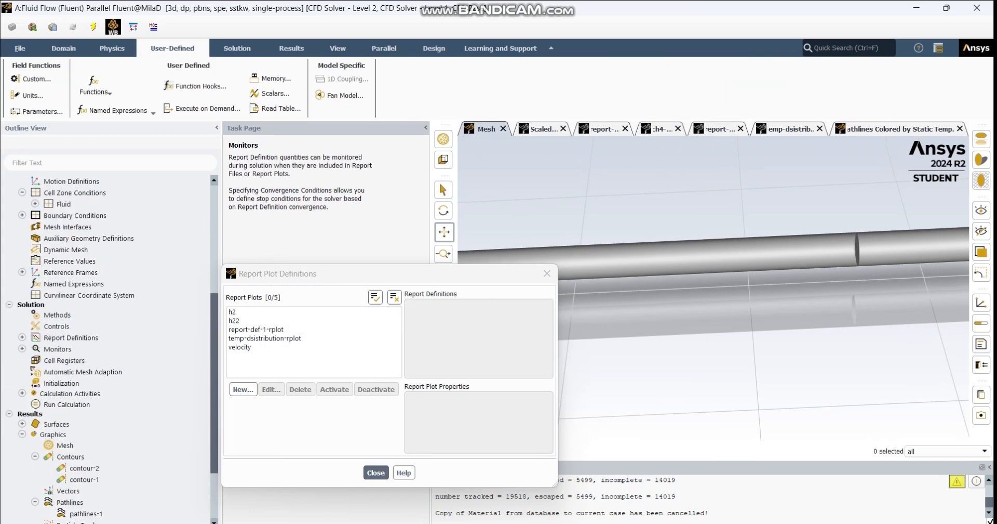
click(237, 49)
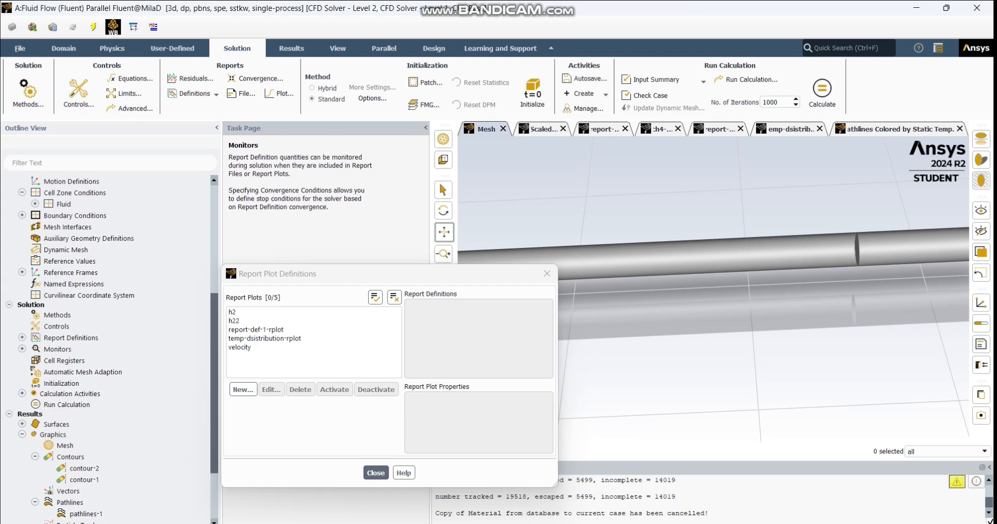
click(291, 49)
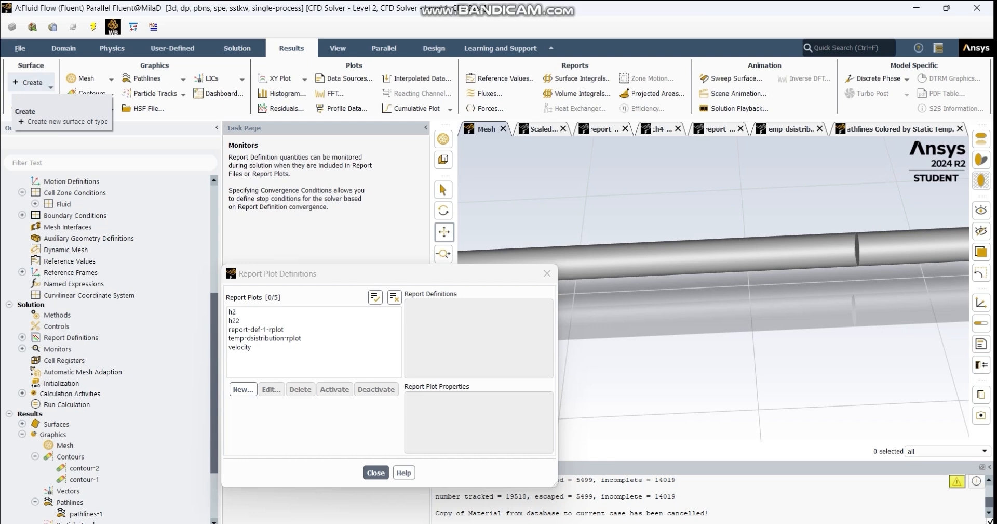
click(32, 83)
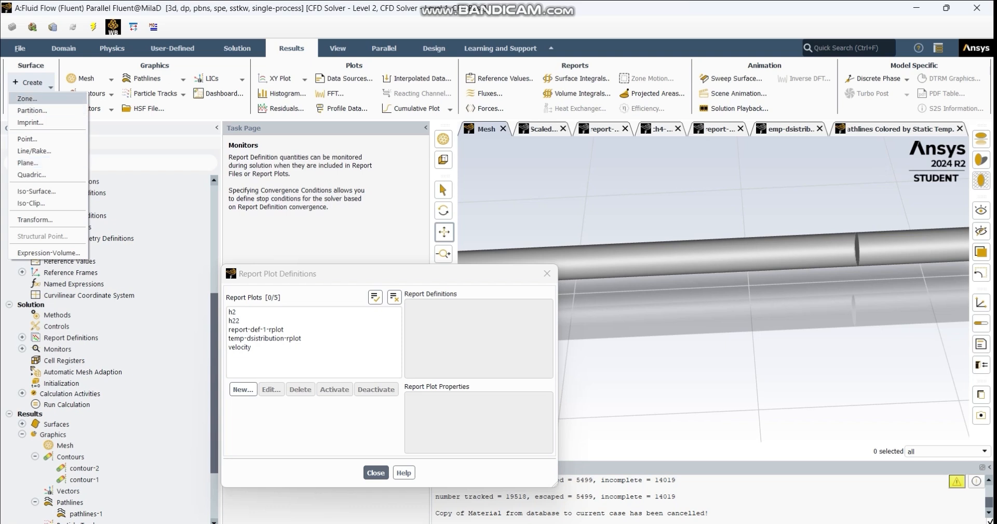
click(32, 162)
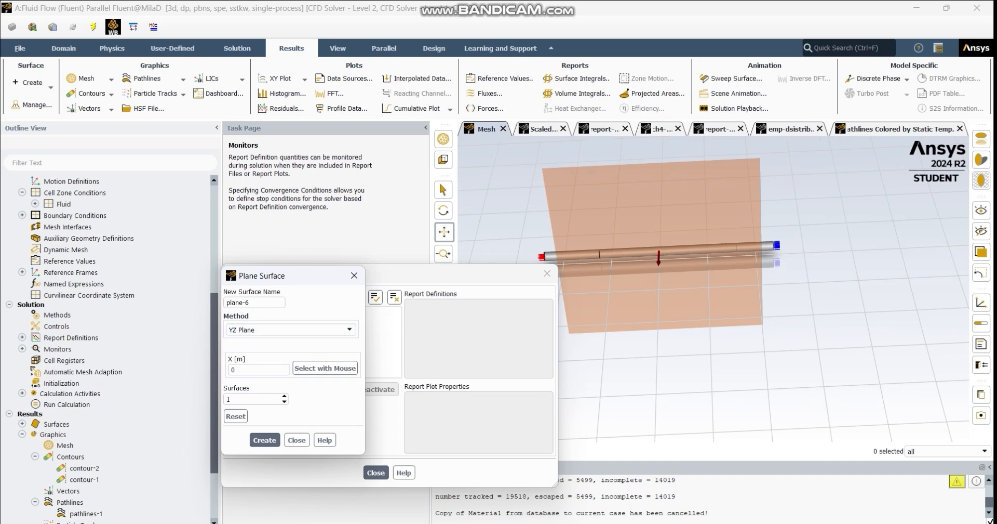
Step: Preview the new plane surface with the ZX Plane and XY Plane methods, then return it to YZ Plane
click(291, 329)
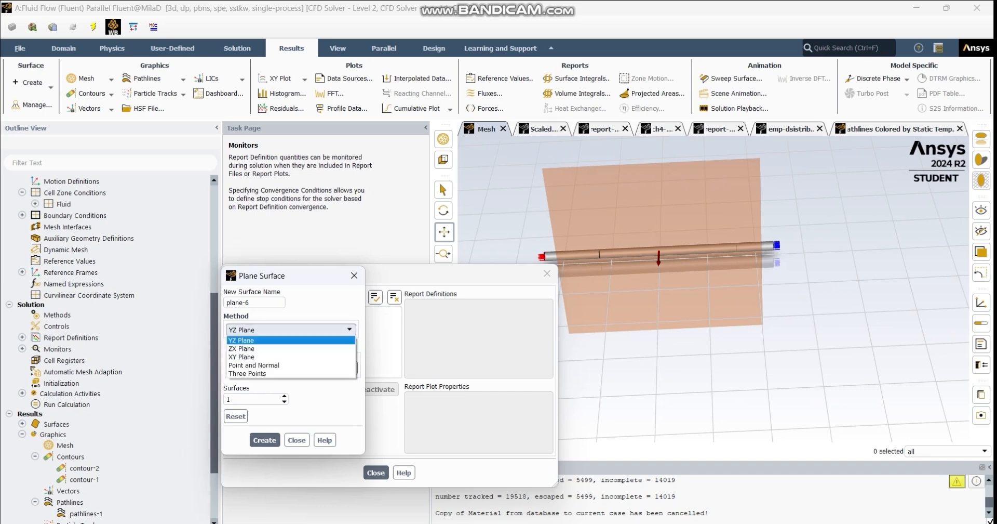
click(241, 348)
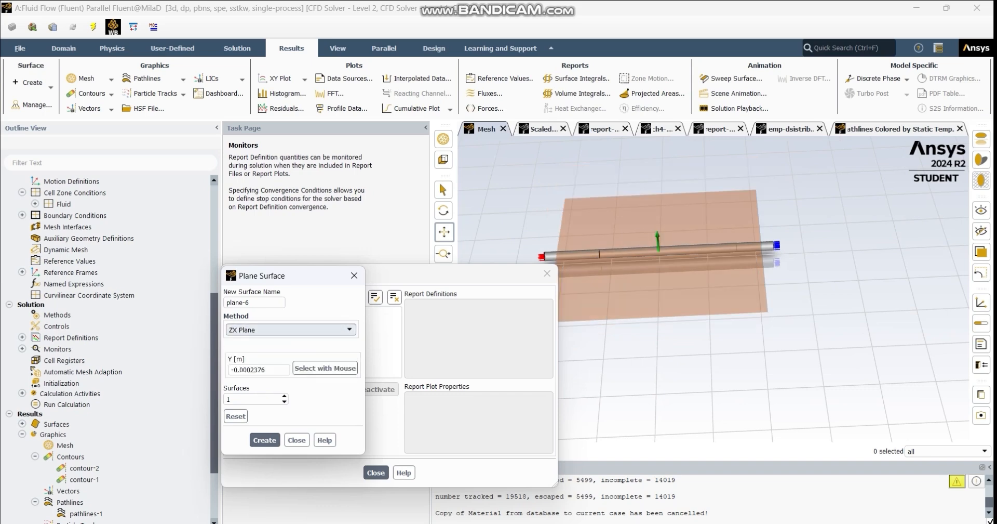
click(291, 329)
click(241, 356)
click(291, 330)
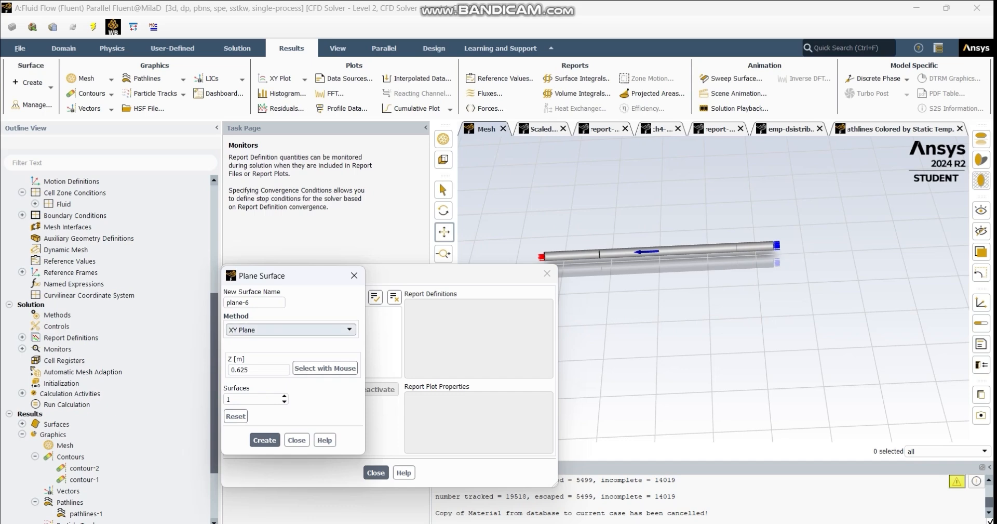
click(242, 341)
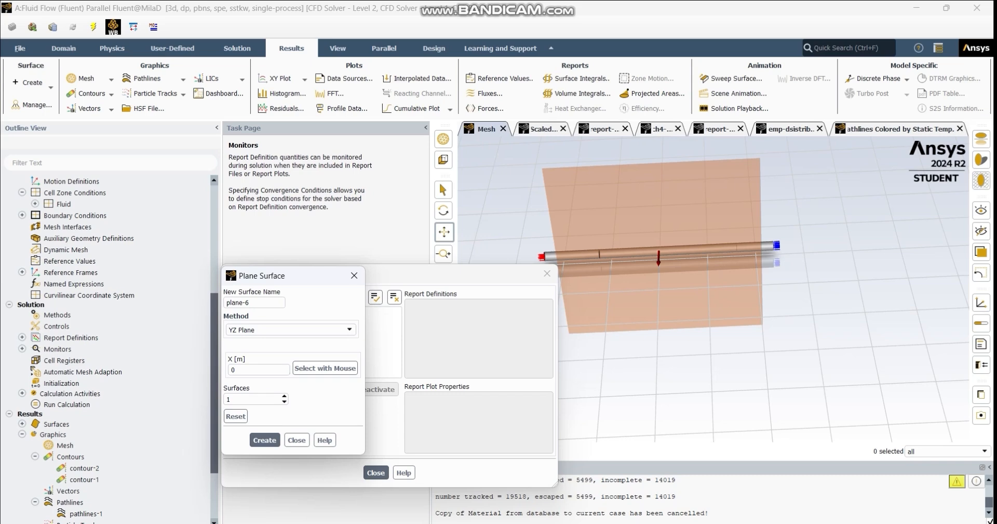
Step: Close the new plane surface and report plot definitions without creating anything, then collapse the contours in the outline
click(355, 276)
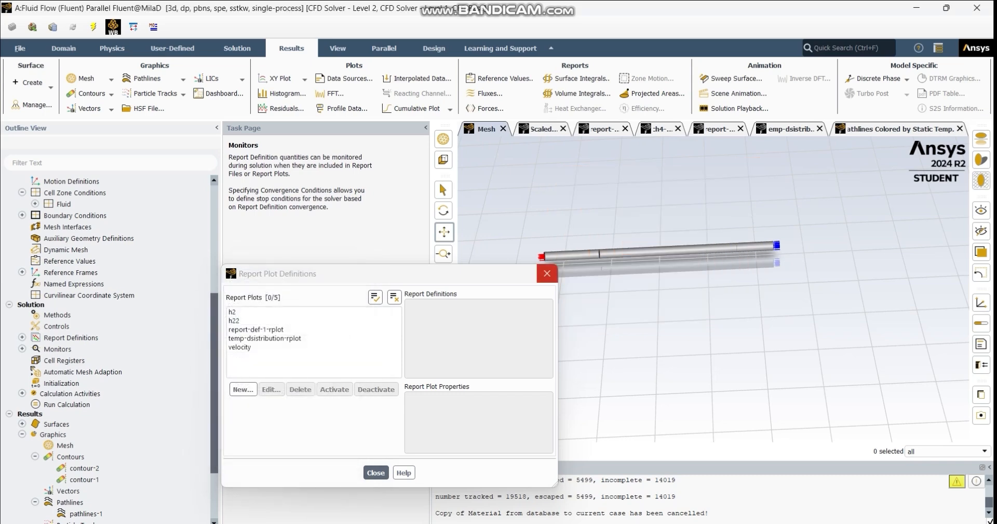
click(547, 273)
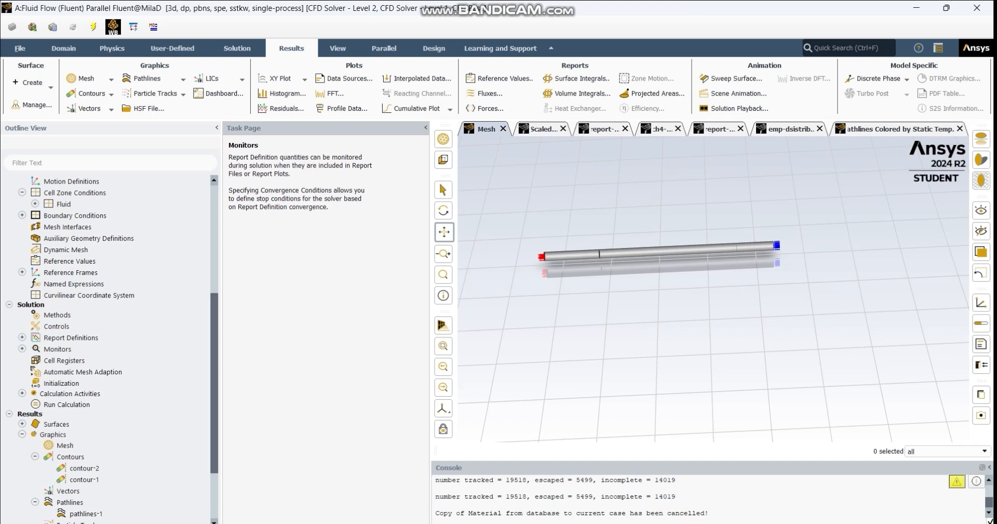
scroll(104, 400, down, 3)
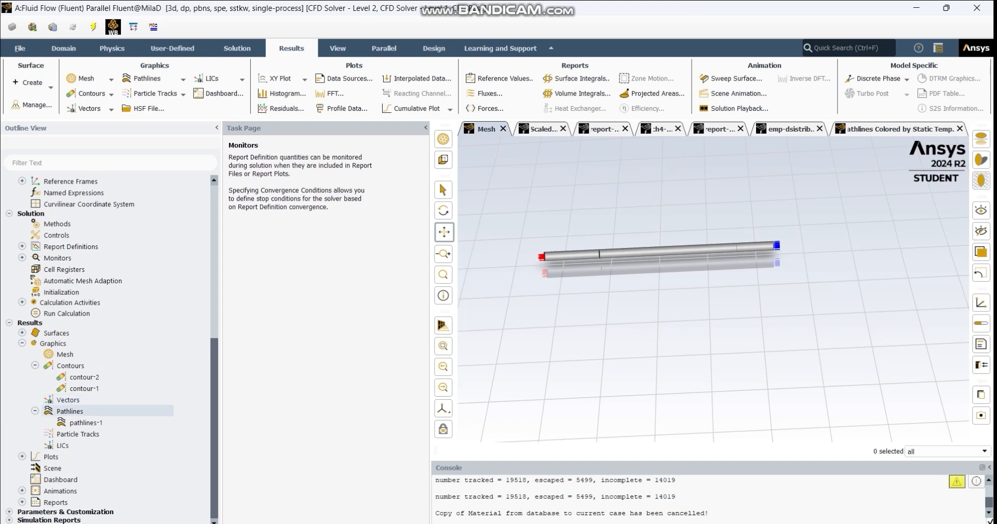
click(35, 365)
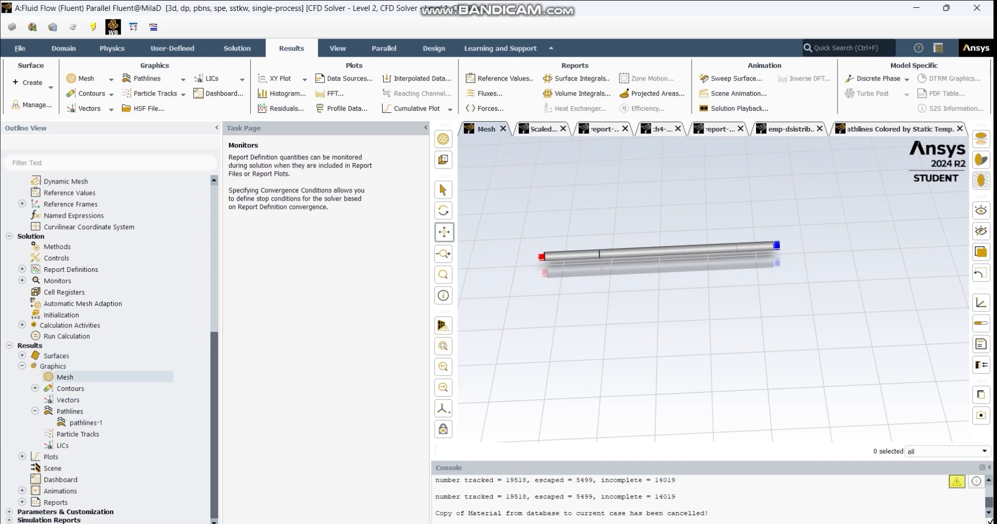
Step: Open the solution methods and review the pressure-velocity coupling scheme, spatial discretization and relaxation options
scroll(104, 348, up, 9)
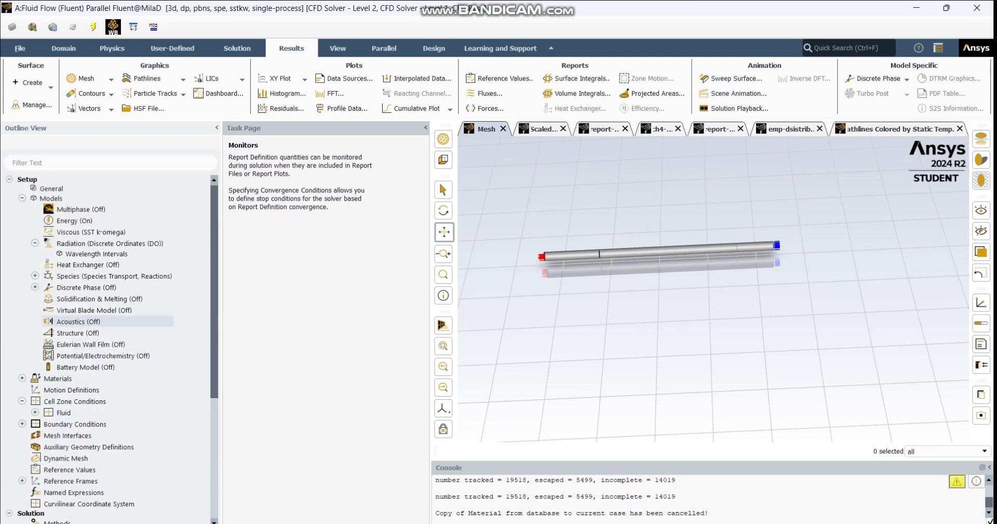
scroll(104, 424, down, 1)
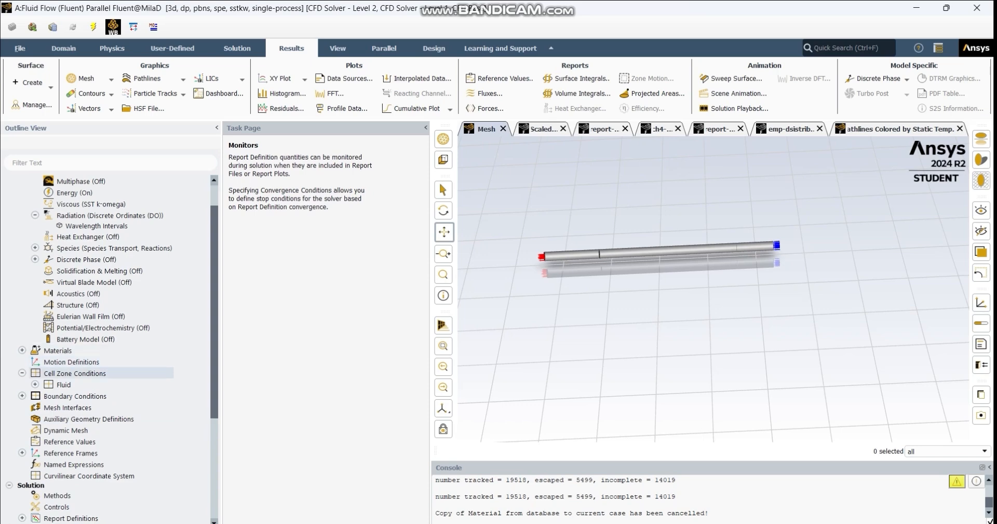
scroll(103, 374, down, 2)
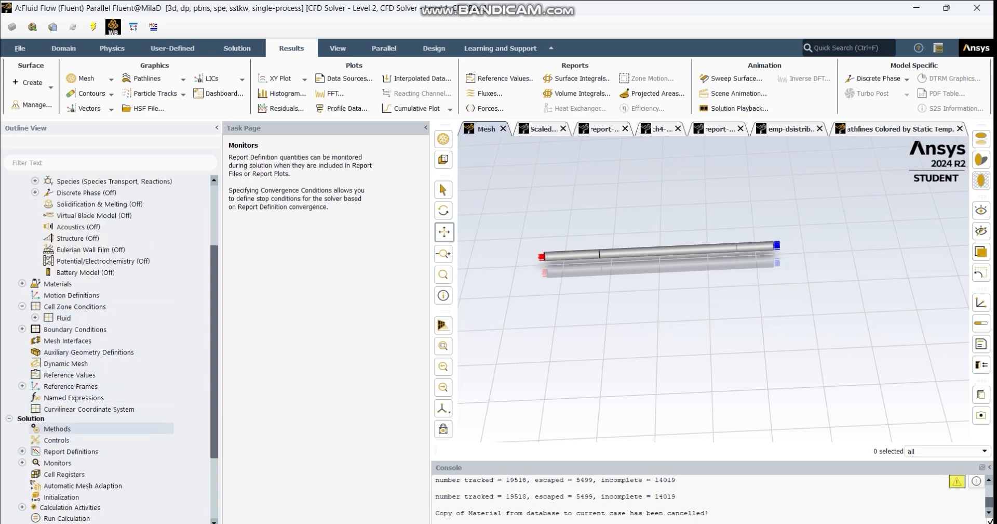
double_click(57, 429)
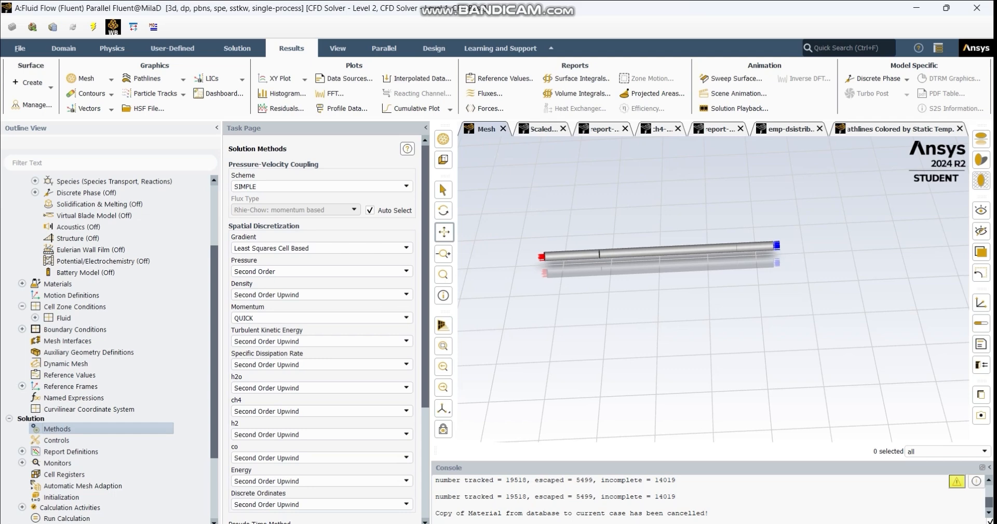
scroll(322, 271, down, 1)
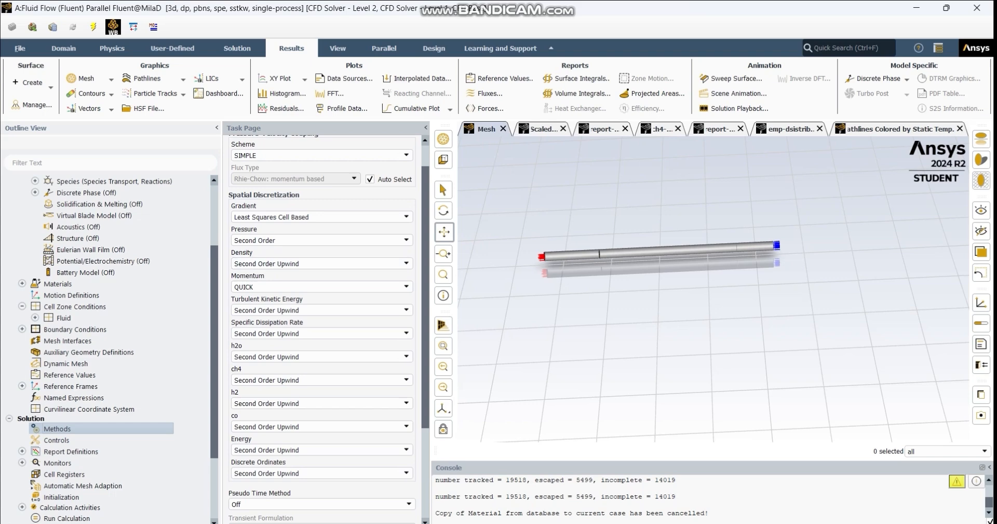
scroll(322, 260, down, 1)
scroll(322, 312, down, 3)
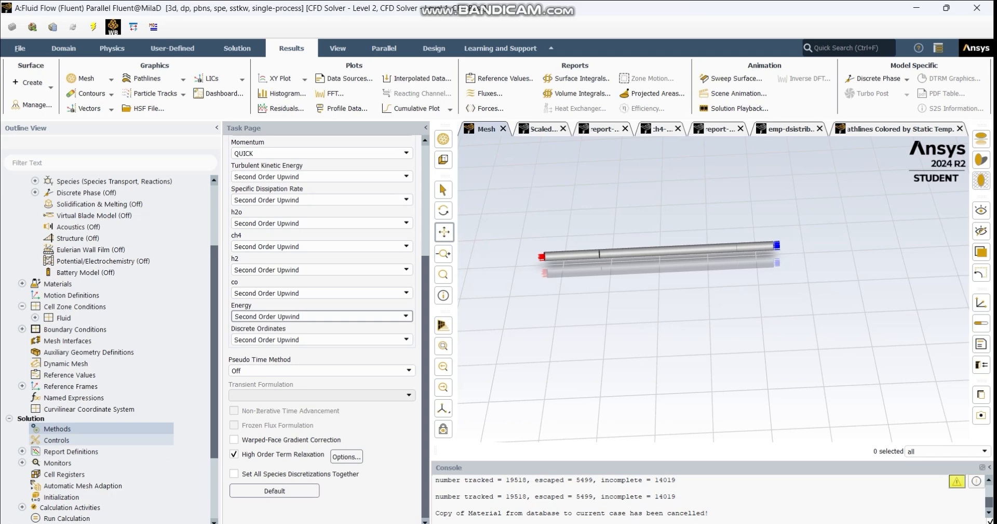
Step: Open the solution initialization and review the initial pressure, velocity, turbulence, species and temperature values
scroll(104, 437, down, 2)
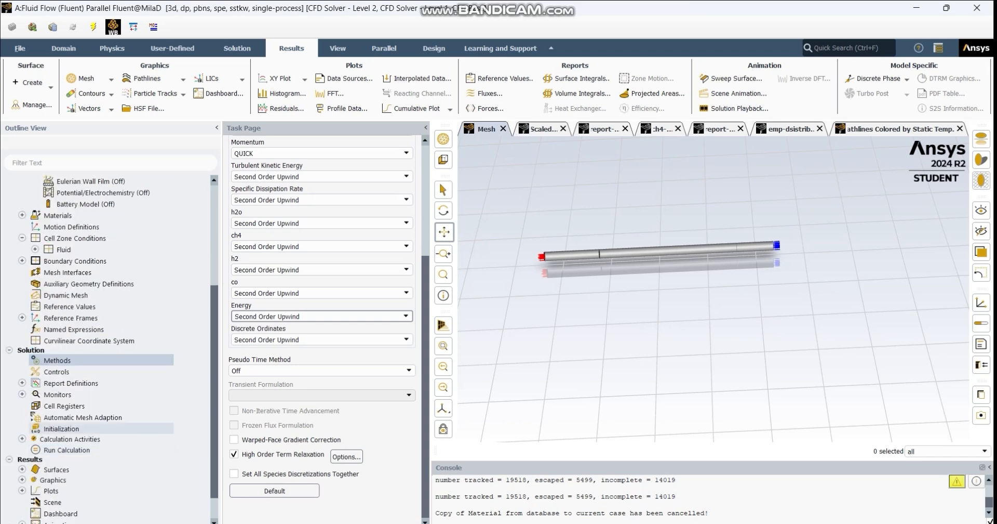
click(62, 429)
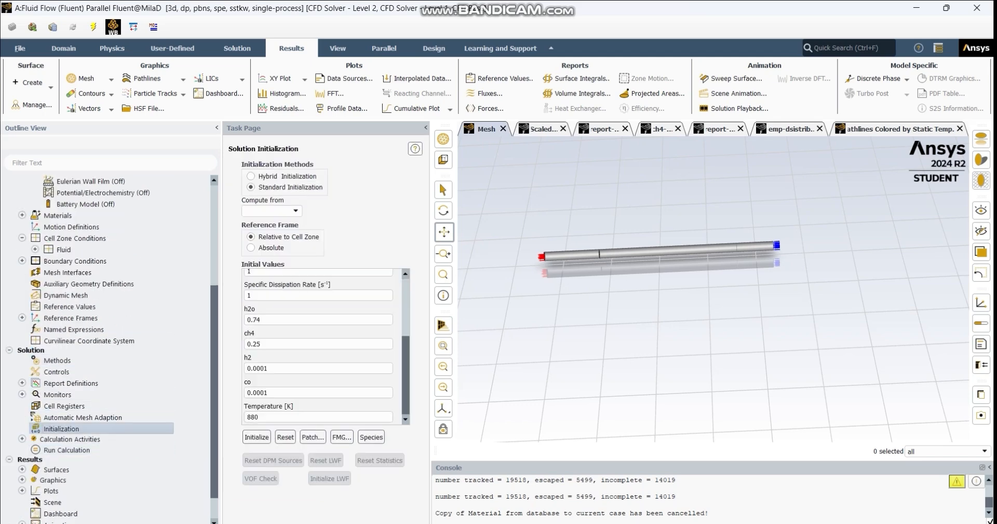
scroll(318, 343, up, 3)
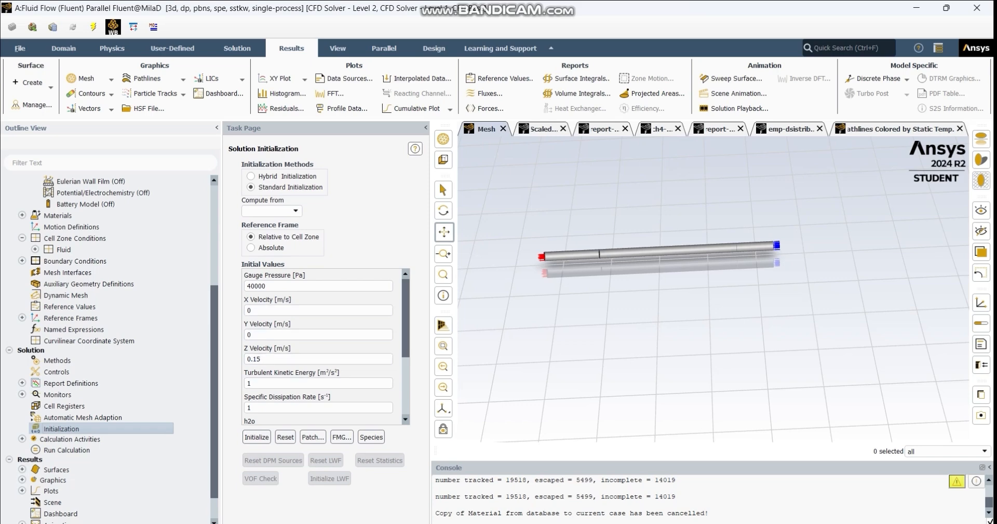
scroll(318, 343, down, 1)
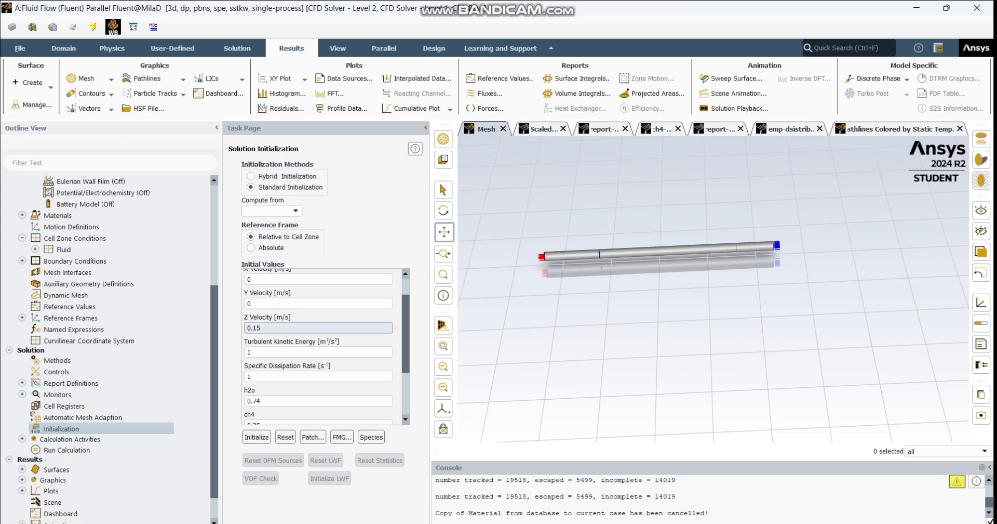
scroll(318, 348, down, 1)
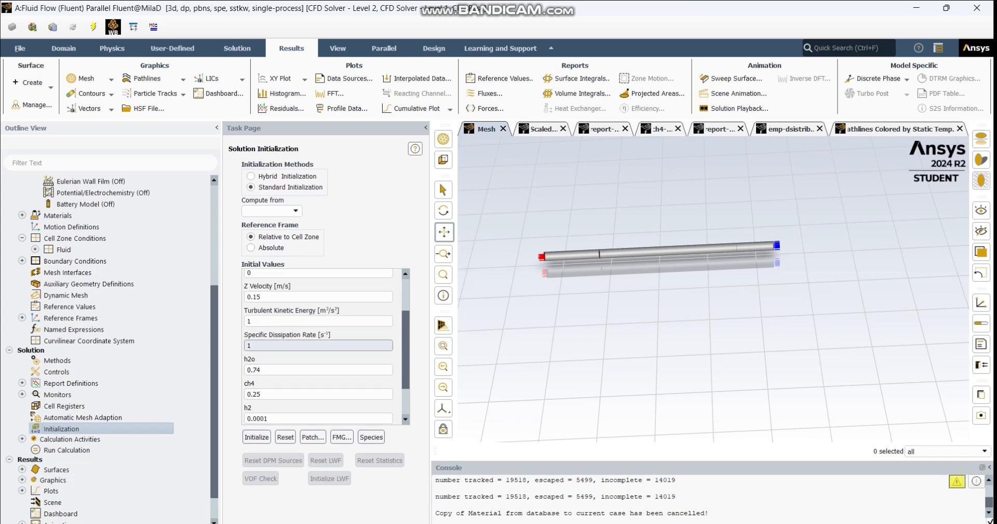
scroll(318, 345, down, 2)
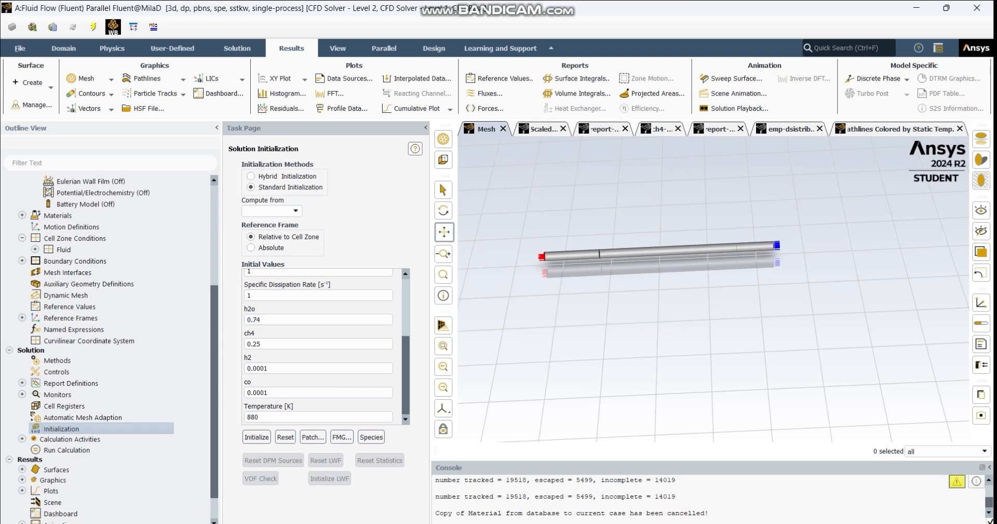
Step: Preview the Hybrid Initialization method, then return to Standard Initialization and its list of initial values
click(252, 176)
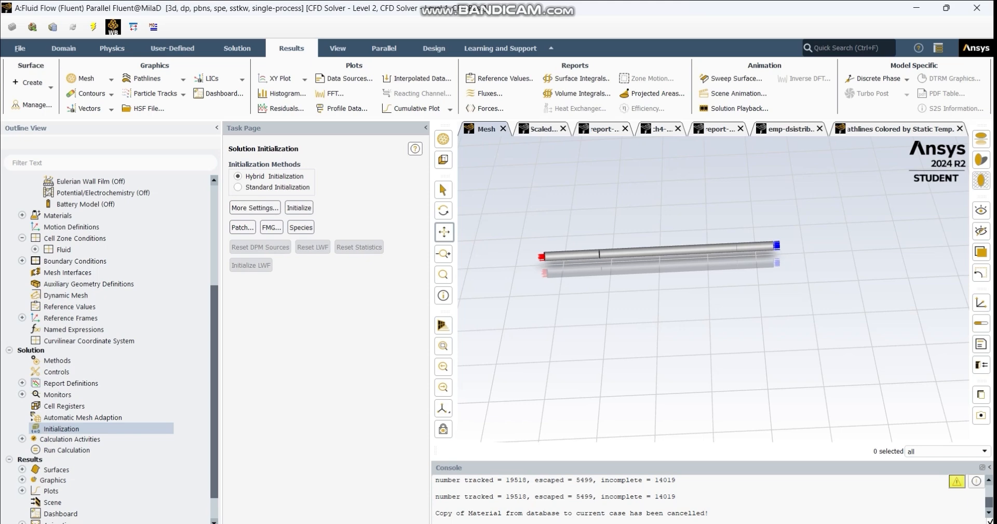
click(238, 187)
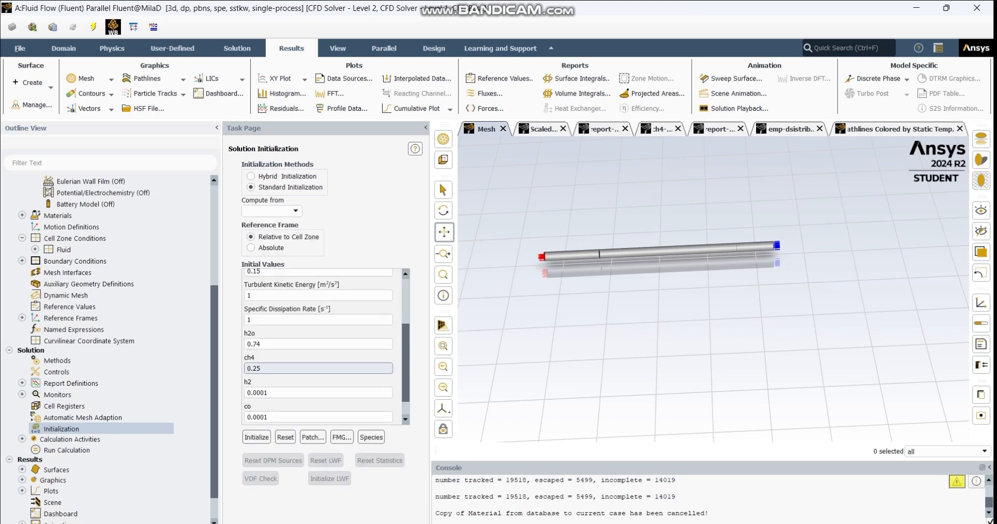
scroll(318, 359, up, 3)
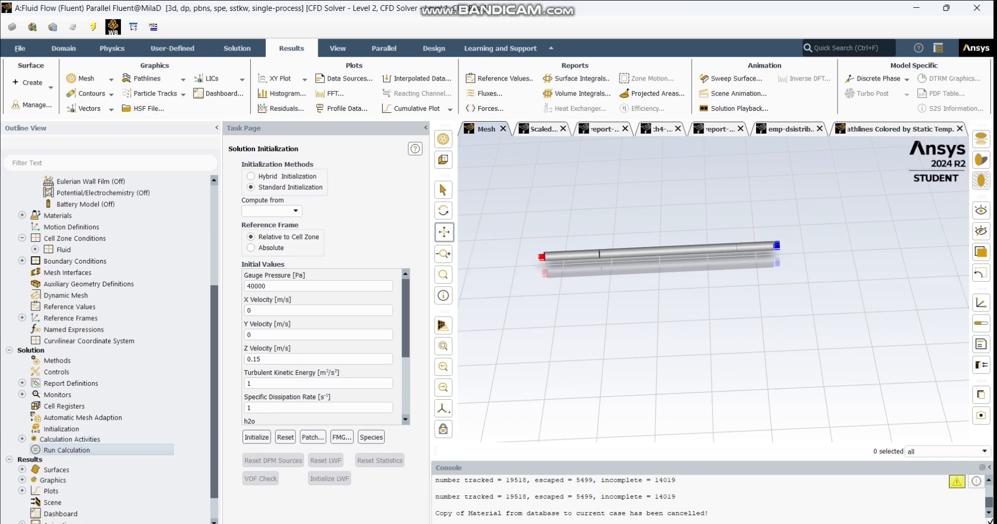
Step: Open the run calculation settings and inspect the ends of the scaled residual curves
double_click(67, 450)
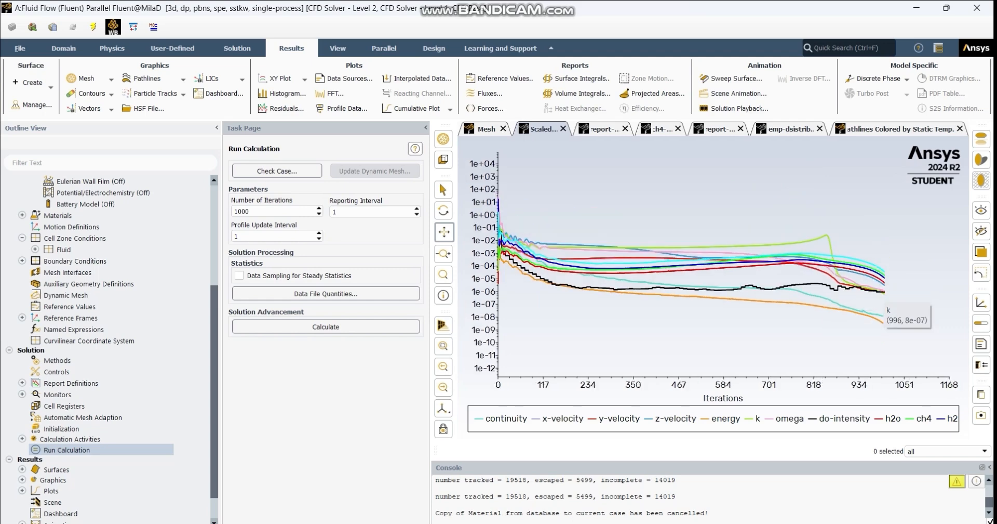
mouse_move(883, 316)
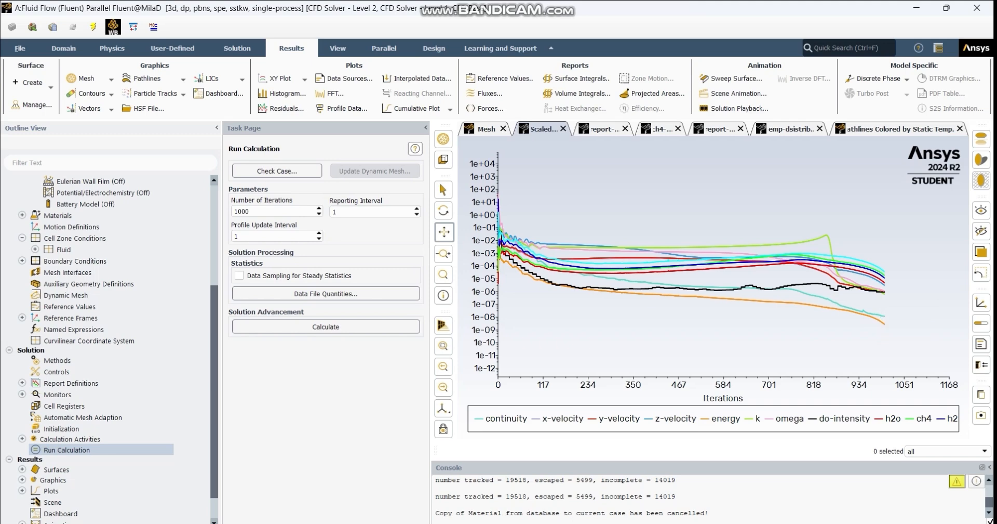
mouse_move(885, 275)
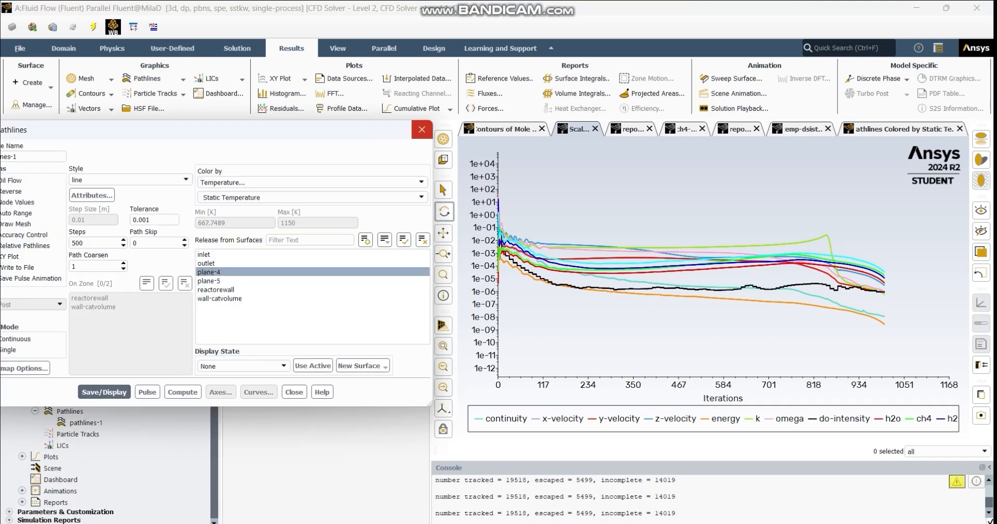
Step: Close the pathlines settings and examine the report plot of area-weighted average h2 mole fraction over the iterations
click(422, 129)
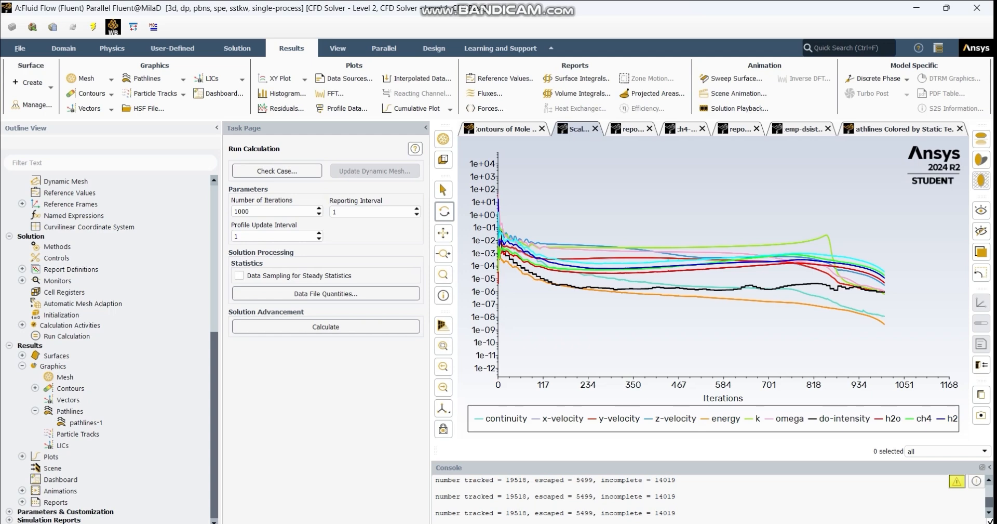
click(632, 129)
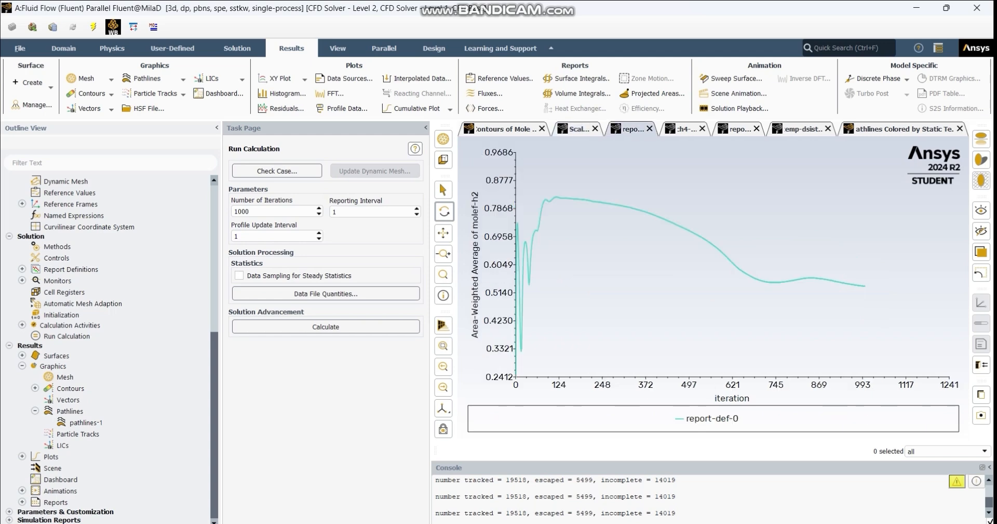
mouse_move(518, 230)
mouse_move(778, 282)
mouse_move(862, 285)
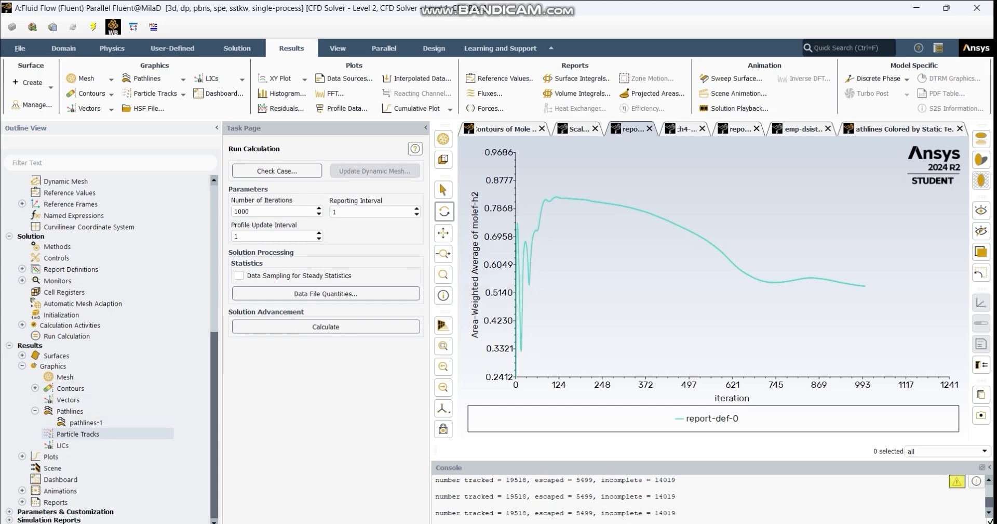
Step: Color pathlines-1 released from plane-4 by the species mole fraction of h2, then save and display it
double_click(86, 423)
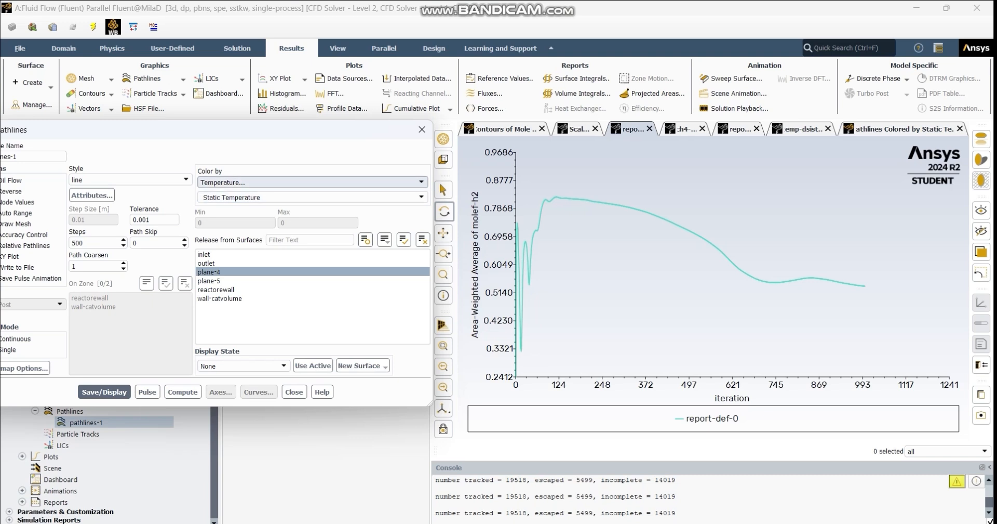
click(310, 182)
click(310, 251)
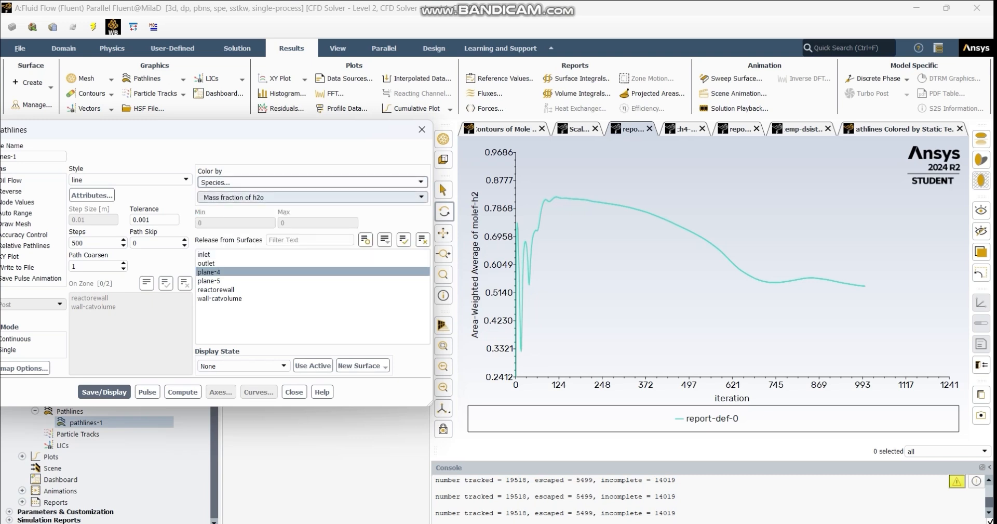
click(312, 197)
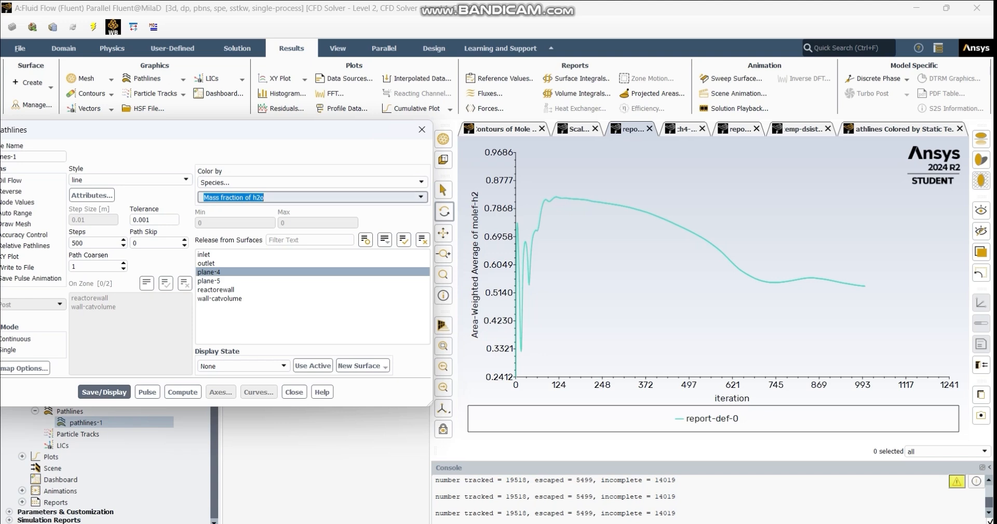
click(311, 197)
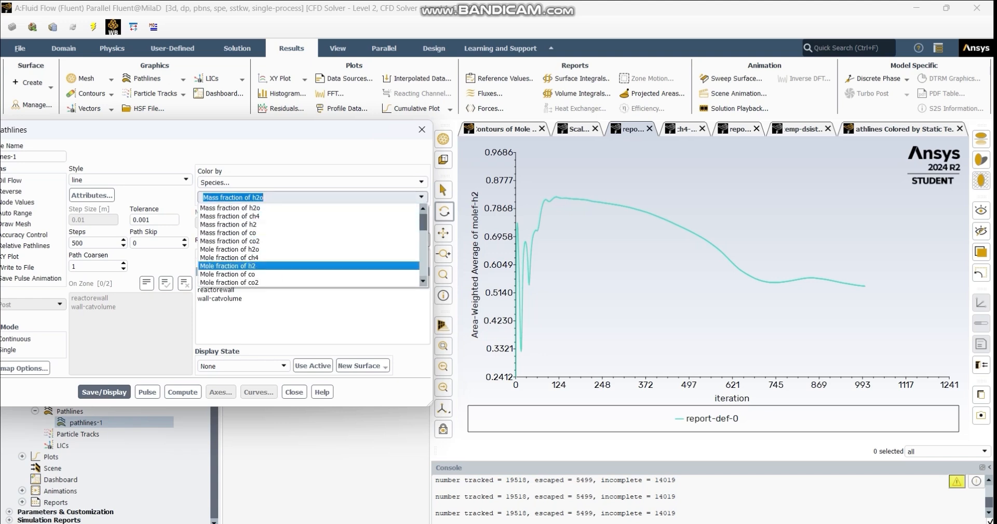
click(228, 265)
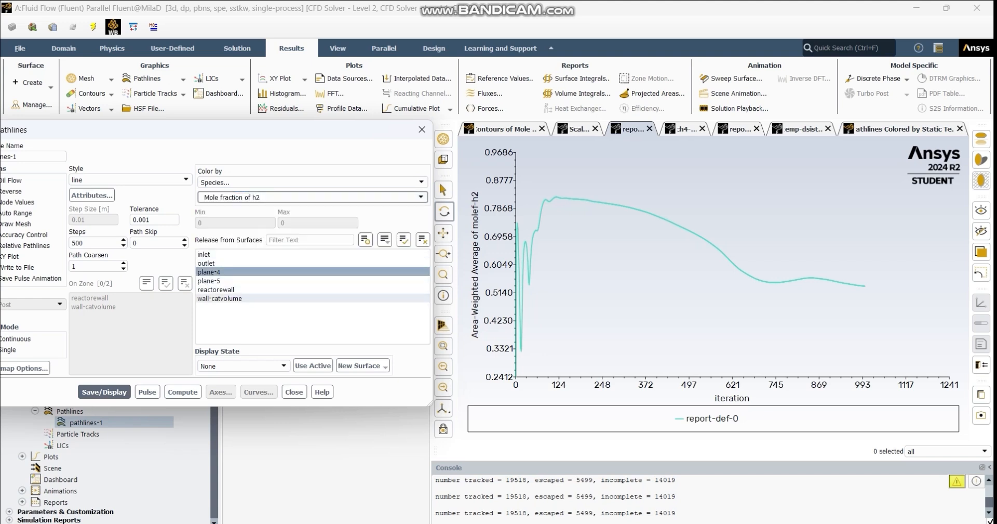
click(105, 392)
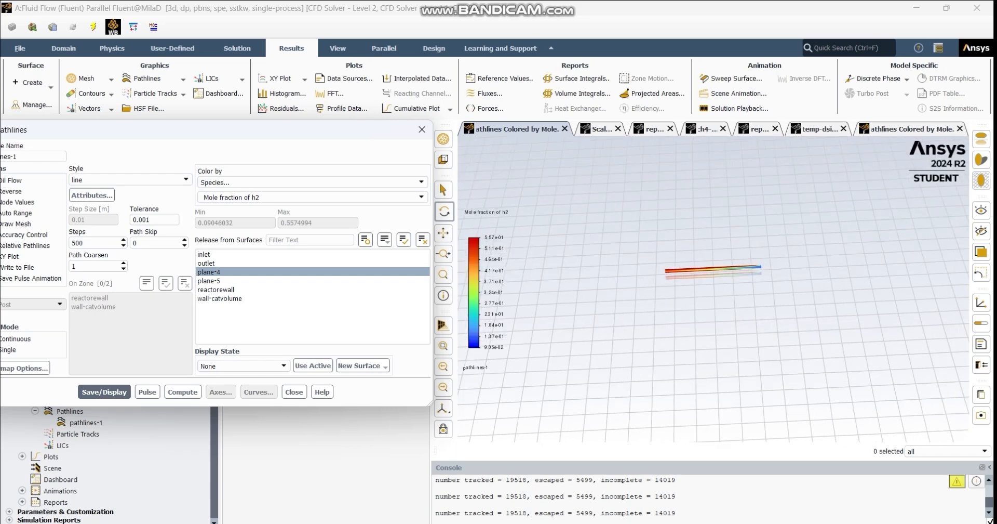
Step: Examine the h2 mole fraction pathlines up close along the full length of the reactor tube
scroll(690, 294, up, 8)
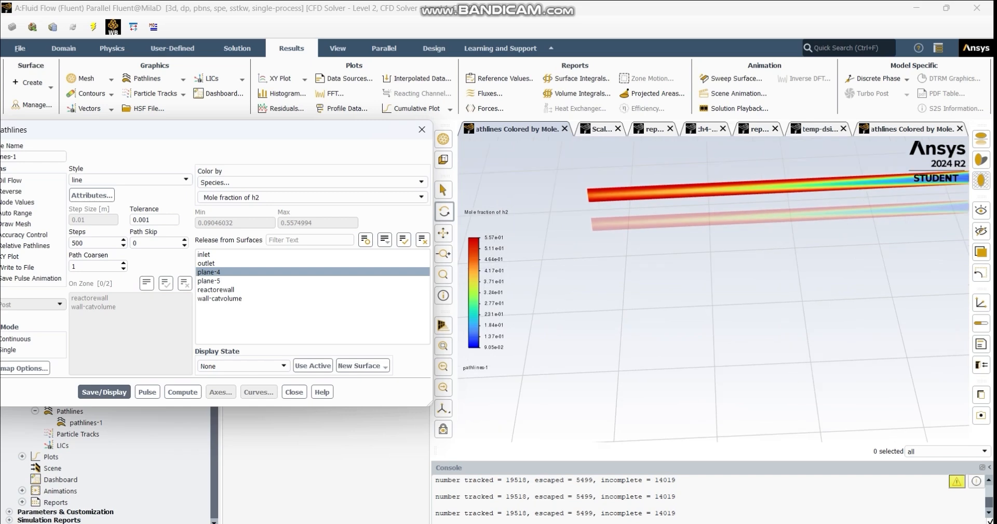
click(445, 212)
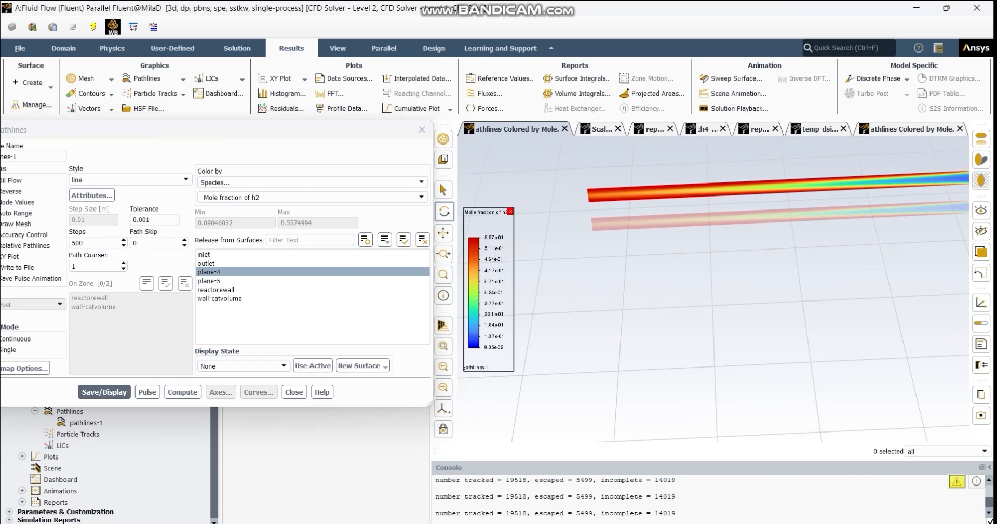
drag(713, 290, 734, 310)
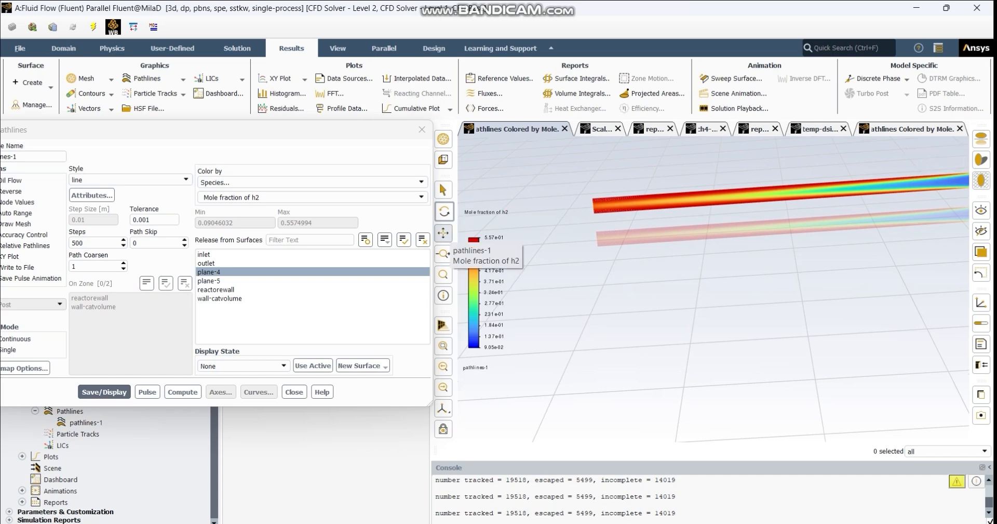
click(444, 232)
drag(661, 240, 597, 265)
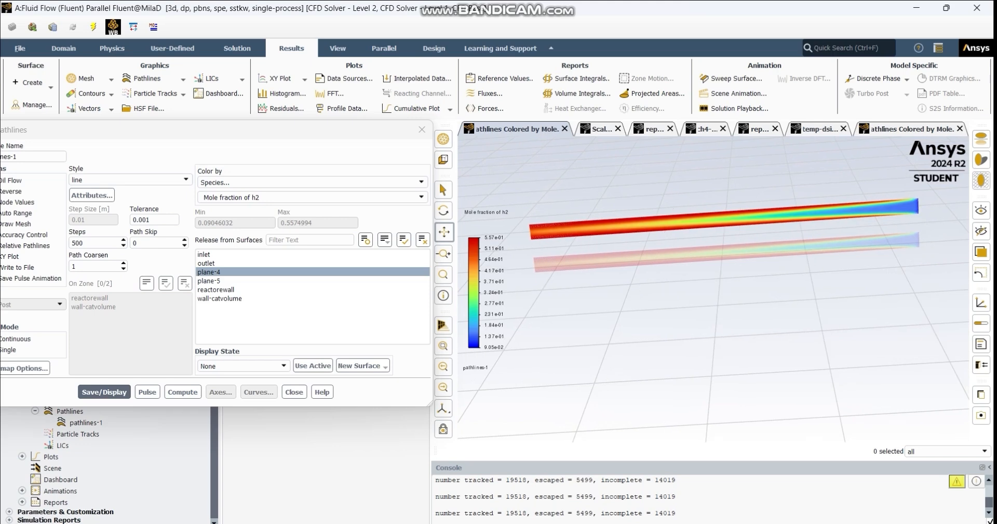
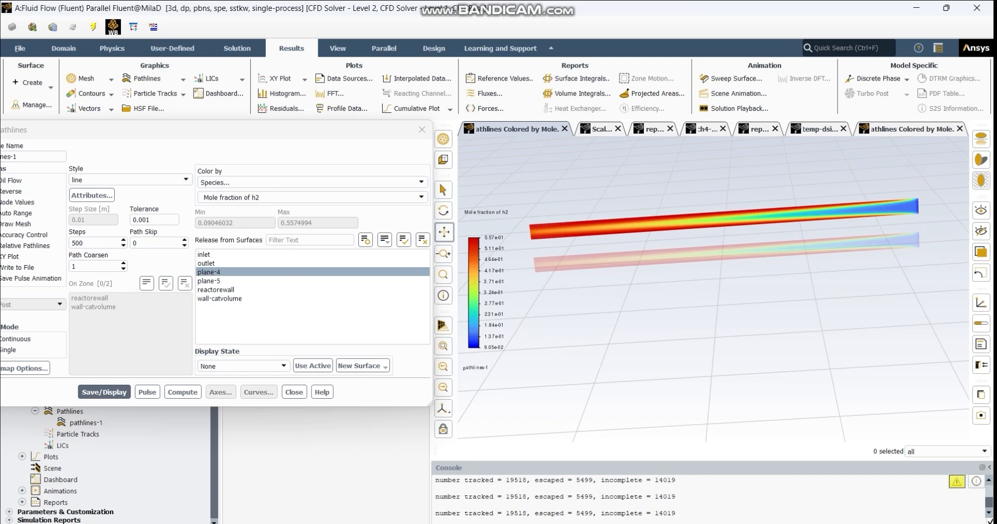
Step: Color pathlines-1 released from plane-4 by static temperature, save and display it, and close the pathlines settings
click(312, 182)
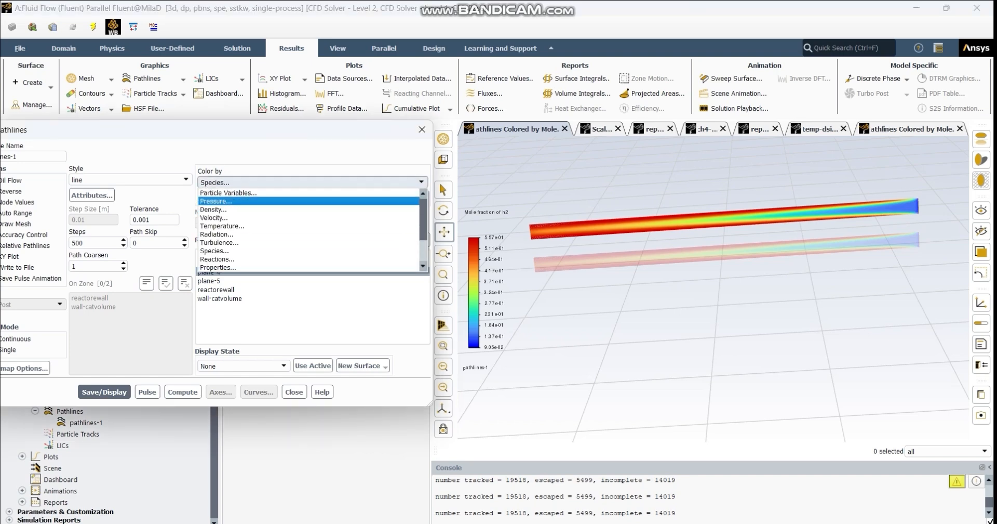
click(260, 226)
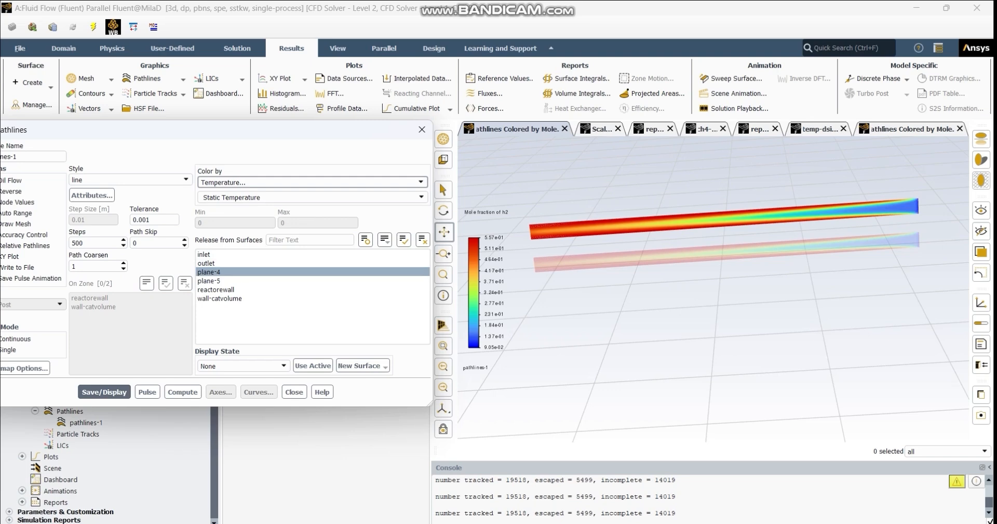
click(103, 392)
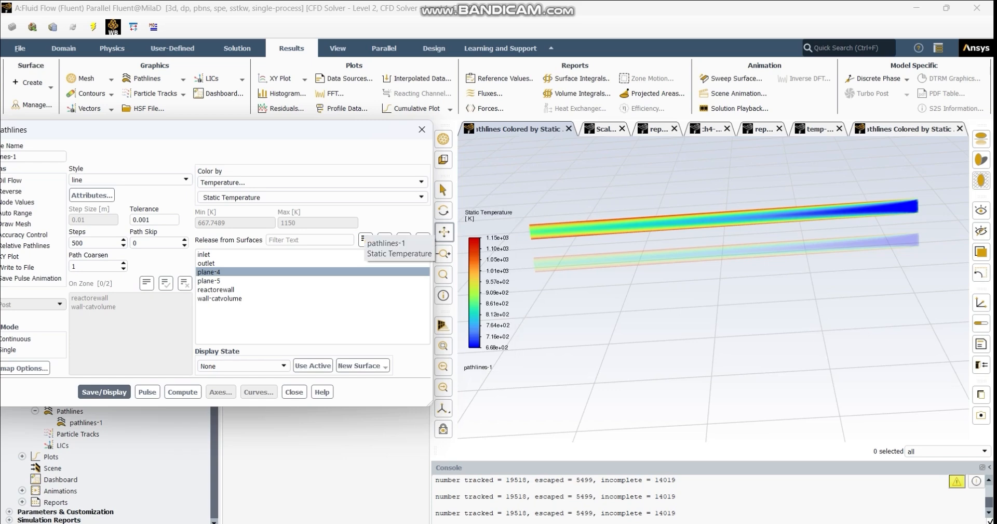
click(422, 129)
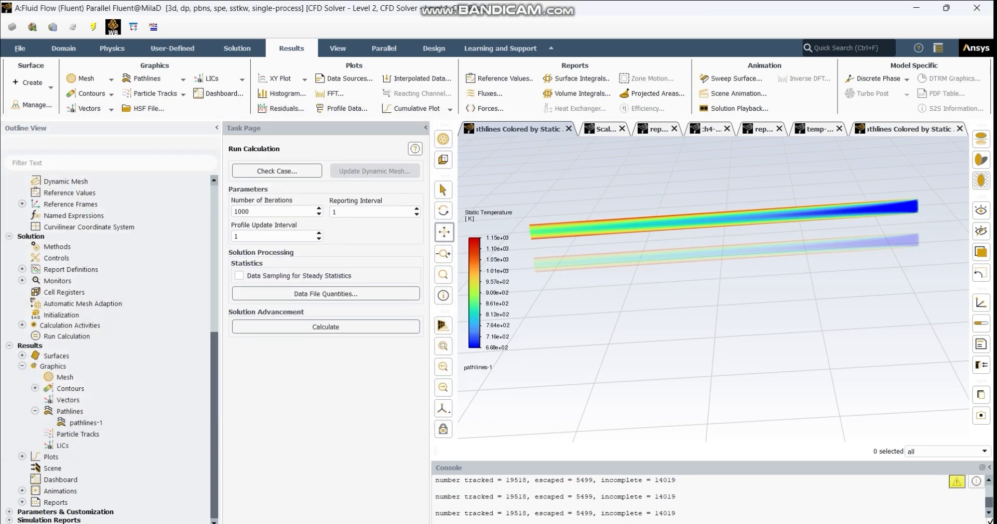
Step: Examine the report plot of area-weighted average ch4 mole fraction over the iterations
click(710, 129)
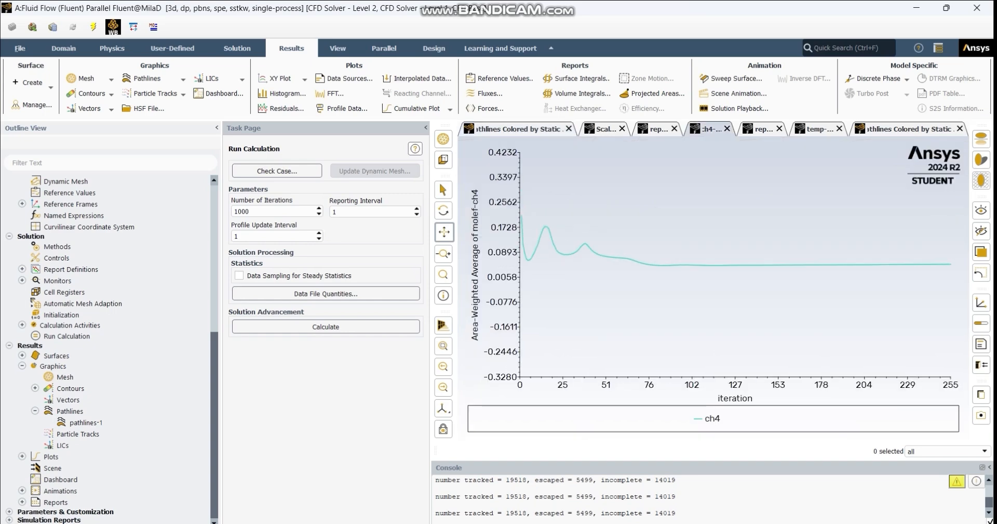
drag(529, 185, 991, 333)
drag(545, 180, 939, 314)
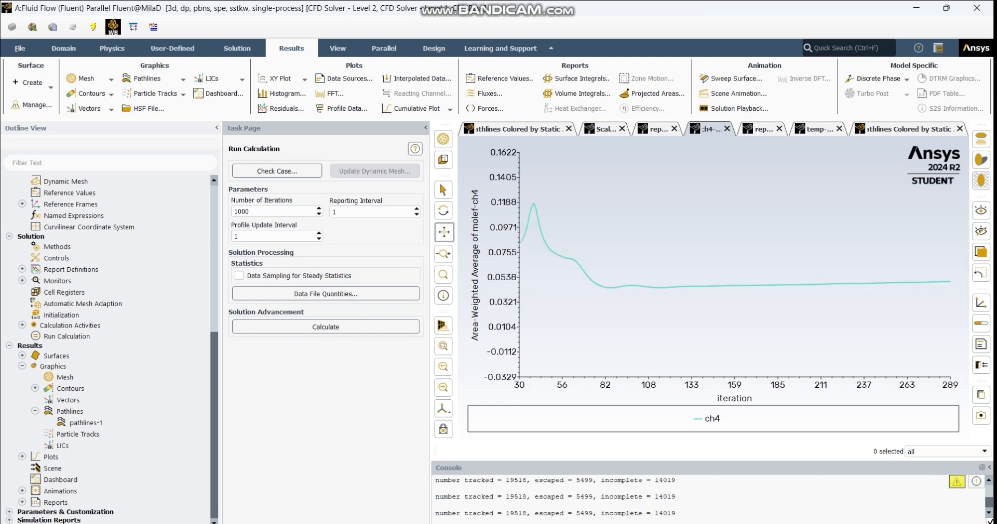
drag(540, 195, 953, 332)
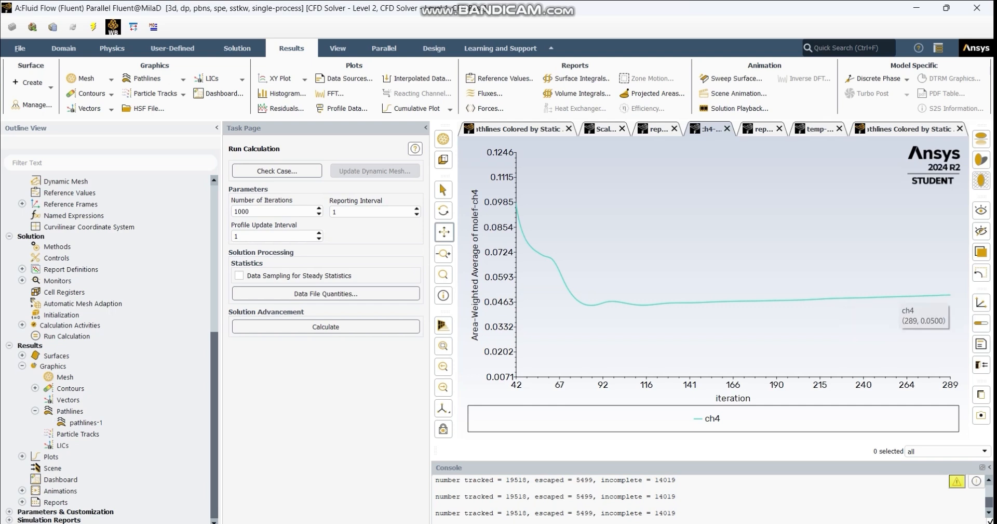
Step: Examine the report-def-1 plot of area-weighted average velocity magnitude over the iterations
click(763, 129)
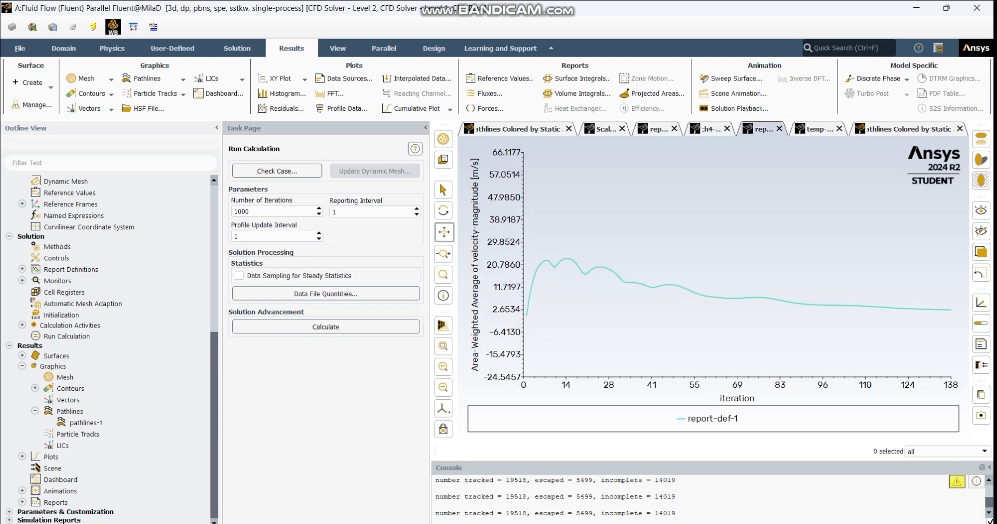
scroll(716, 299, down, 1)
drag(539, 252, 954, 319)
scroll(737, 264, down, 2)
drag(560, 232, 960, 343)
scroll(706, 286, down, 2)
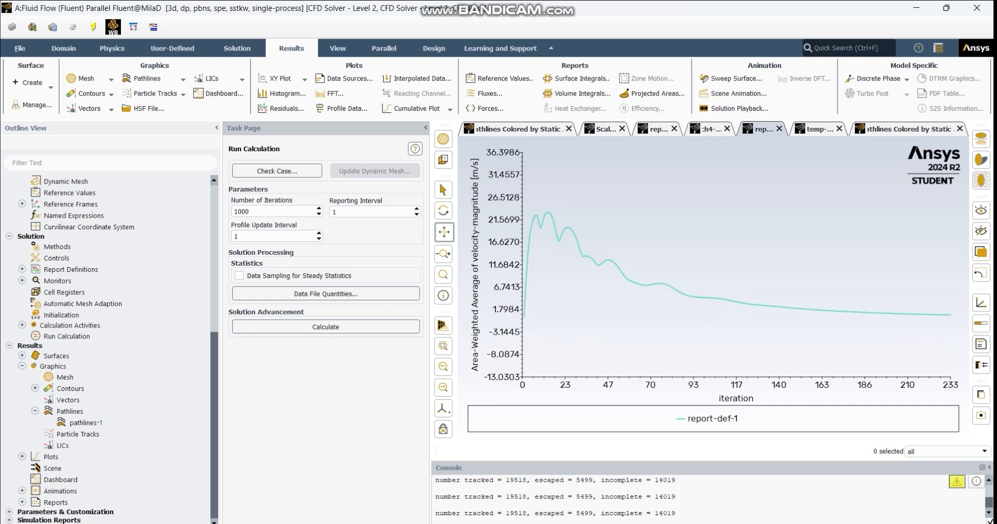
Step: Examine the temp-dsistribution plot of area-weighted average temperature over the full iteration range and compare it with the static temperature pathlines
click(819, 129)
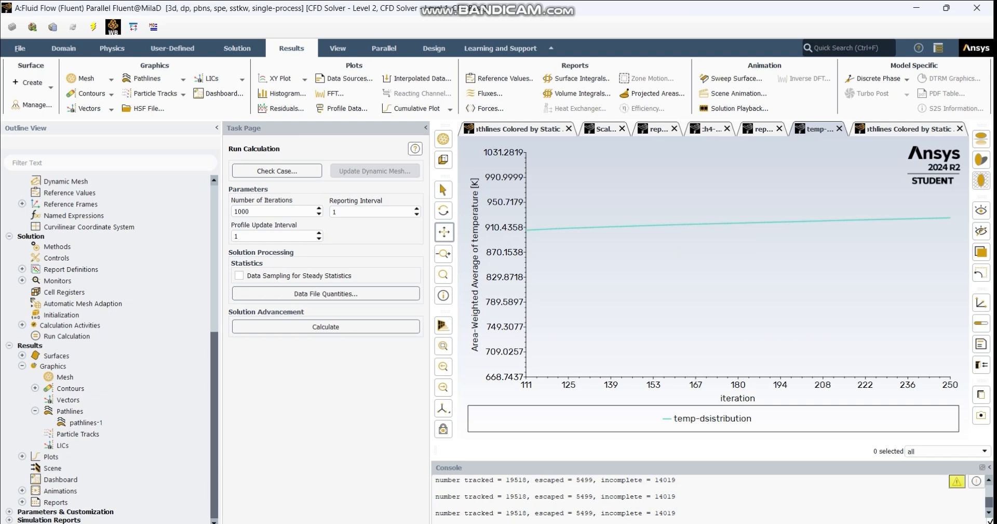
drag(544, 211, 983, 278)
scroll(714, 307, down, 2)
scroll(713, 298, down, 1)
drag(557, 222, 990, 304)
scroll(705, 304, down, 3)
drag(569, 251, 913, 325)
scroll(738, 286, down, 3)
drag(585, 217, 926, 321)
scroll(737, 286, down, 3)
scroll(738, 286, down, 3)
middle_drag(573, 226, 840, 349)
scroll(738, 285, down, 3)
scroll(738, 265, down, 4)
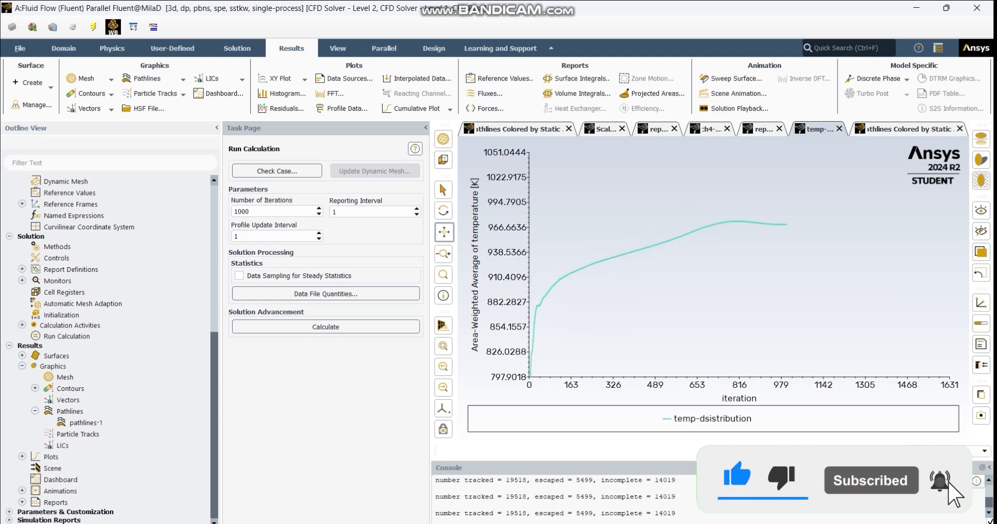
middle_drag(557, 257, 815, 335)
scroll(598, 278, down, 3)
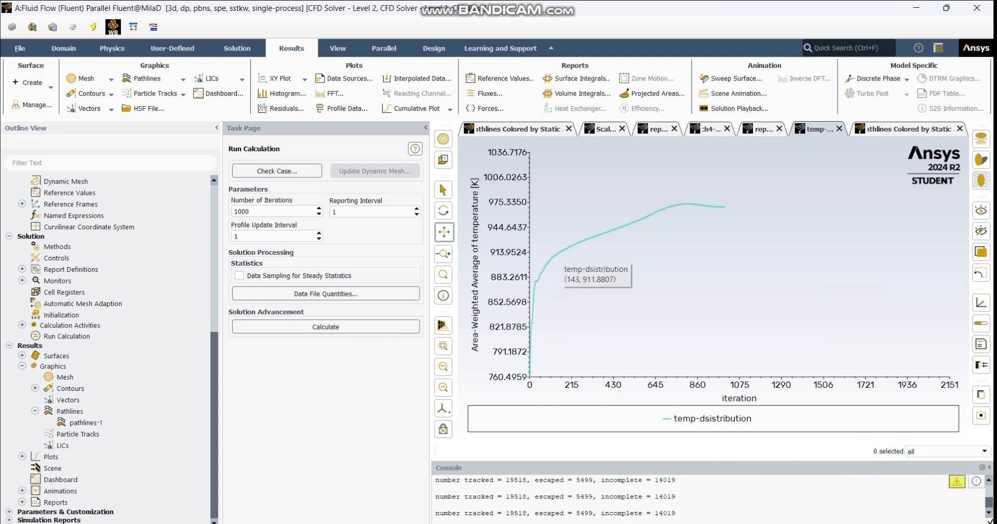
mouse_move(723, 207)
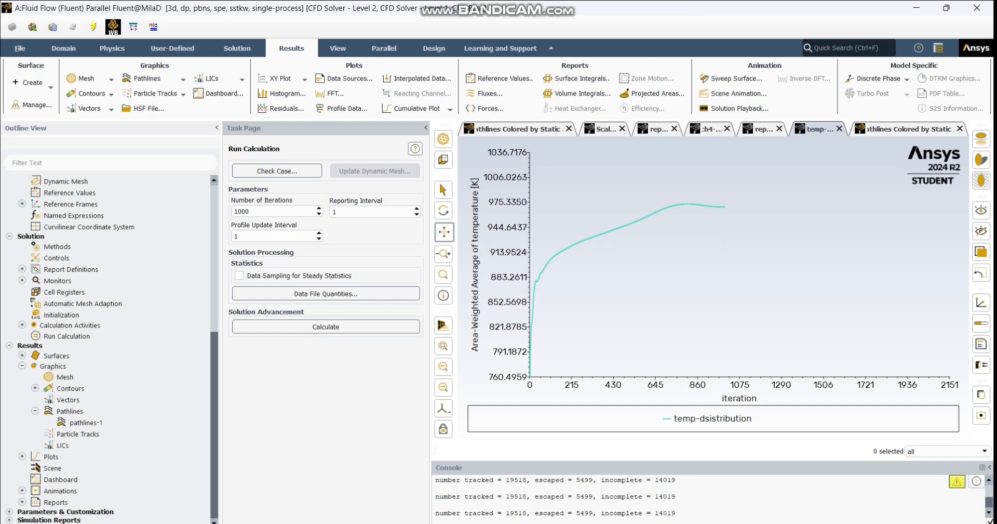
click(909, 130)
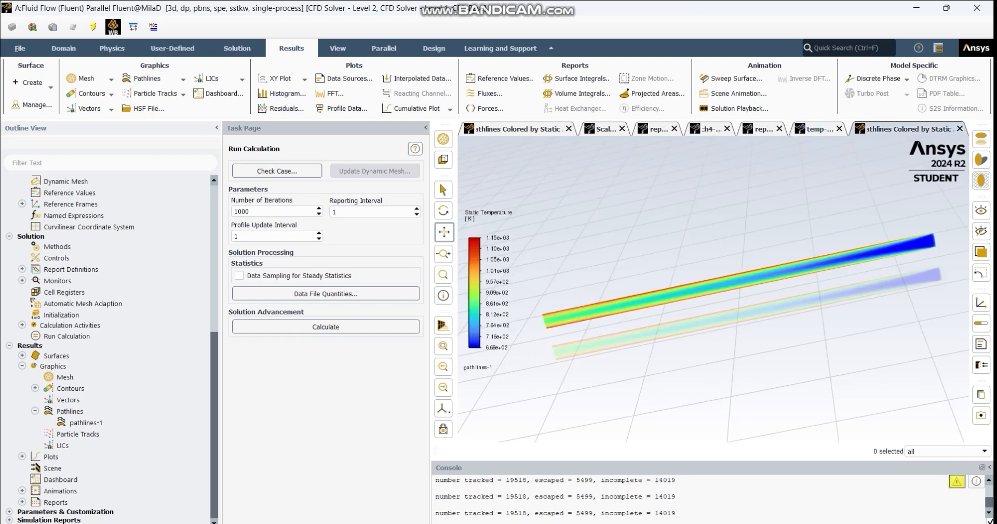
click(819, 130)
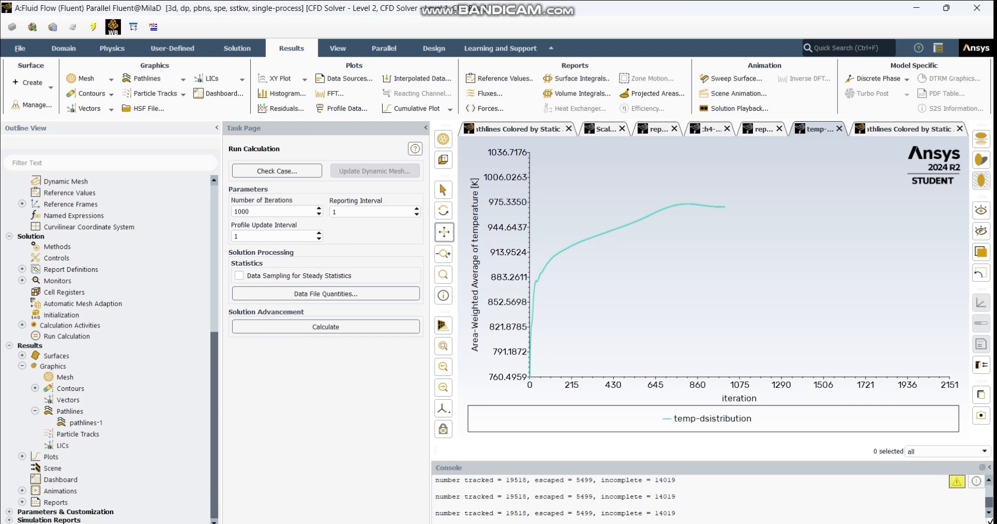
Step: Open the UDF Library Manager for user-defined functions, inspect its library list and loading options, and close it
scroll(109, 348, up, 8)
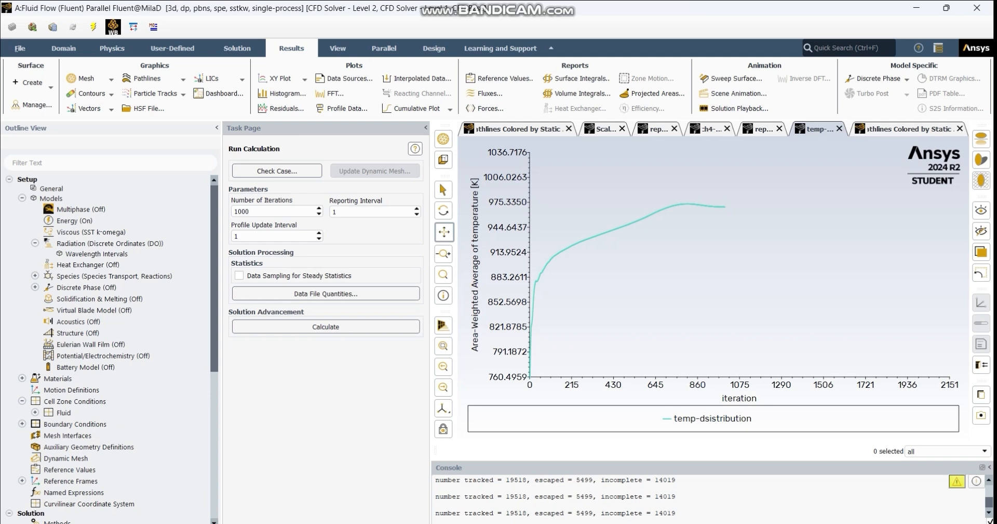
click(112, 48)
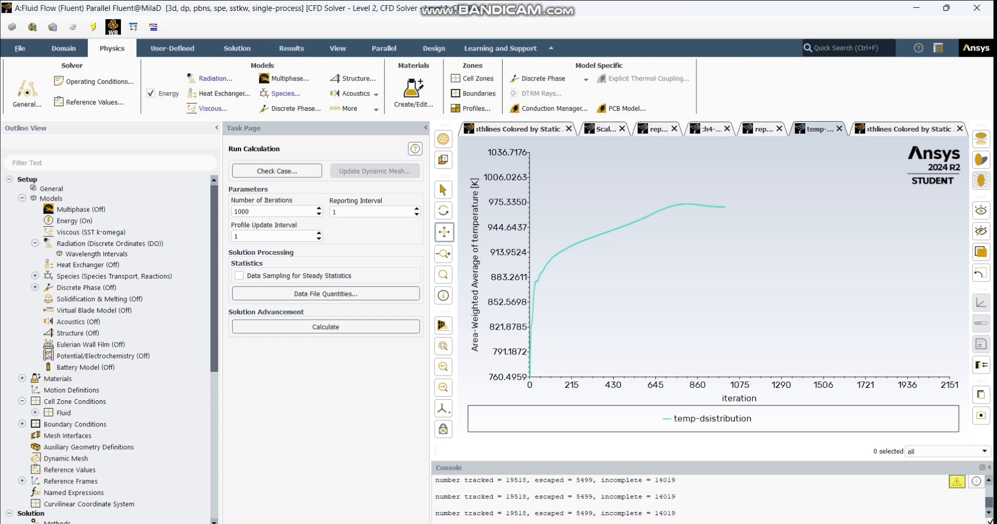
click(172, 49)
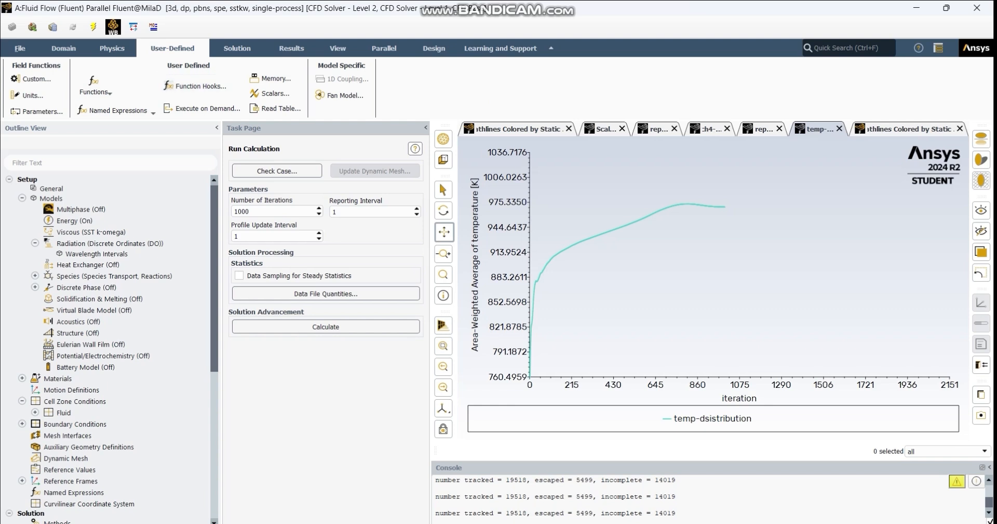
click(94, 88)
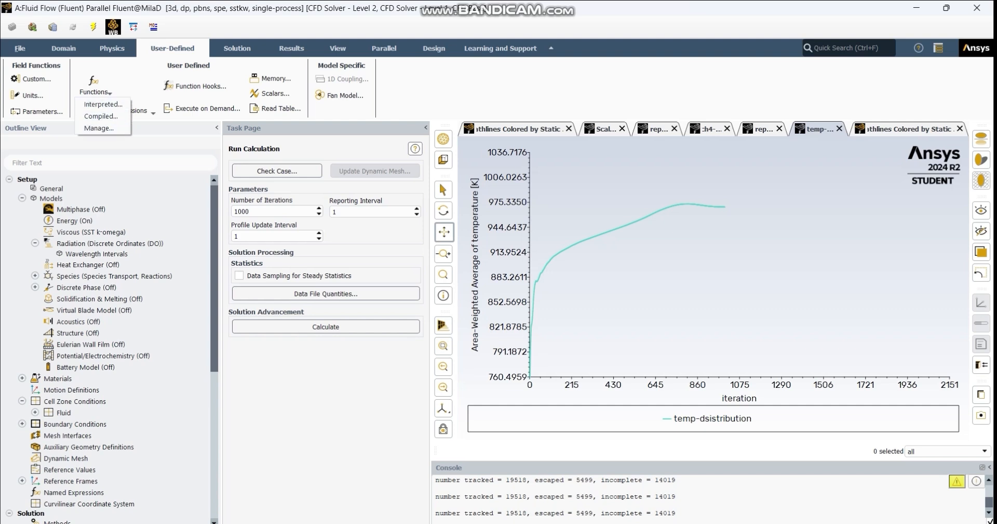
click(99, 127)
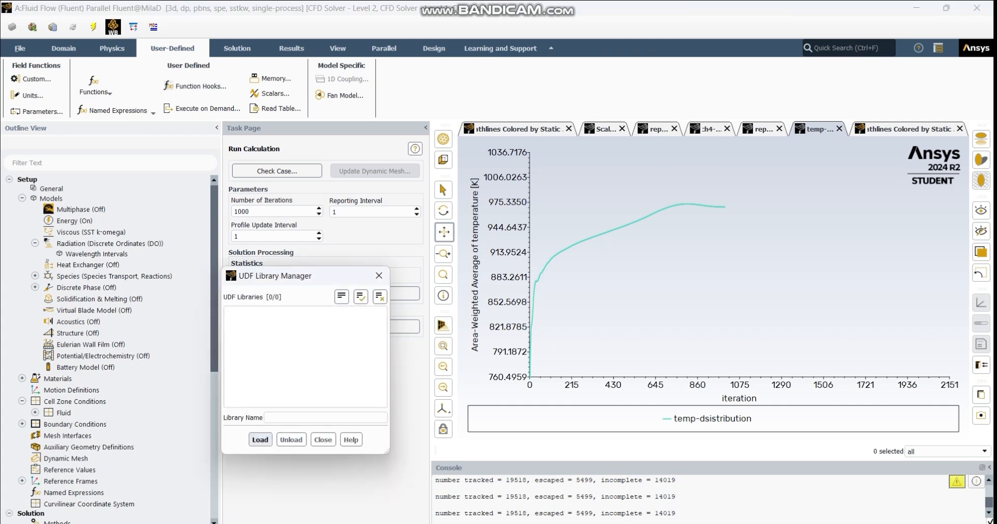
click(379, 275)
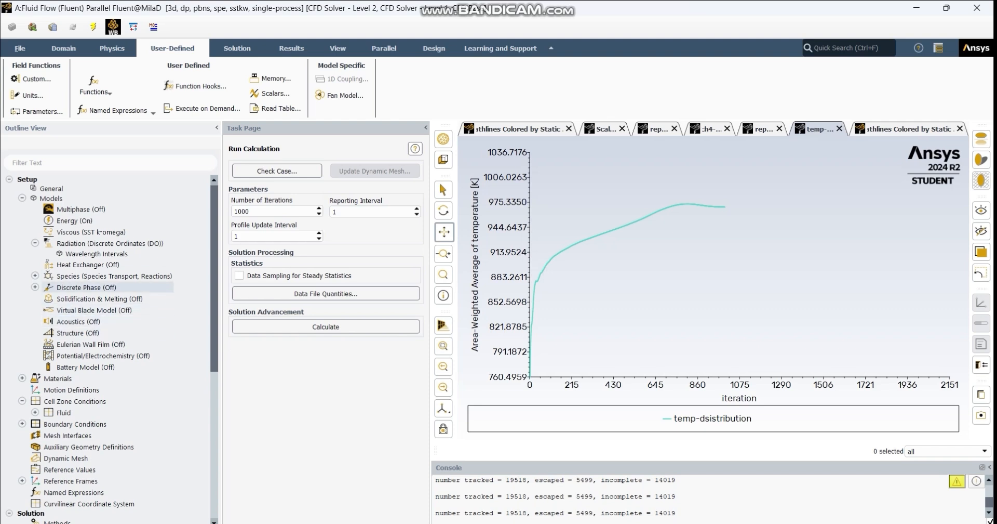
click(35, 287)
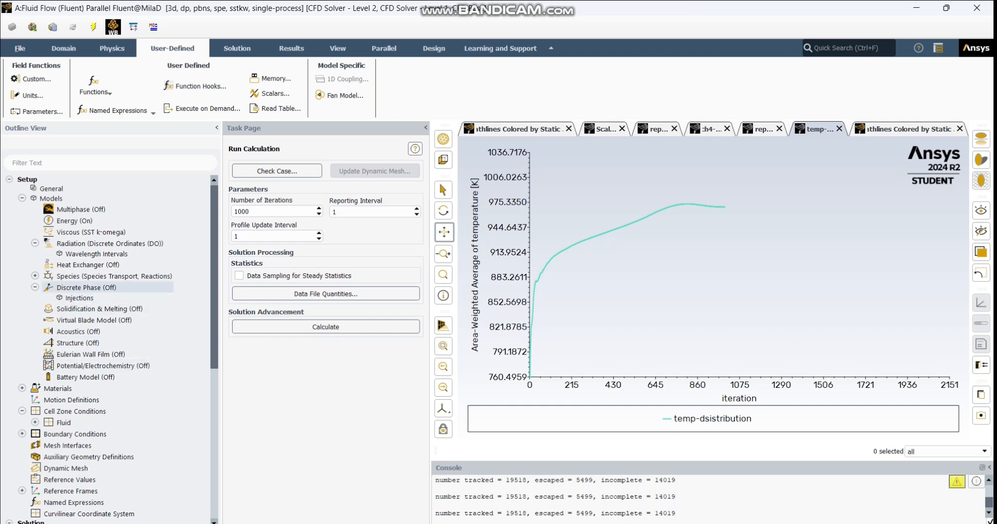
click(35, 286)
scroll(104, 377, down, 2)
scroll(104, 377, up, 2)
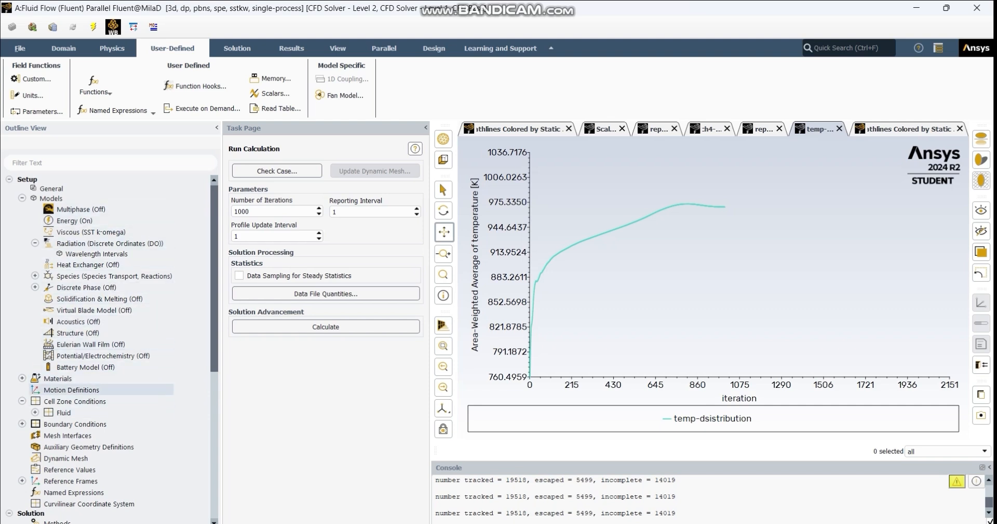
Step: Open the catvolume fluid cell zone settings, enable source terms and show the list of source terms
click(34, 412)
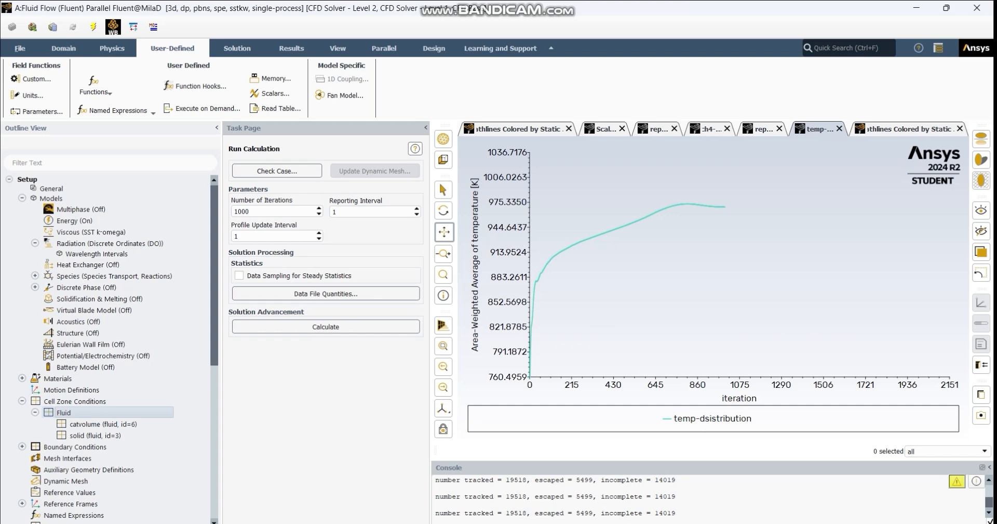
double_click(103, 424)
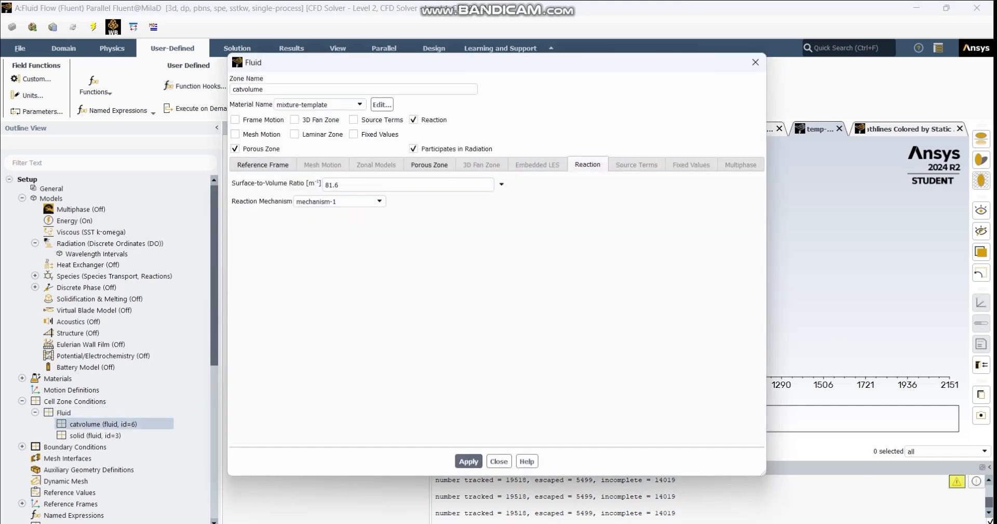
click(354, 120)
click(636, 164)
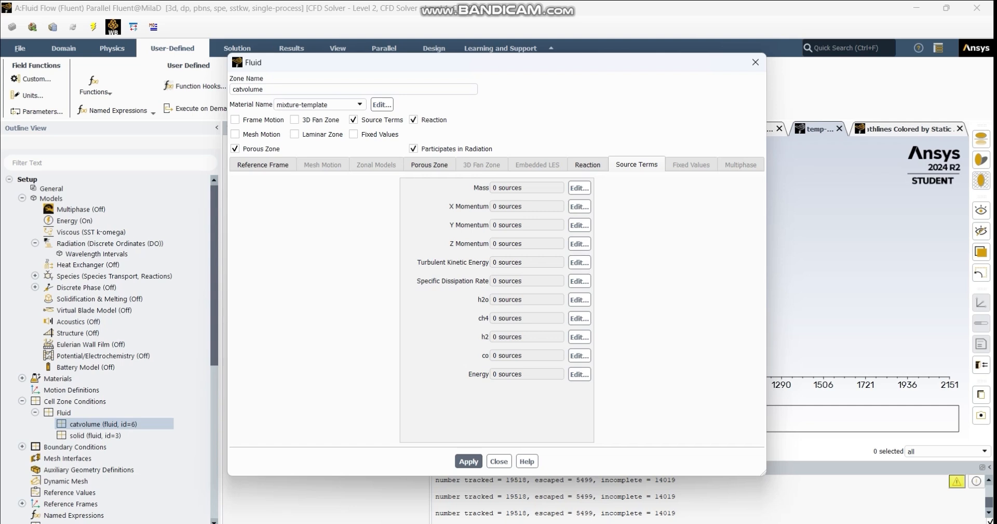
Step: Set the number of h2o sources to 1, examine the source definition options, and close the dialogs without applying
click(580, 299)
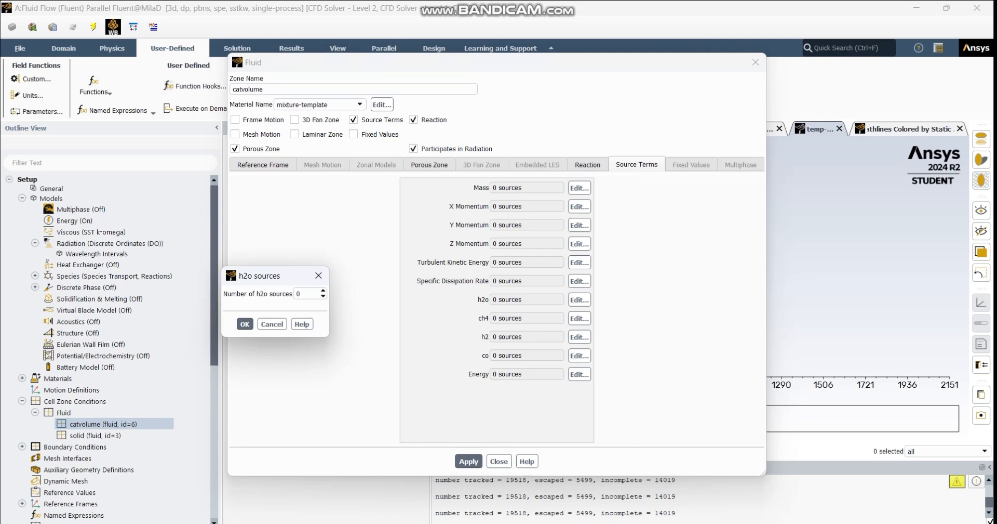
click(323, 290)
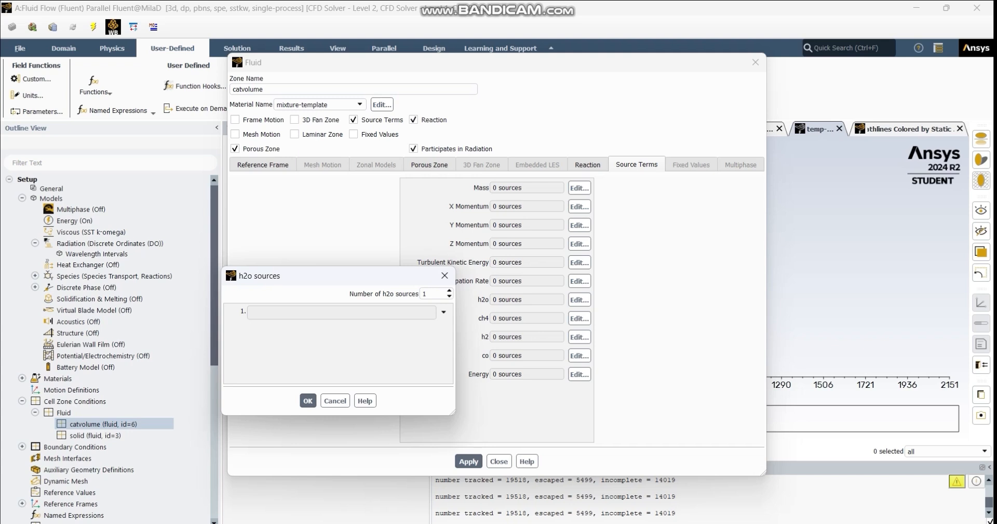
click(444, 312)
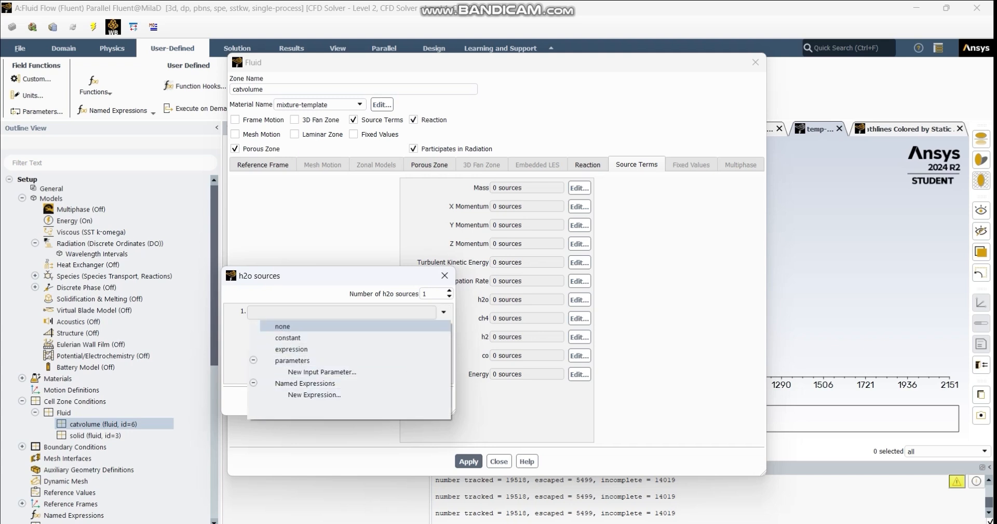
click(444, 312)
click(443, 311)
click(445, 276)
click(445, 275)
click(498, 461)
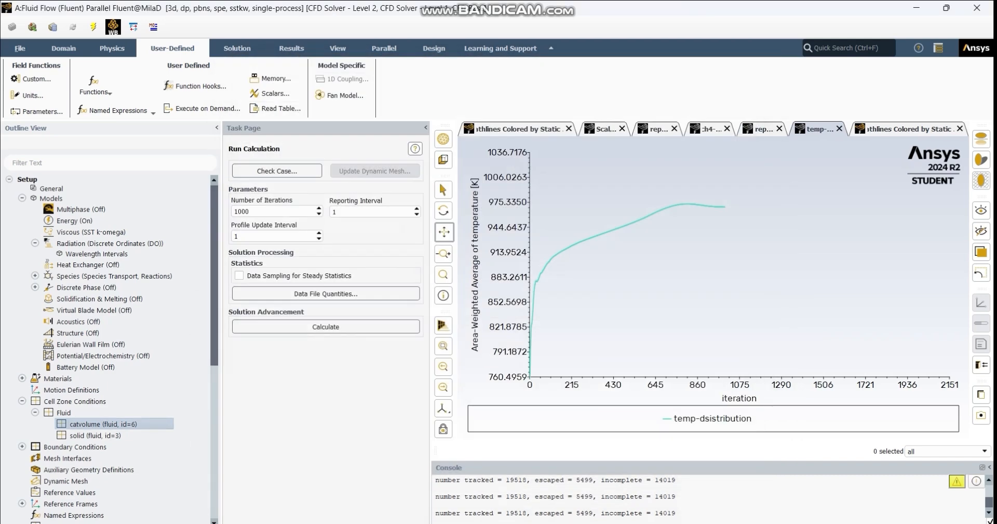